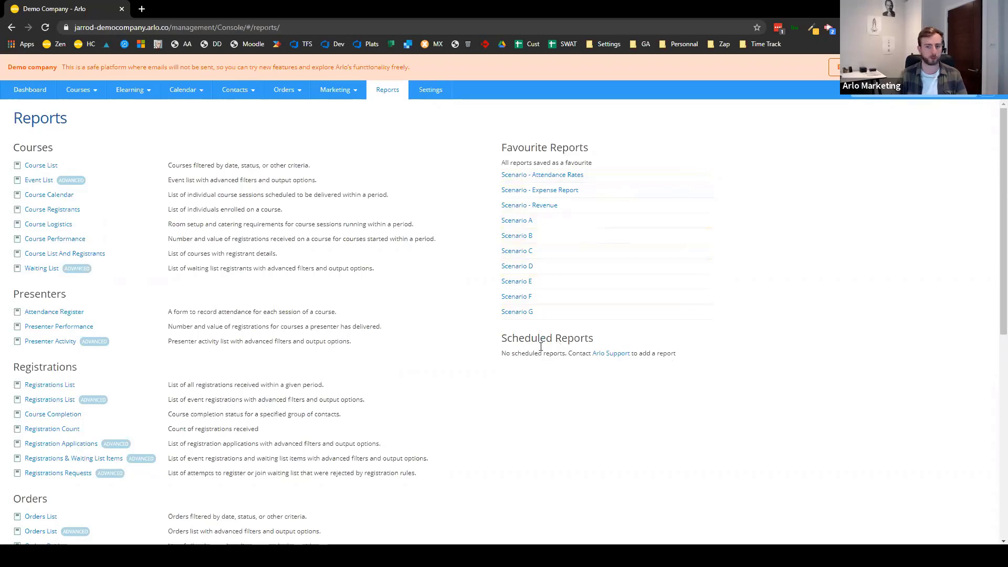
# - Open Registrations List and Registrations List (Advanced) from the Reports page in new tabs
pyautogui.scroll(-1, 541, 363)
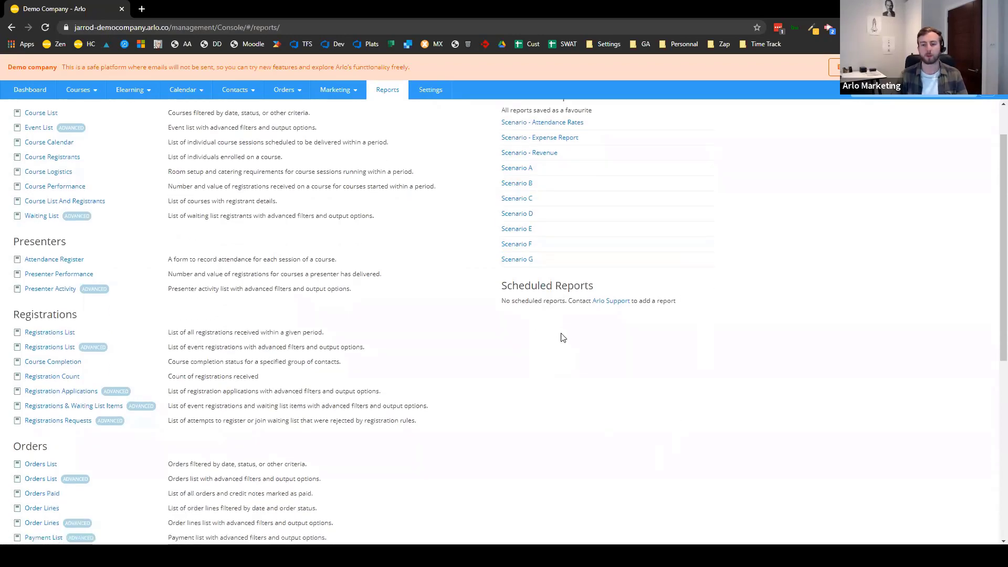
pyautogui.scroll(-5, 556, 525)
pyautogui.scroll(5, 564, 347)
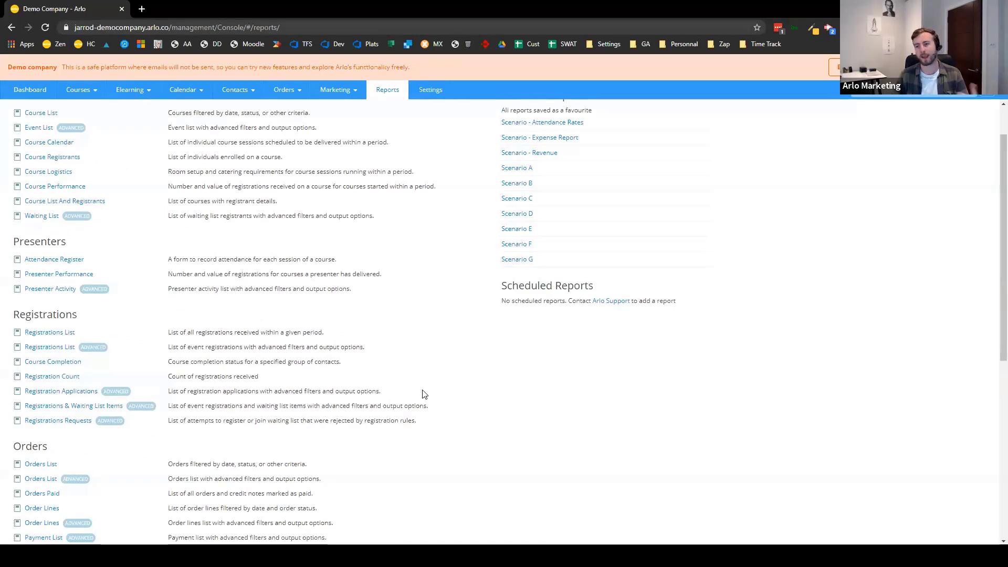
pyautogui.scroll(1, 420, 333)
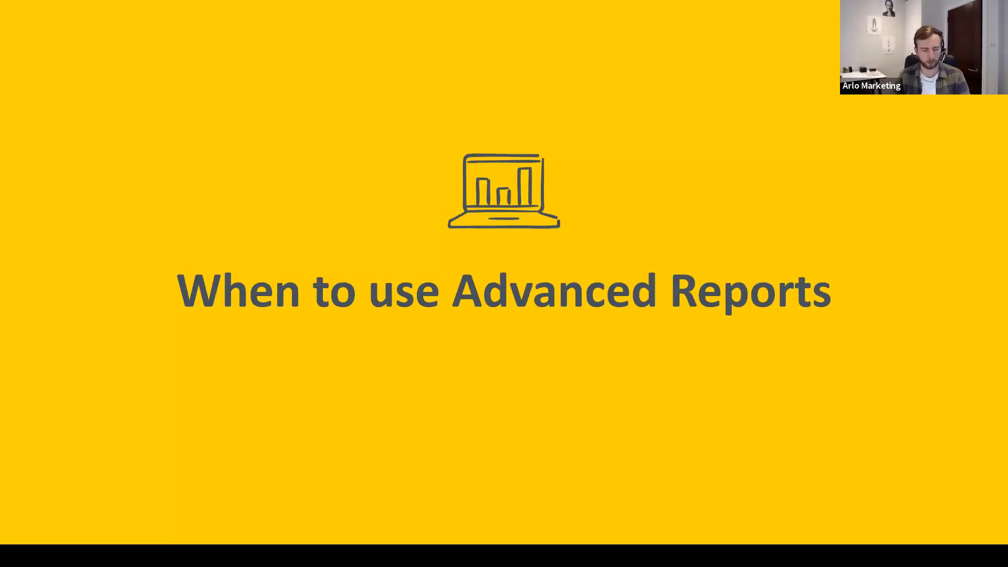
pyautogui.hotkey('alt', 'Tab')
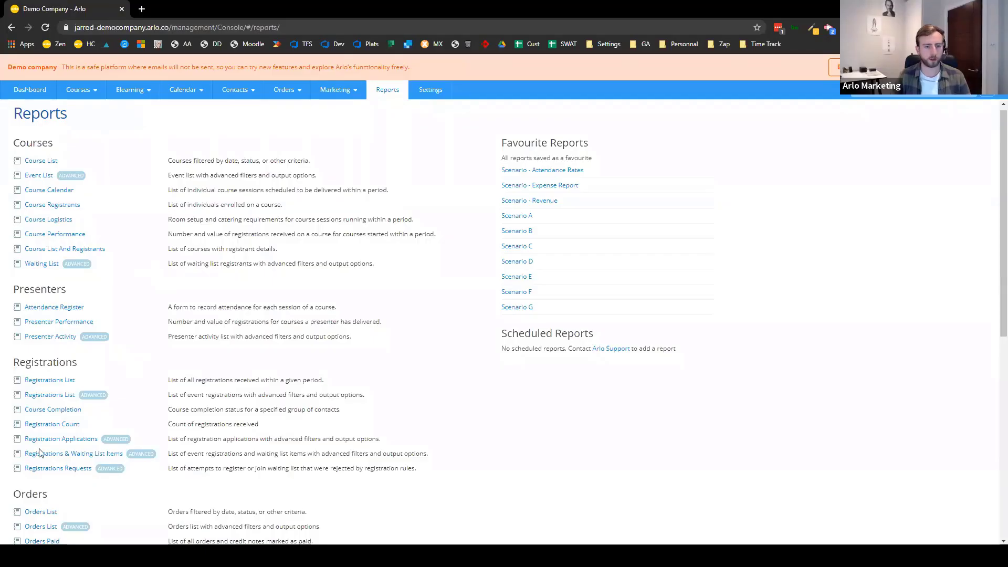
pyautogui.middleClick(51, 380)
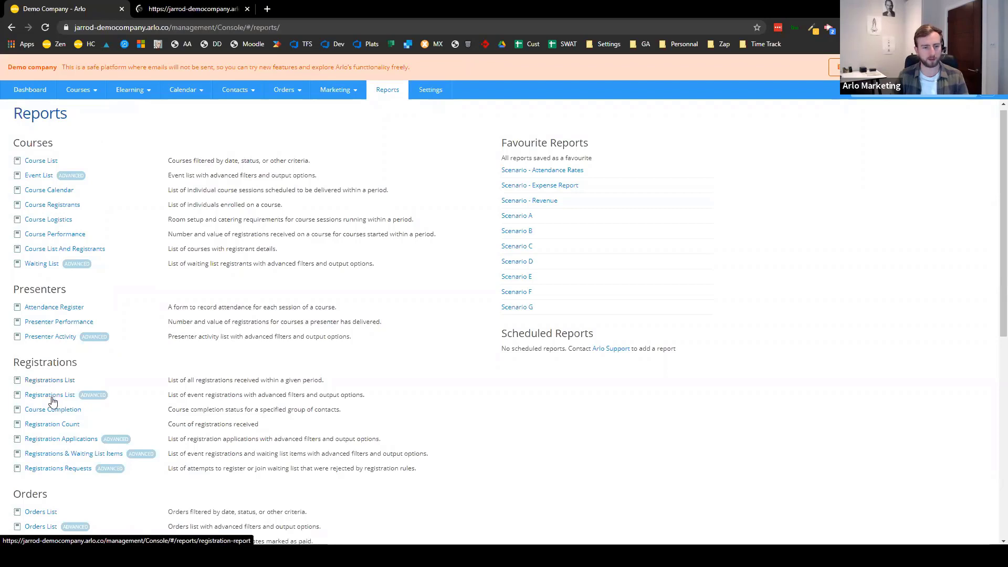
pyautogui.middleClick(51, 397)
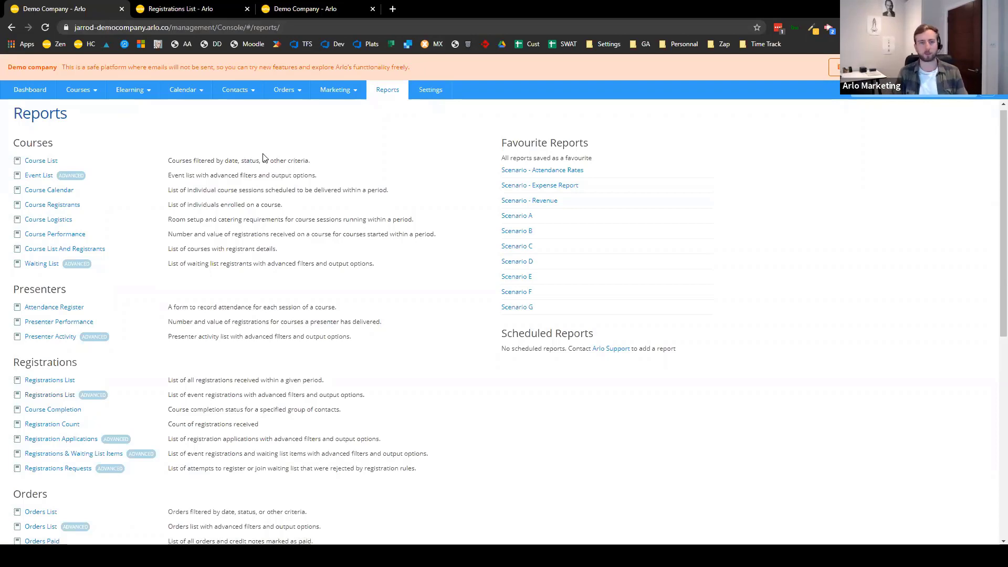
# - In the Registrations List's extra options, set the courses finishing start date to 01-Jan-2020
pyautogui.hotkey('ctrl', 'Tab')
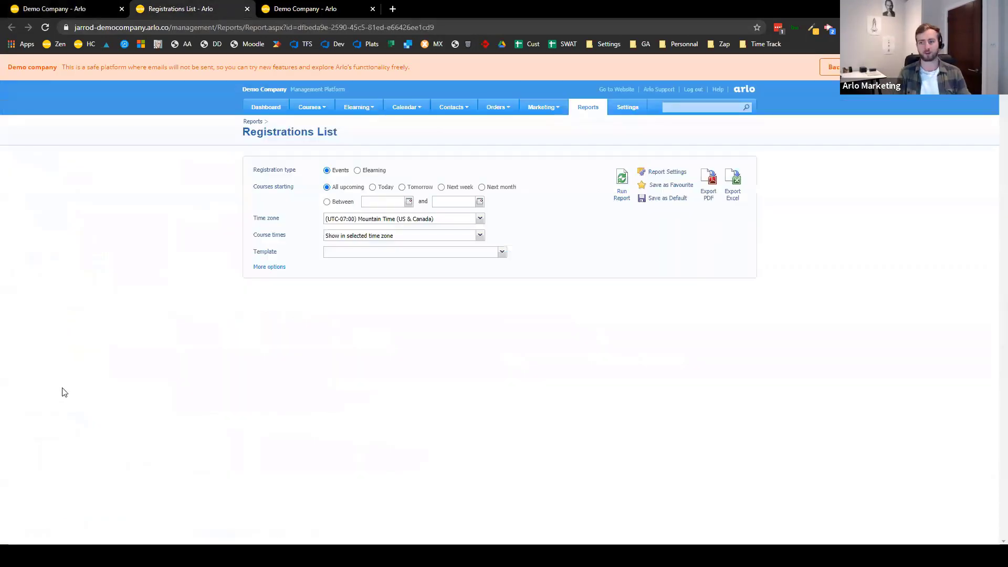
pyautogui.click(269, 268)
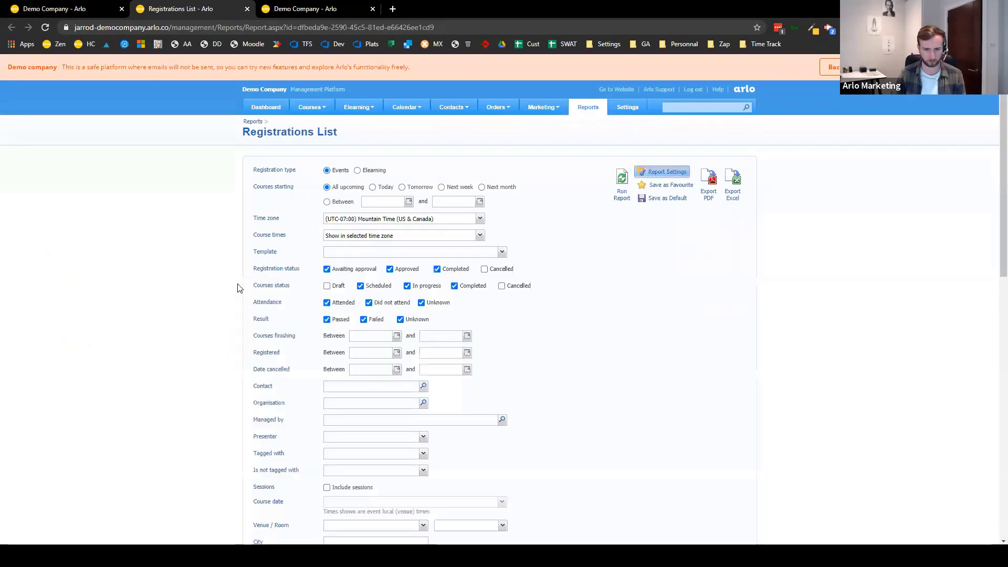
pyautogui.scroll(-2, 168, 294)
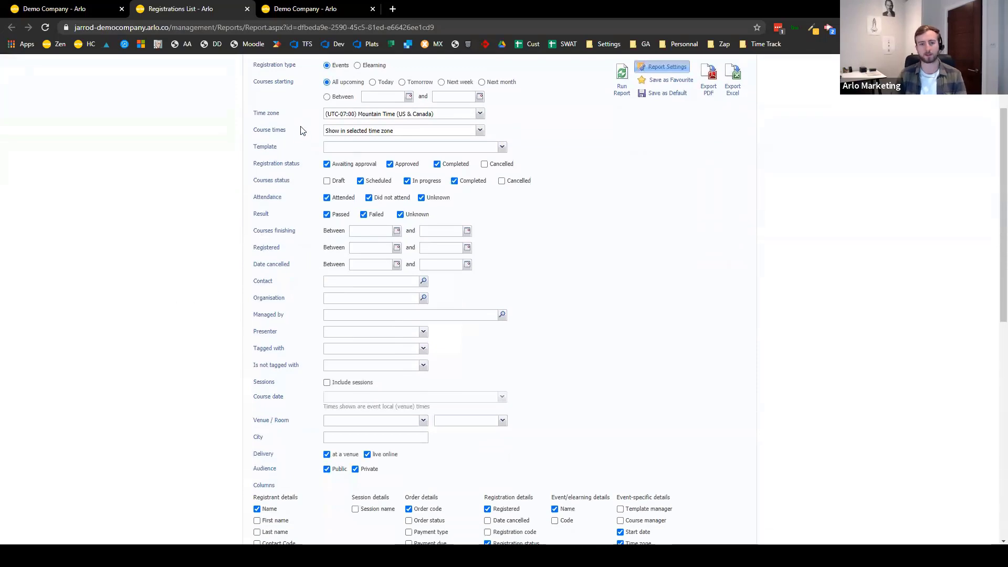
pyautogui.scroll(2, 365, 228)
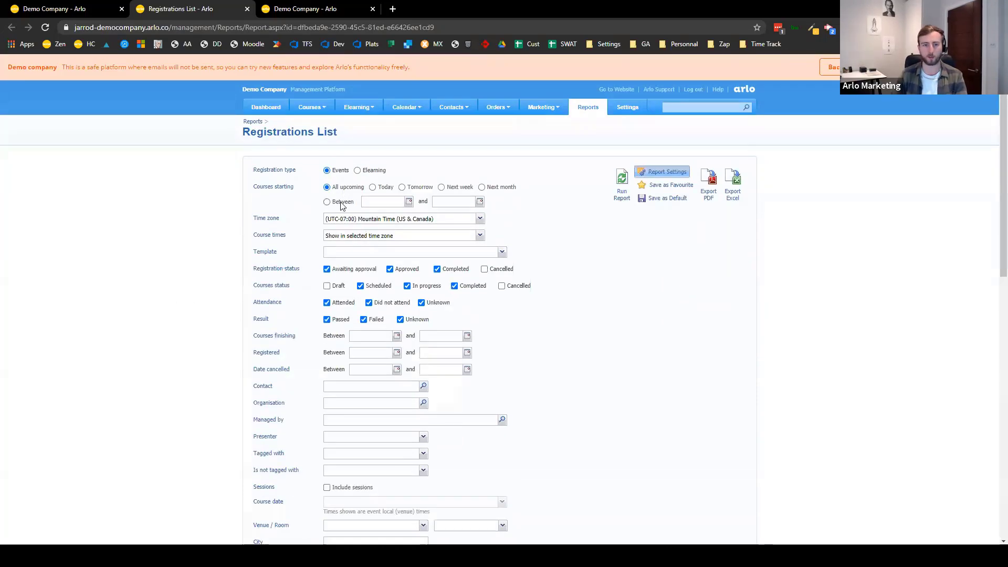
pyautogui.click(397, 336)
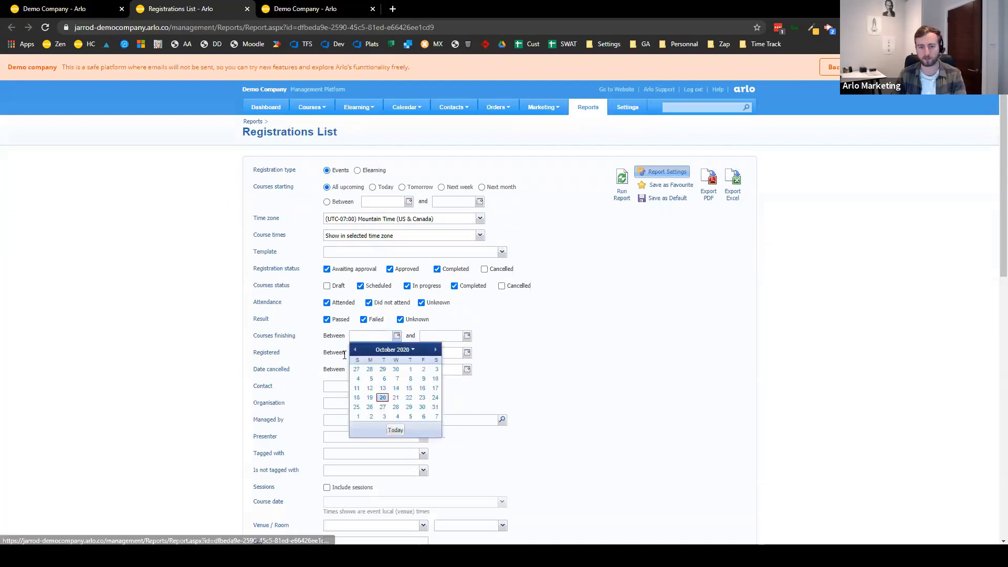
pyautogui.doubleClick(354, 350)
pyautogui.tripleClick(354, 350)
pyautogui.tripleClick(355, 350)
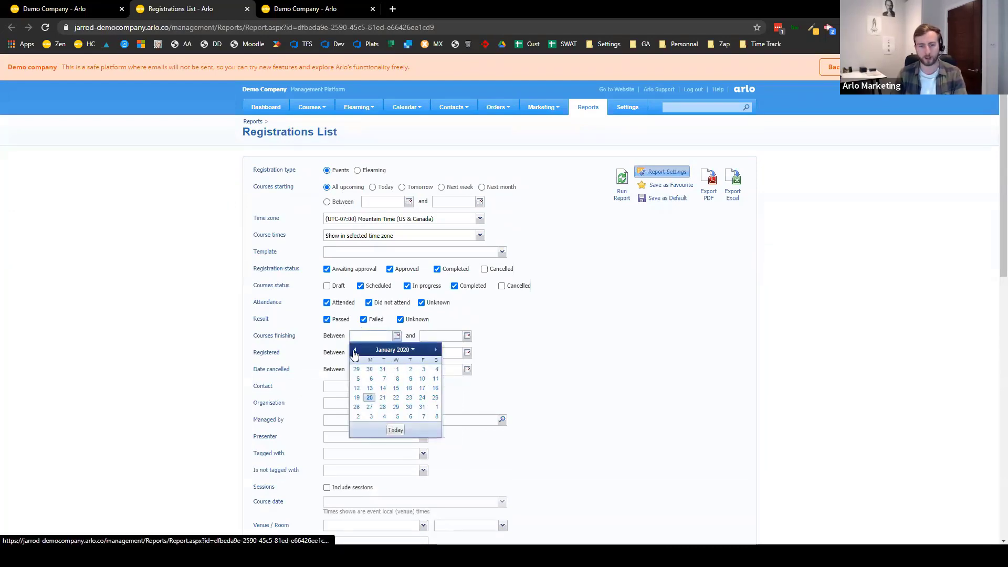
pyautogui.click(354, 350)
pyautogui.click(355, 350)
pyautogui.click(435, 350)
pyautogui.click(435, 350)
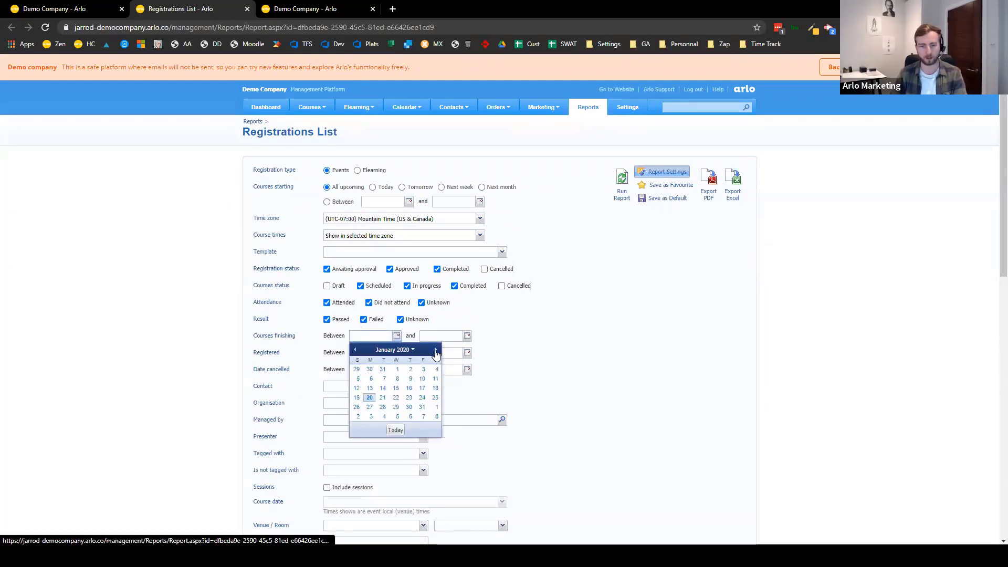
pyautogui.click(397, 369)
# - Set the finishing end date to 20-Oct-2020 and untick Approved and Awaiting approval
pyautogui.click(467, 336)
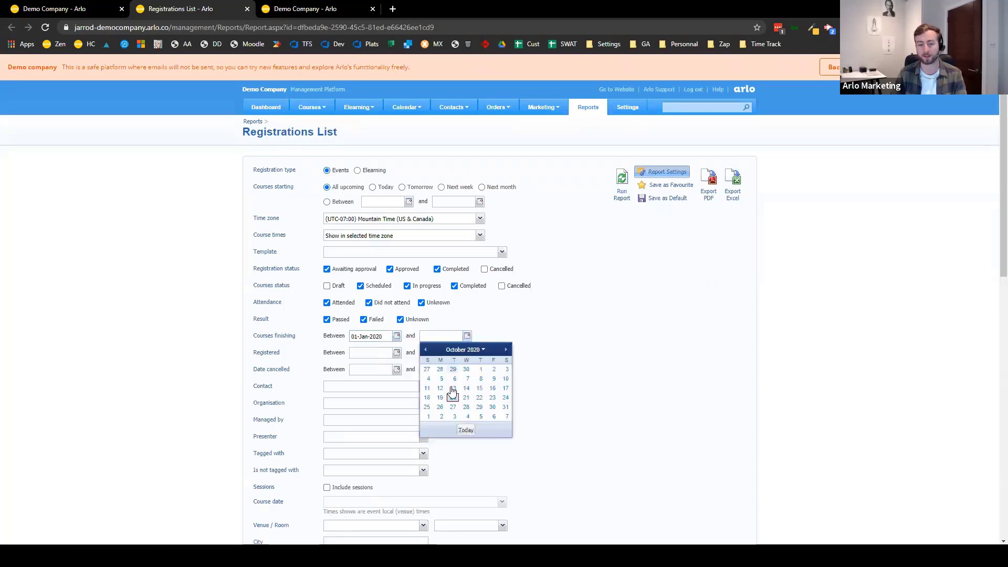
pyautogui.click(469, 430)
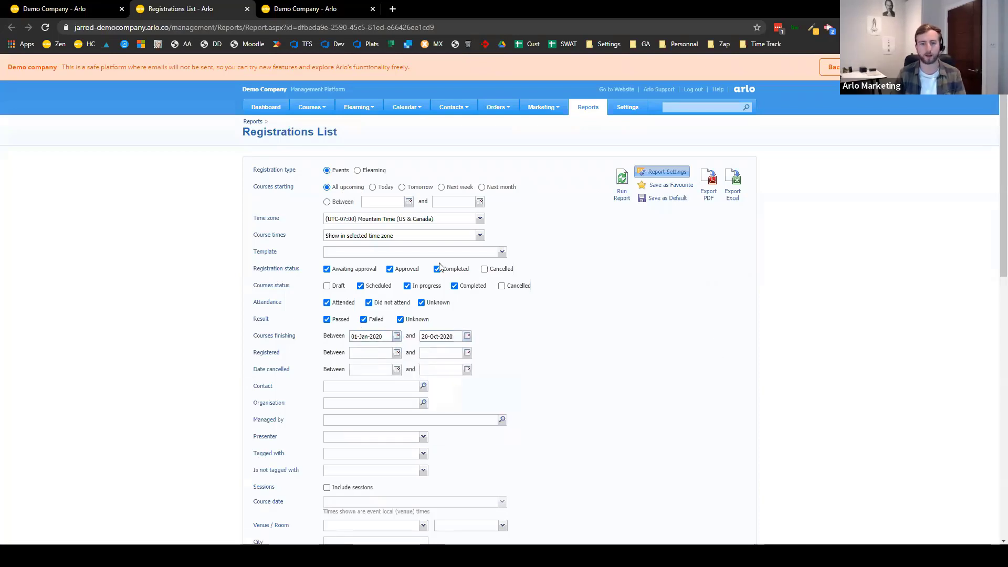
pyautogui.click(413, 271)
pyautogui.click(358, 269)
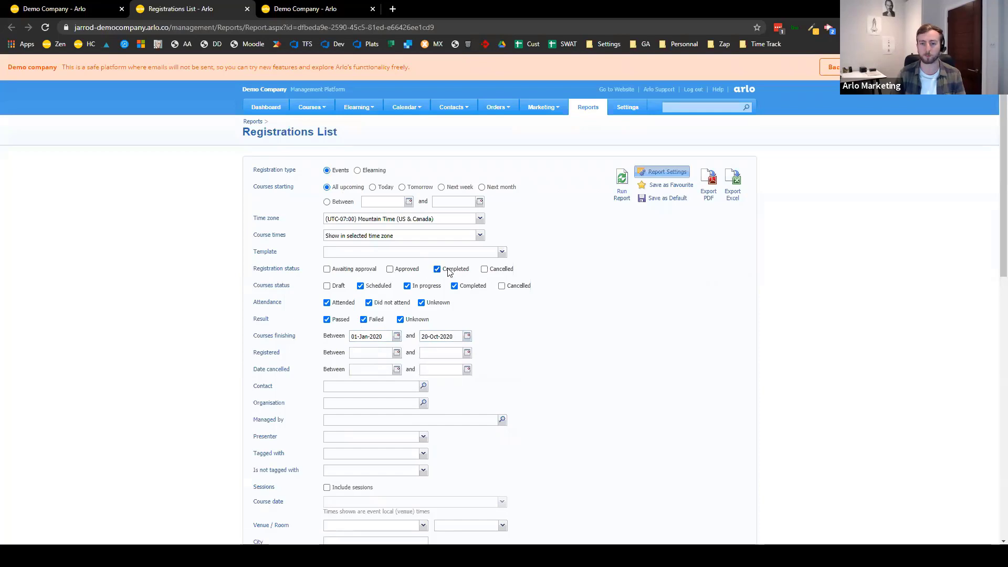
# - Review the Registrations List columns, then close its tab to reveal the advanced Registration report
pyautogui.scroll(-4, 540, 292)
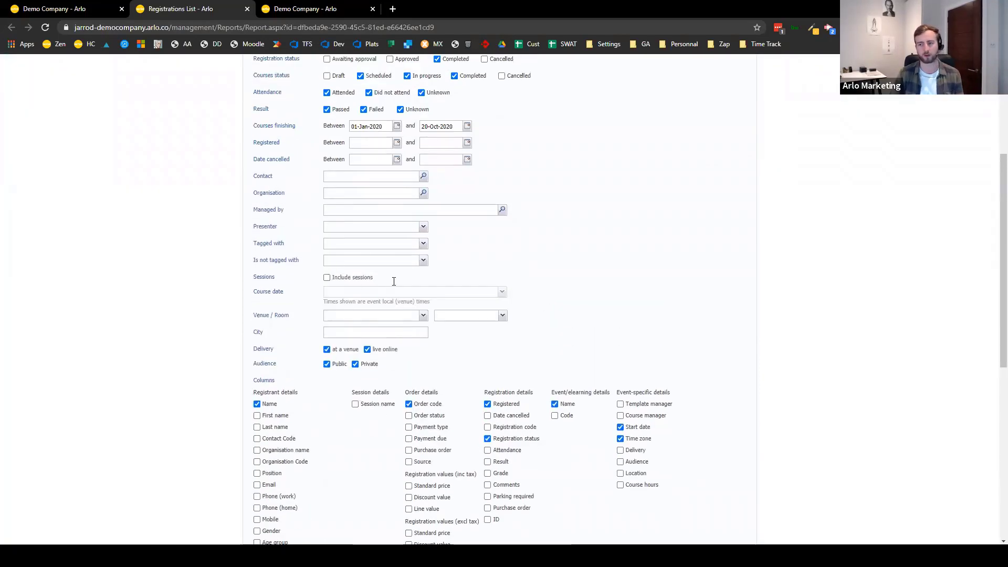
pyautogui.scroll(2, 357, 302)
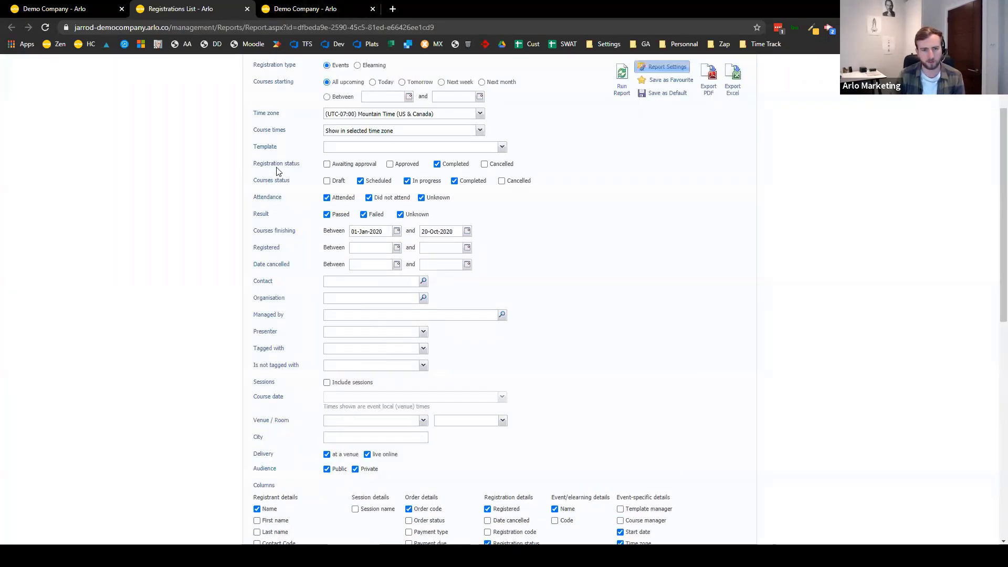
pyautogui.scroll(-6, 497, 318)
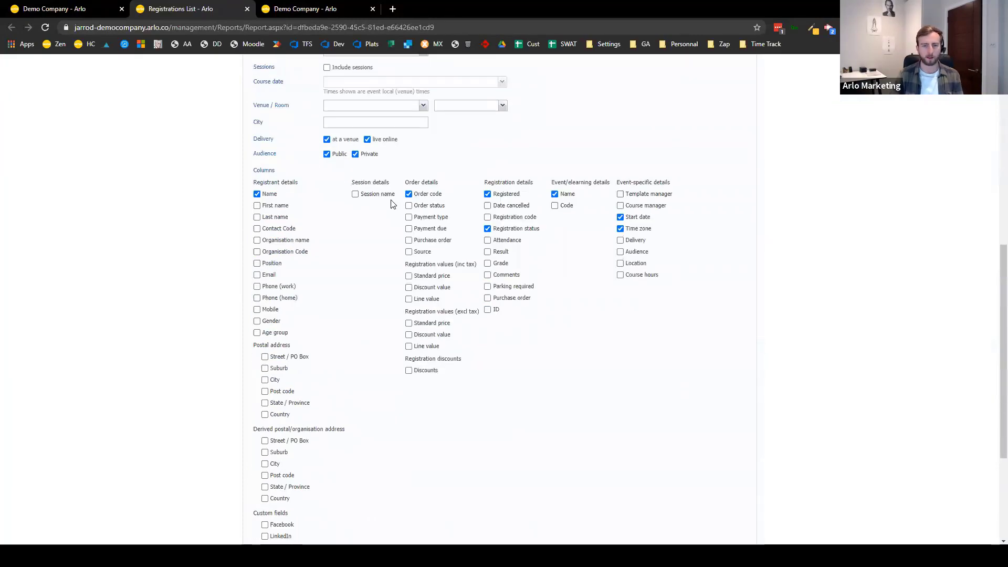
pyautogui.scroll(-2, 288, 463)
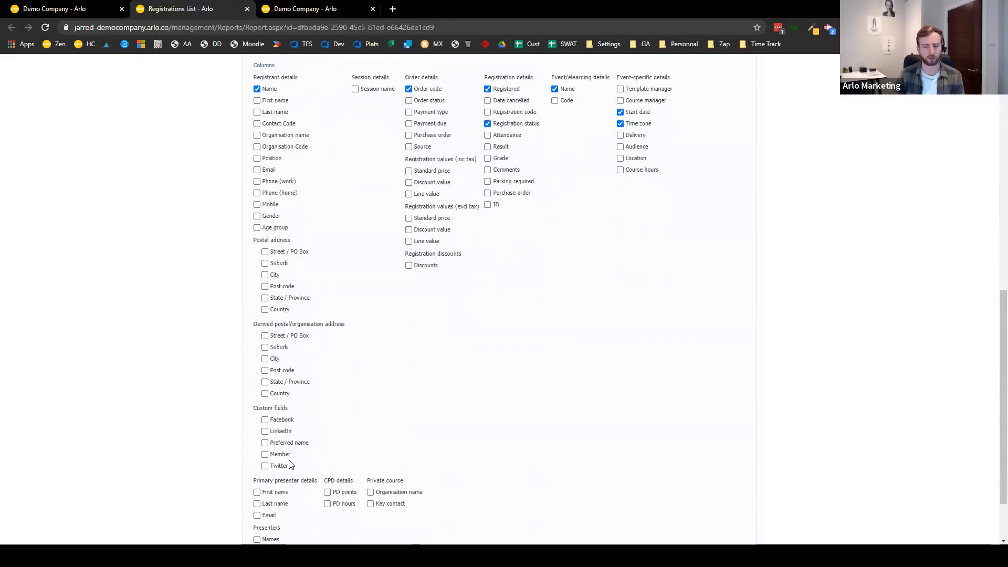
pyautogui.scroll(-2, 291, 464)
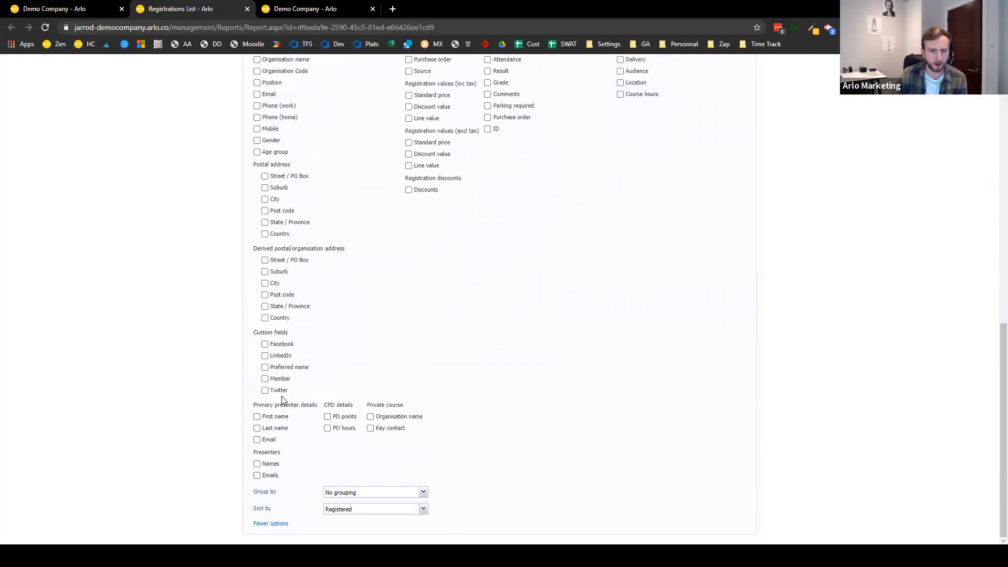
pyautogui.scroll(2, 292, 362)
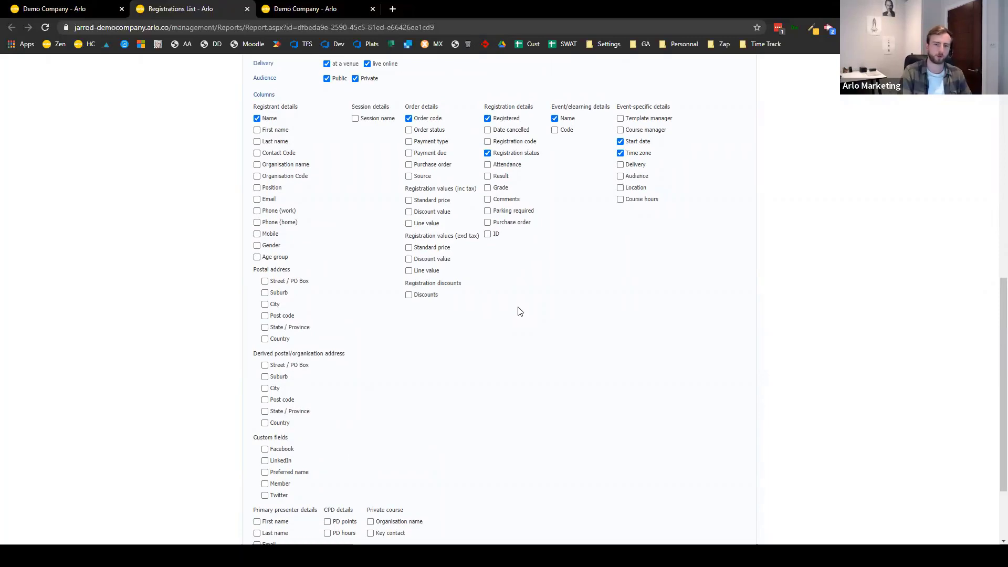
pyautogui.scroll(10, 562, 287)
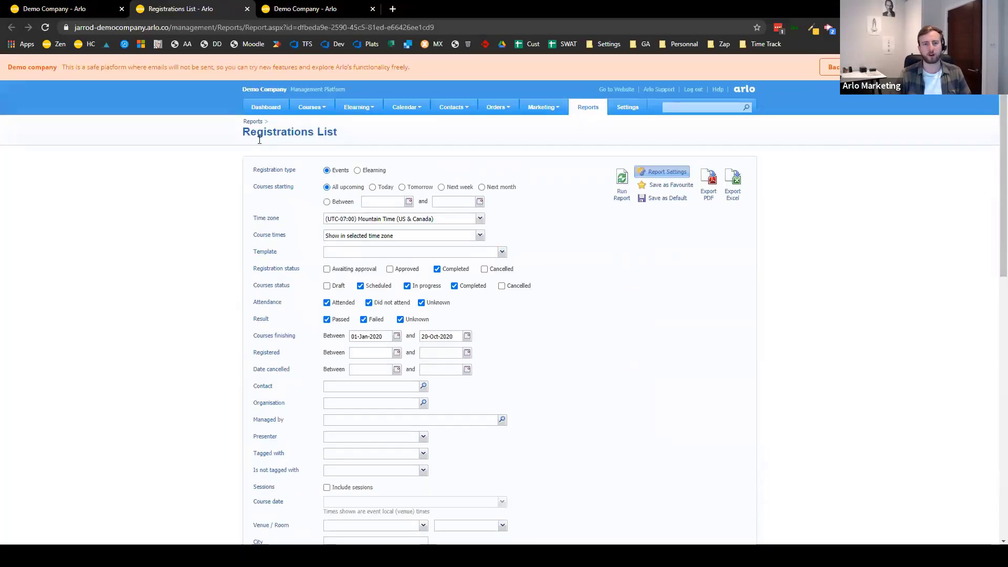
pyautogui.tripleClick(355, 131)
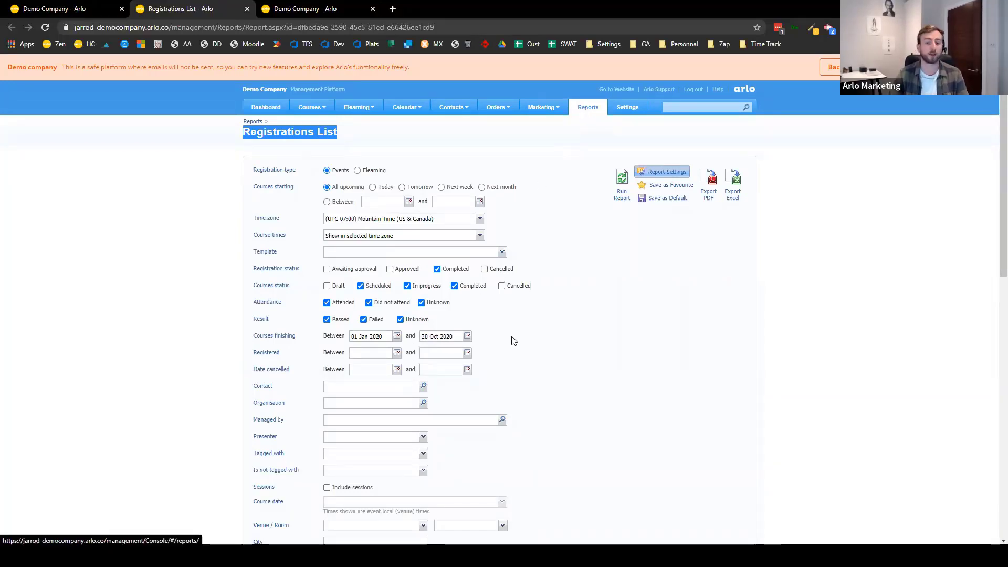
pyautogui.scroll(-9, 513, 340)
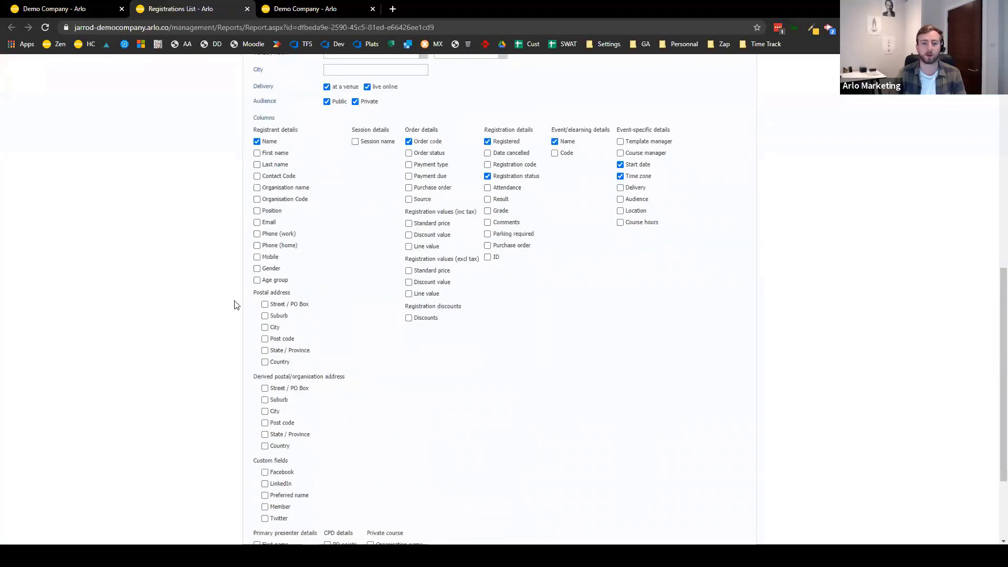
pyautogui.scroll(10, 395, 306)
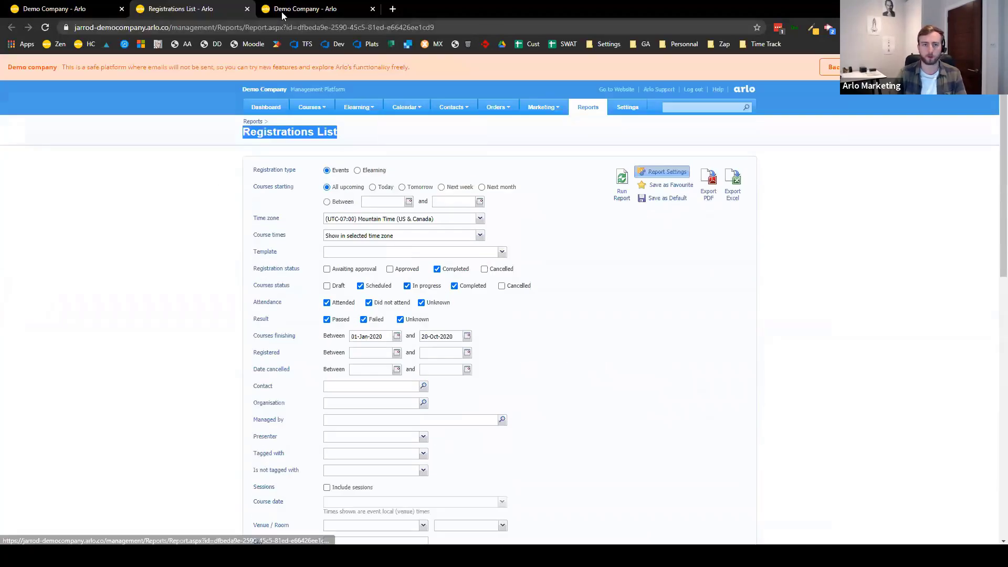
pyautogui.click(247, 9)
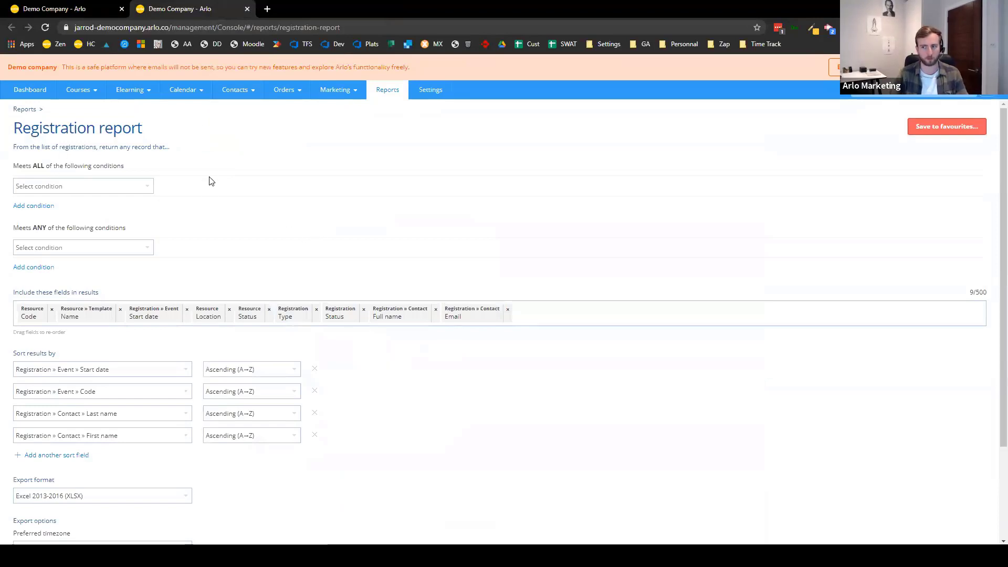
# - Add the ALL condition Registration > Status Equals Completed
pyautogui.click(106, 191)
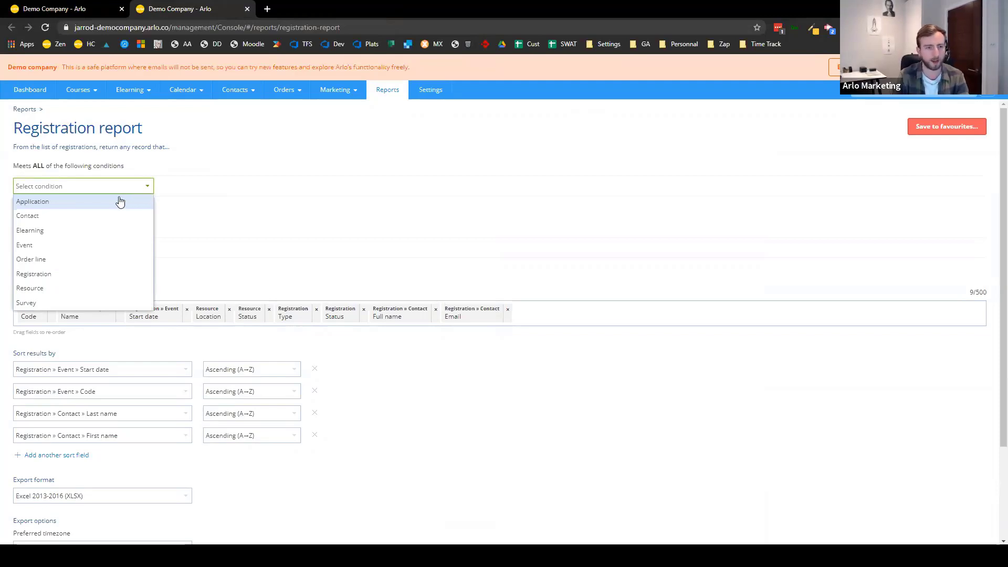
pyautogui.click(85, 277)
pyautogui.click(235, 189)
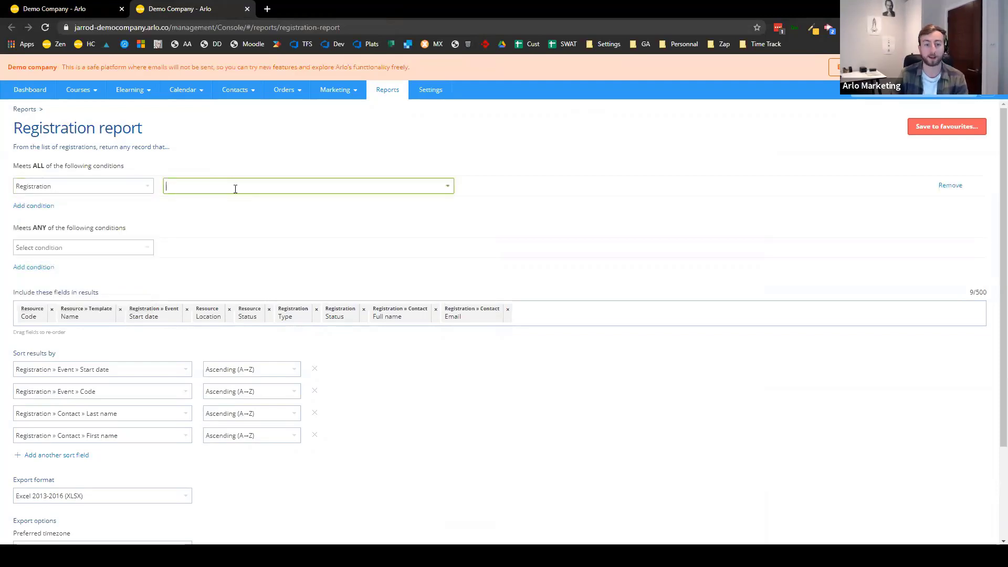
pyautogui.write('stat')
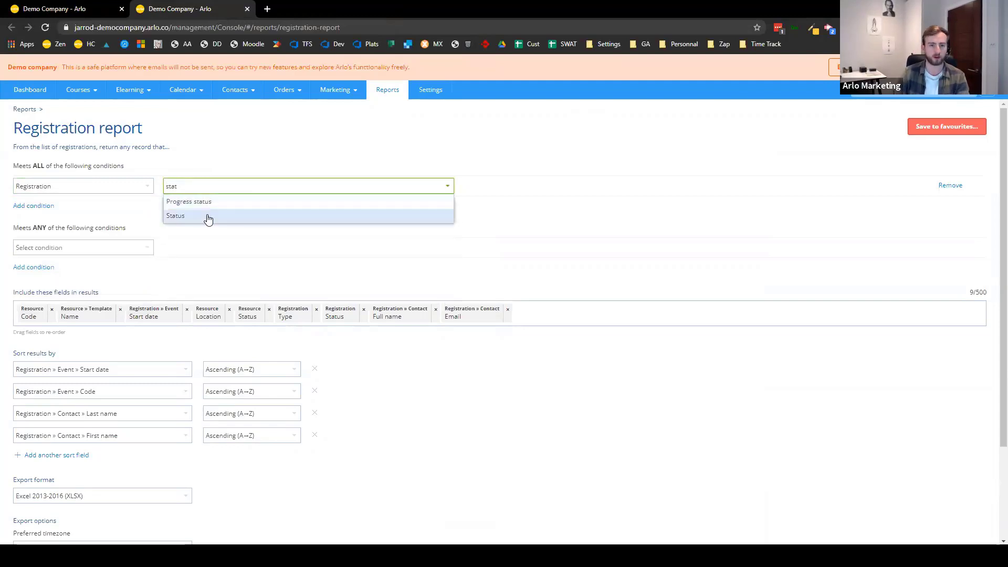
pyautogui.click(207, 216)
pyautogui.click(572, 187)
pyautogui.click(593, 202)
pyautogui.click(652, 189)
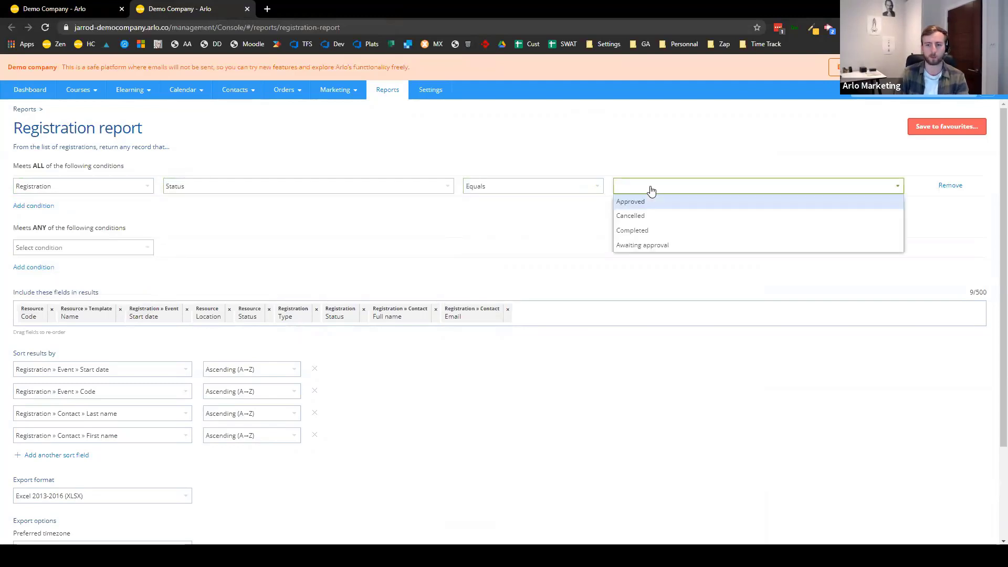
pyautogui.click(653, 230)
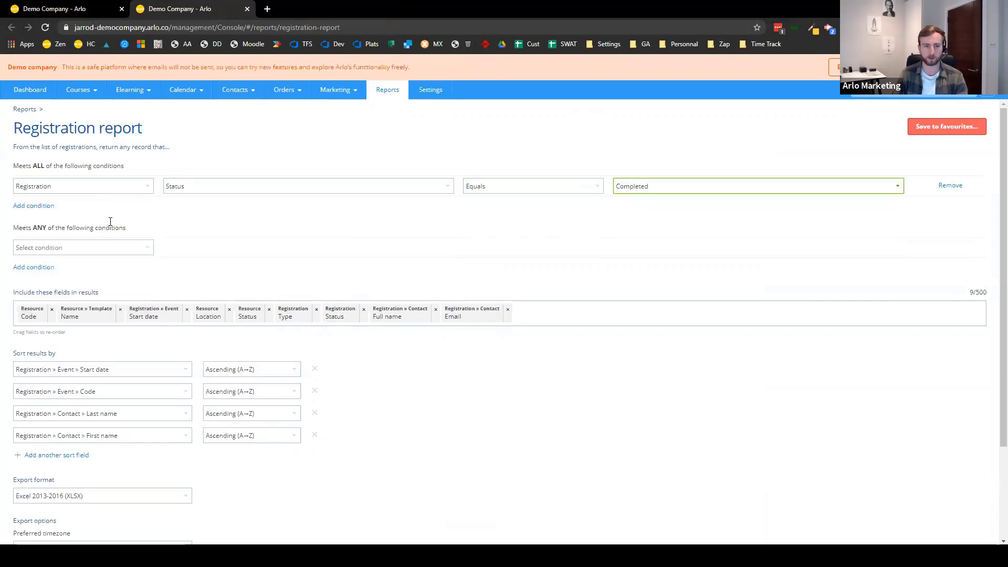
# - Add the condition Event > Start date is within the previous 1 Years
pyautogui.click(43, 206)
pyautogui.click(45, 209)
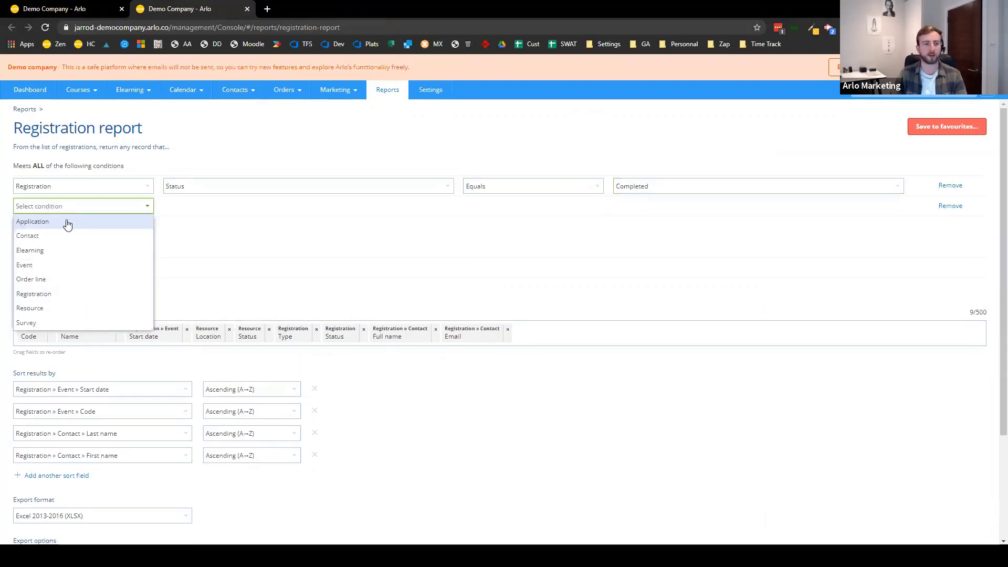
pyautogui.click(118, 267)
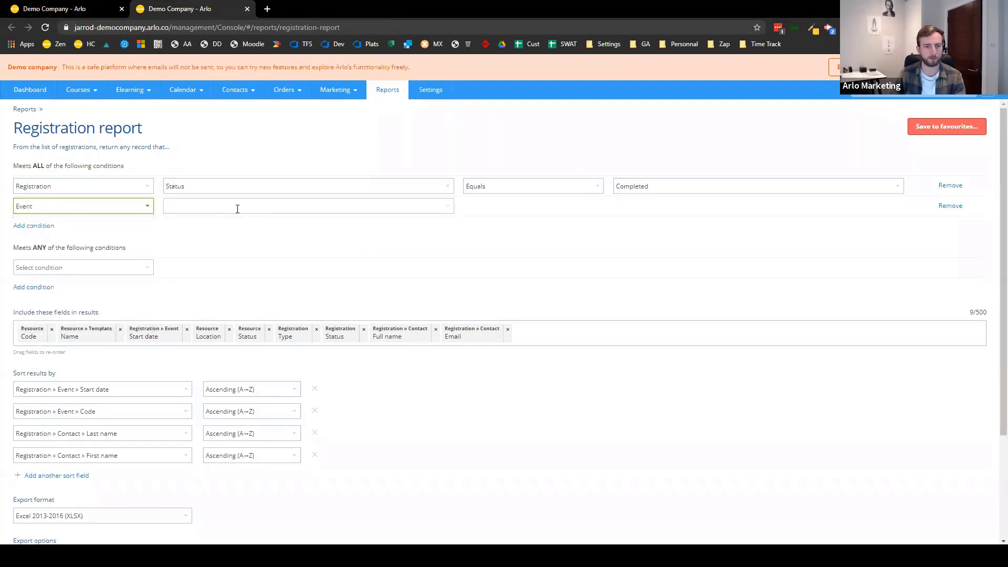
pyautogui.click(237, 208)
pyautogui.write('fiu')
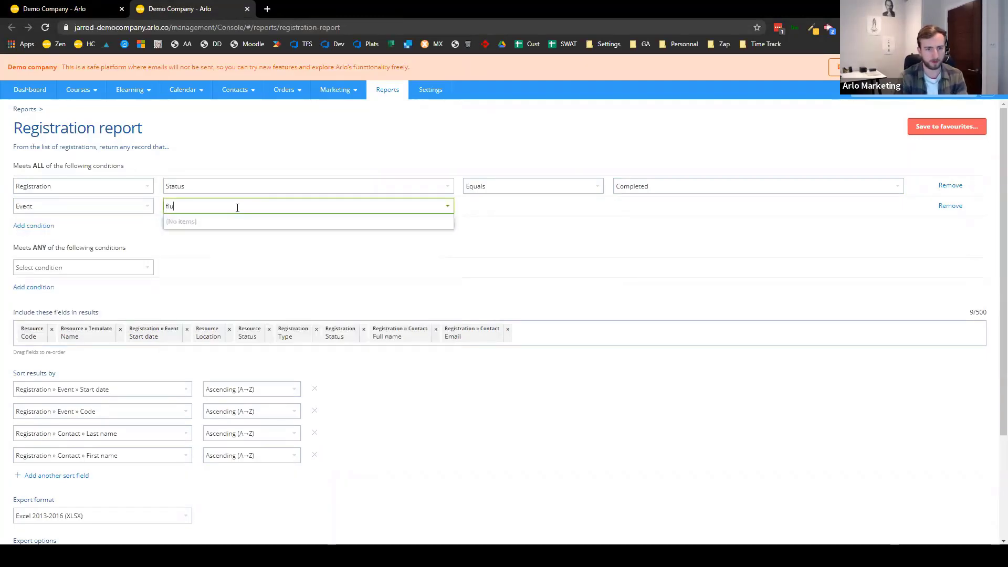
pyautogui.press('BackSpace')
pyautogui.press('BackSpace')
pyautogui.press('BackSpace')
pyautogui.write('end')
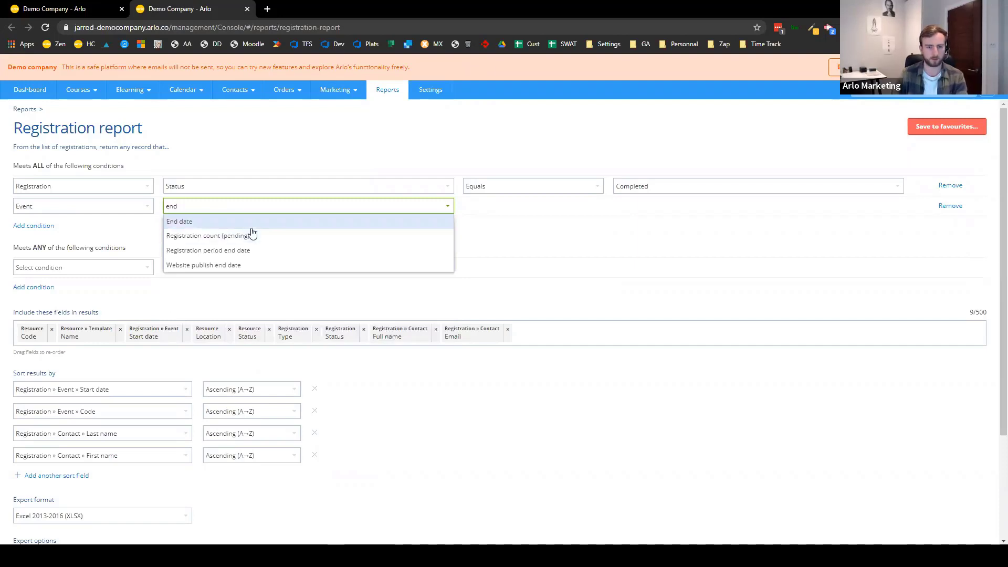
pyautogui.doubleClick(252, 205)
pyautogui.write('start')
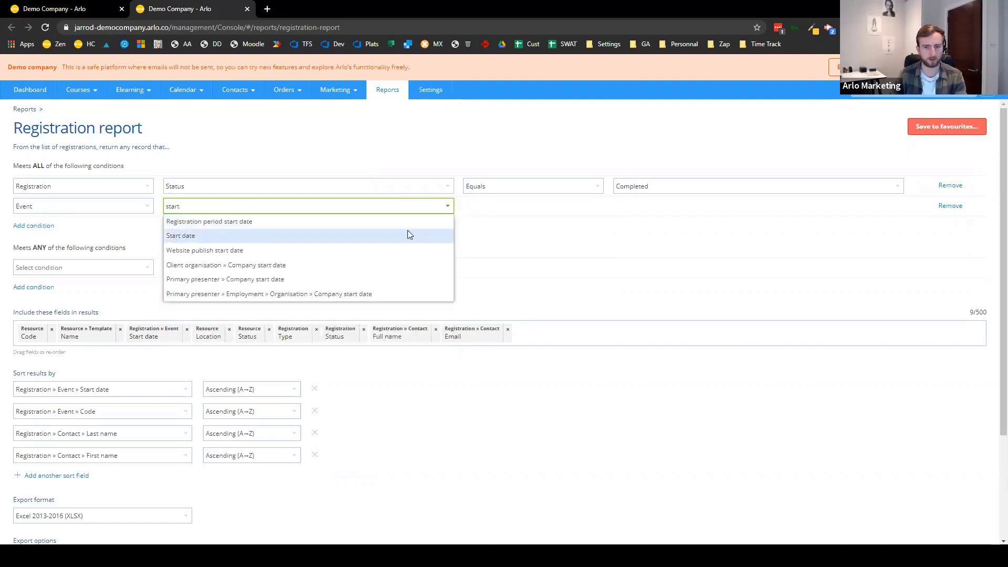
pyautogui.click(409, 236)
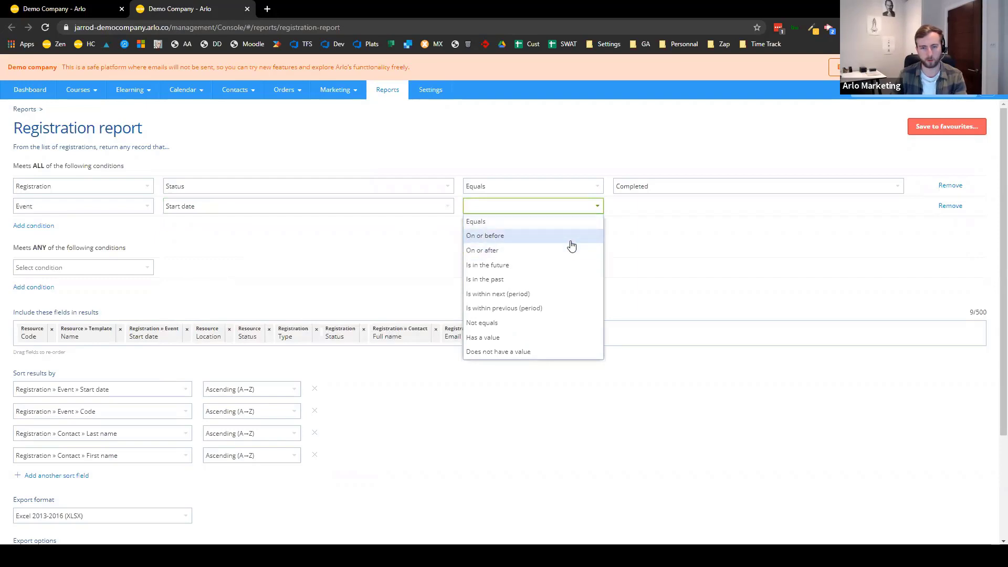
pyautogui.click(562, 310)
pyautogui.click(649, 213)
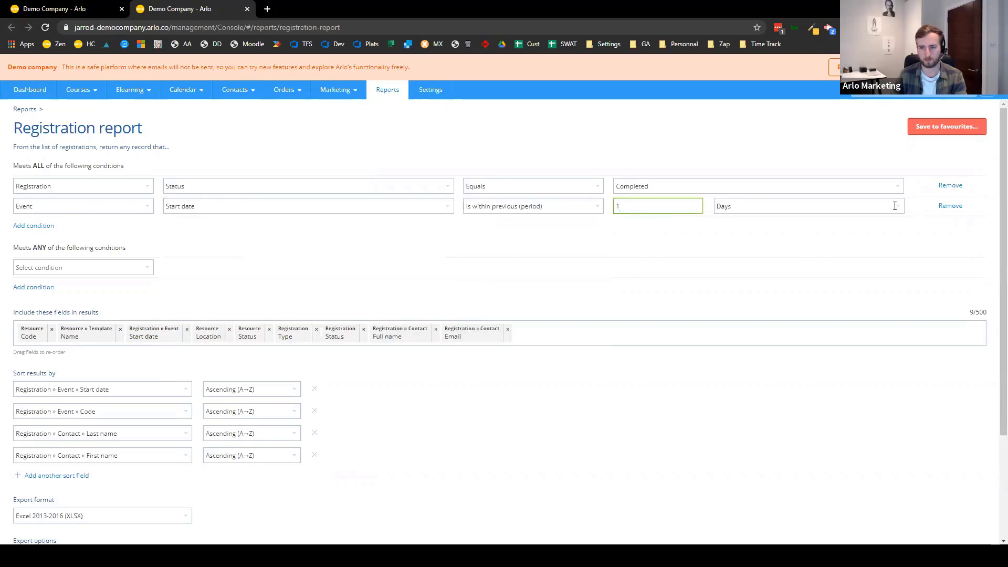
pyautogui.click(895, 206)
pyautogui.click(767, 269)
# - Add the condition Contact > Member Equals Yes
pyautogui.click(32, 225)
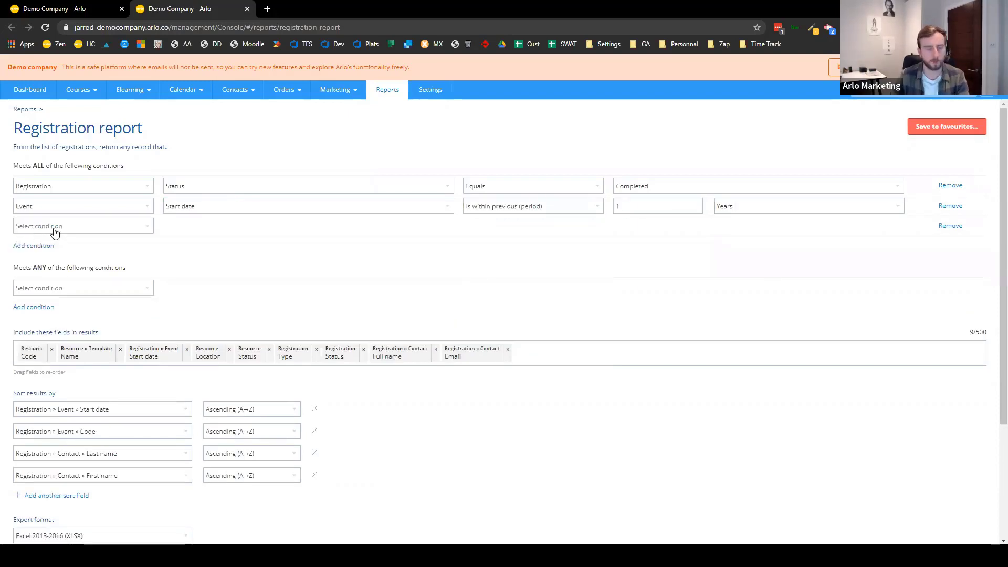
pyautogui.click(55, 232)
pyautogui.click(58, 256)
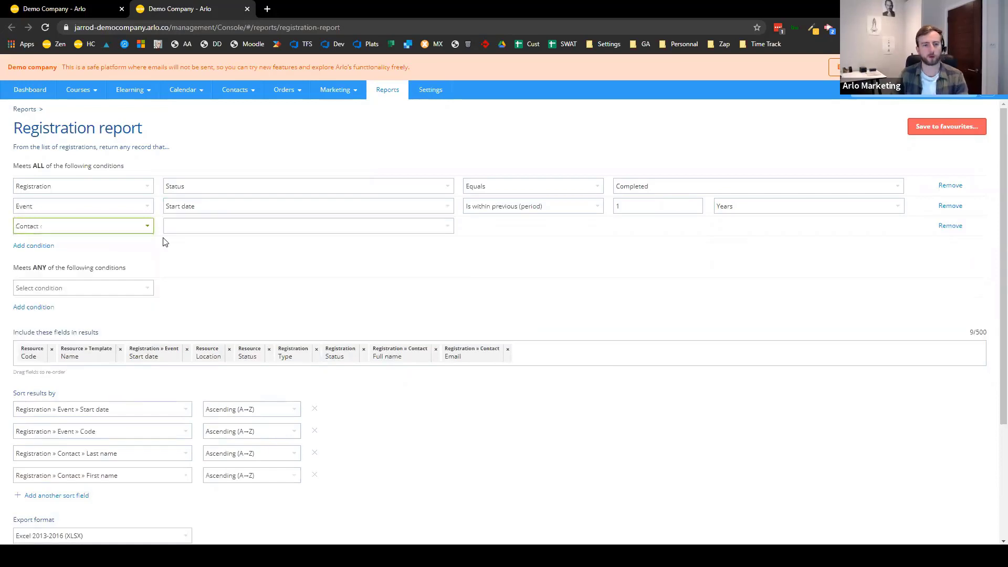
pyautogui.click(203, 225)
pyautogui.write('mem')
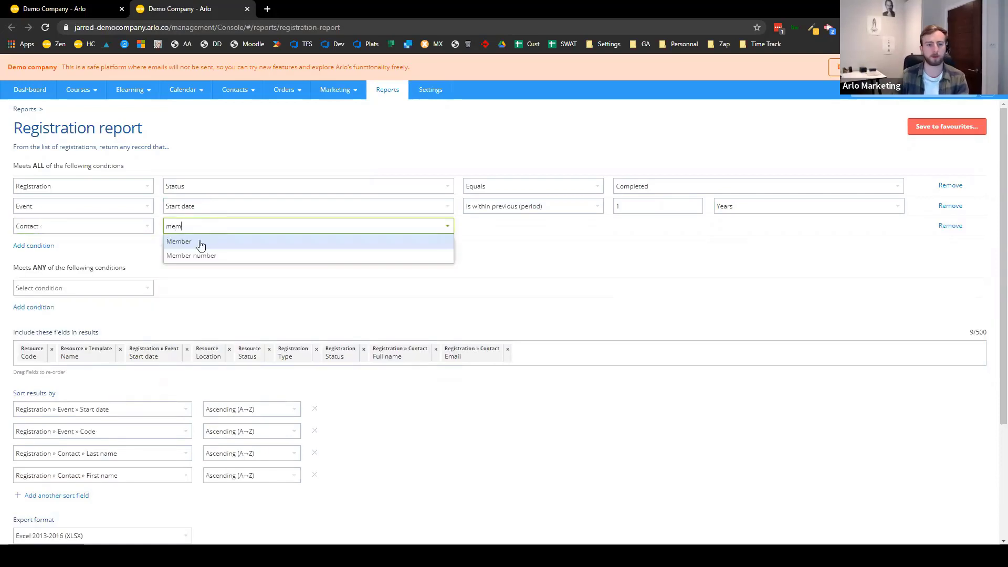
pyautogui.click(200, 245)
pyautogui.click(551, 230)
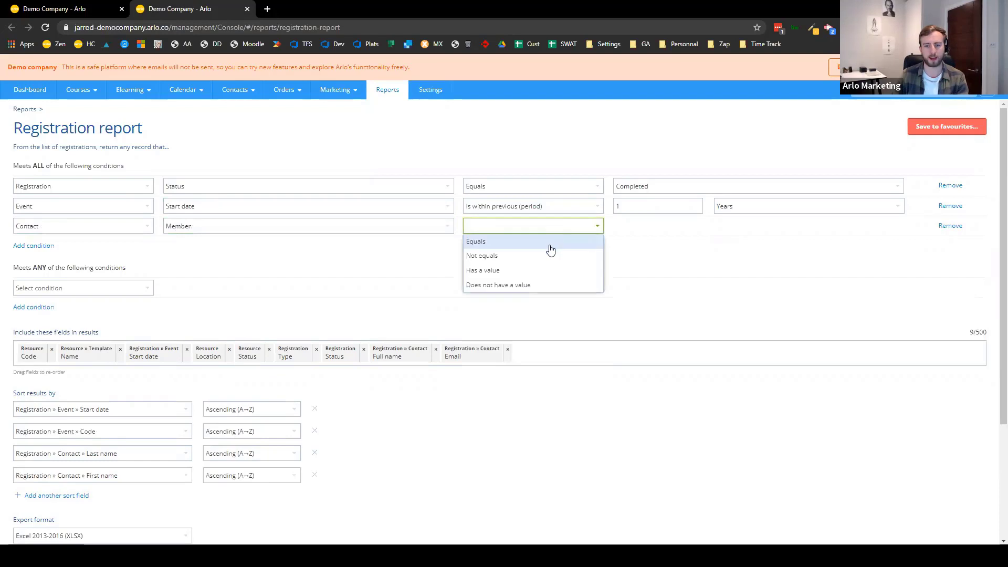
pyautogui.click(550, 245)
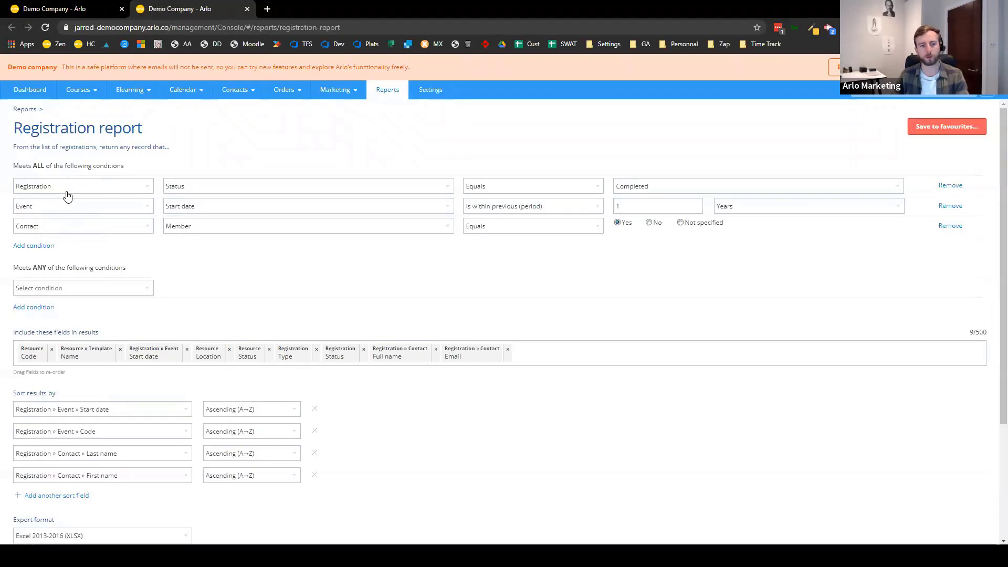
pyautogui.doubleClick(94, 166)
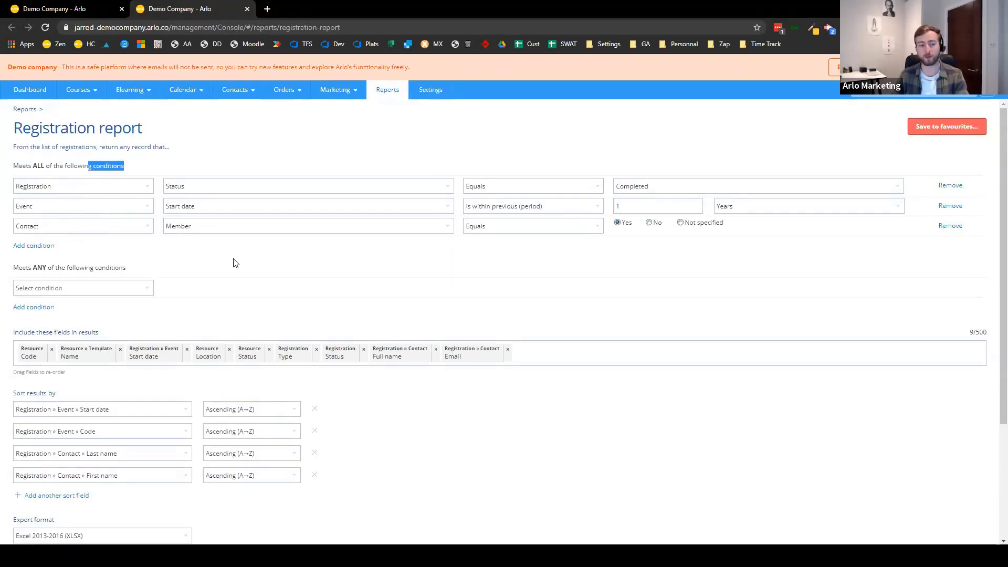
pyautogui.click(293, 296)
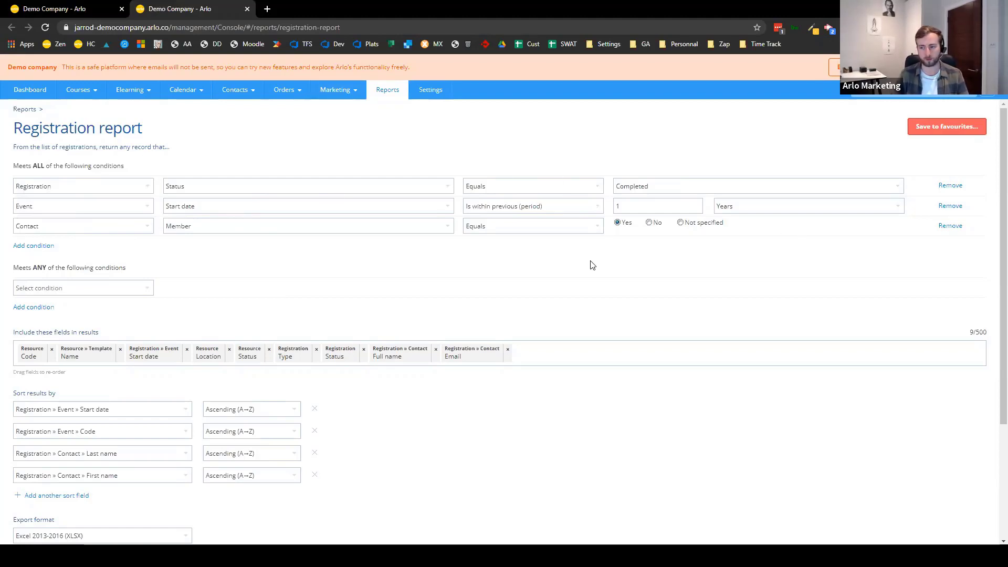
# - Preview the top 100 results, showing 14 completed member registrations
pyautogui.scroll(-3, 186, 430)
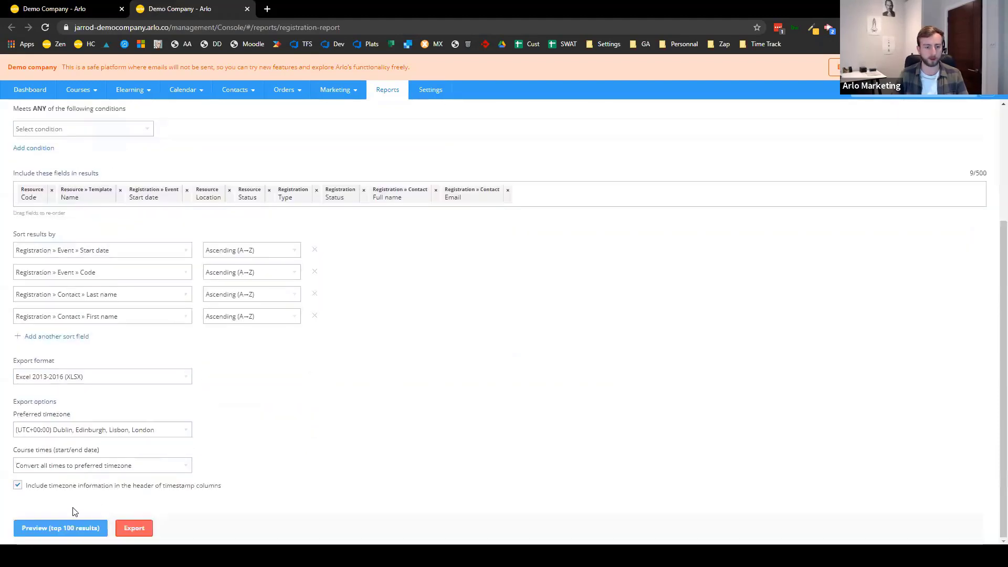
pyautogui.click(74, 530)
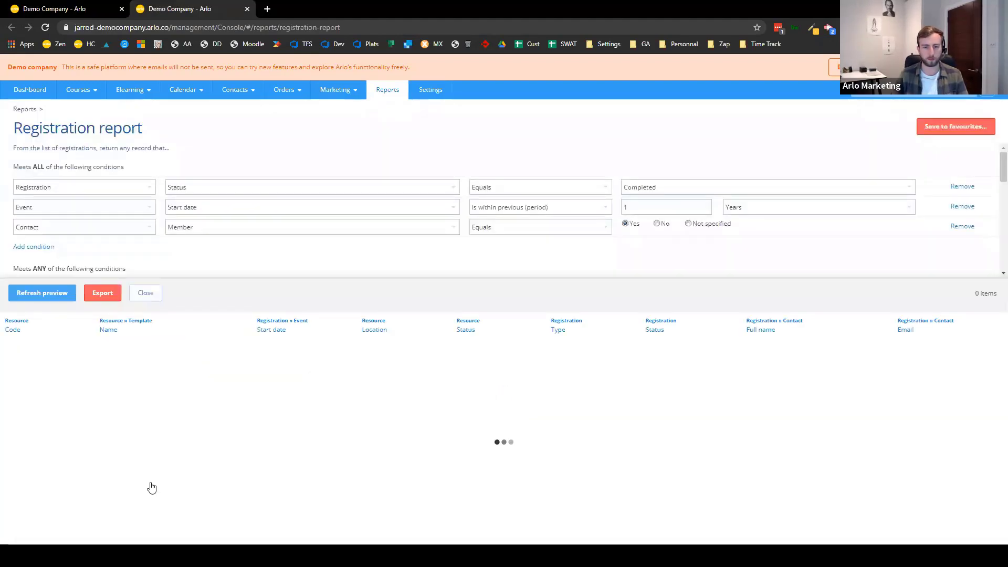
pyautogui.scroll(-3, 804, 407)
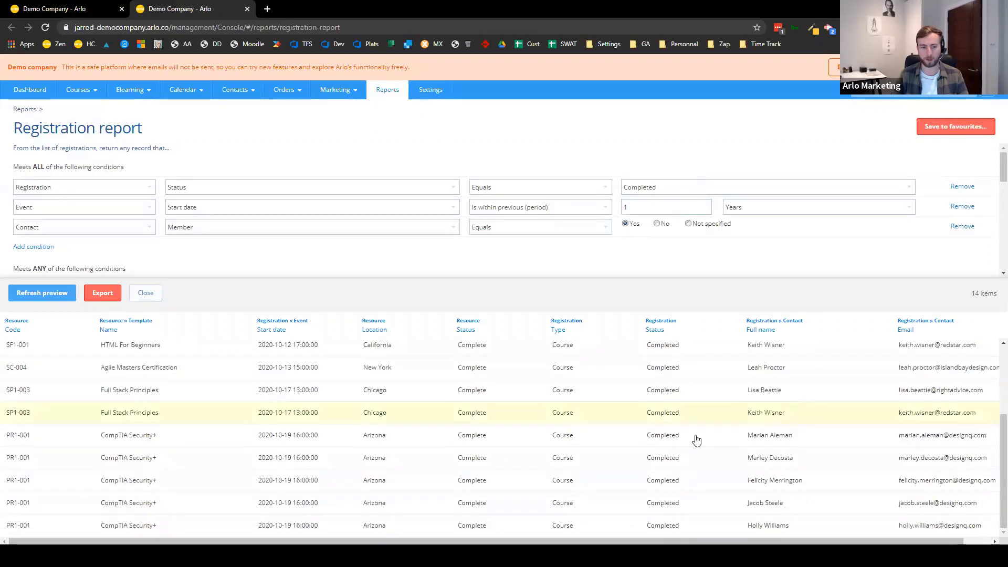
pyautogui.scroll(3, 697, 441)
pyautogui.click(146, 293)
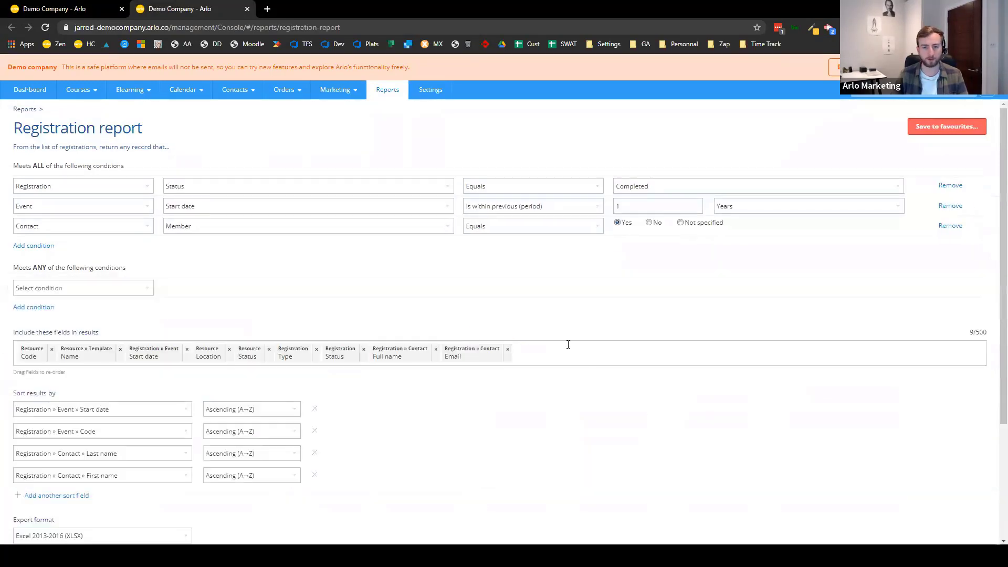
# - Add the contact Member field to the results, with Full name placed just before it
pyautogui.click(568, 350)
pyautogui.write('mem')
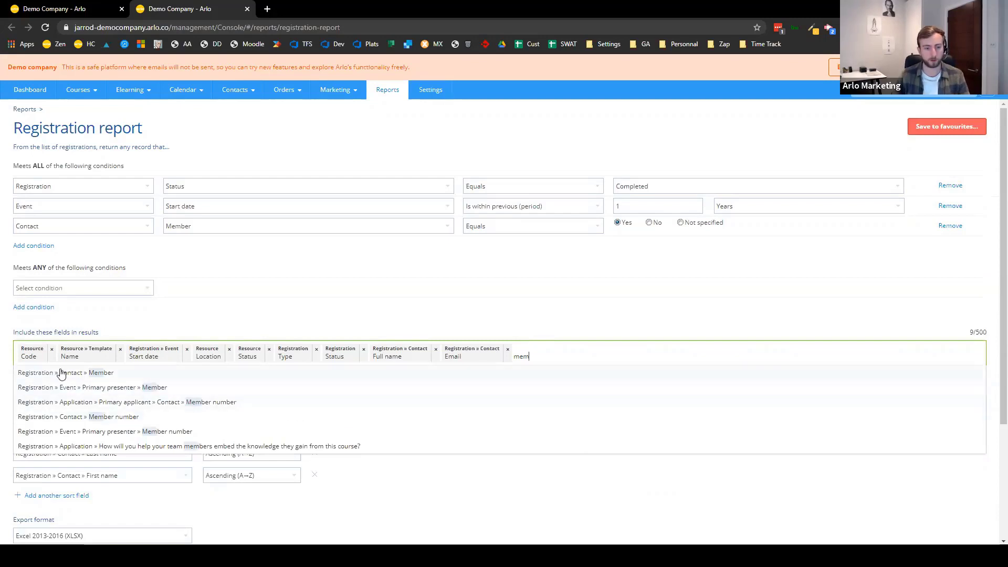
pyautogui.click(90, 379)
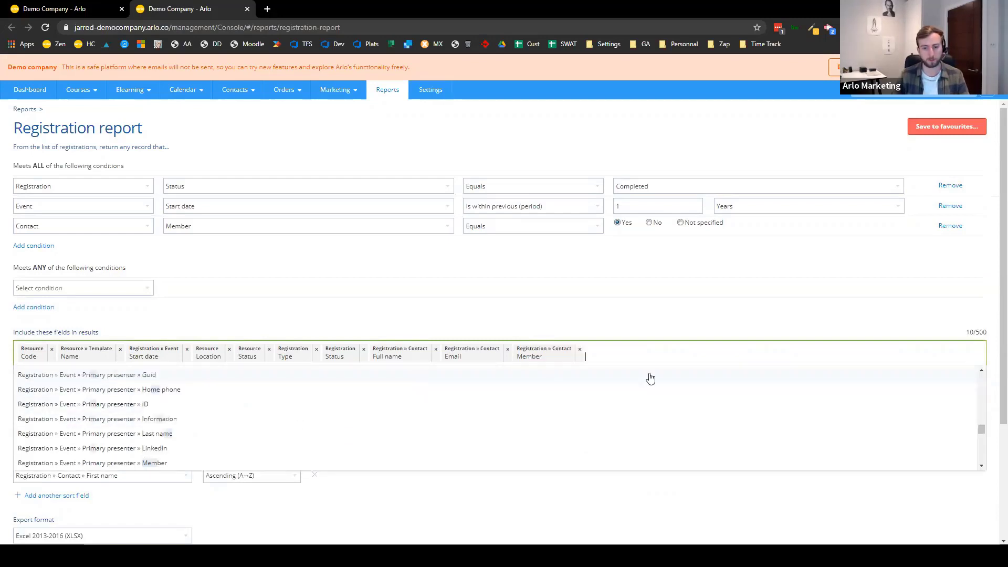
pyautogui.moveTo(561, 360); pyautogui.dragTo(131, 360)
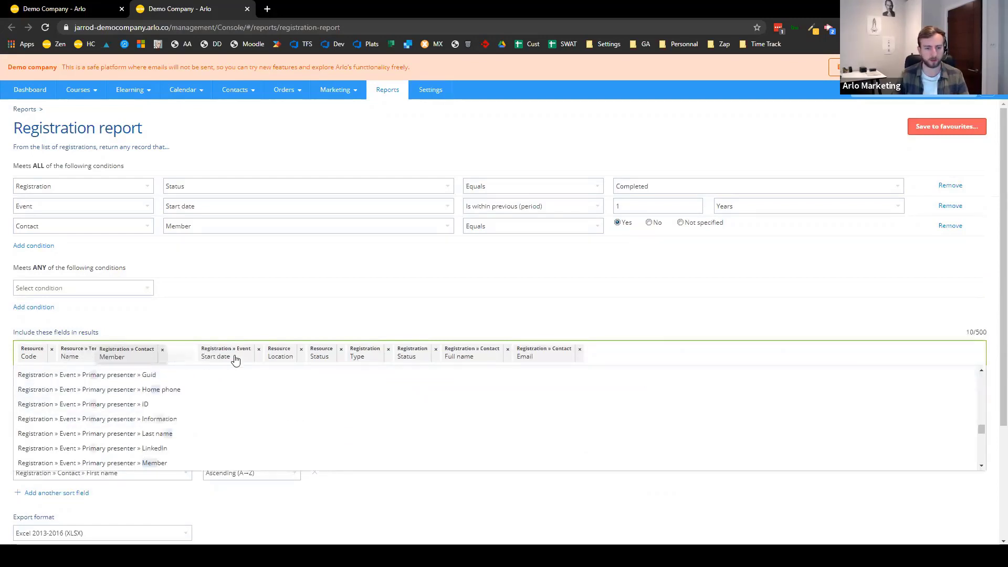
pyautogui.moveTo(461, 360); pyautogui.dragTo(155, 362)
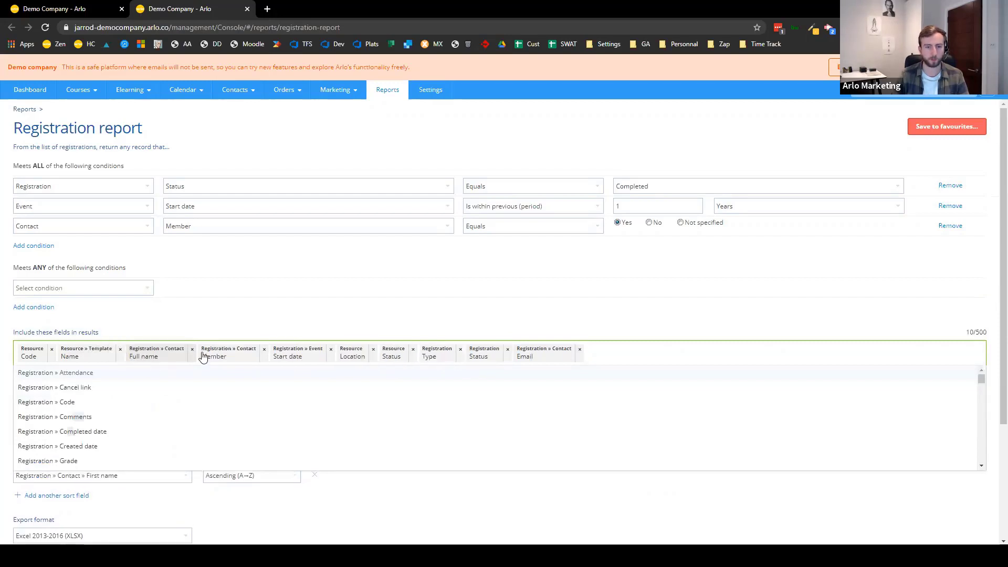
pyautogui.click(512, 306)
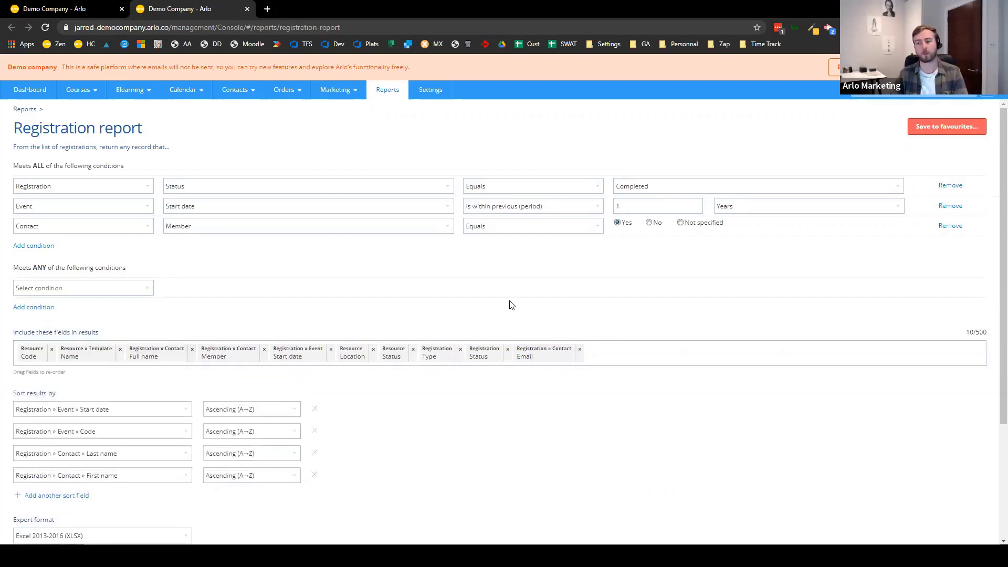
pyautogui.click(716, 349)
pyautogui.click(295, 321)
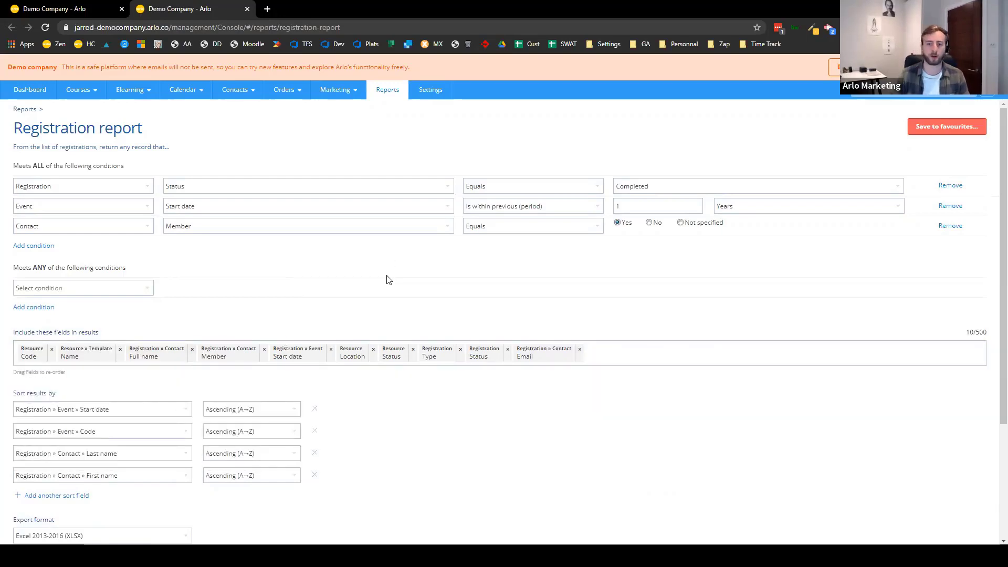
# - Preview the updated results again, then return to the export settings
pyautogui.scroll(-3, 386, 280)
pyautogui.click(62, 527)
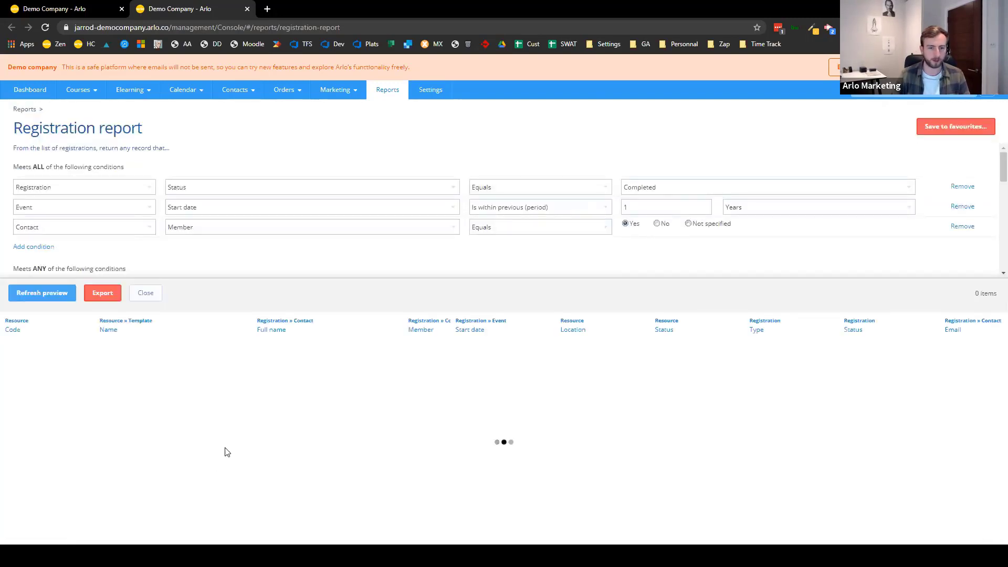
pyautogui.scroll(-3, 442, 475)
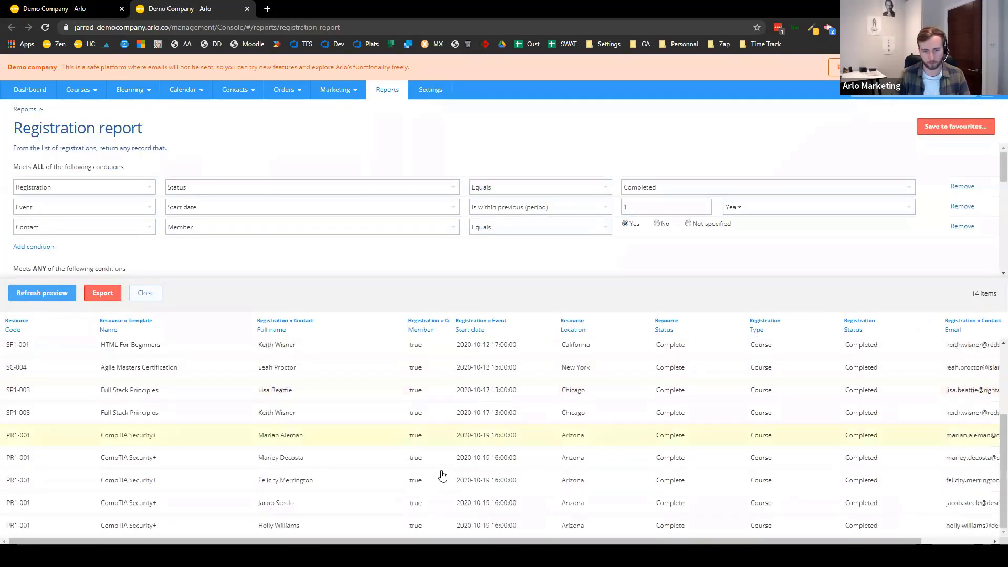
pyautogui.scroll(3, 433, 505)
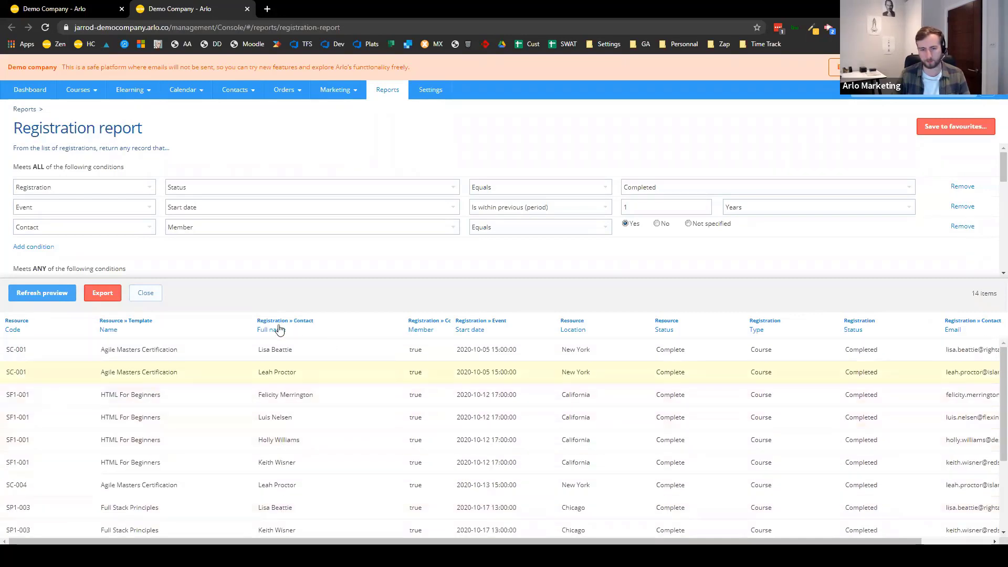
pyautogui.click(156, 297)
pyautogui.scroll(-3, 158, 443)
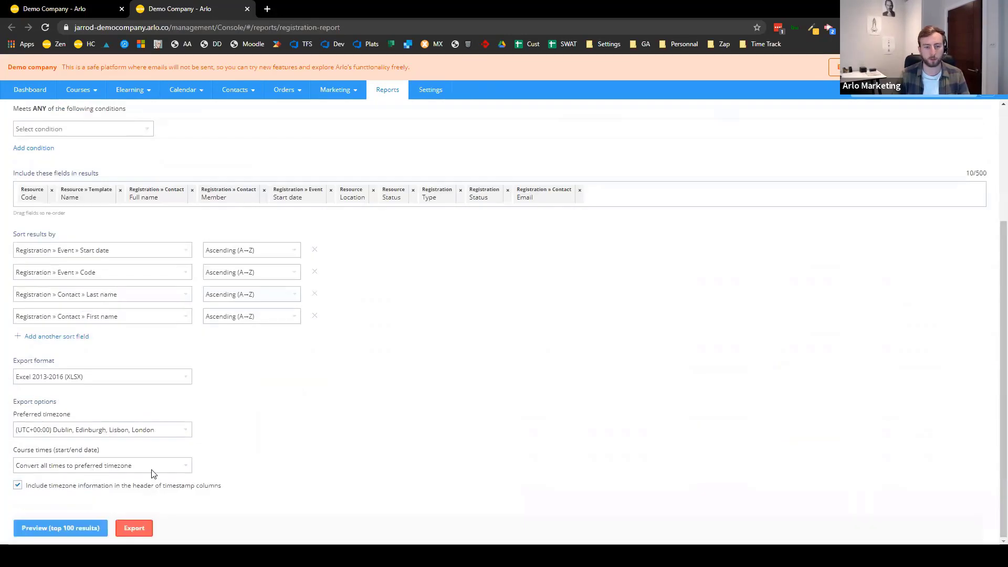
# - Keep the export format as XLSX and open the basic Orders List report
pyautogui.click(129, 376)
pyautogui.click(297, 349)
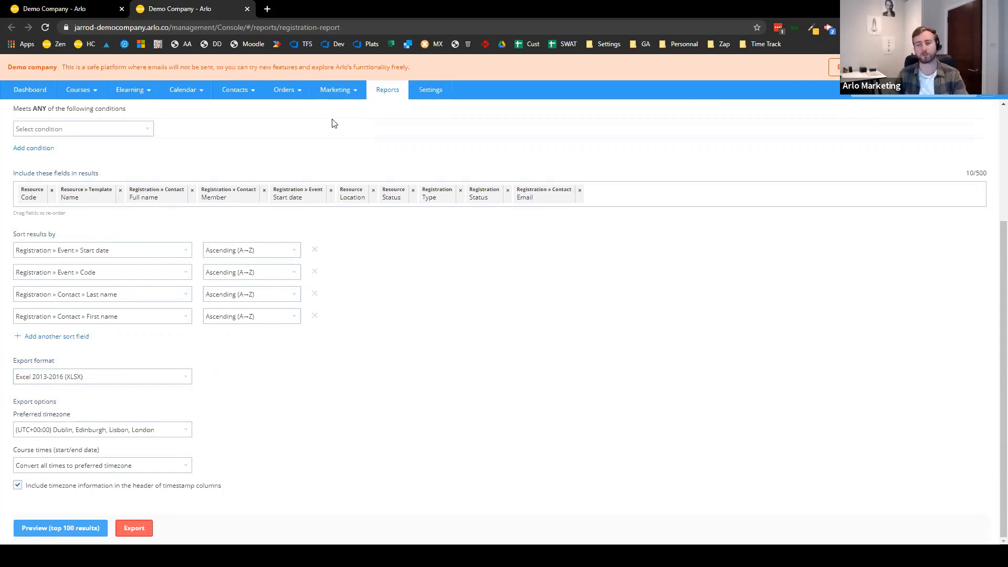
pyautogui.scroll(3, 357, 210)
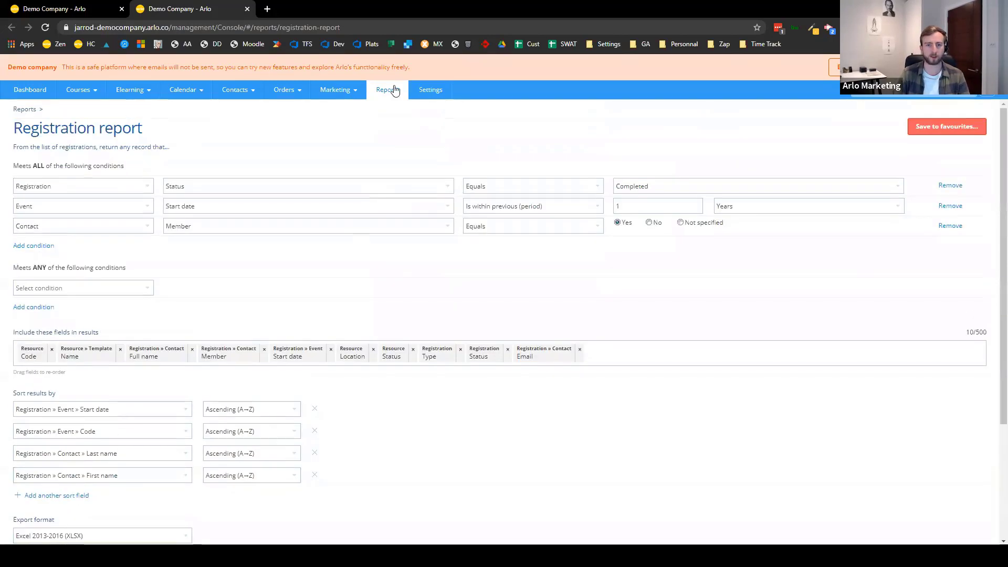
pyautogui.click(388, 89)
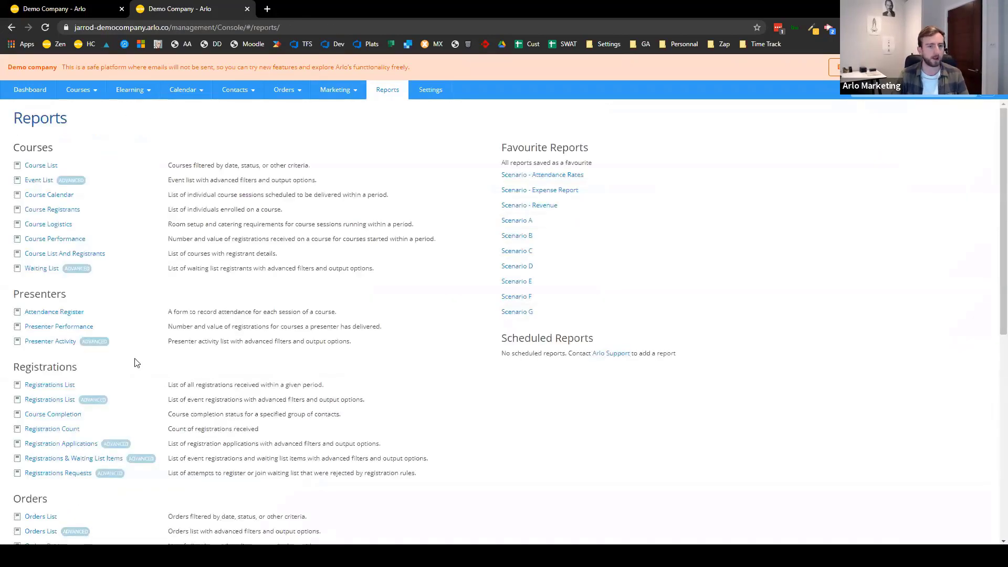
pyautogui.scroll(-2, 107, 333)
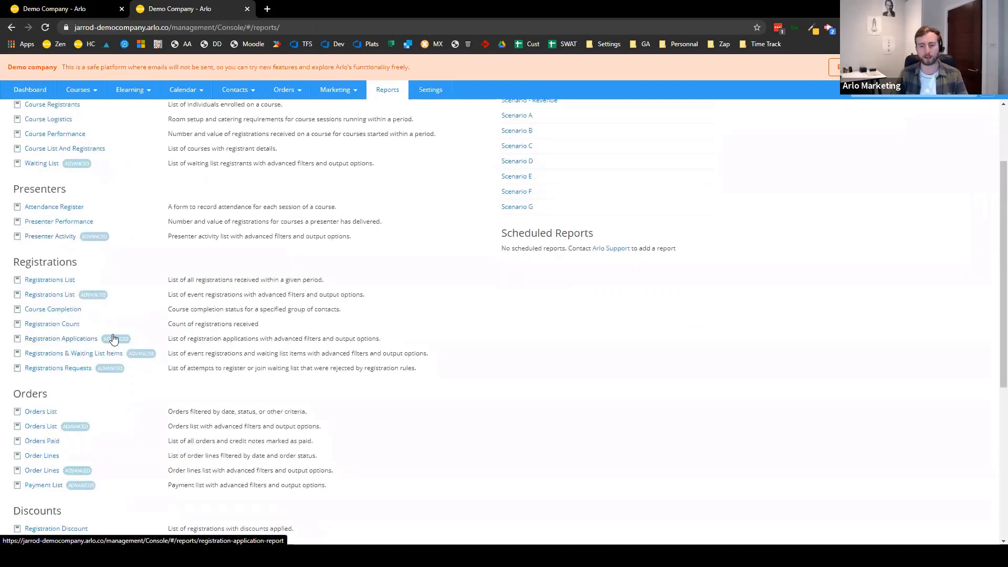
pyautogui.click(38, 413)
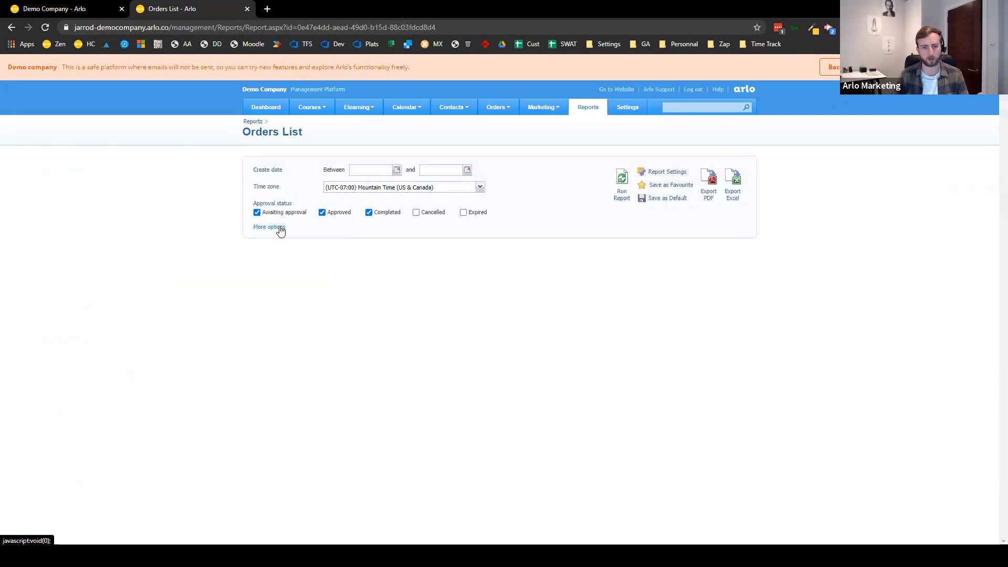
# - Include the Order contact Full name column in the Orders List, then go back to Reports
pyautogui.click(279, 229)
pyautogui.scroll(-1, 259, 249)
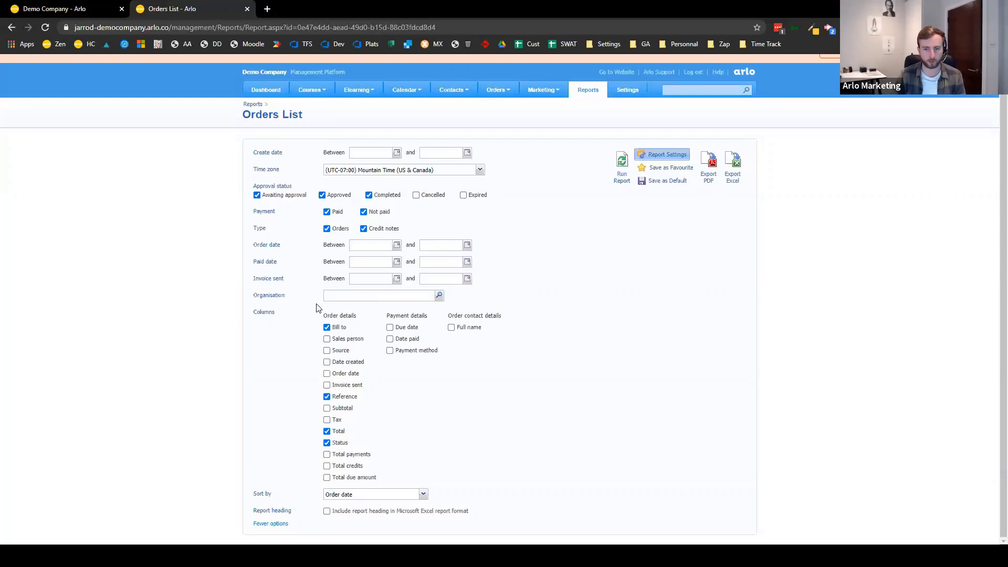
pyautogui.click(470, 326)
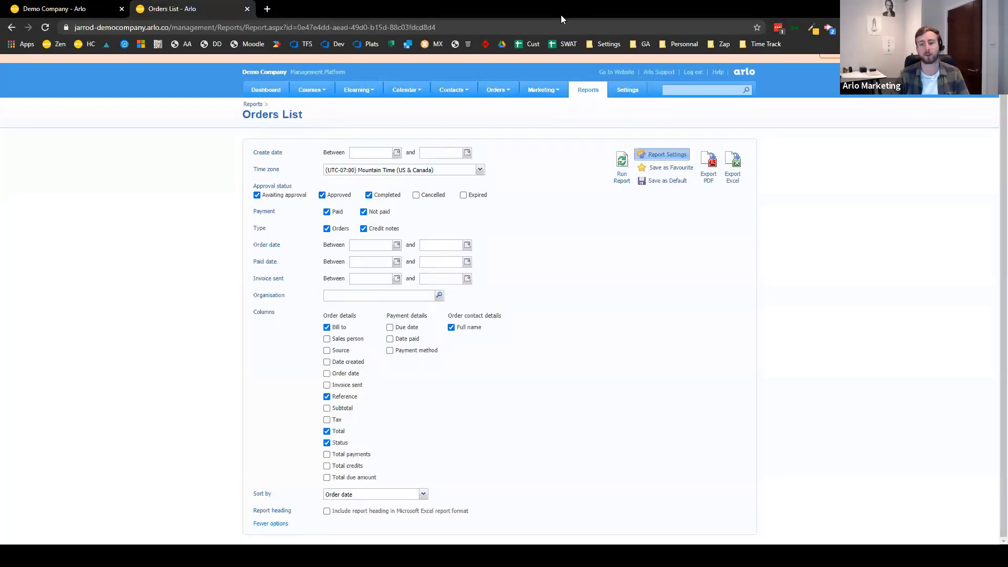
pyautogui.click(589, 91)
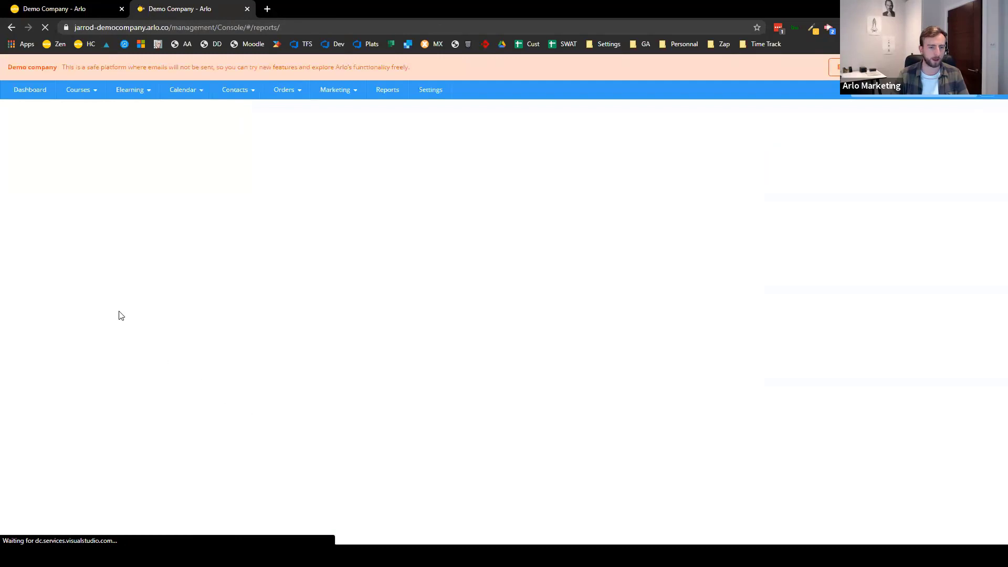
# - Open the advanced Orders report and add a Bill to condition
pyautogui.scroll(-4, 120, 347)
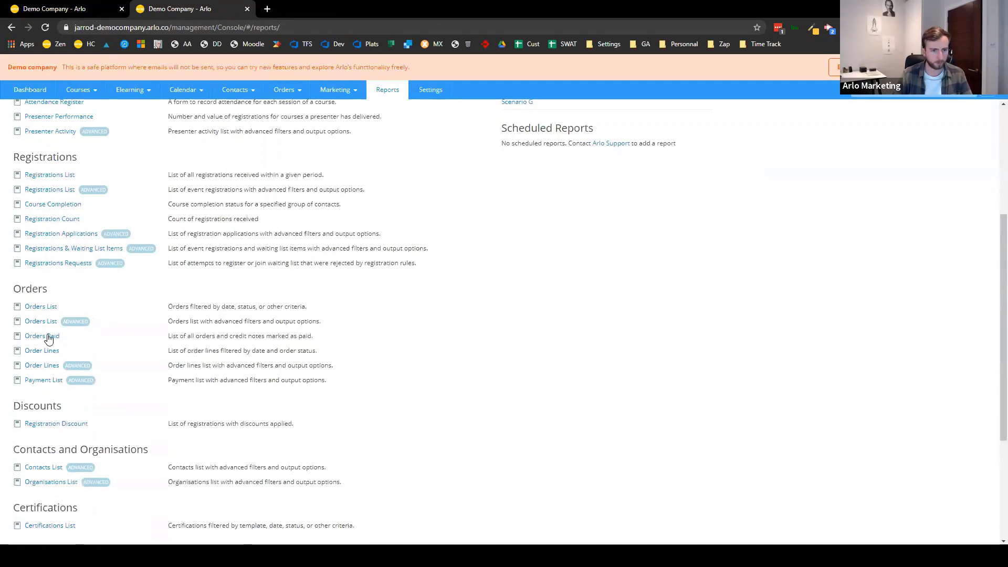
pyautogui.click(46, 333)
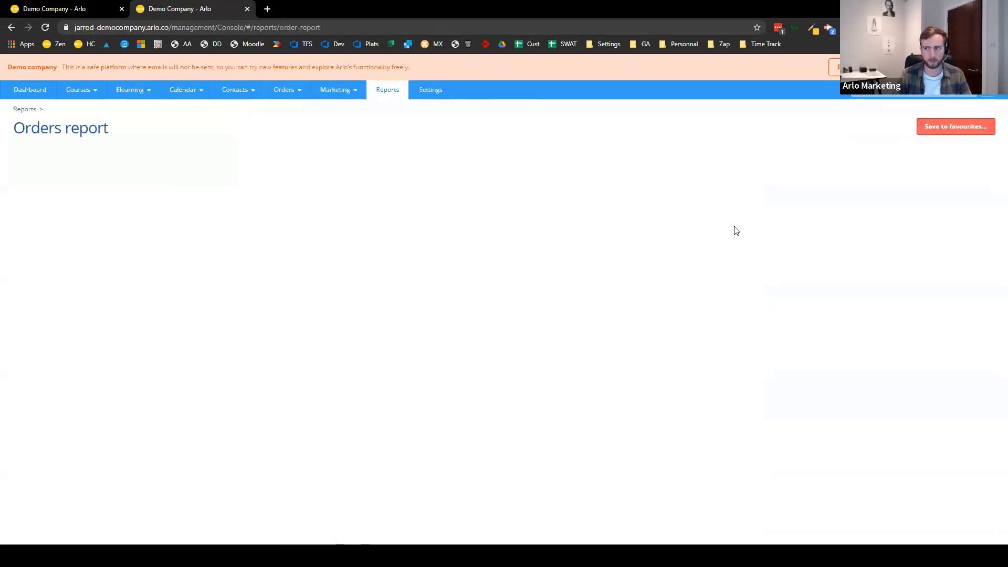
pyautogui.click(127, 188)
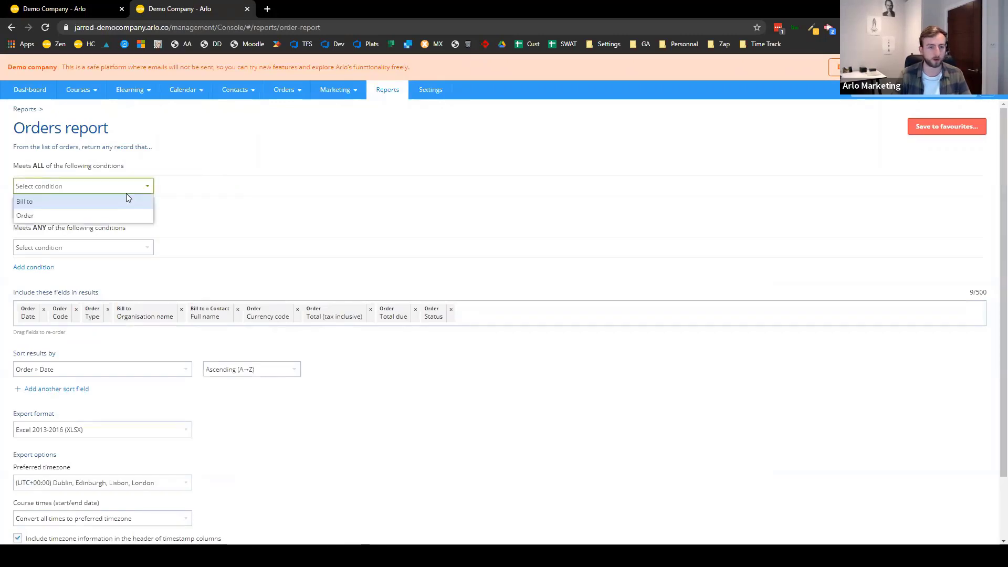
pyautogui.click(87, 203)
# - Require Bill to Contact to equal the chosen contact and preview the 8 matching orders
pyautogui.click(417, 179)
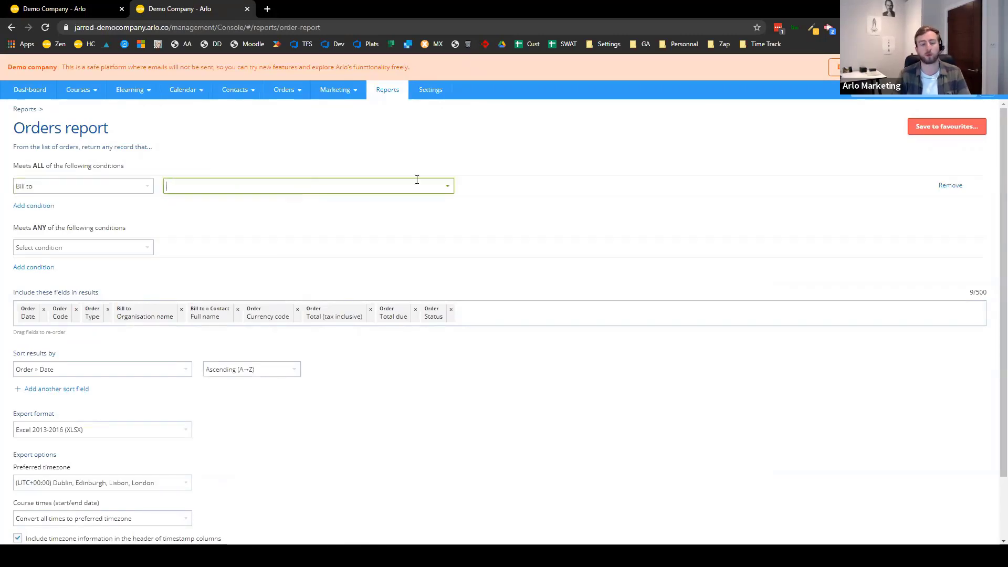
pyautogui.write('cont')
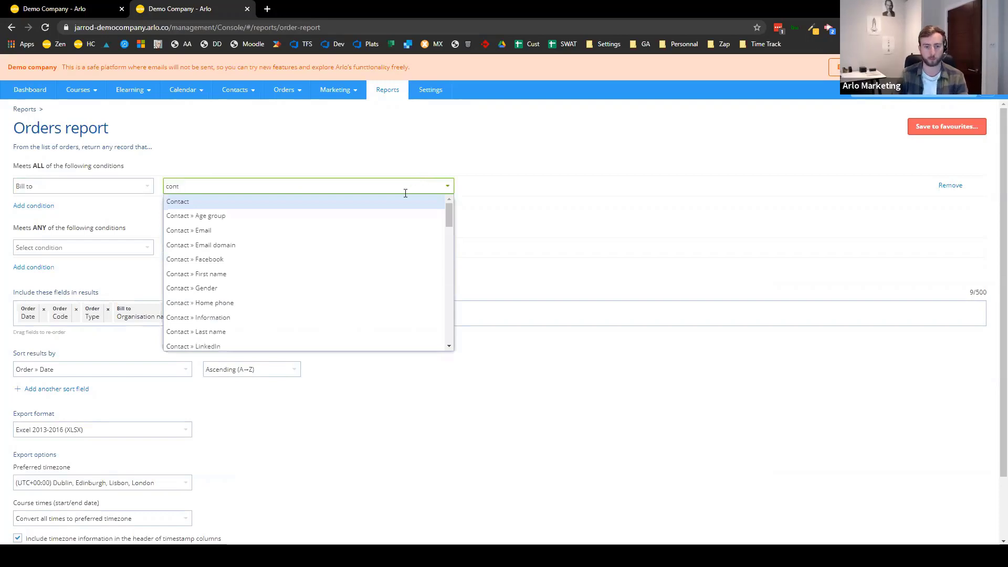
pyautogui.scroll(-5, 356, 277)
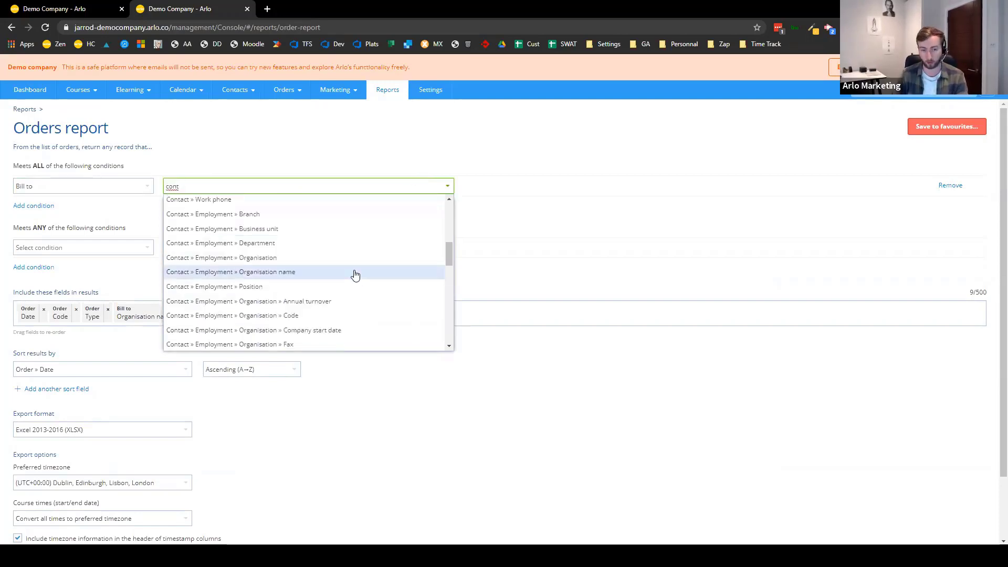
pyautogui.scroll(5, 324, 221)
pyautogui.click(311, 203)
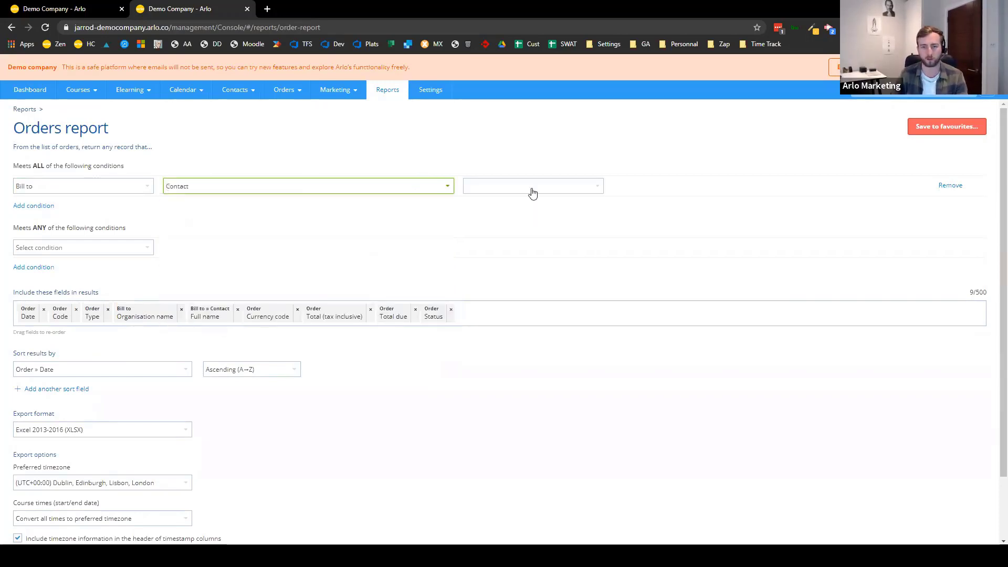
pyautogui.click(531, 191)
pyautogui.click(528, 203)
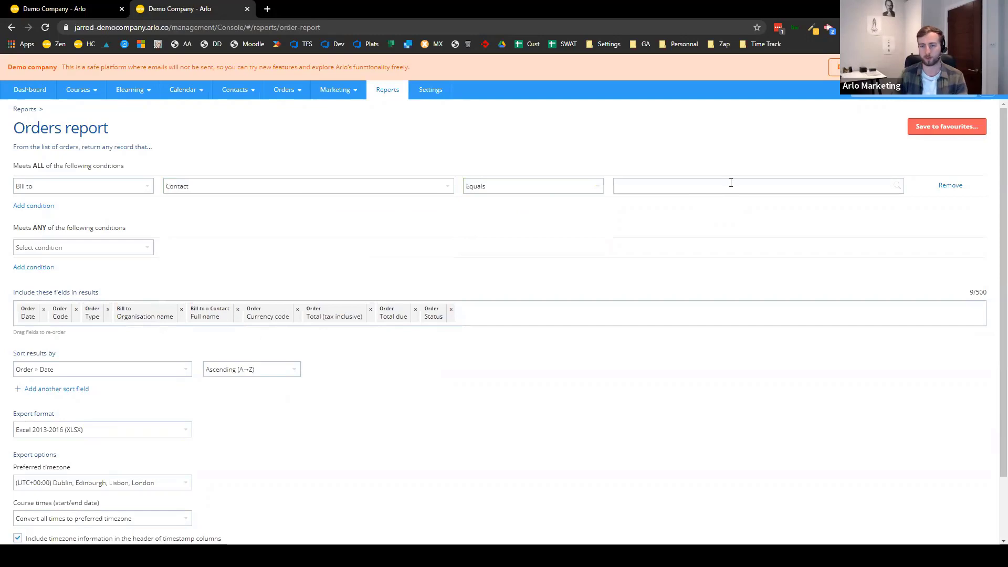
pyautogui.click(731, 183)
pyautogui.write('fe')
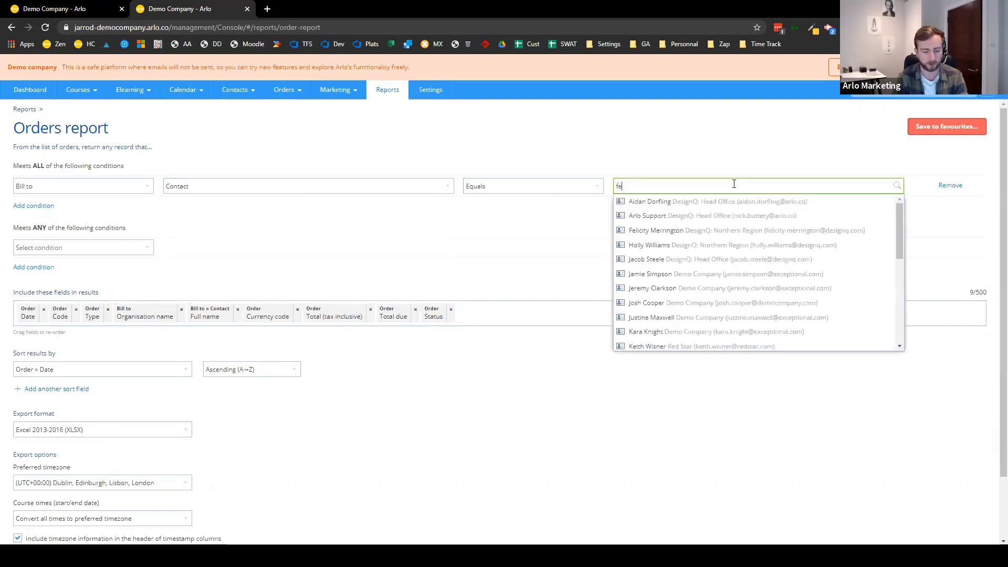
pyautogui.write('lic')
pyautogui.press('Return')
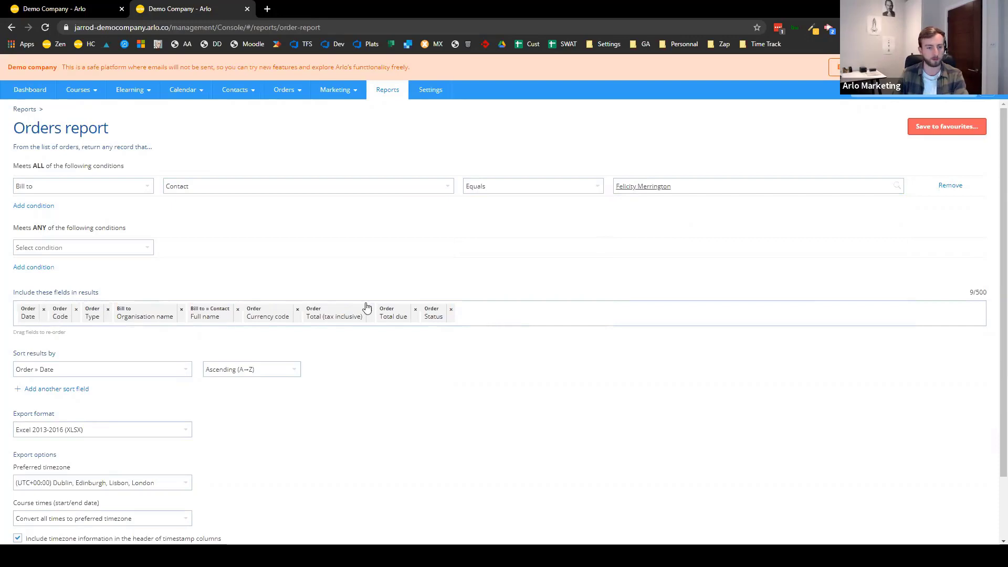
pyautogui.scroll(-2, 102, 294)
pyautogui.click(49, 530)
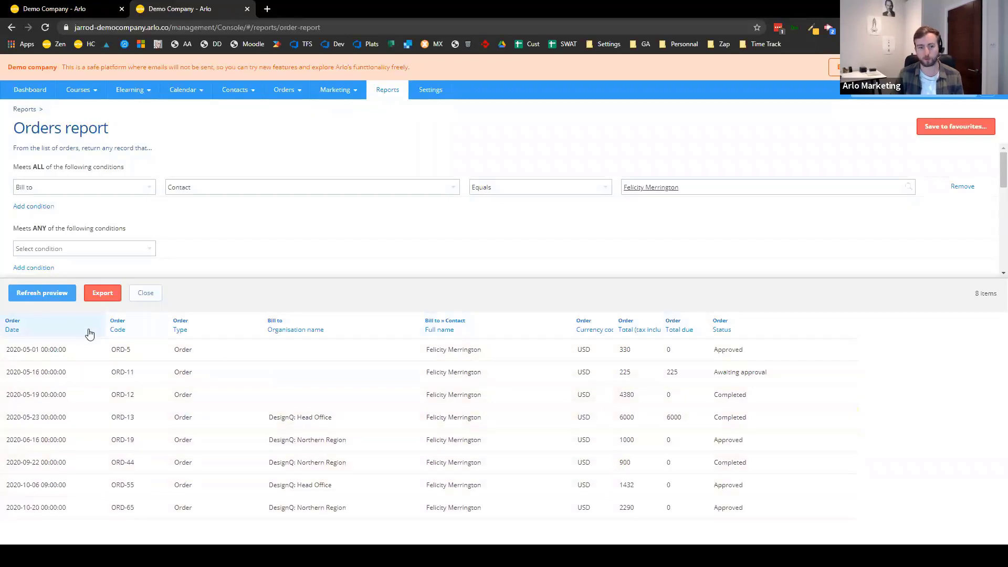
# - Close the orders preview and report tab, then show the Basic vs Advanced Reports slide
pyautogui.click(151, 297)
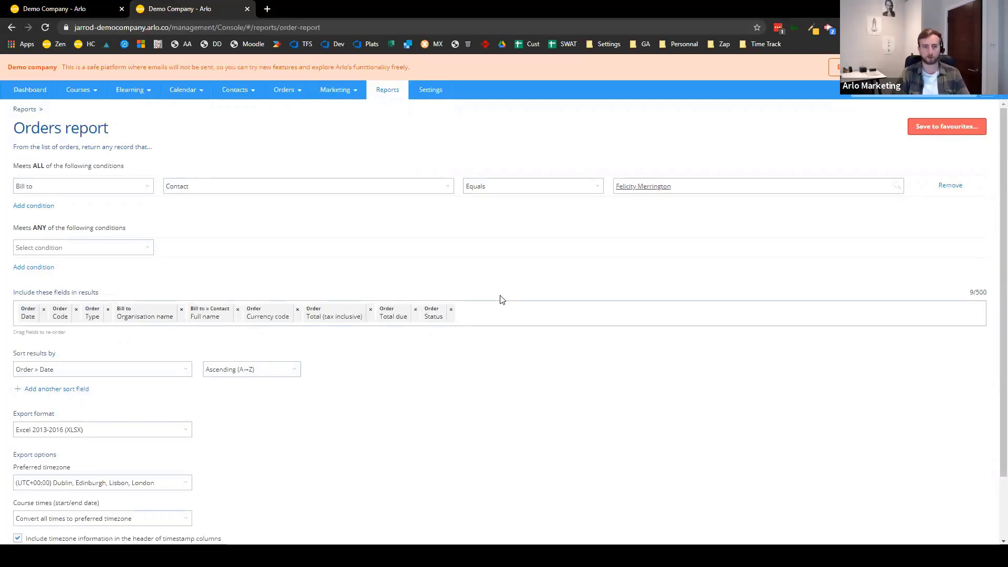
pyautogui.click(247, 9)
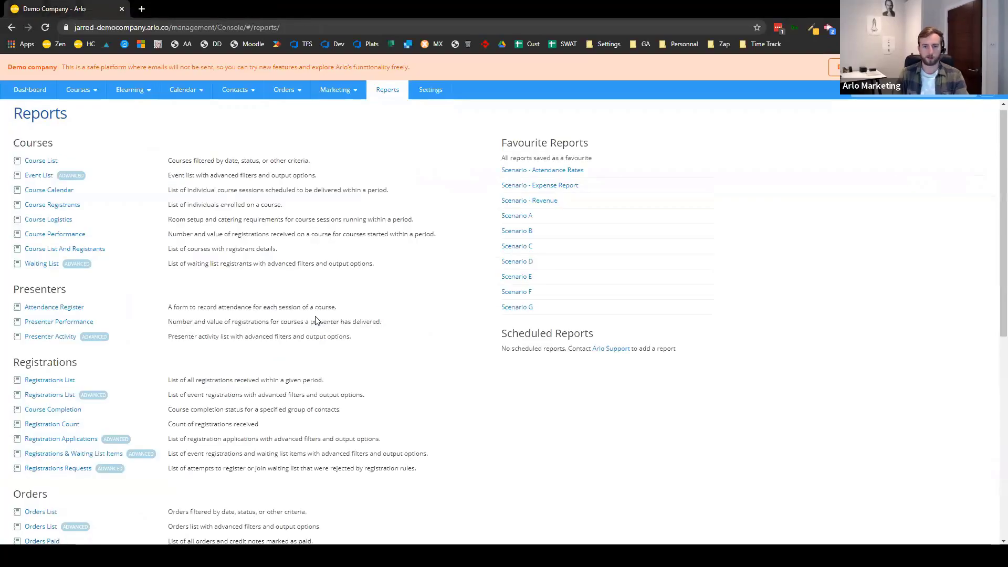
pyautogui.hotkey('alt', 'Tab')
pyautogui.press('Right')
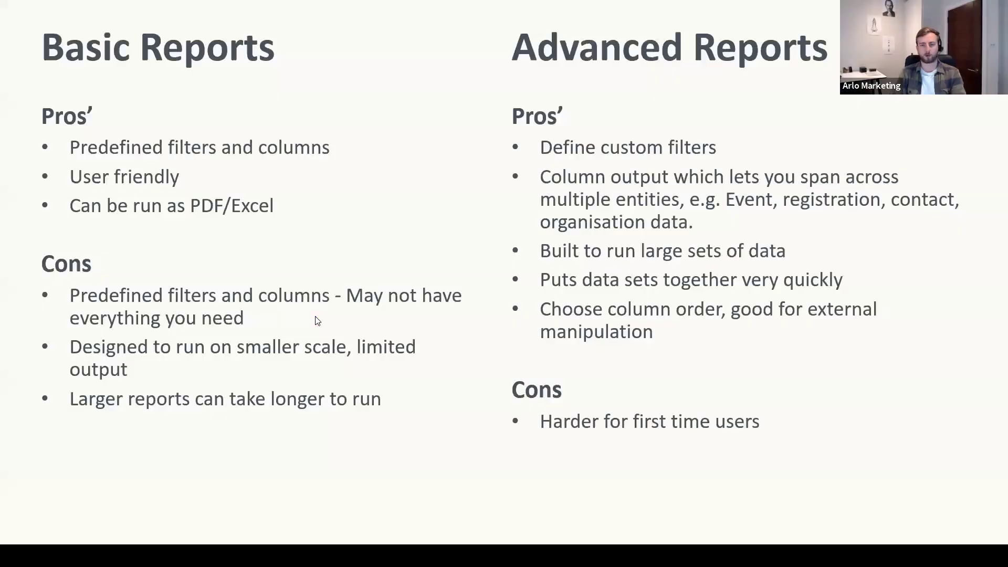
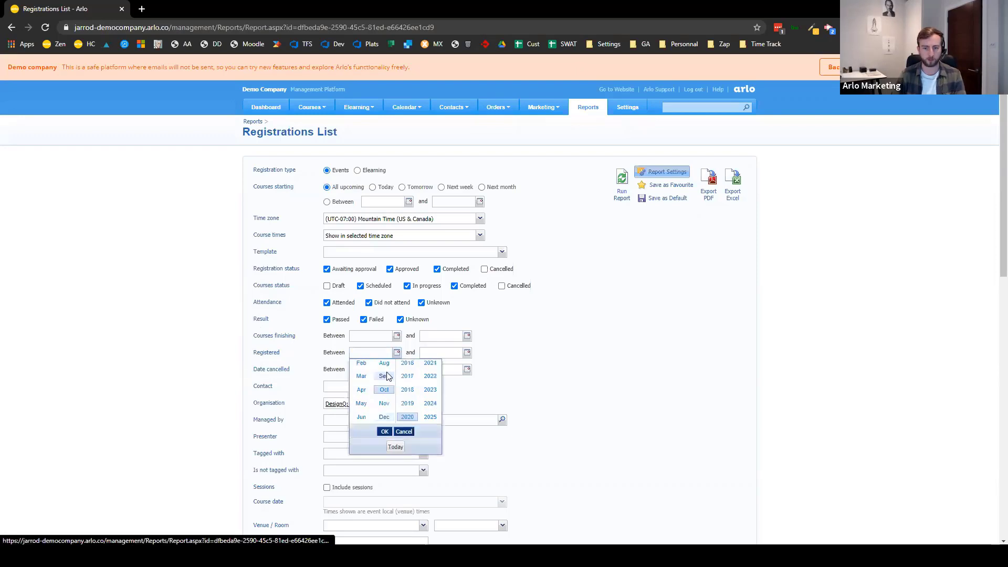
# - Set the Registered date range from 01-Apr-2020 to today, 20-Oct-2020
pyautogui.click(361, 405)
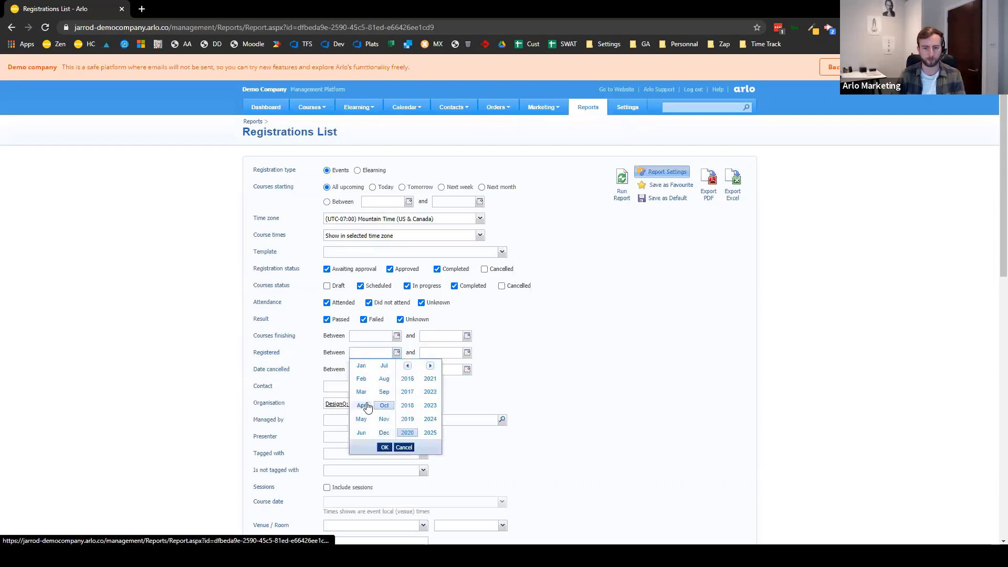
pyautogui.click(384, 446)
pyautogui.click(398, 388)
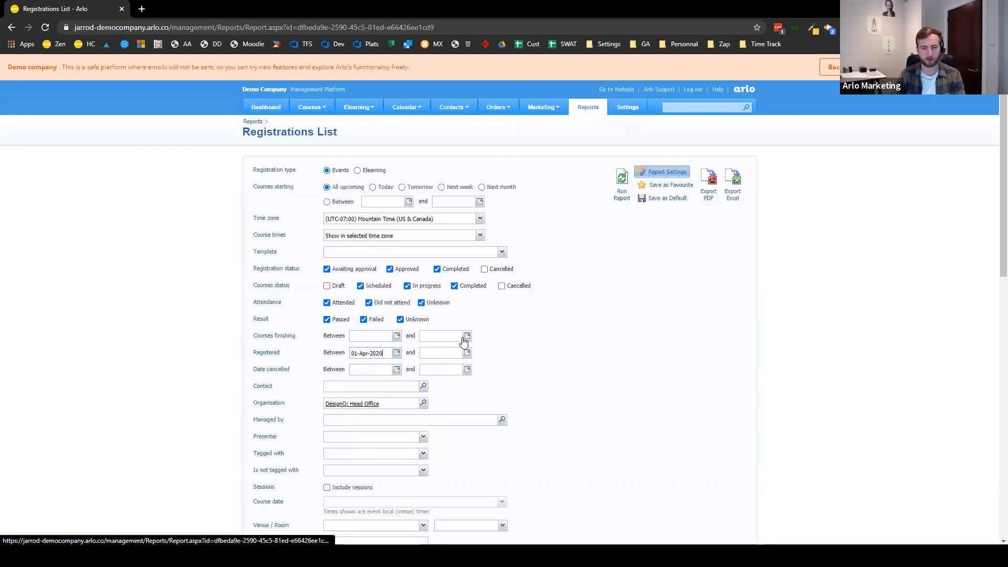
pyautogui.click(467, 353)
pyautogui.click(466, 447)
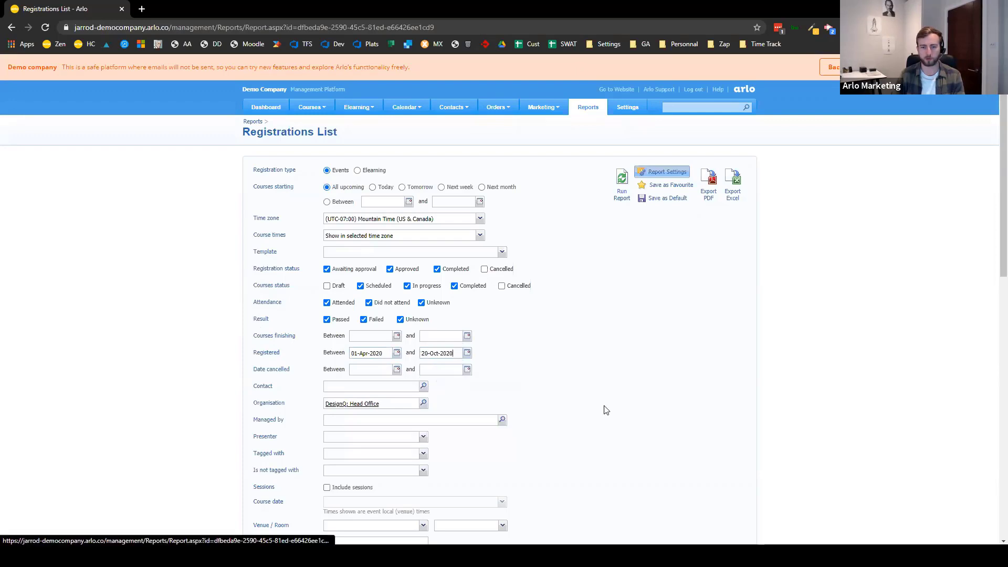
# - Include the Email and Phone (work) columns, then collapse the extra options
pyautogui.scroll(-8, 538, 294)
pyautogui.scroll(-1, 538, 294)
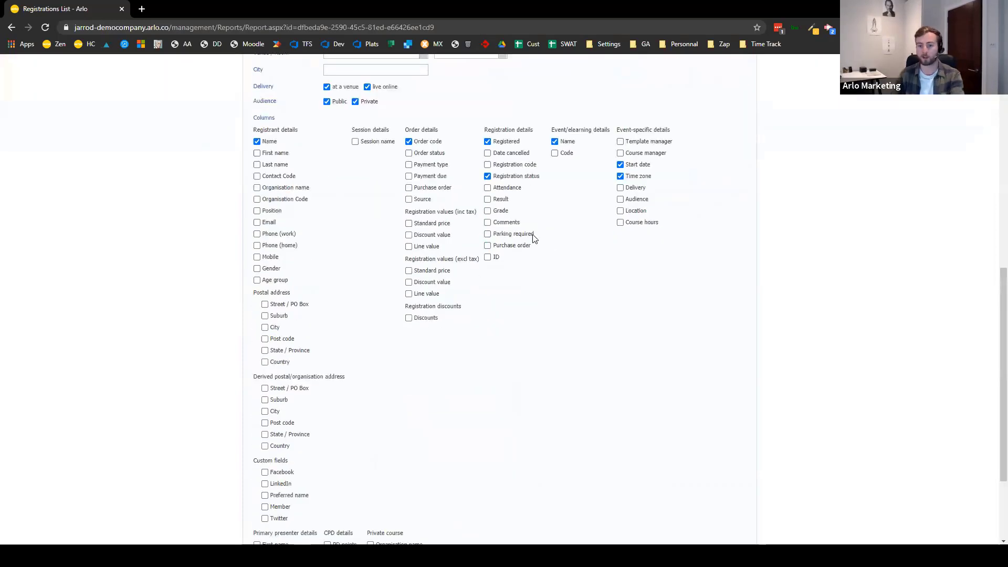
pyautogui.click(257, 235)
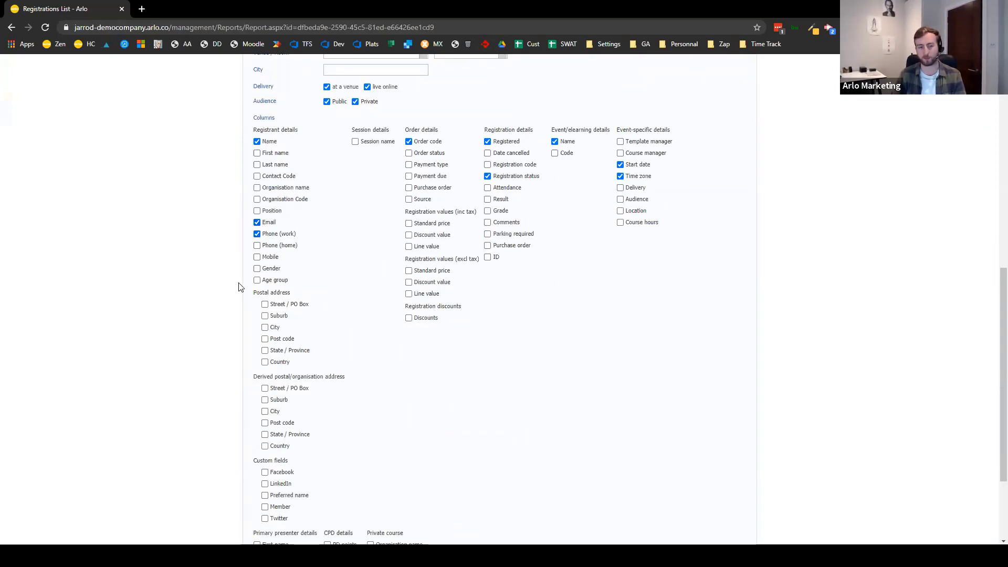
pyautogui.scroll(-3, 240, 288)
pyautogui.click(266, 524)
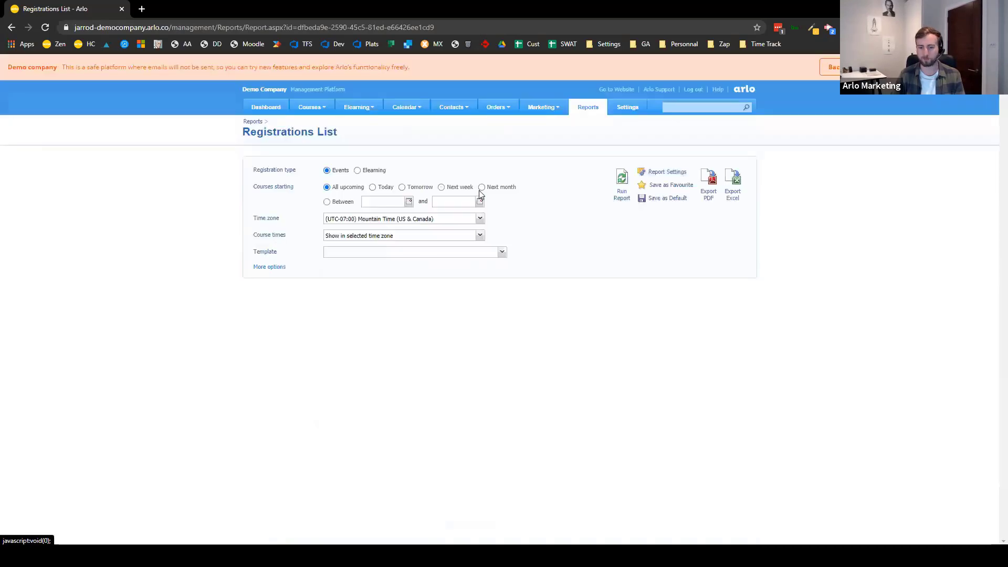
# - Run the Registrations List, review the results, and export them as Registrations_List (4).xls
pyautogui.click(621, 182)
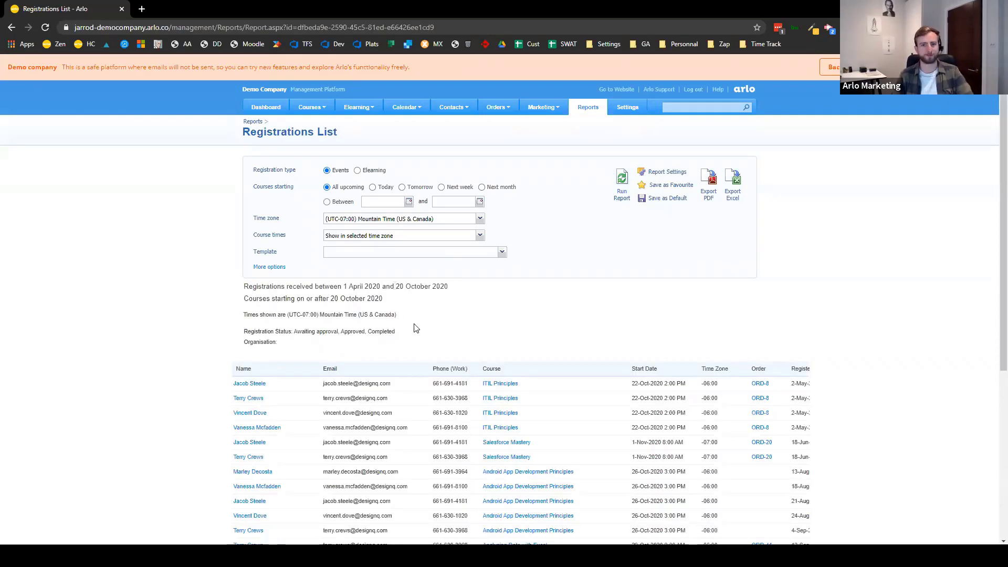
pyautogui.scroll(-5, 417, 328)
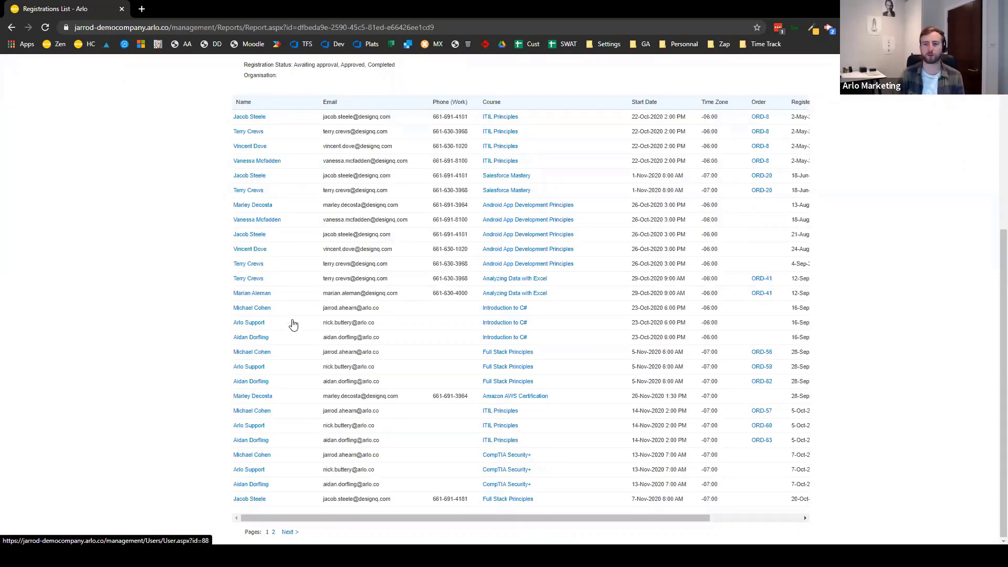
pyautogui.scroll(5, 293, 326)
pyautogui.click(730, 188)
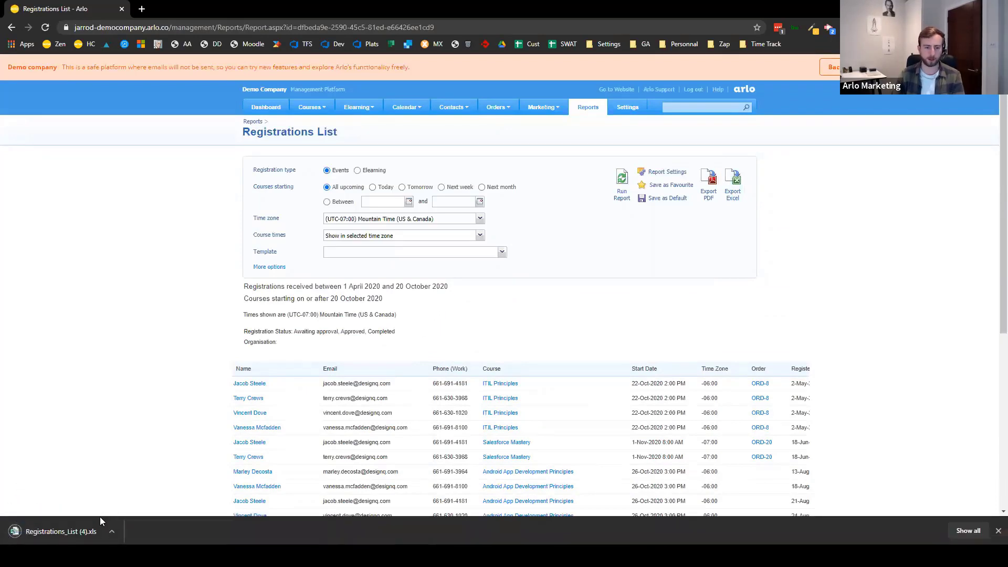
pyautogui.click(91, 533)
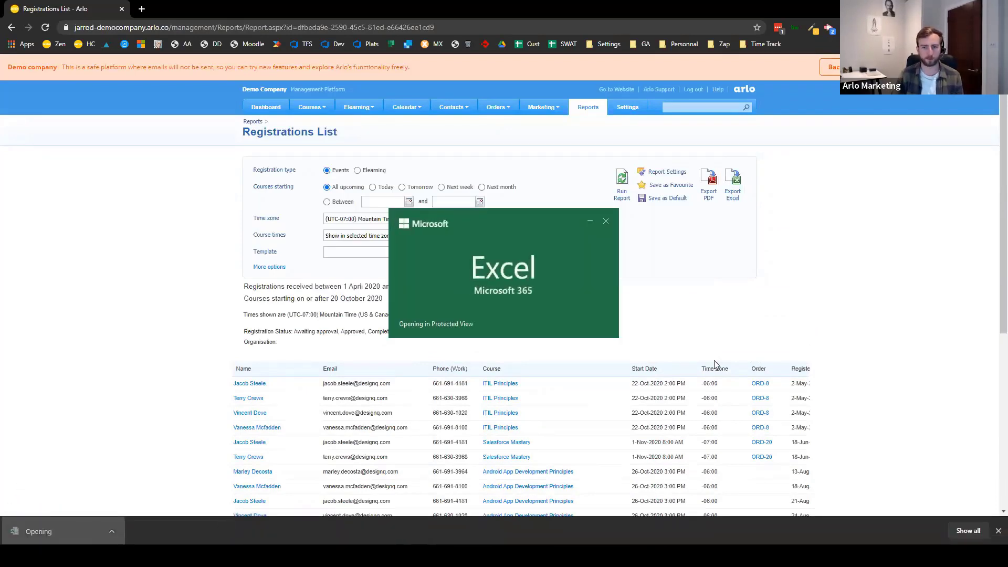
# - Look over the 29 exported registrations in Excel, then return to the Arlo browser
pyautogui.scroll(-2, 461, 330)
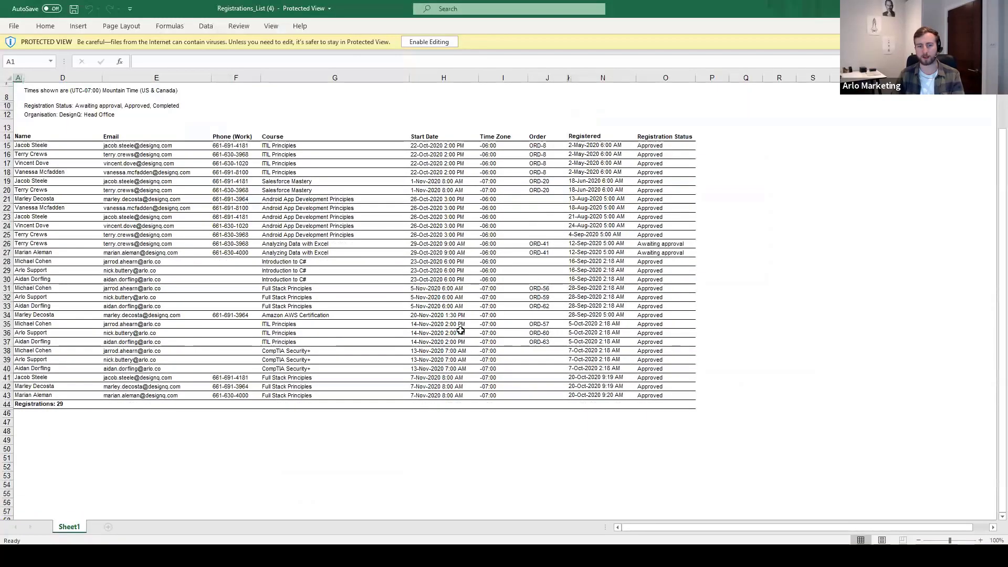
pyautogui.scroll(2, 460, 329)
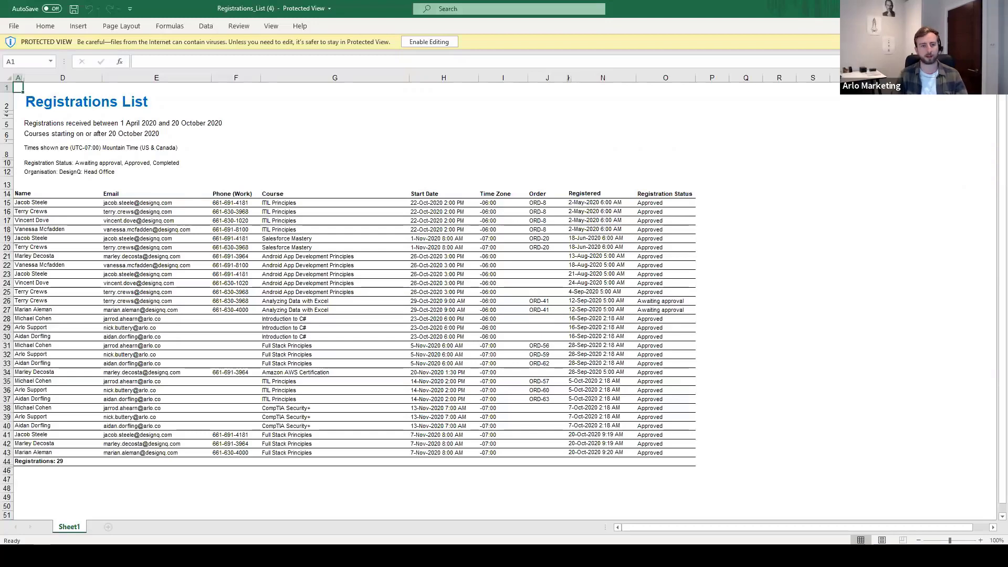
pyautogui.hotkey('alt', 'Tab')
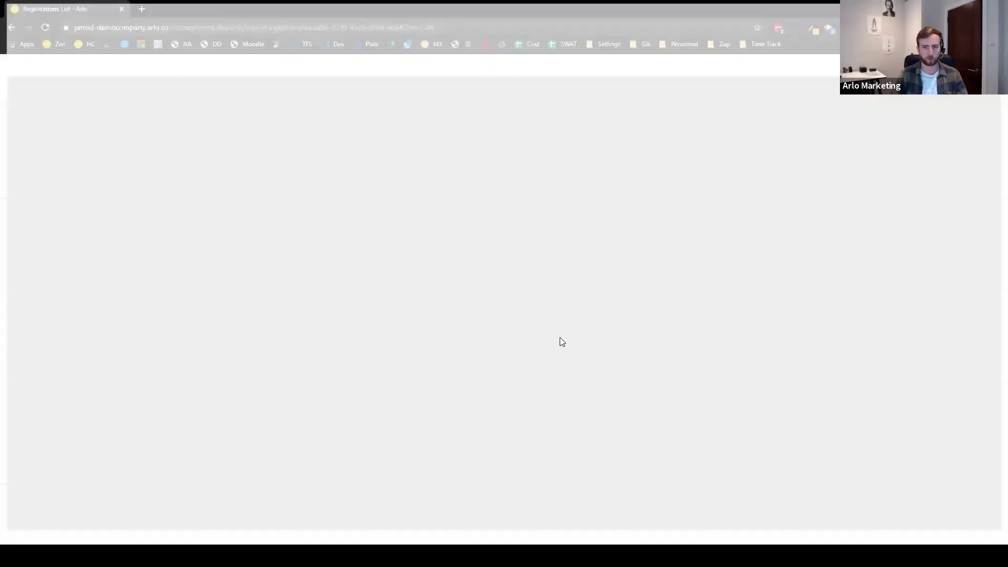
# - Expand the report options, search the page for 'depar', then return to the reports list
pyautogui.click(260, 268)
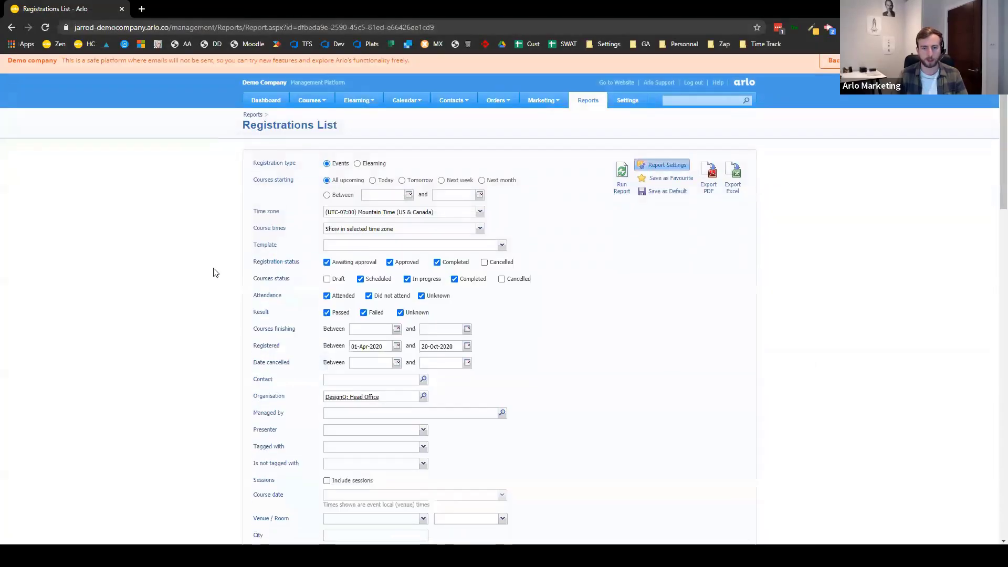
pyautogui.scroll(-5, 213, 271)
pyautogui.hotkey('ctrl', 'f')
pyautogui.write('depart')
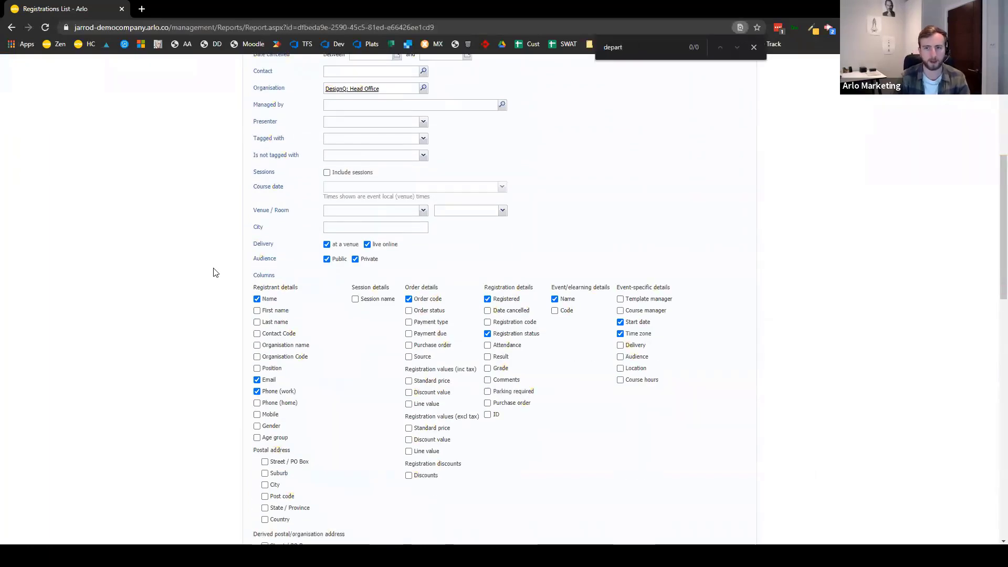
pyautogui.scroll(-5, 213, 272)
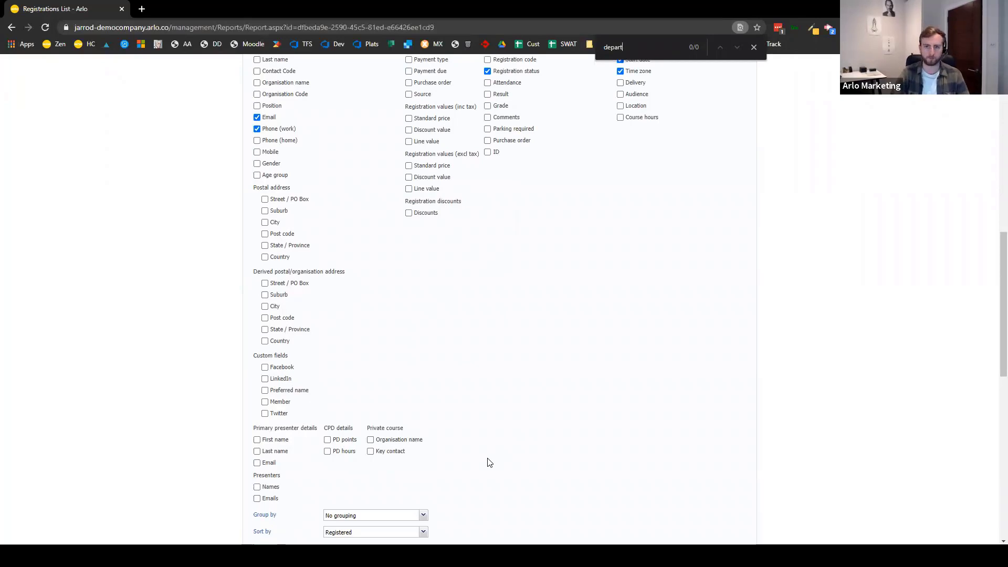
pyautogui.scroll(10, 488, 431)
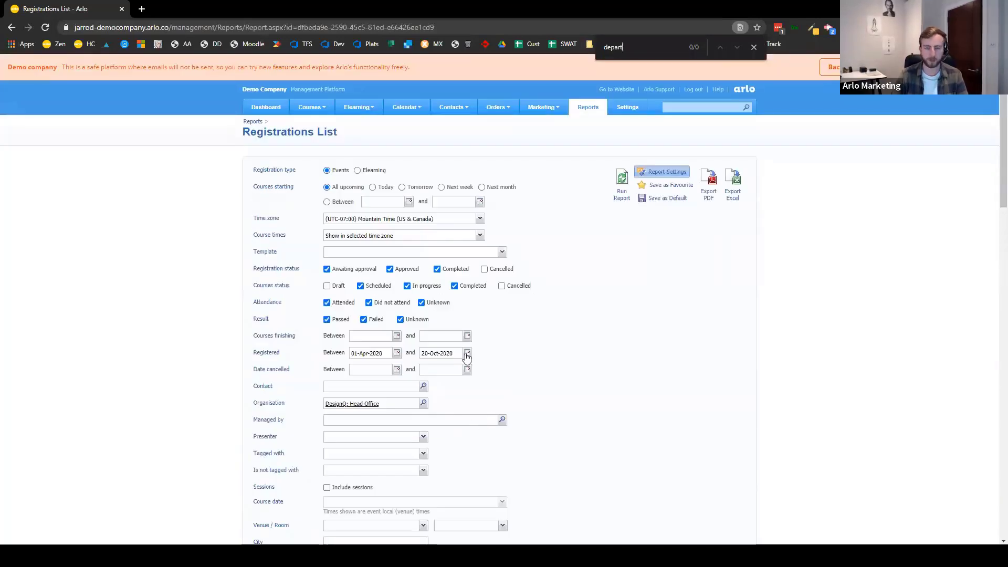
pyautogui.click(592, 106)
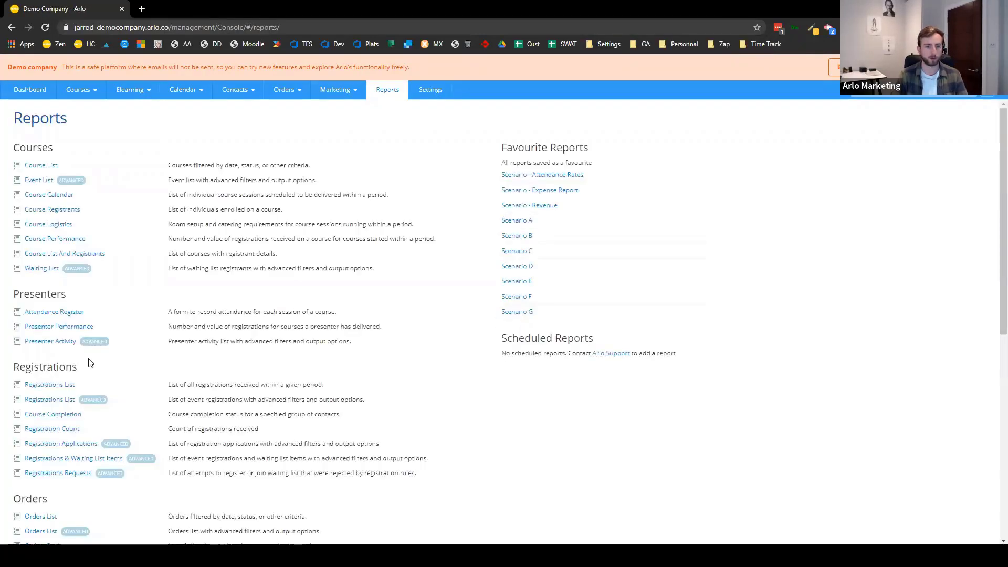
# - In the advanced Registrations List, filter Contact Employment » Organisation equals DesignQ: Head Office, adding another condition
pyautogui.click(43, 401)
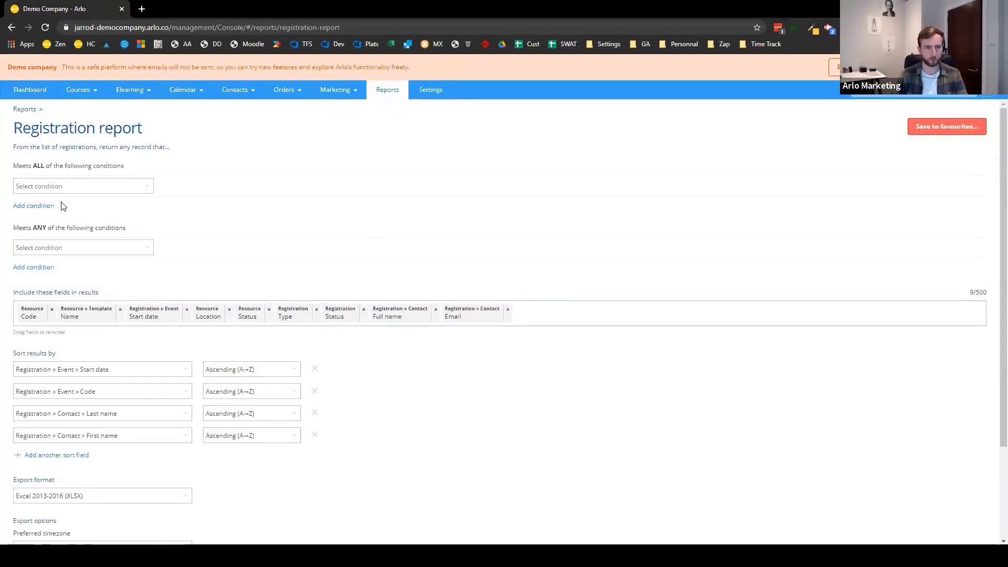
pyautogui.click(82, 188)
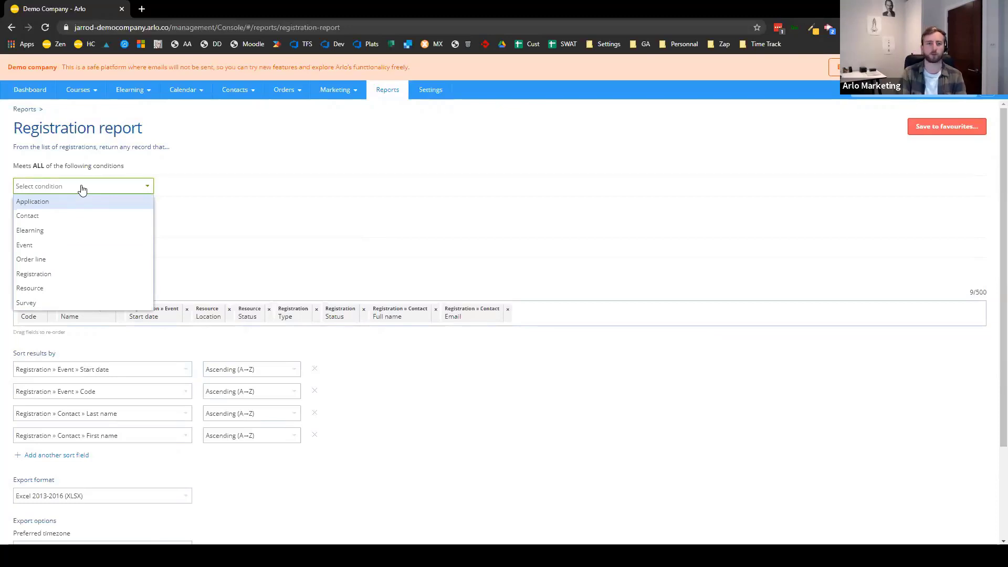
pyautogui.click(108, 216)
pyautogui.click(245, 186)
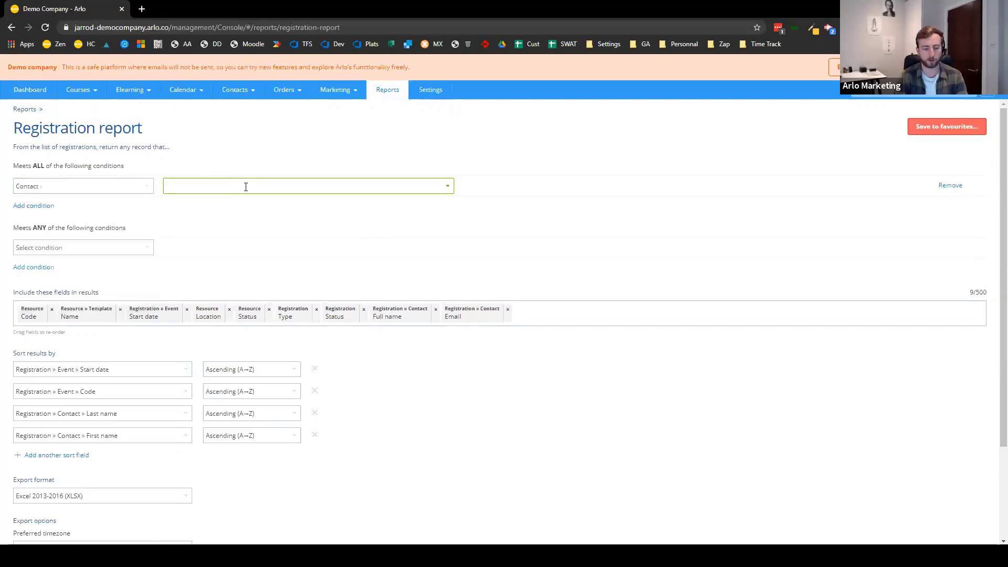
pyautogui.write('organi')
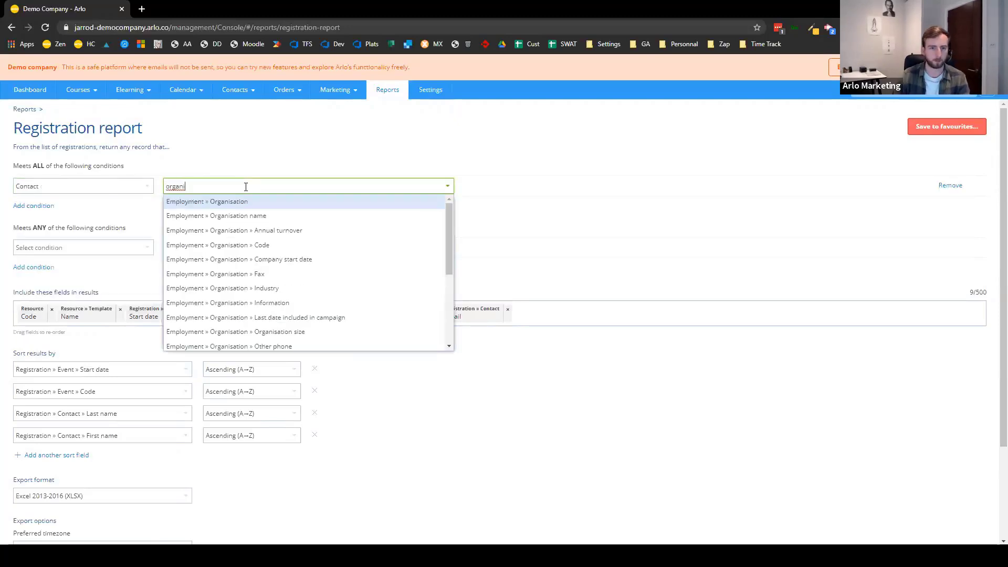
pyautogui.click(279, 205)
pyautogui.click(508, 188)
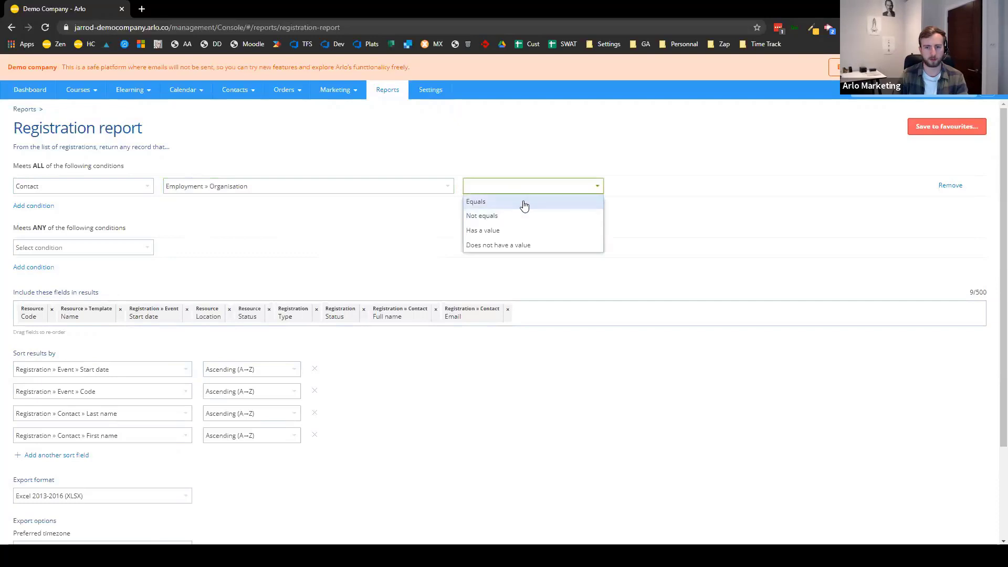
pyautogui.click(507, 201)
pyautogui.click(696, 185)
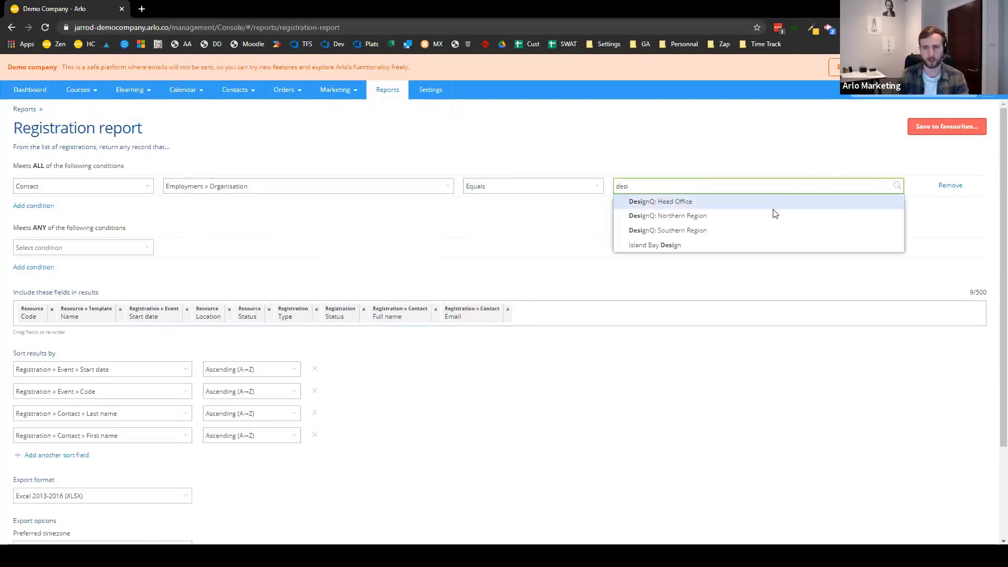
pyautogui.press('Return')
pyautogui.click(29, 205)
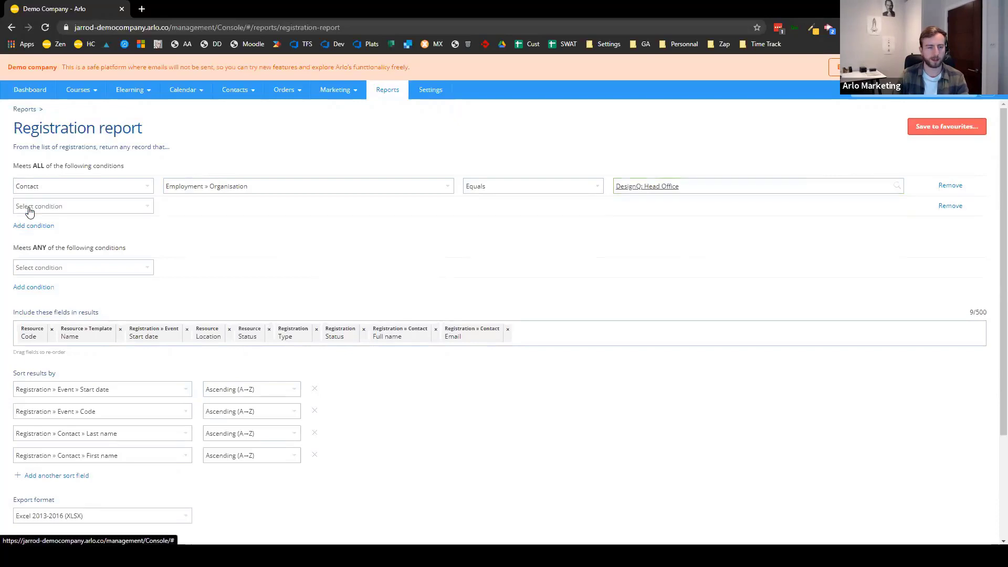
# - Make the new condition Registration Created date on or after 01-Apr-2020
pyautogui.click(65, 207)
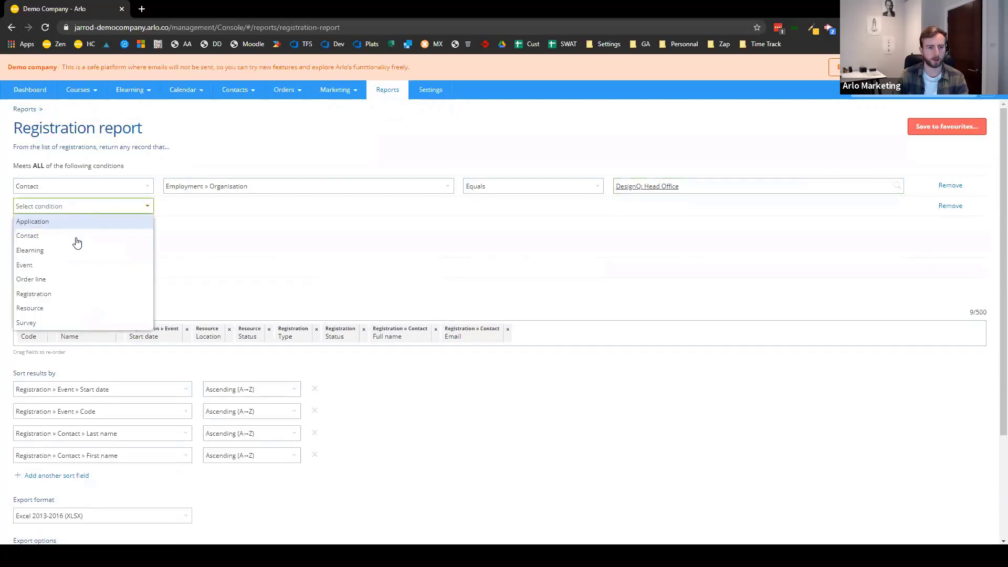
pyautogui.click(78, 294)
pyautogui.click(223, 201)
pyautogui.write('created')
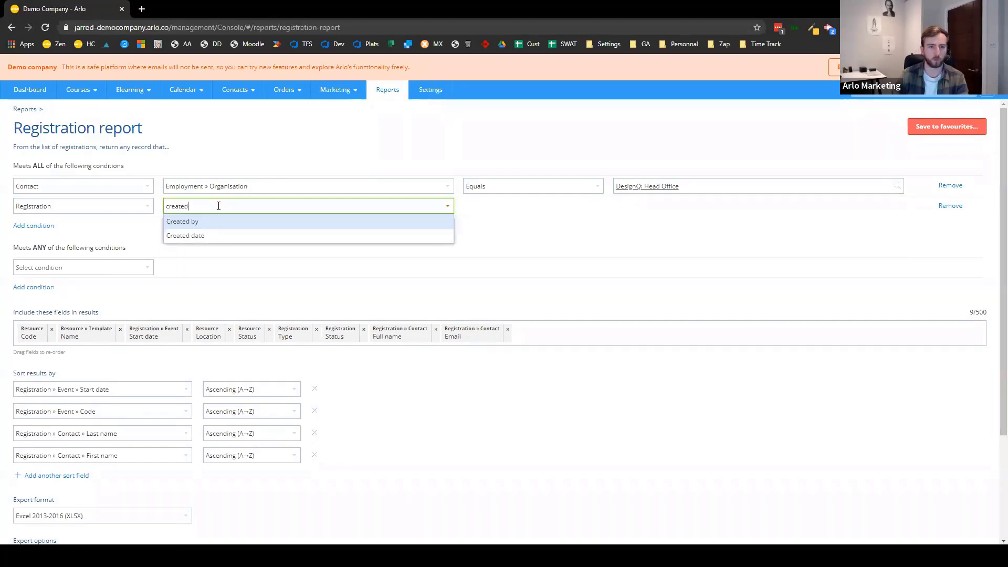
pyautogui.click(199, 235)
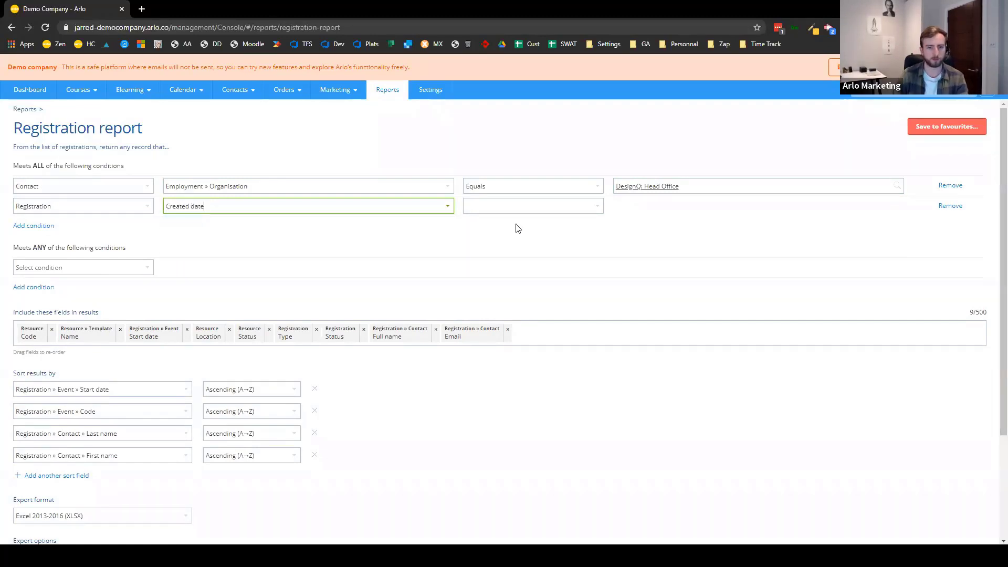
pyautogui.click(549, 213)
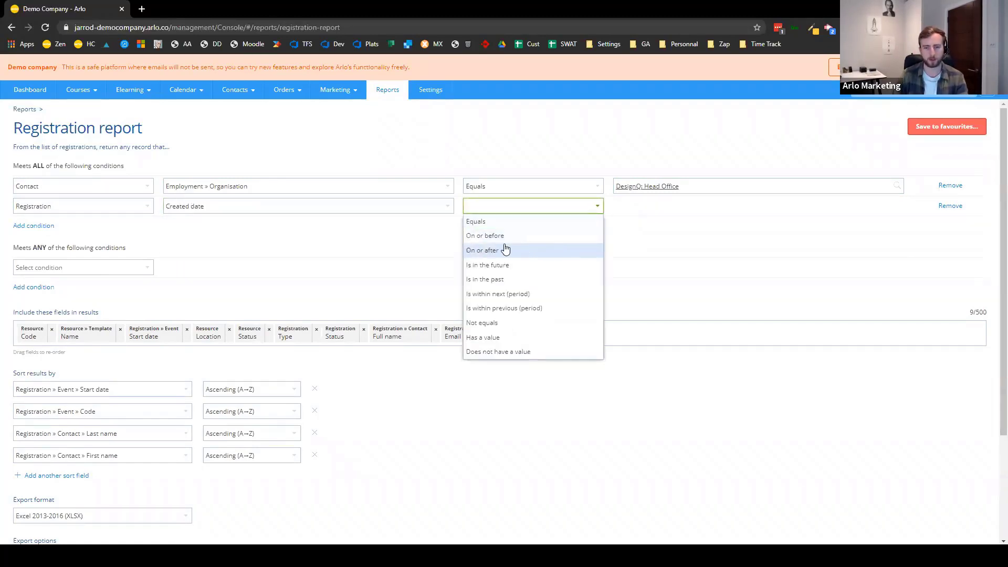
pyautogui.click(486, 251)
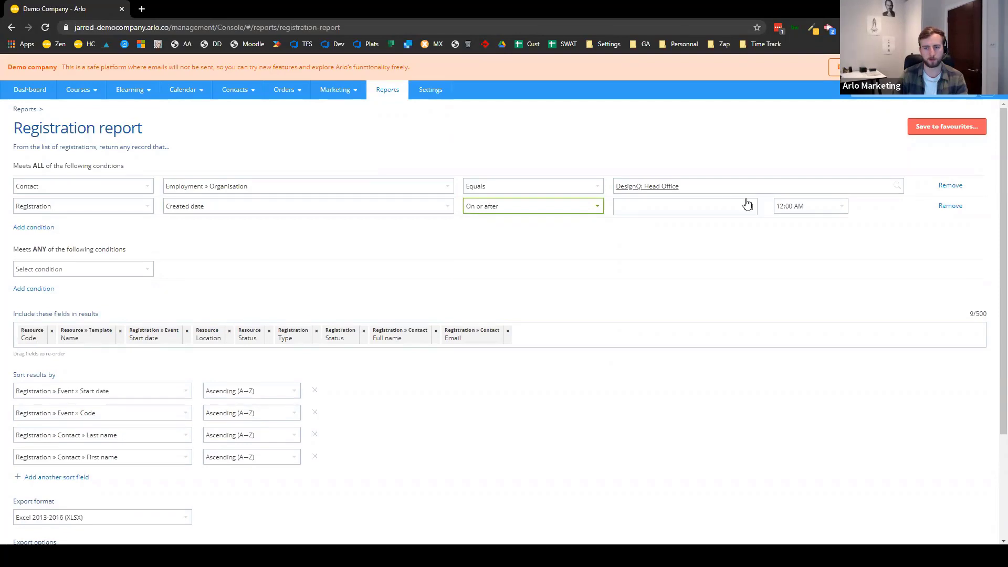
pyautogui.click(747, 205)
pyautogui.click(651, 220)
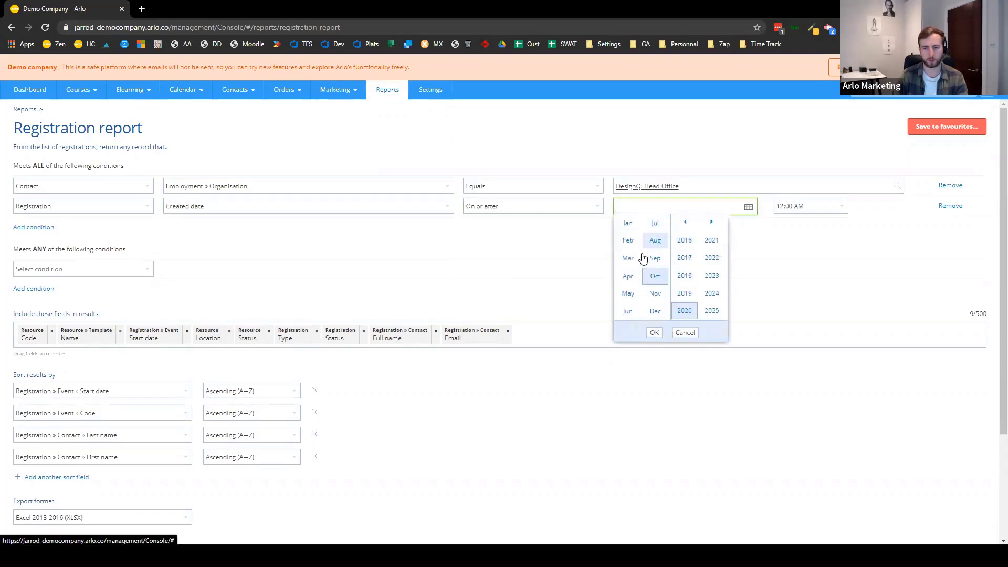
pyautogui.click(628, 276)
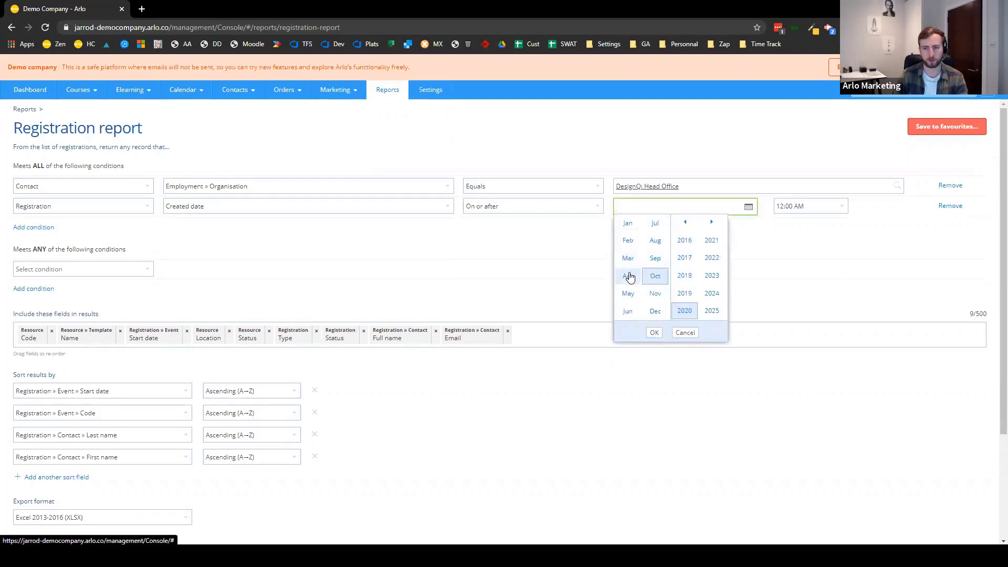
pyautogui.click(654, 334)
pyautogui.click(662, 257)
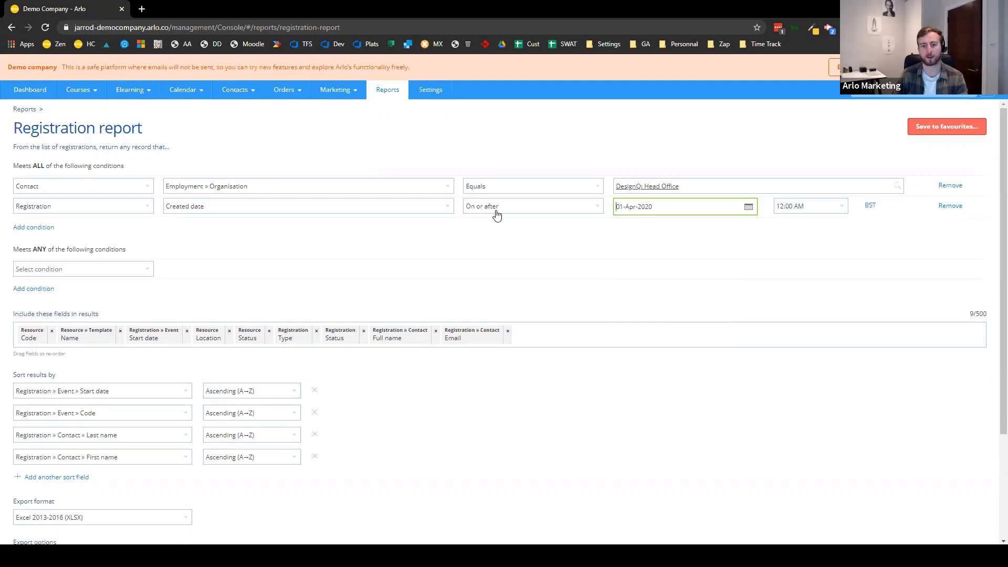
pyautogui.click(468, 260)
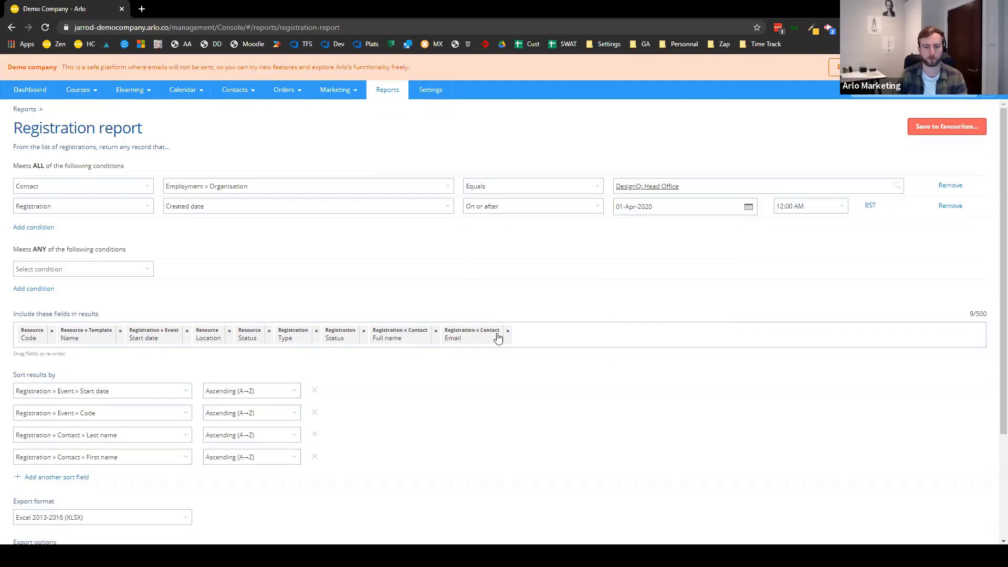
# - Add the Contact » Employment » Department field to the included fields
pyautogui.click(551, 330)
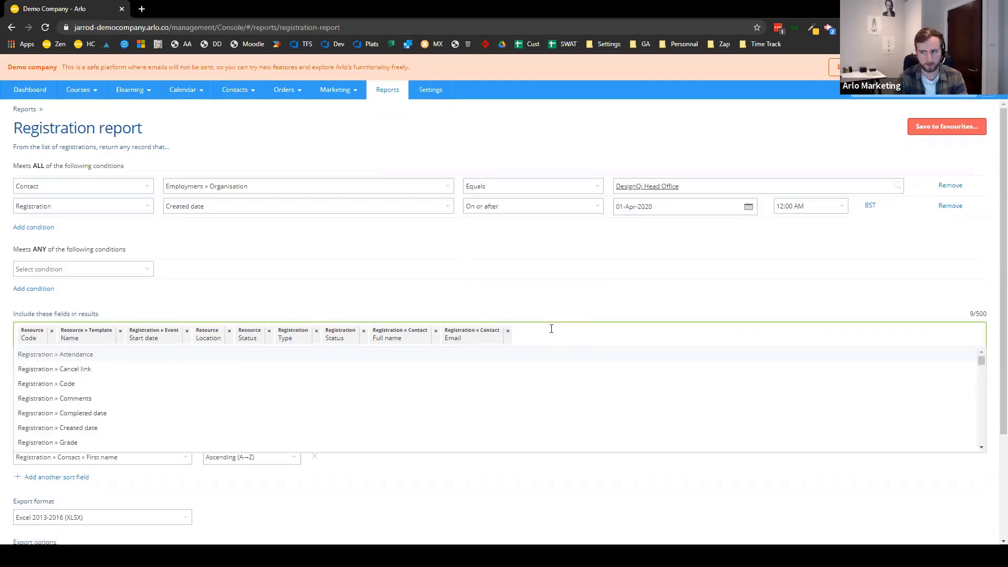
pyautogui.write('depa')
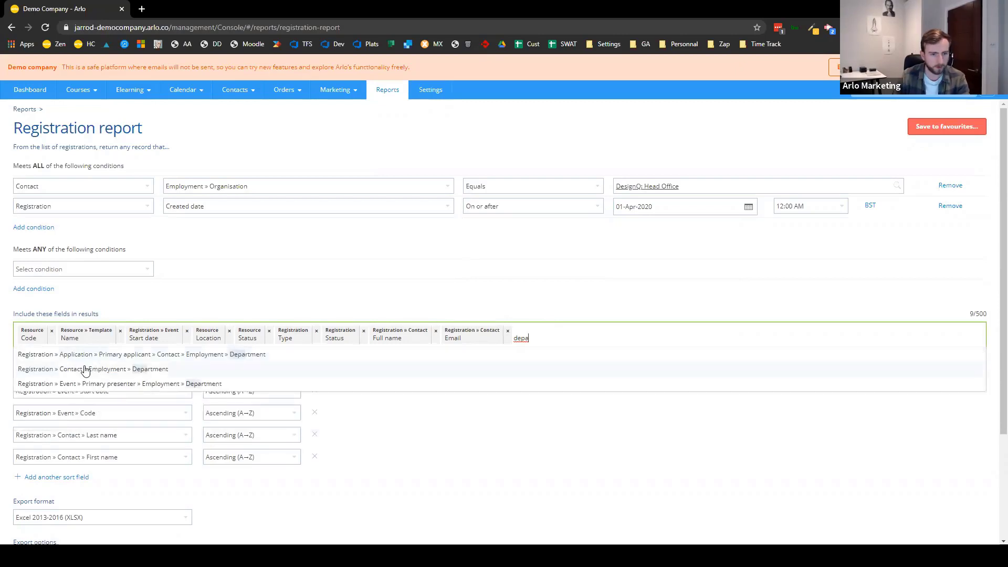
pyautogui.click(123, 370)
pyautogui.click(292, 270)
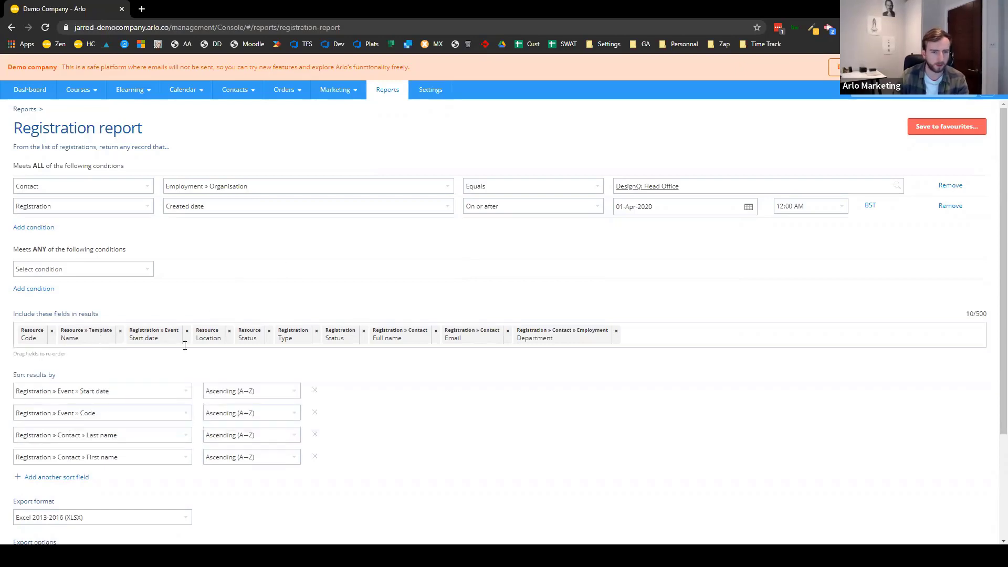
# - Remove Resource Location, Resource Status, Registration Type and Registration Status; move Department after Full name
pyautogui.click(229, 332)
pyautogui.click(227, 335)
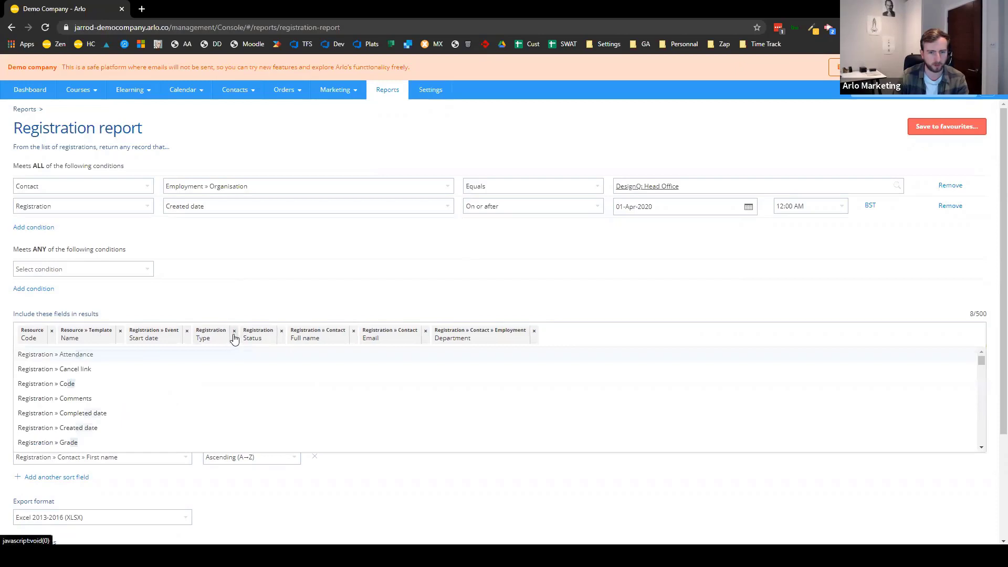
pyautogui.click(234, 335)
pyautogui.click(234, 337)
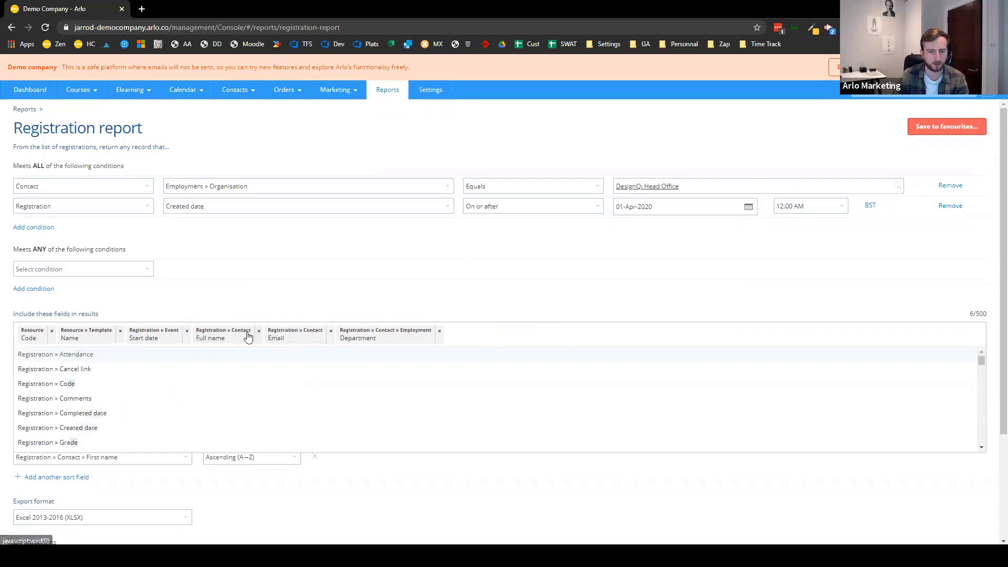
pyautogui.moveTo(369, 344); pyautogui.dragTo(303, 332)
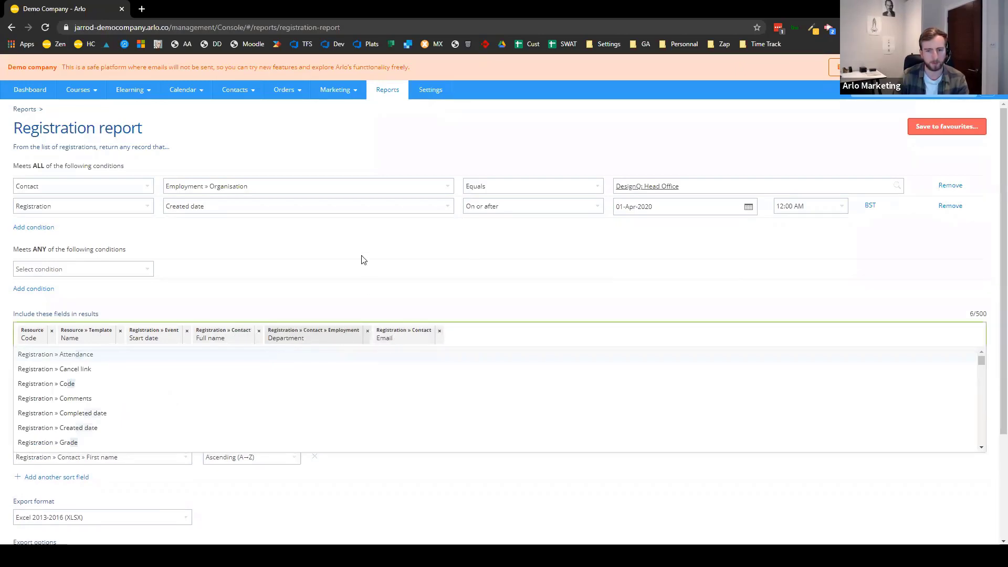
pyautogui.click(362, 260)
pyautogui.scroll(-3, 299, 341)
# - Preview the report's 59 matching registrations, then close the preview
pyautogui.click(52, 532)
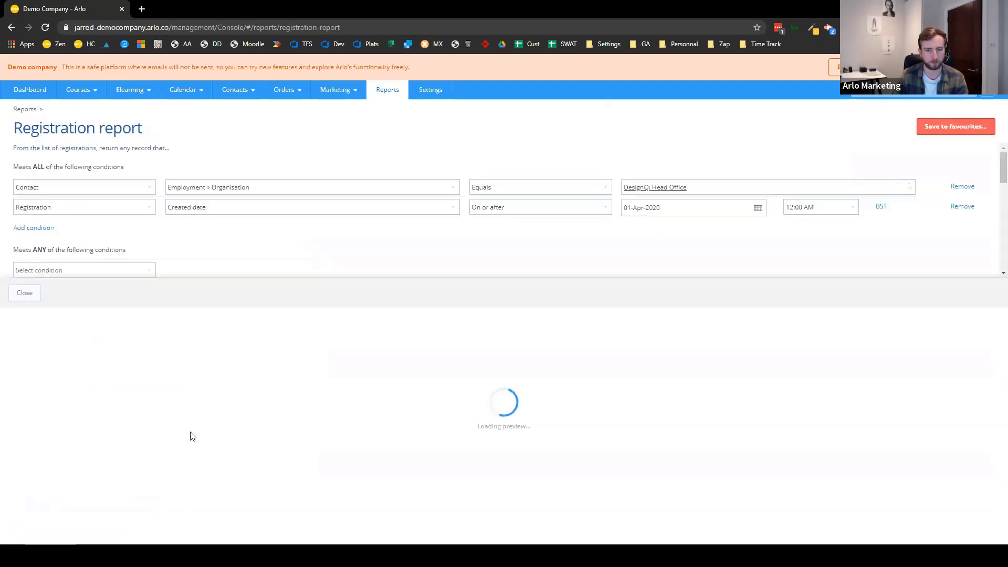
pyautogui.scroll(-15, 762, 489)
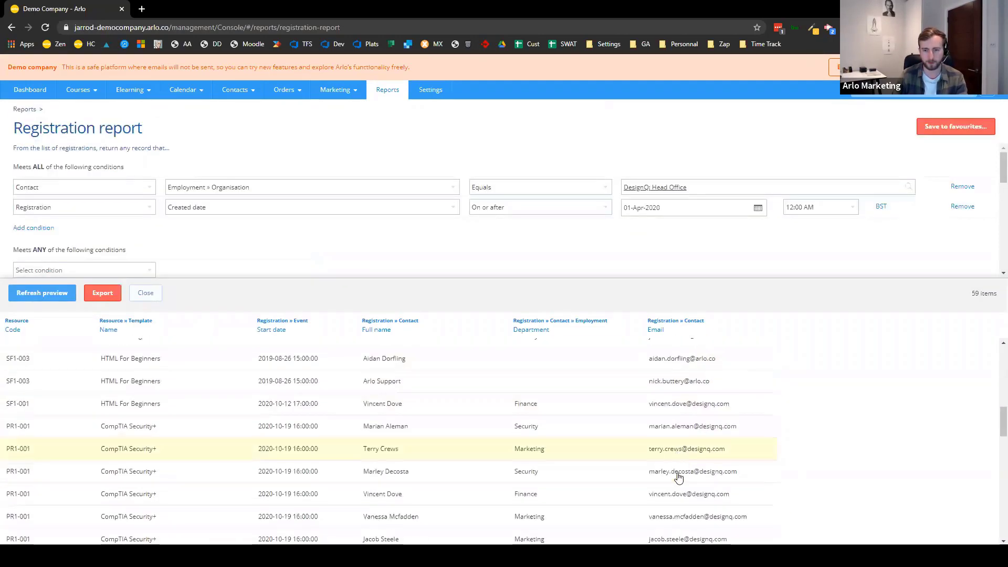
pyautogui.scroll(10, 676, 484)
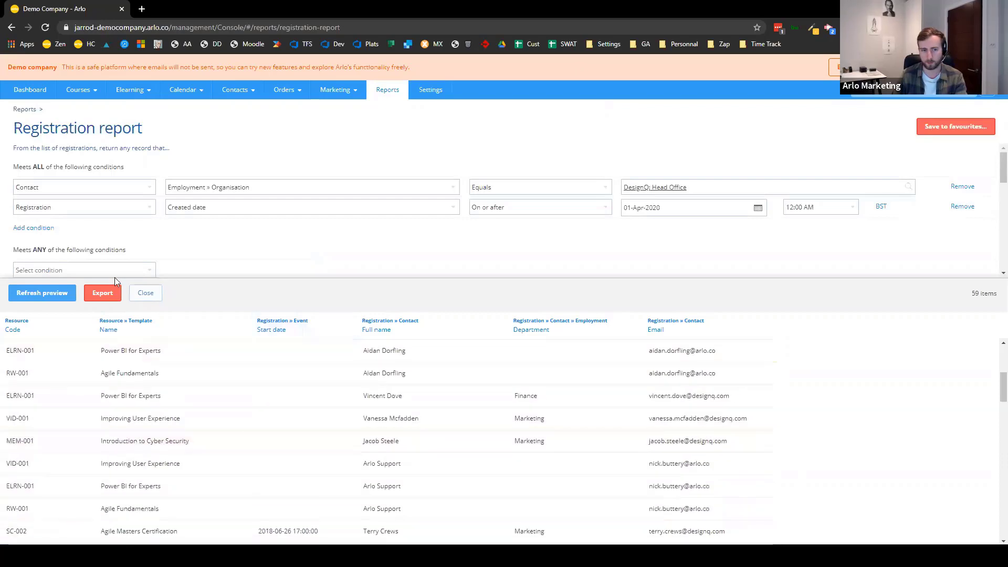
pyautogui.click(145, 292)
# - Add Registration Created date as the fifth sort field, ascending
pyautogui.scroll(-3, 387, 334)
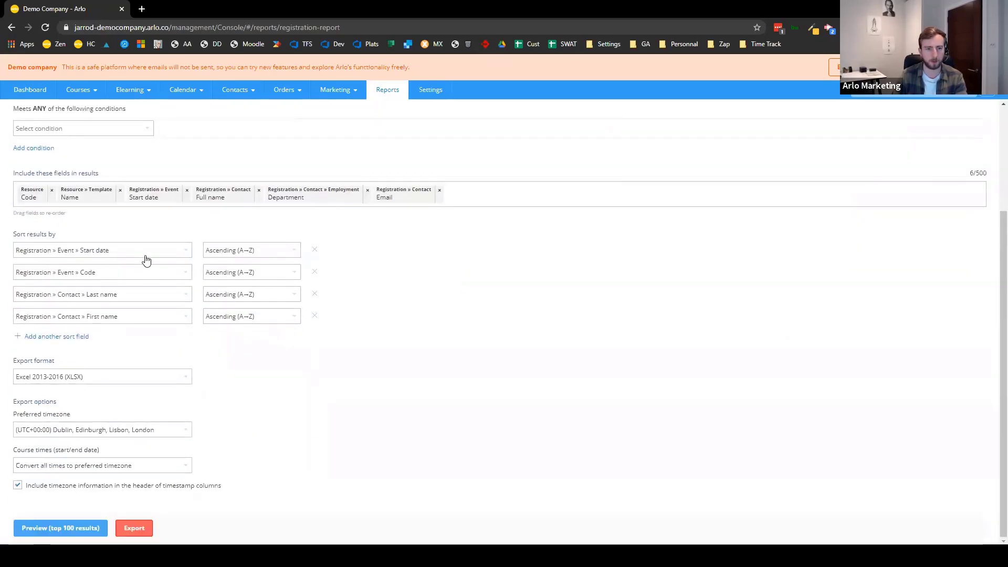
pyautogui.click(188, 256)
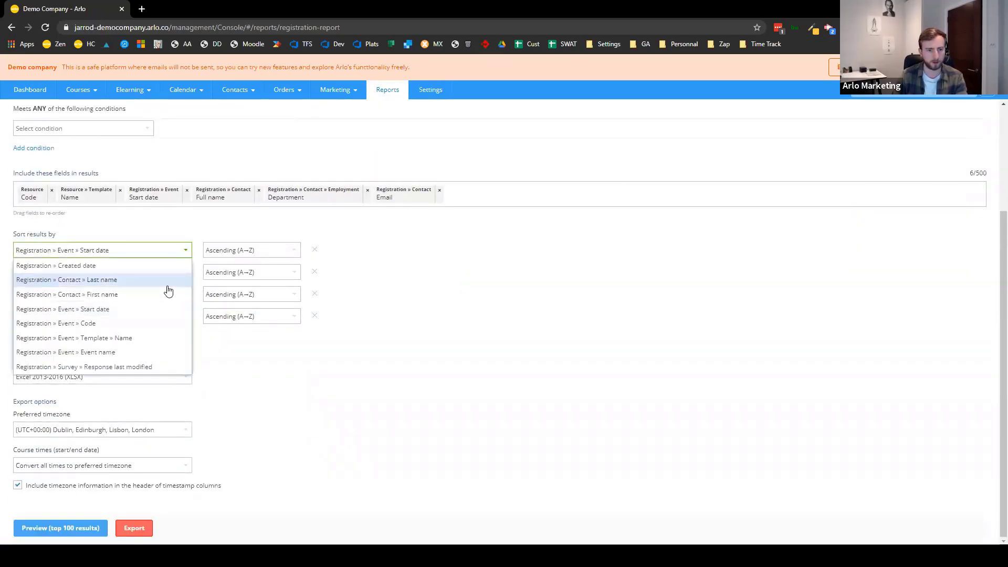
pyautogui.click(192, 364)
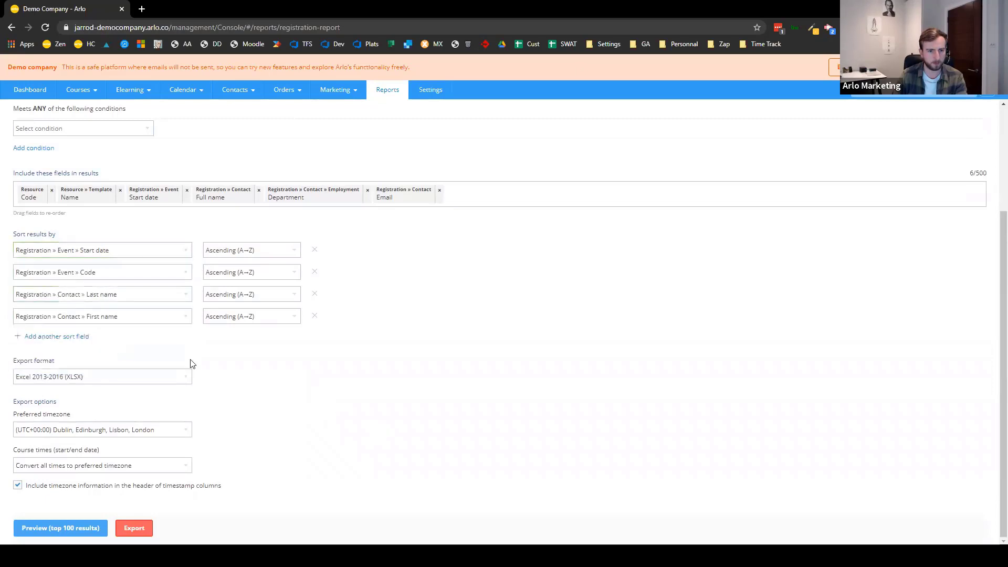
pyautogui.click(41, 340)
pyautogui.click(149, 316)
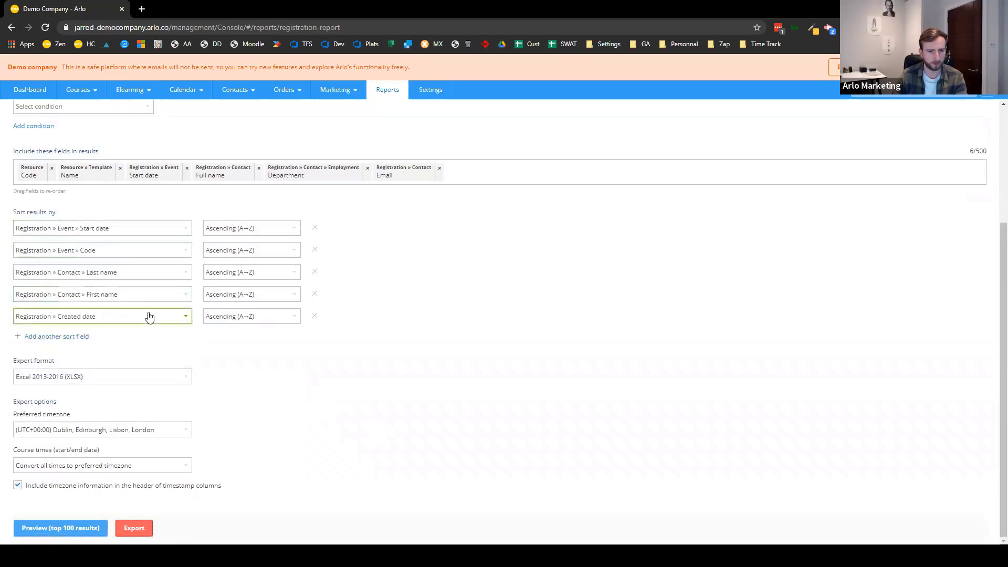
pyautogui.click(390, 377)
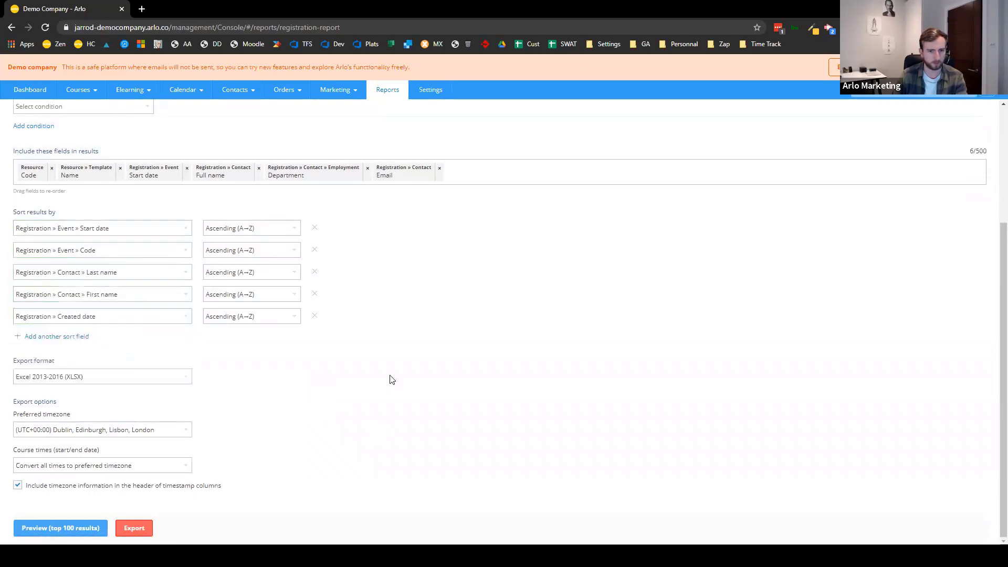
pyautogui.click(298, 322)
pyautogui.scroll(5, 462, 355)
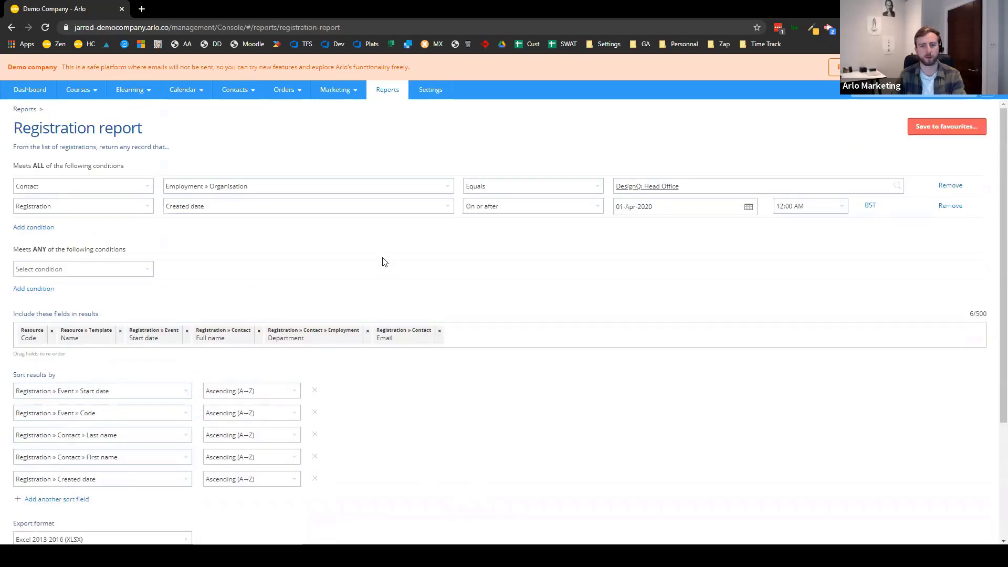
pyautogui.scroll(-5, 74, 525)
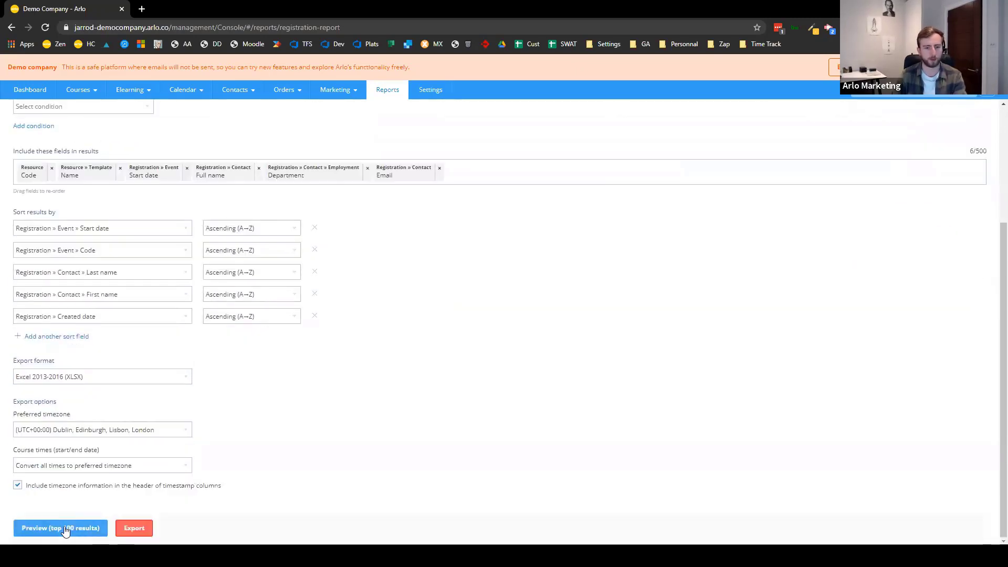
pyautogui.click(68, 519)
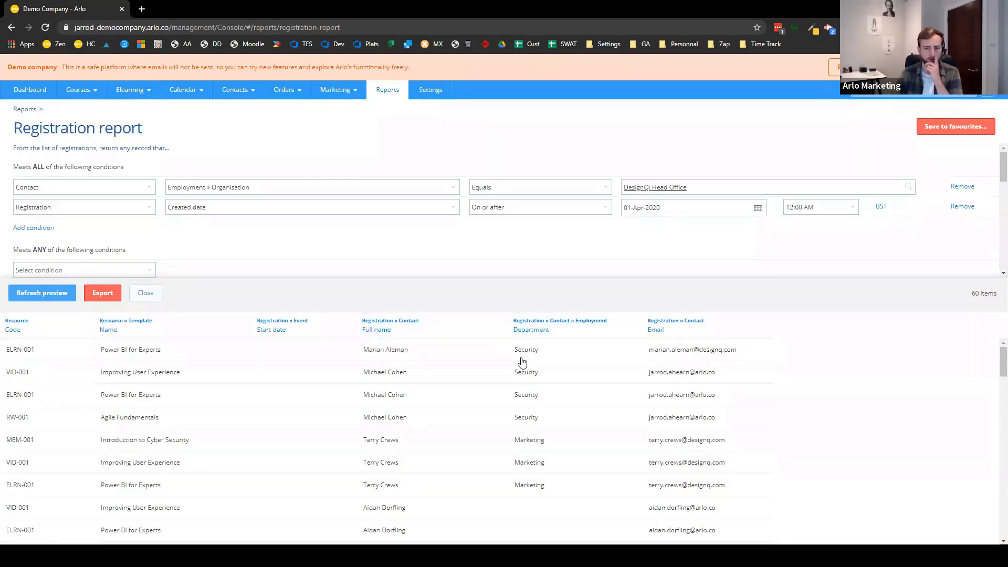
pyautogui.scroll(-10, 522, 368)
pyautogui.scroll(10, 520, 462)
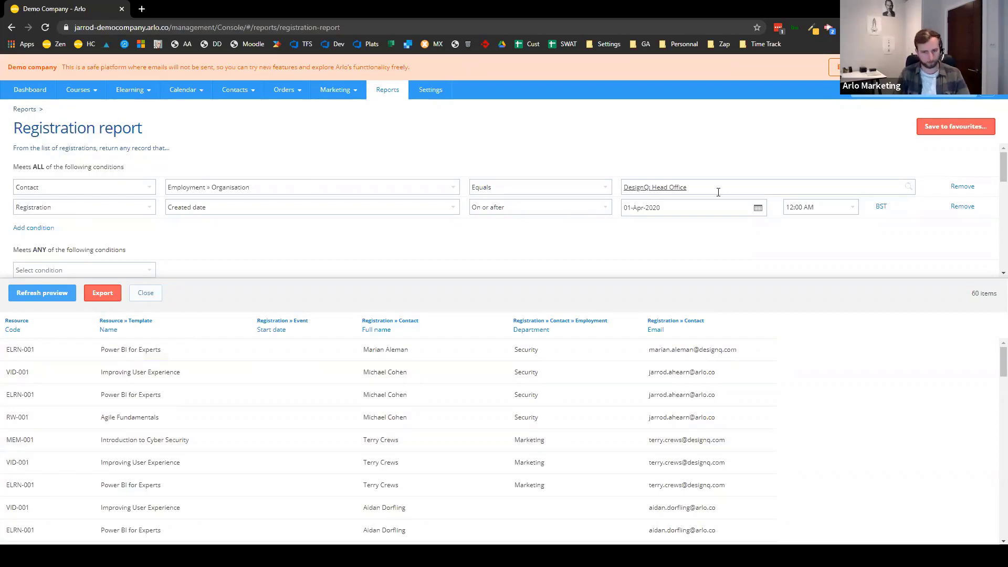
pyautogui.click(146, 293)
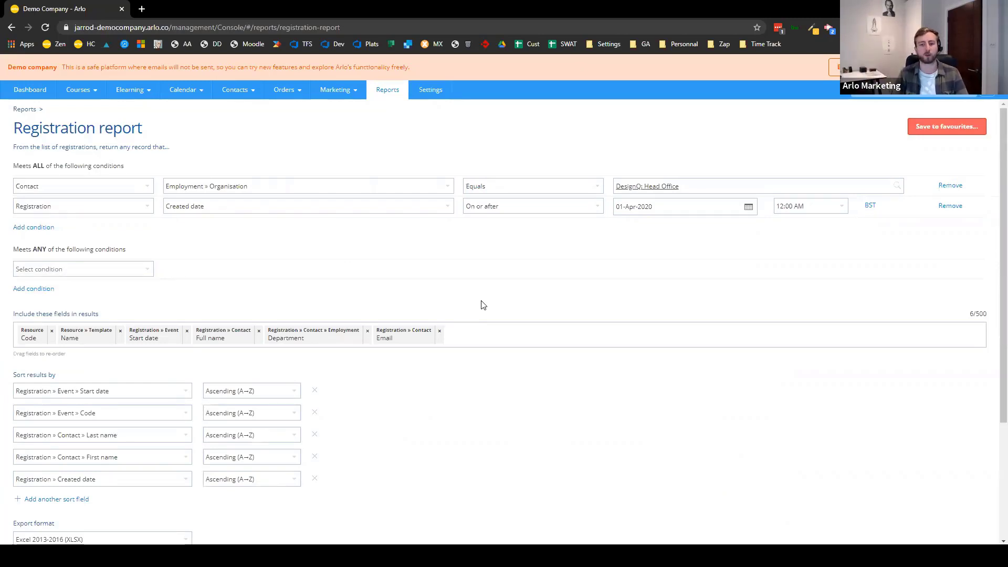
pyautogui.scroll(-2, 483, 306)
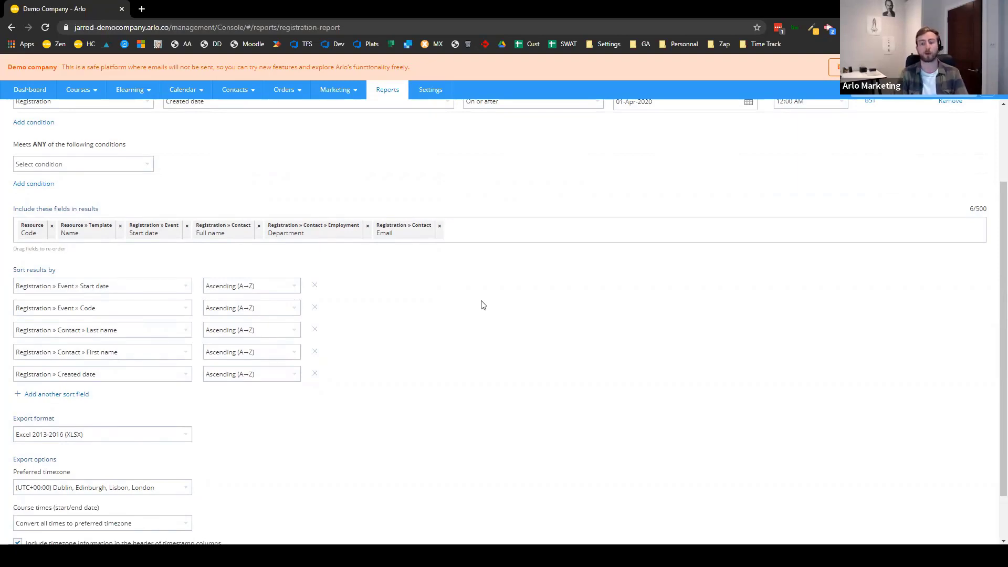
# - Advance the slideshow to the Order Reports slide, then return to the Arlo browser
pyautogui.hotkey('alt', 'Tab')
pyautogui.hotkey('alt', 'Tab')
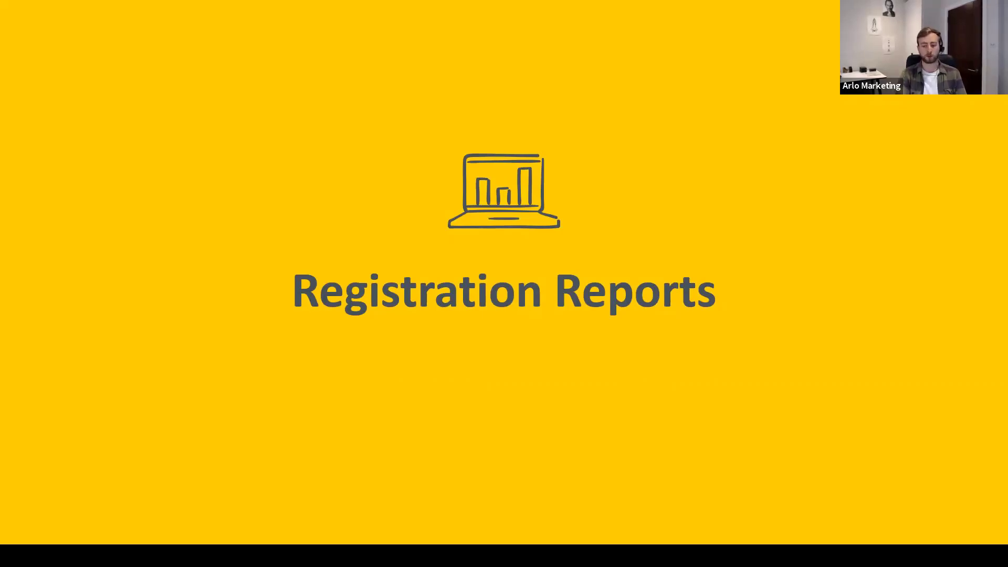
pyautogui.press('Right')
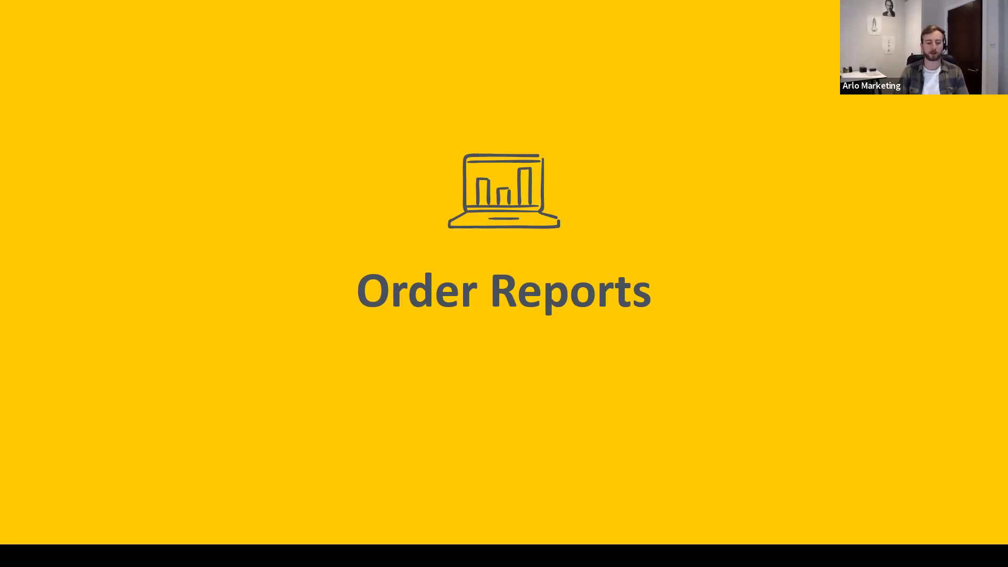
pyautogui.hotkey('alt', 'Tab')
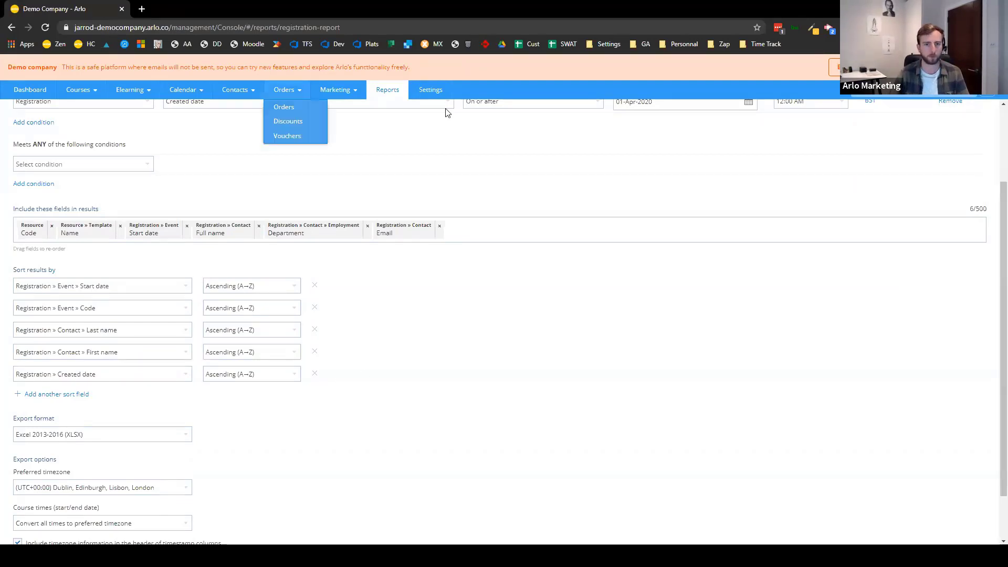
# - Open the Orders List report from the reports list and expand its additional filter and column options
pyautogui.click(399, 94)
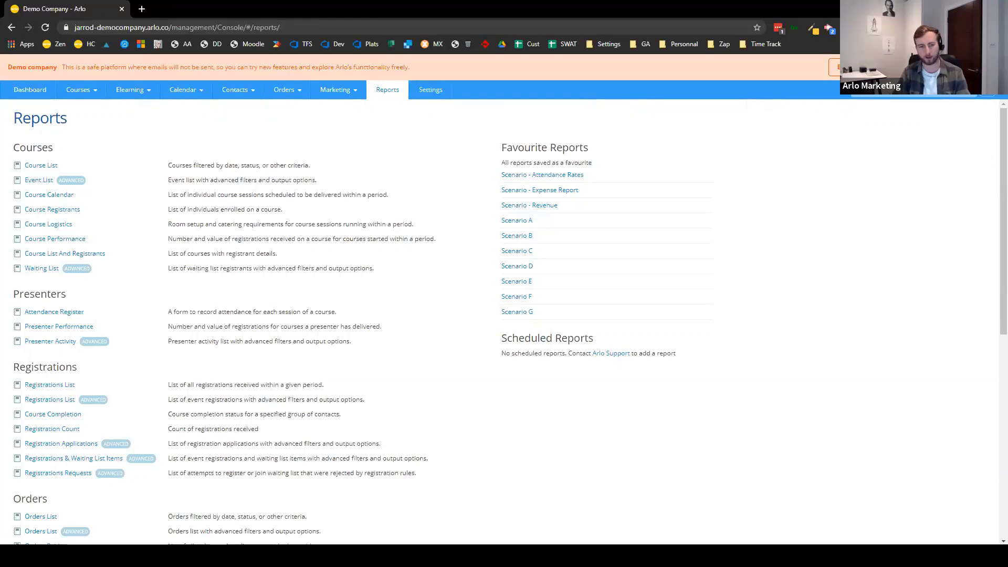
pyautogui.scroll(-3, 349, 378)
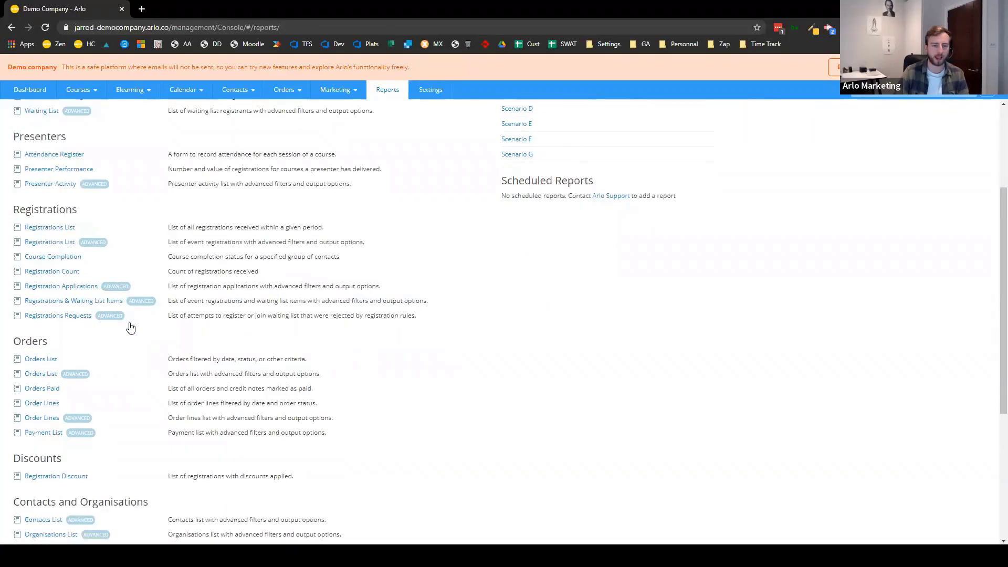
pyautogui.click(44, 360)
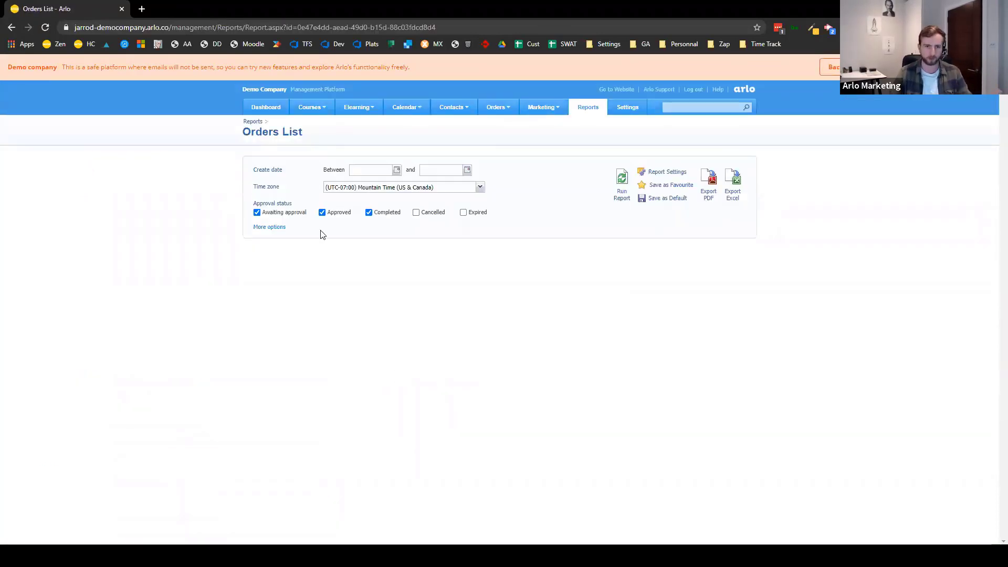
pyautogui.click(278, 228)
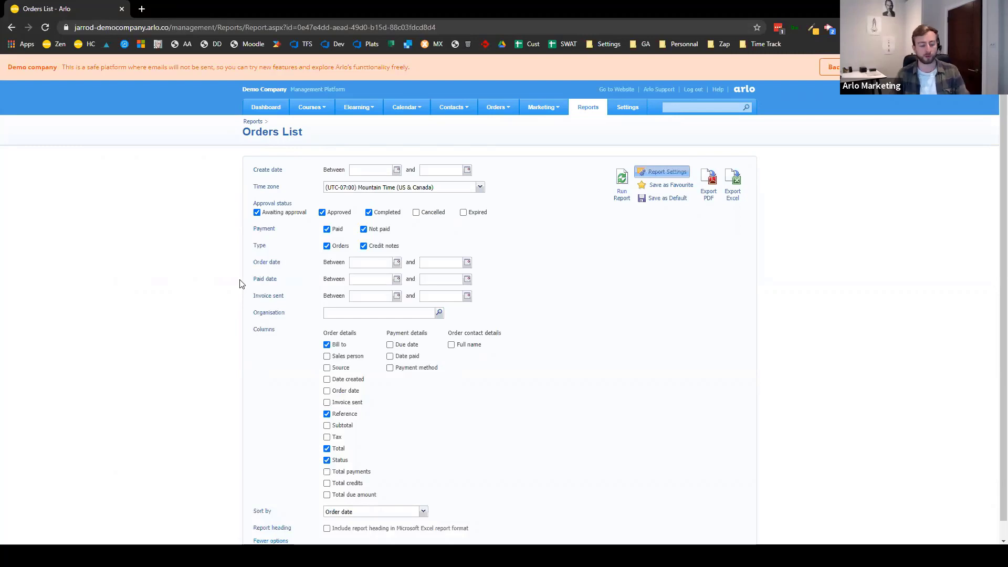
# - Set the Paid date range from 01-Sep-2019 to 01-Oct-2020 with the calendar pickers
pyautogui.click(398, 280)
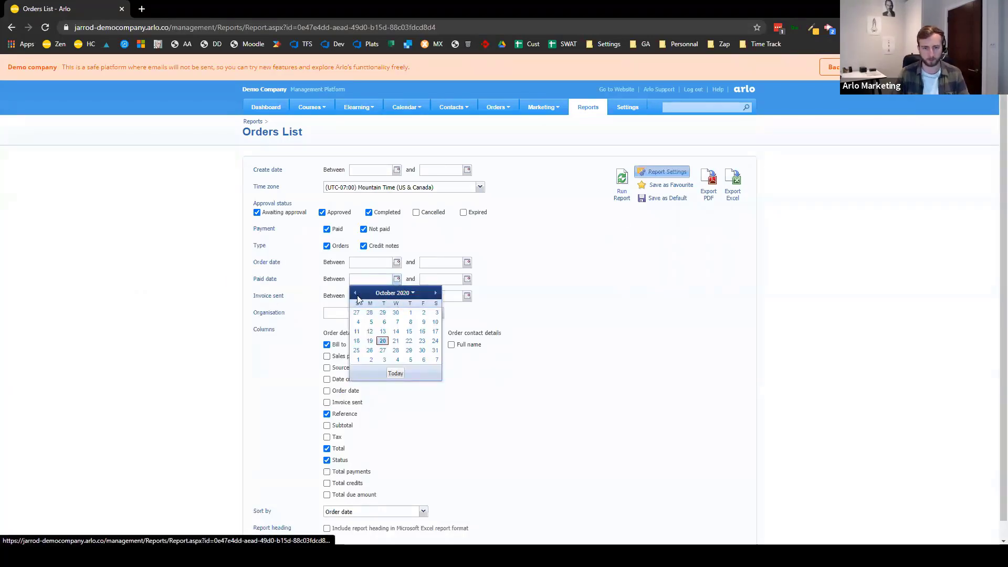
pyautogui.click(392, 294)
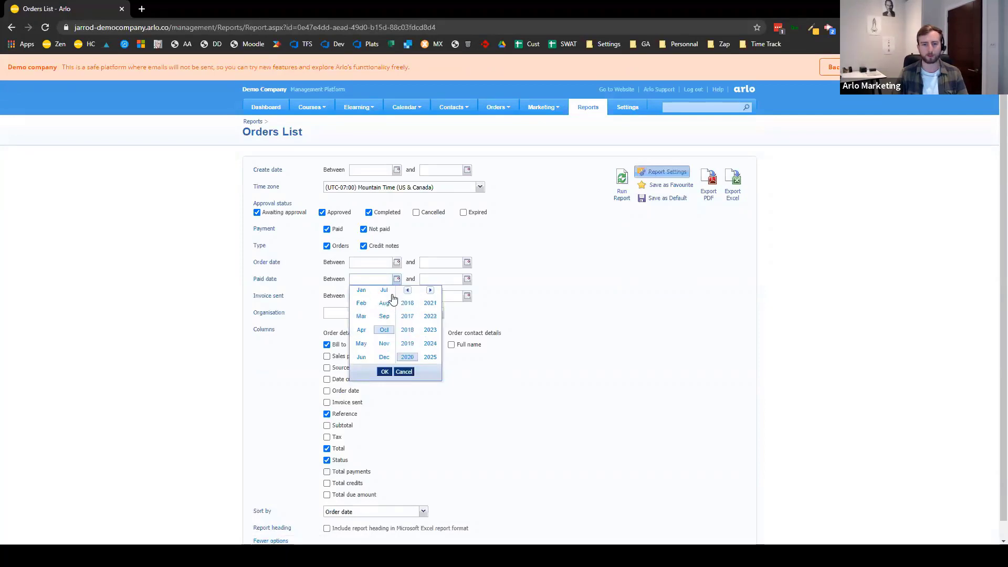
pyautogui.click(385, 319)
pyautogui.click(407, 346)
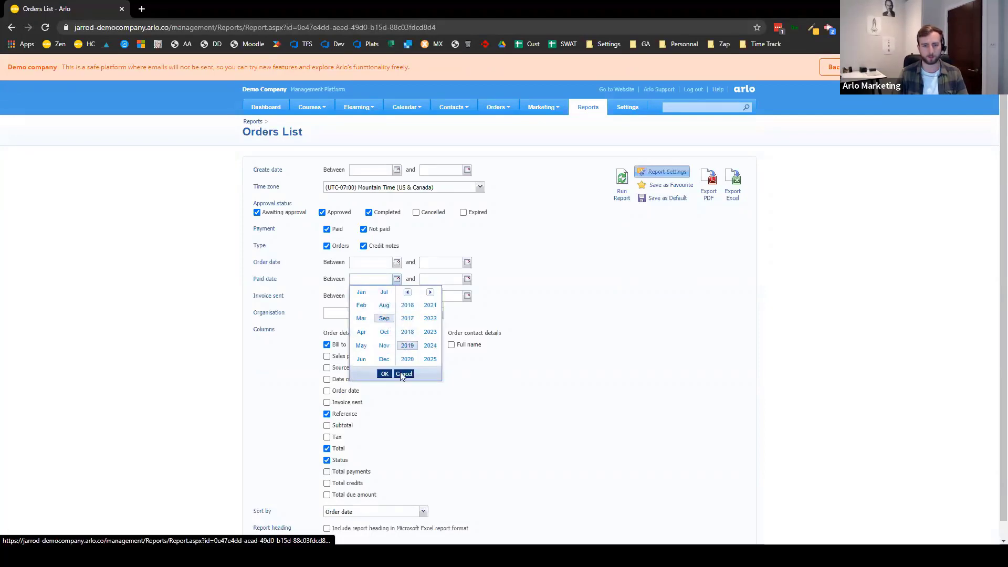
pyautogui.click(385, 373)
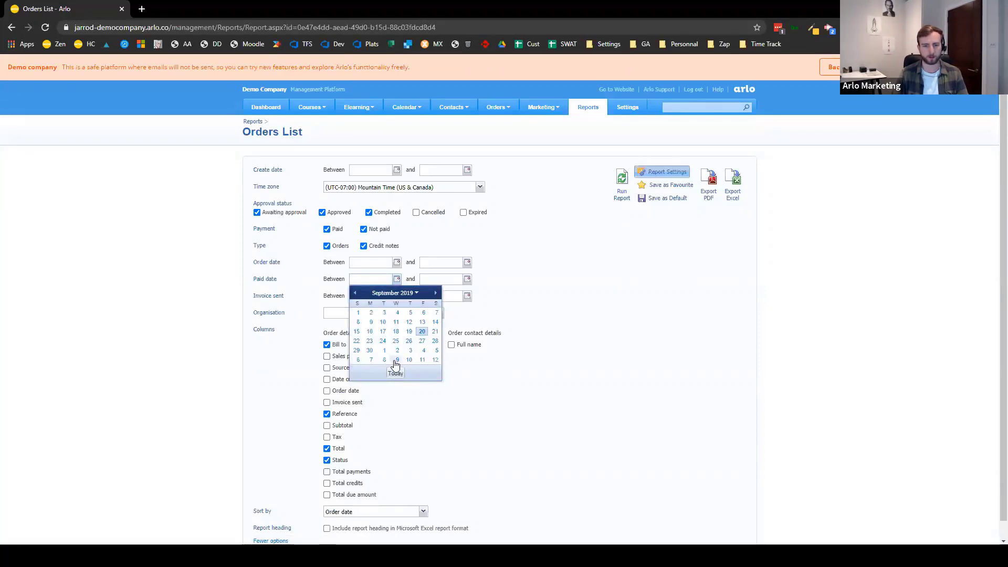
pyautogui.click(601, 376)
pyautogui.click(397, 279)
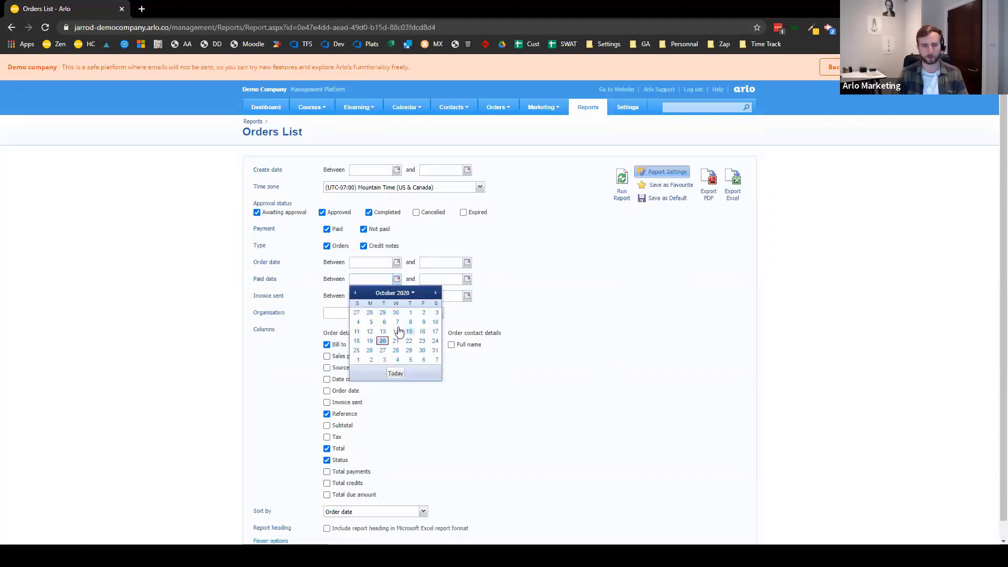
pyautogui.click(408, 293)
pyautogui.click(407, 345)
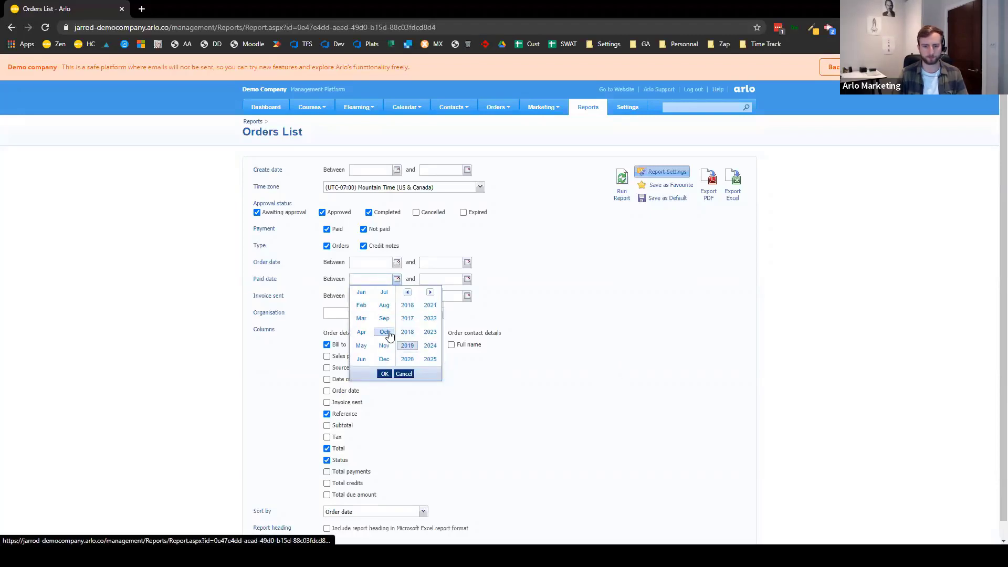
pyautogui.click(385, 319)
pyautogui.click(383, 373)
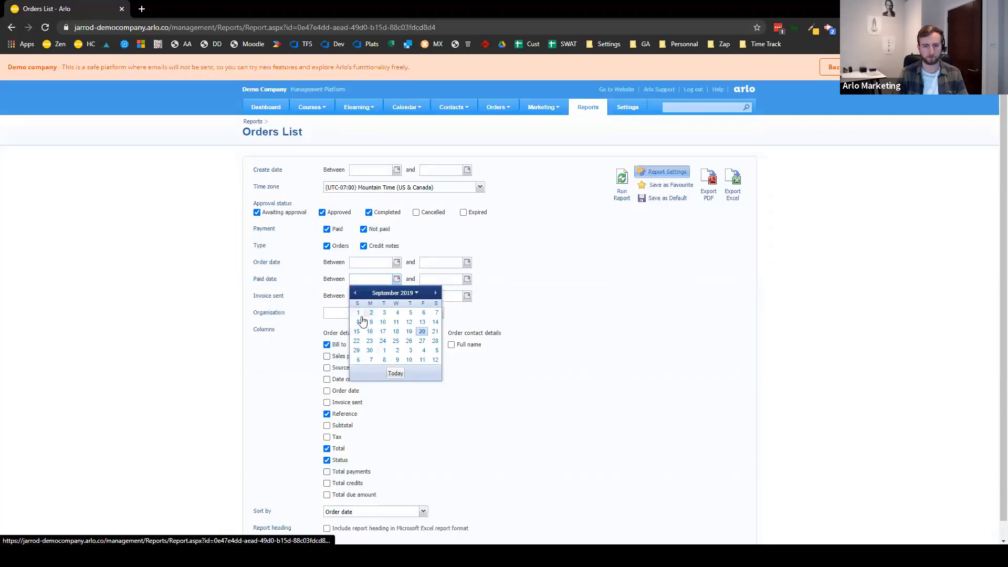
pyautogui.click(358, 313)
pyautogui.click(467, 279)
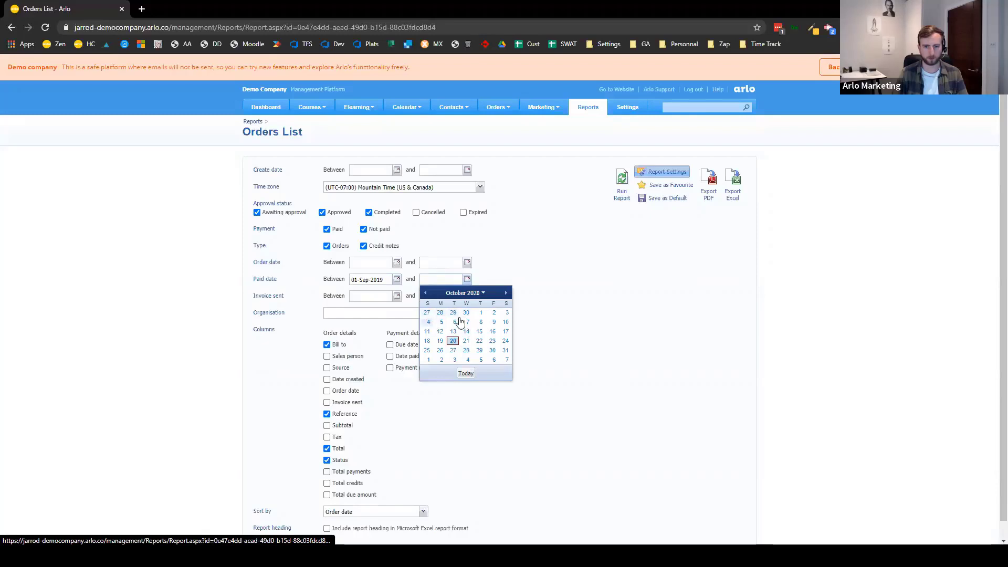
pyautogui.click(480, 313)
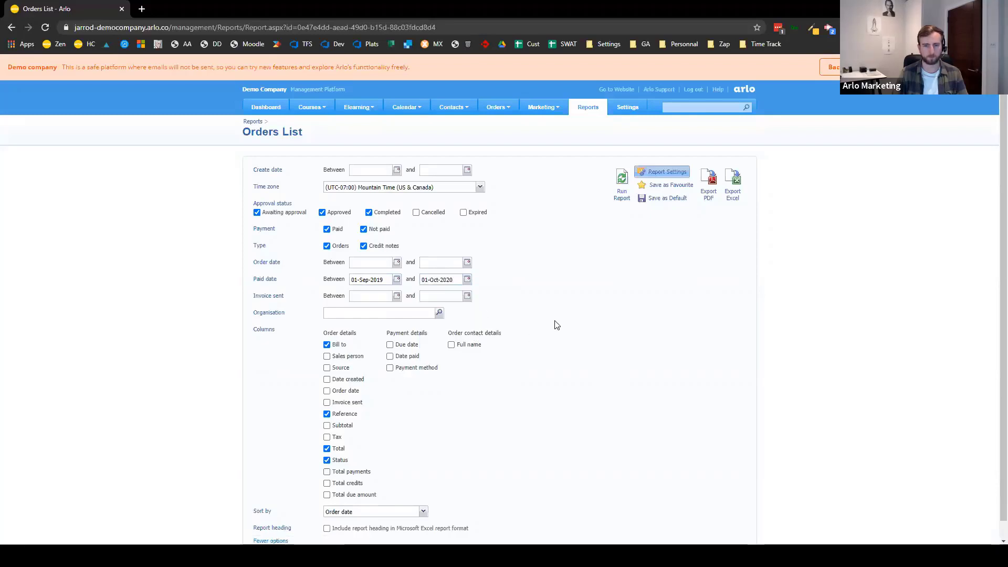
# - Add Tax and Payment method columns to the Orders List
pyautogui.scroll(-1, 556, 330)
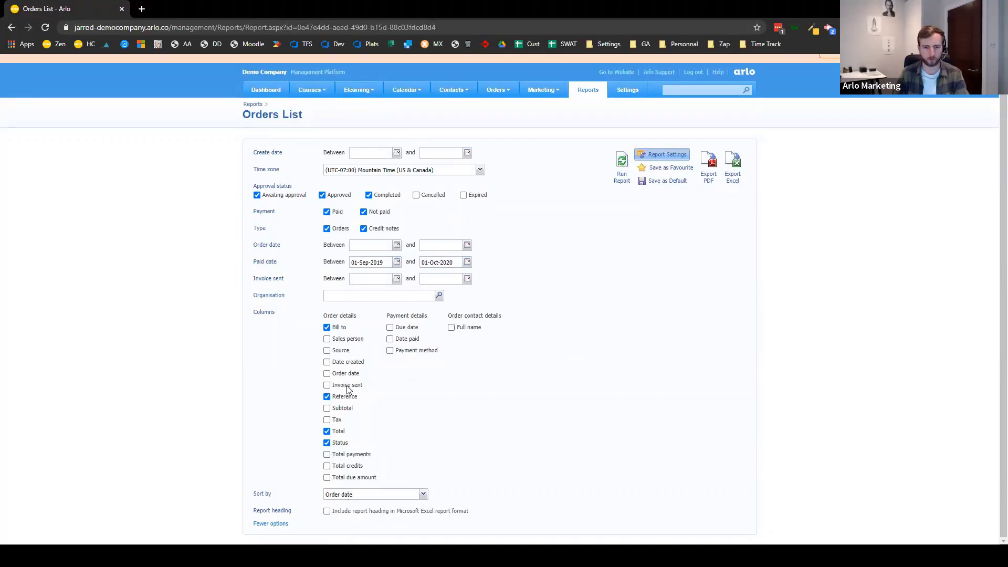
pyautogui.click(338, 420)
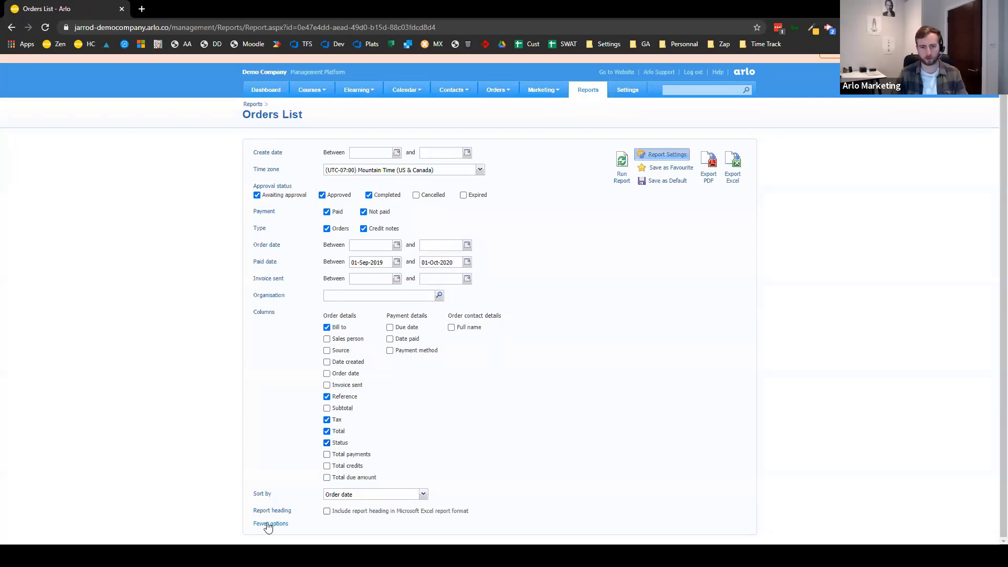
pyautogui.click(433, 352)
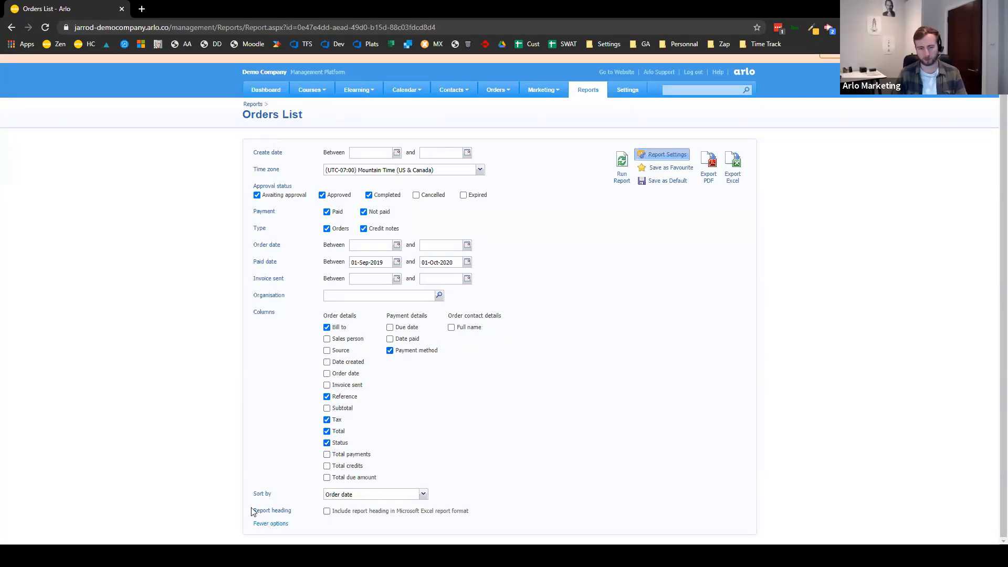
# - Tick the Date paid column, collapse to fewer options and run the Orders List report
pyautogui.click(259, 525)
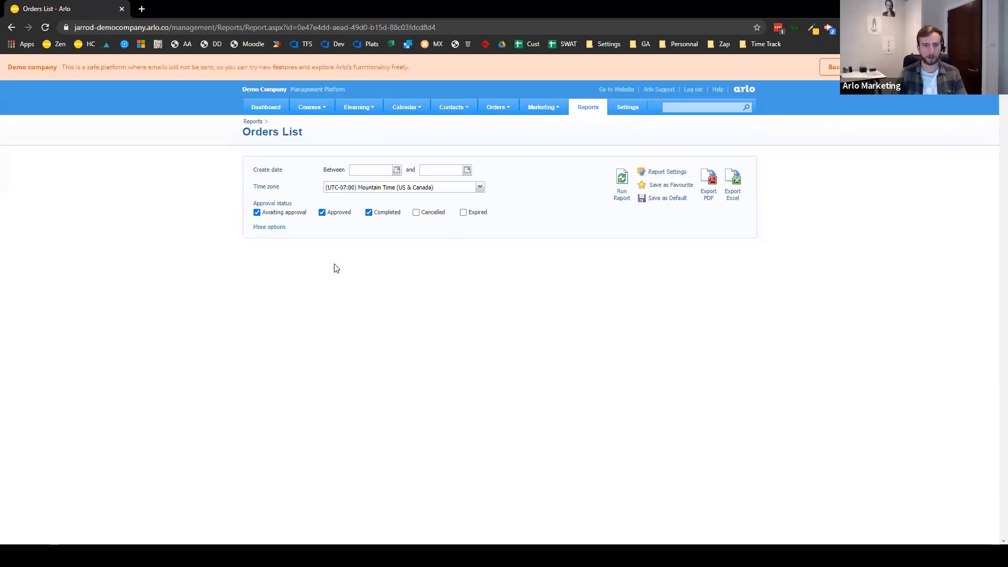
pyautogui.click(275, 227)
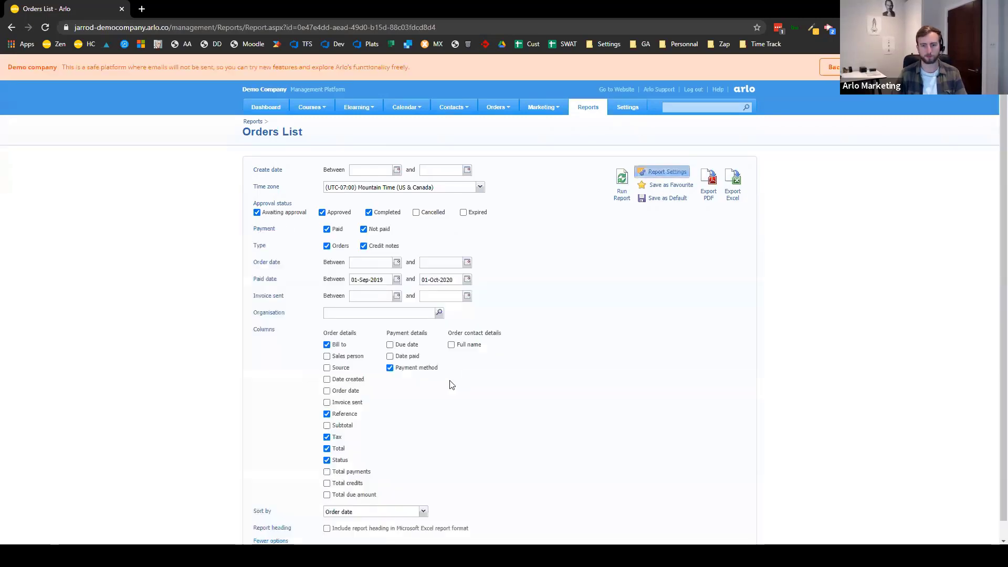
pyautogui.click(400, 357)
pyautogui.click(270, 541)
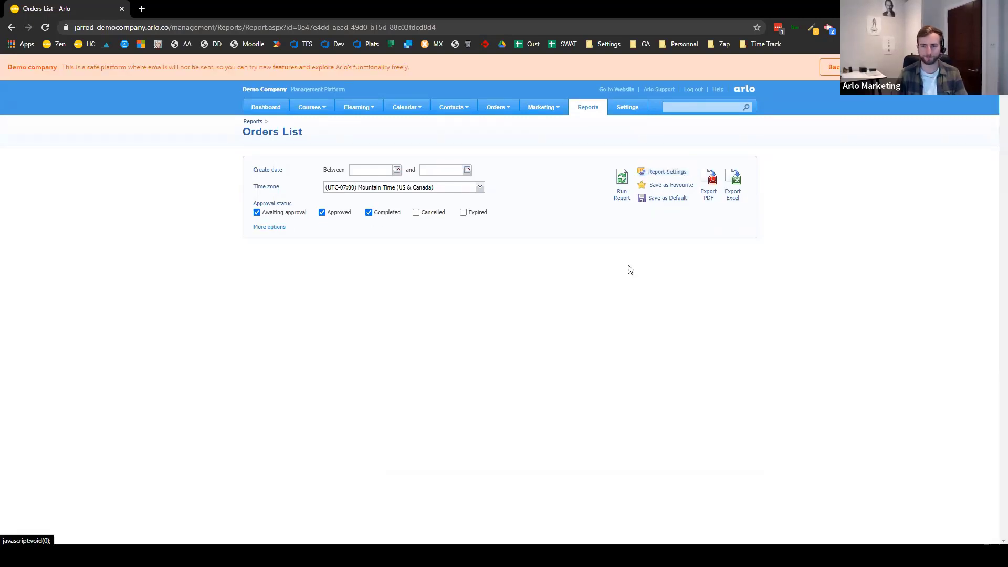
pyautogui.click(620, 202)
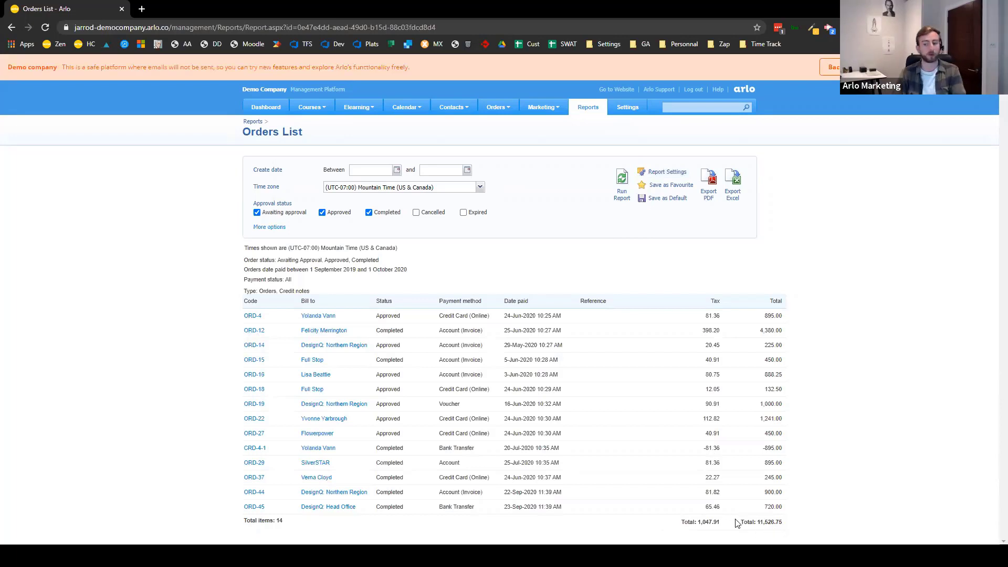
pyautogui.moveTo(721, 523); pyautogui.dragTo(689, 524)
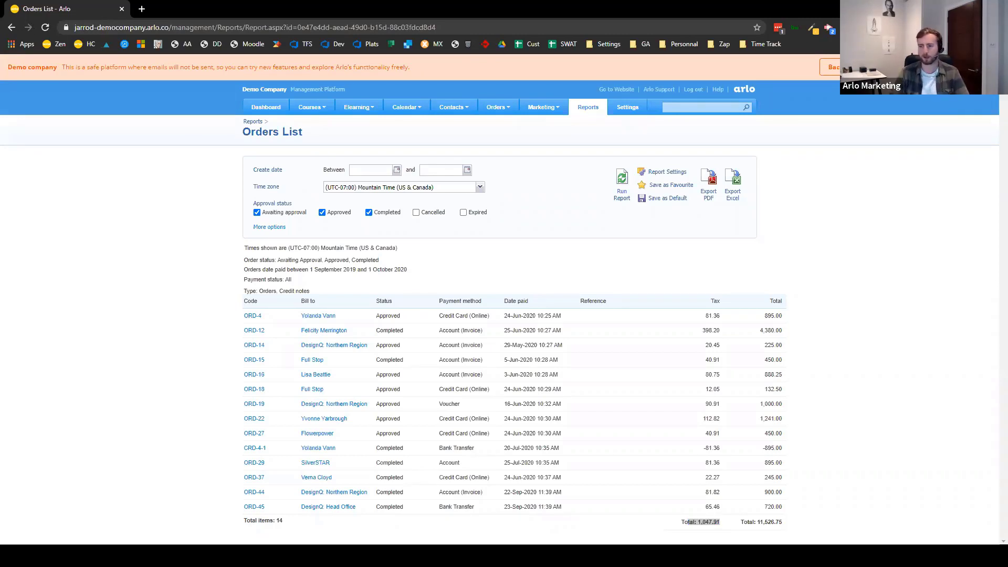
pyautogui.click(271, 235)
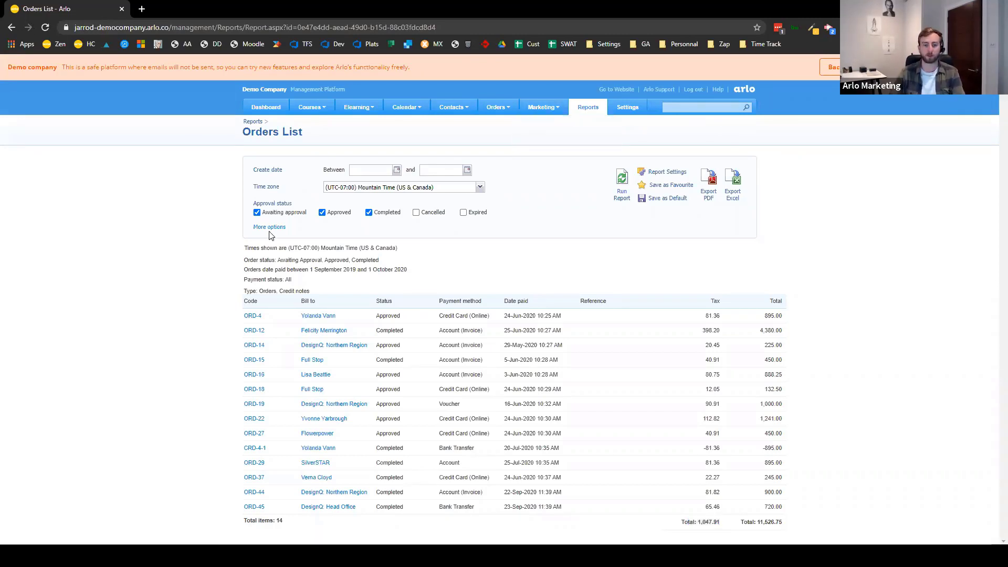
# - Tick the order contact Full name column, then return to the Reports page
pyautogui.click(270, 228)
pyautogui.scroll(-3, 472, 210)
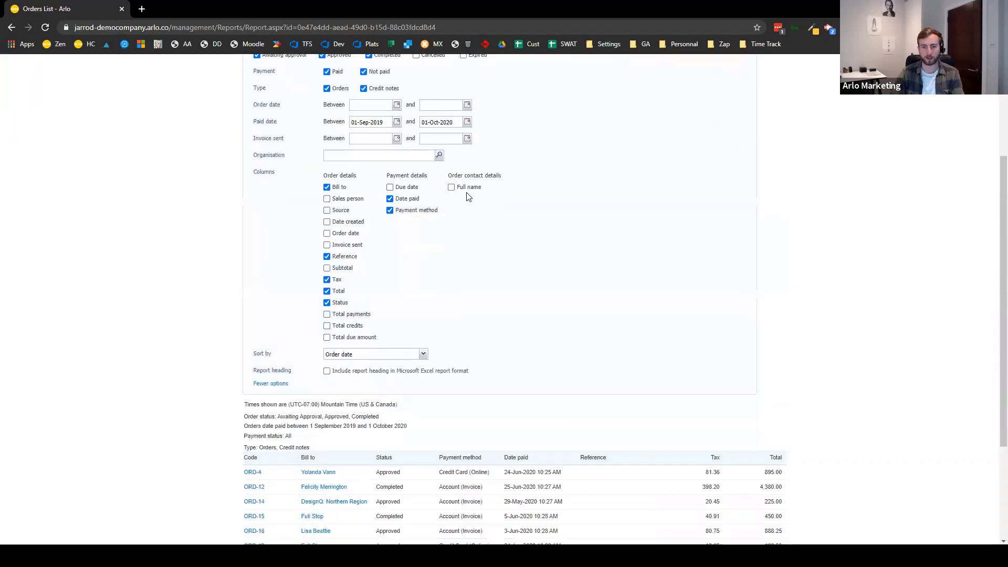
pyautogui.click(461, 189)
pyautogui.moveTo(523, 176); pyautogui.dragTo(439, 176)
pyautogui.click(719, 265)
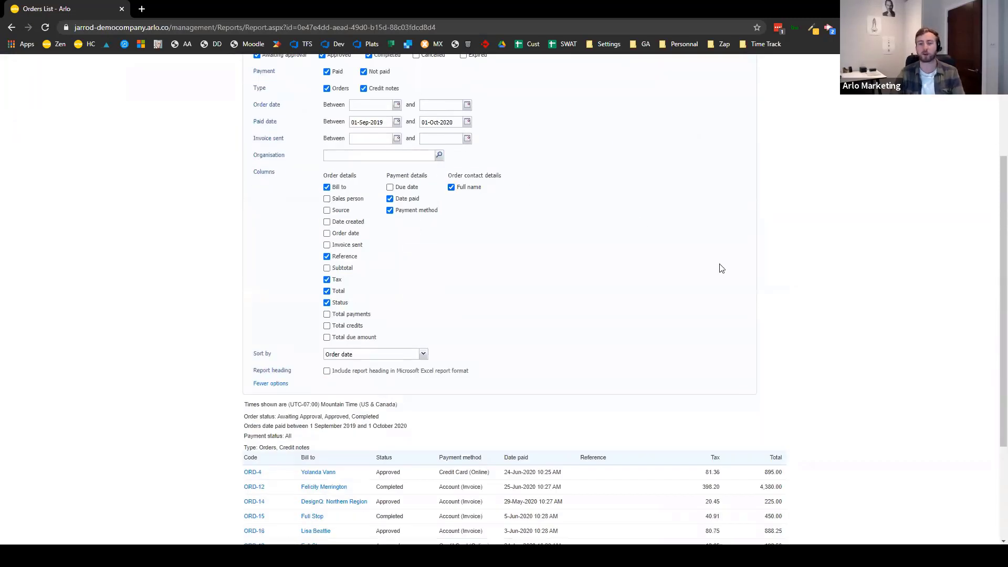
pyautogui.scroll(3, 721, 268)
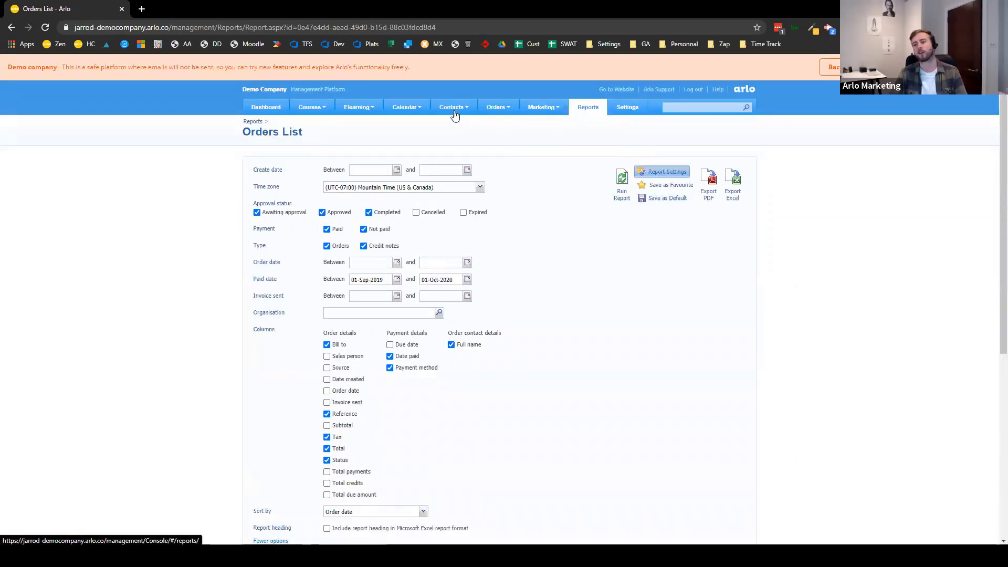
pyautogui.click(588, 107)
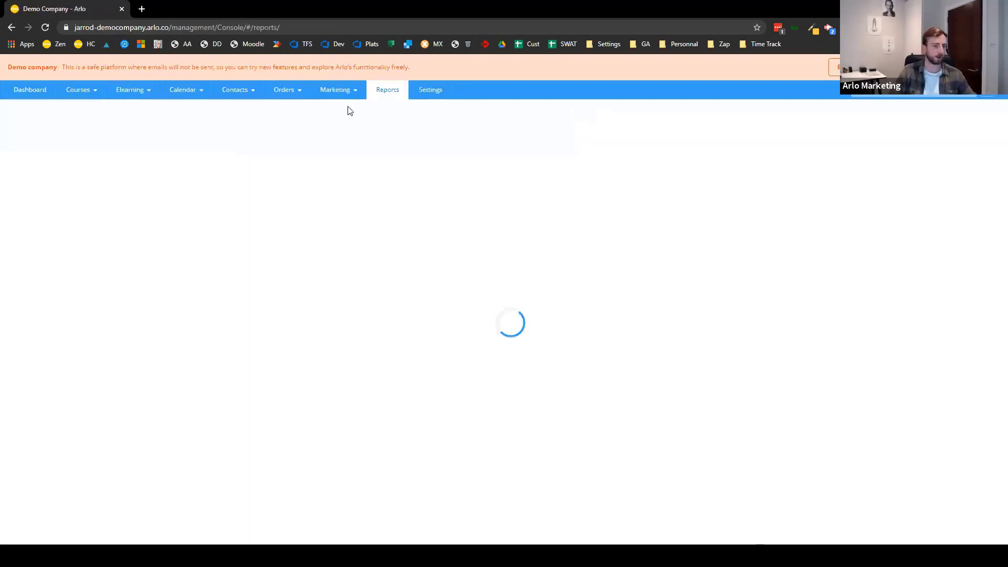
# - Open the ADVANCED Orders List report from the Orders section of Reports
pyautogui.scroll(-6, 212, 295)
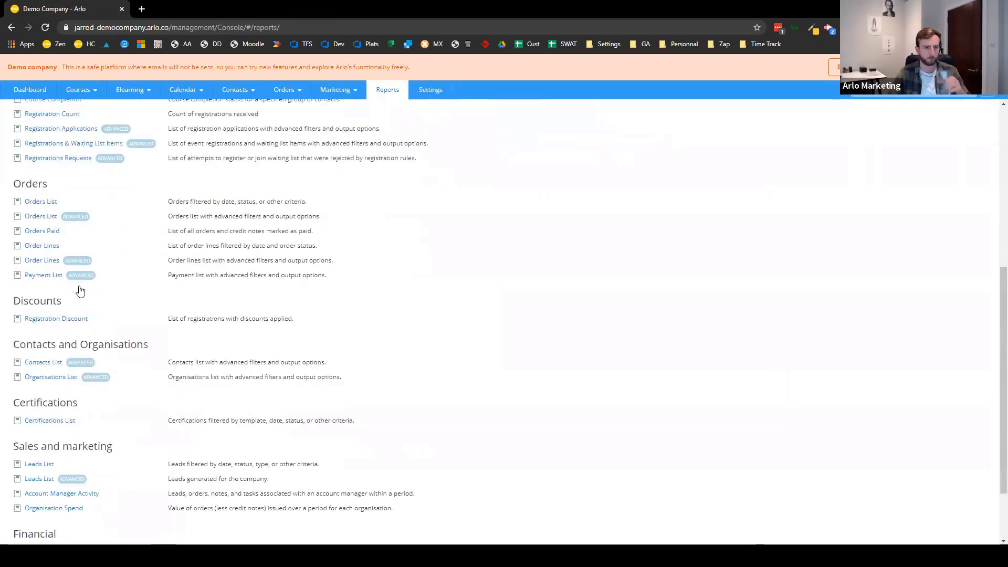
pyautogui.click(49, 217)
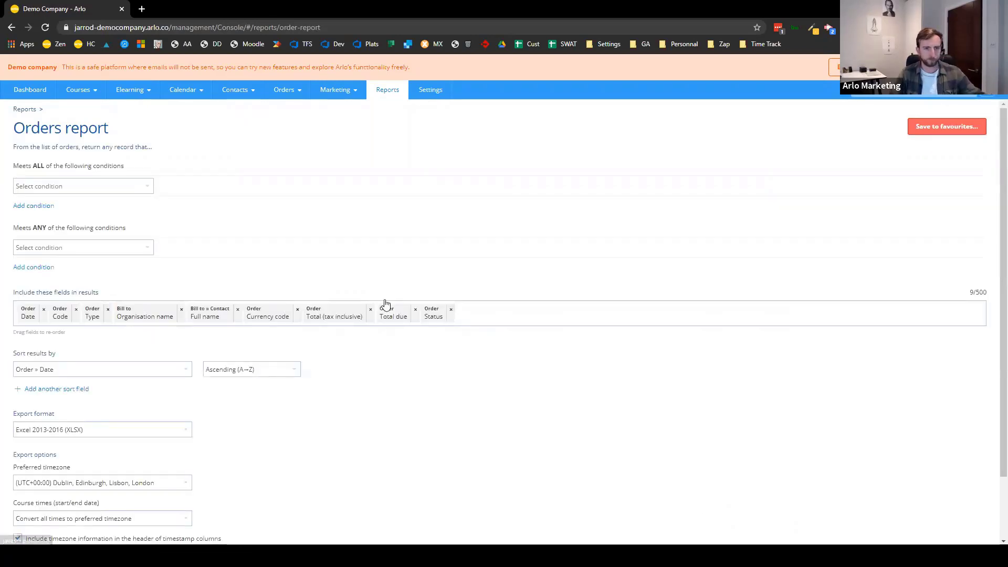
# - Add the condition Order Payment due date on or before 20-Oct-2020, plus a new condition row
pyautogui.click(66, 190)
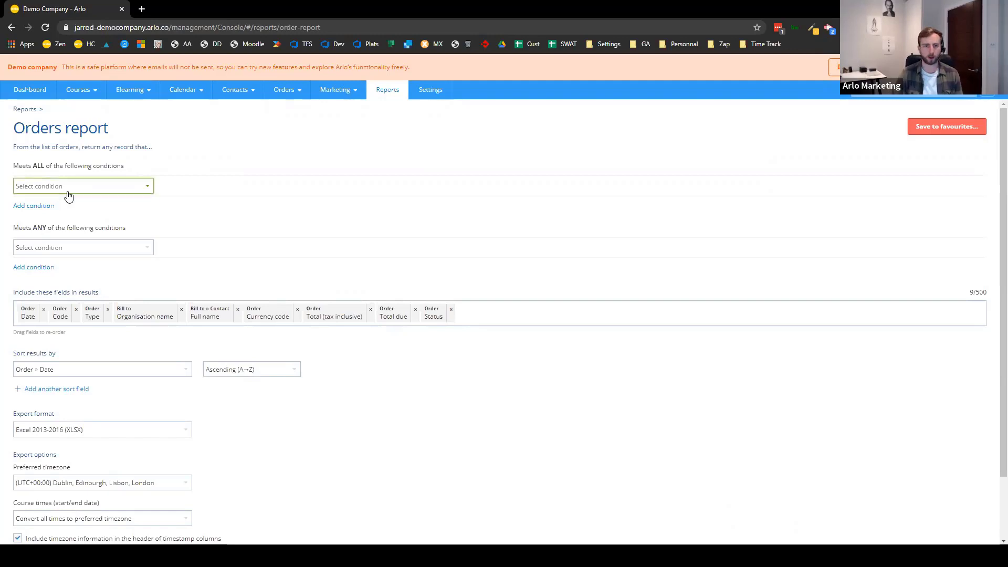
pyautogui.click(84, 216)
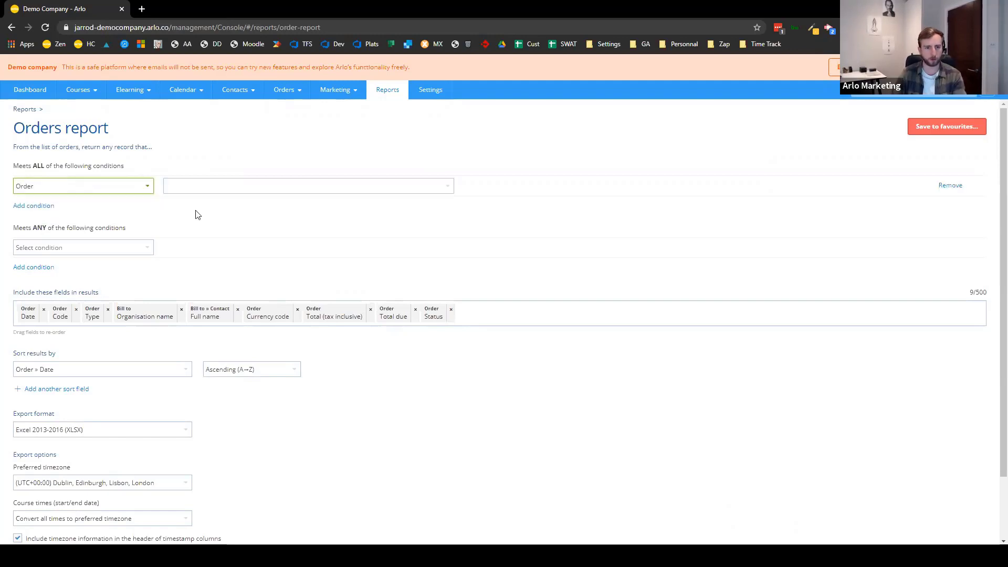
pyautogui.click(379, 186)
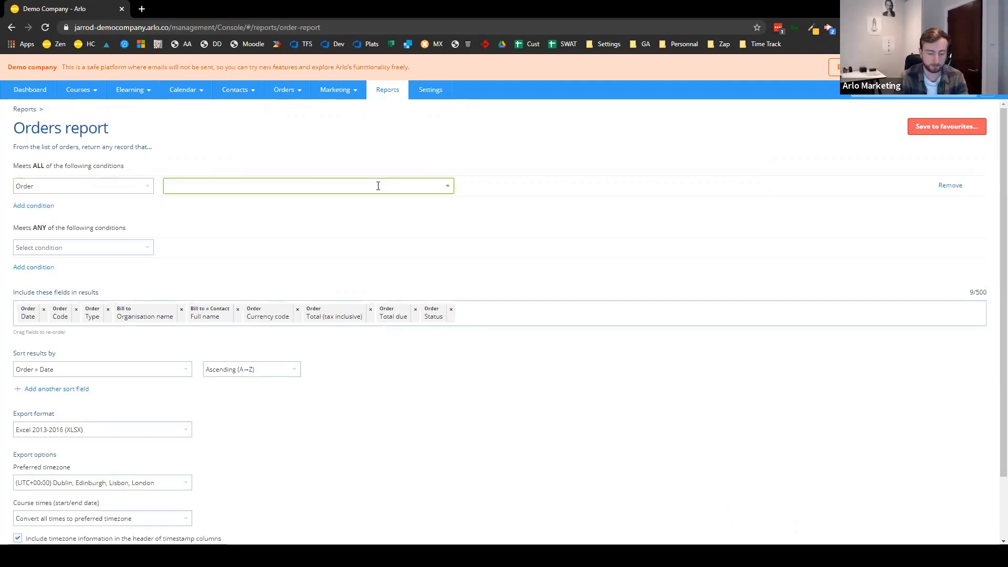
pyautogui.write('payment')
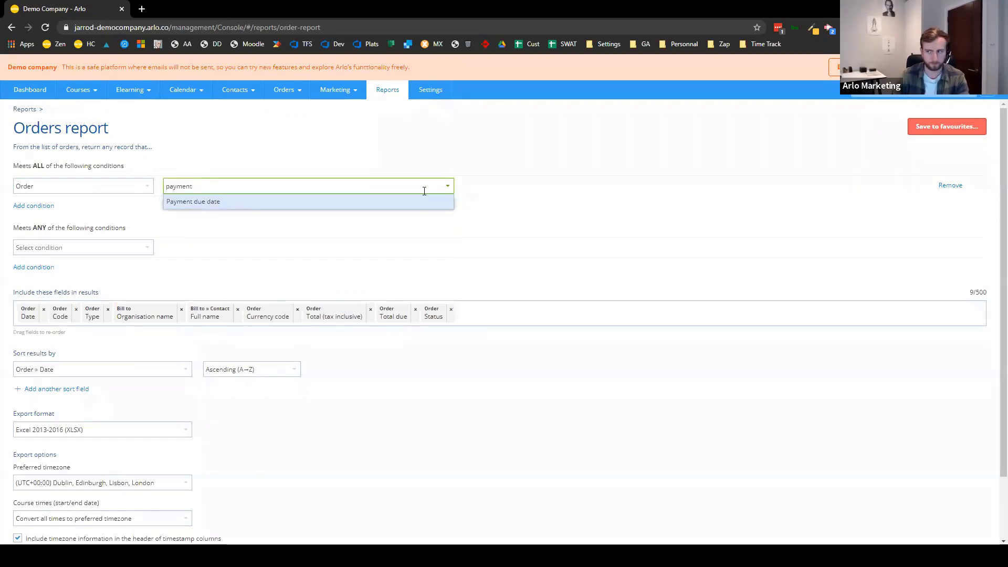
pyautogui.click(406, 205)
pyautogui.click(593, 187)
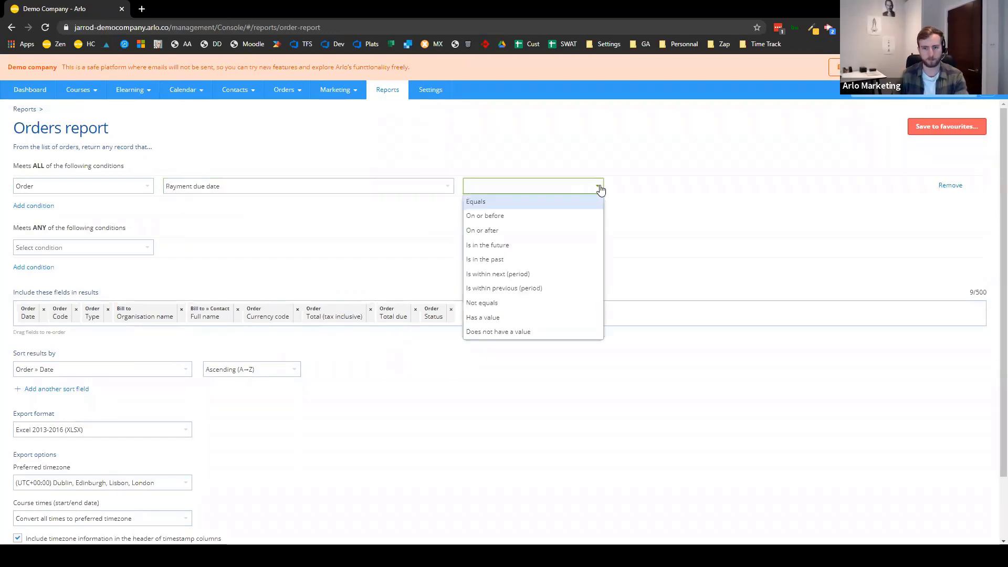
pyautogui.click(539, 217)
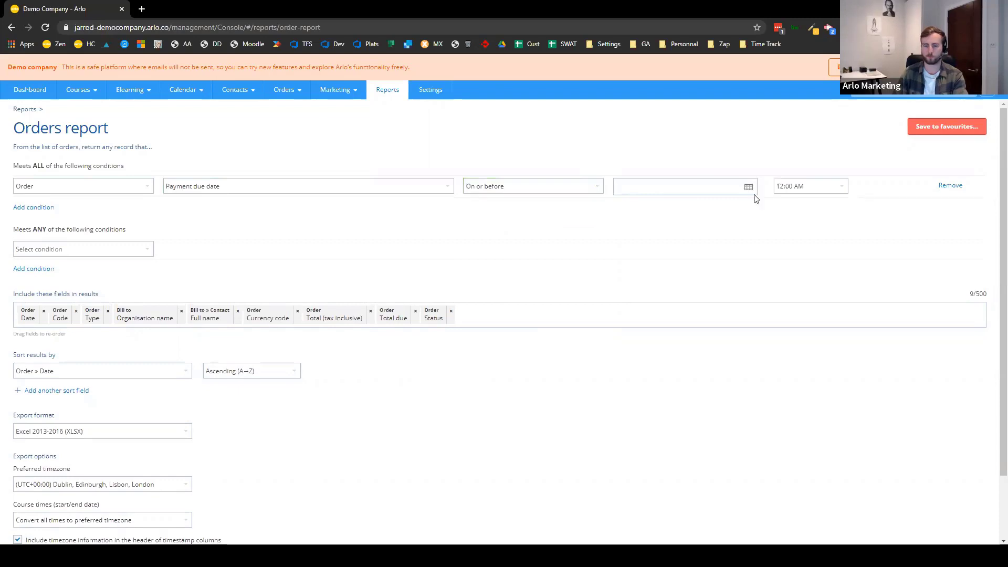
pyautogui.click(748, 188)
pyautogui.click(654, 268)
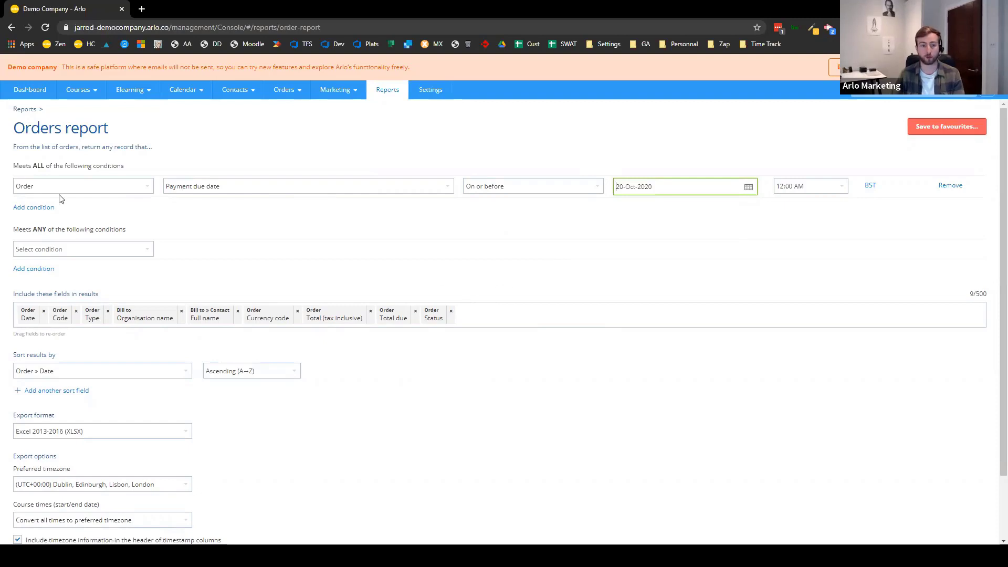
pyautogui.click(41, 208)
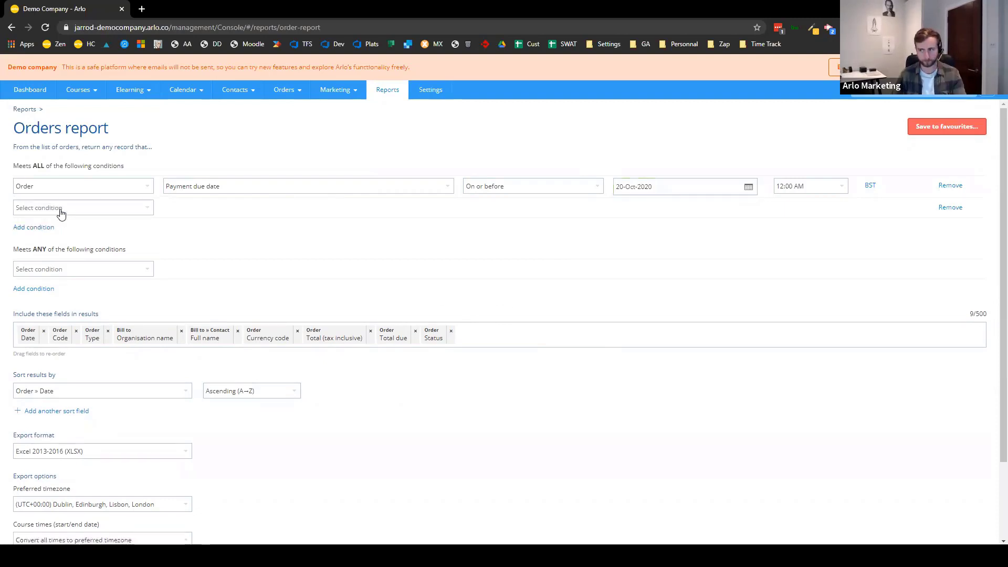
# - Set the second condition to Order Total due not equals 0
pyautogui.click(73, 211)
pyautogui.click(98, 237)
pyautogui.click(225, 208)
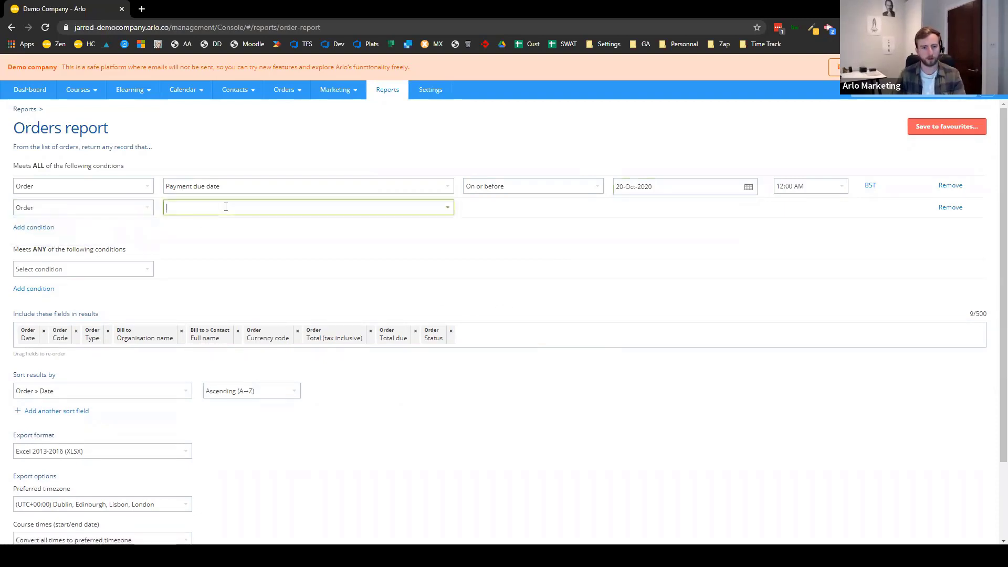
pyautogui.write('total')
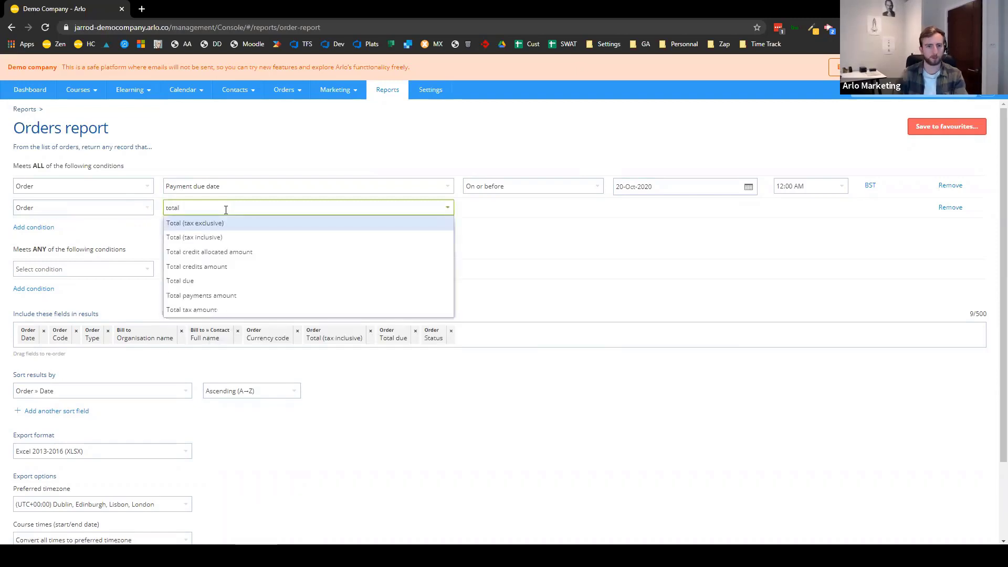
pyautogui.click(231, 281)
pyautogui.click(543, 212)
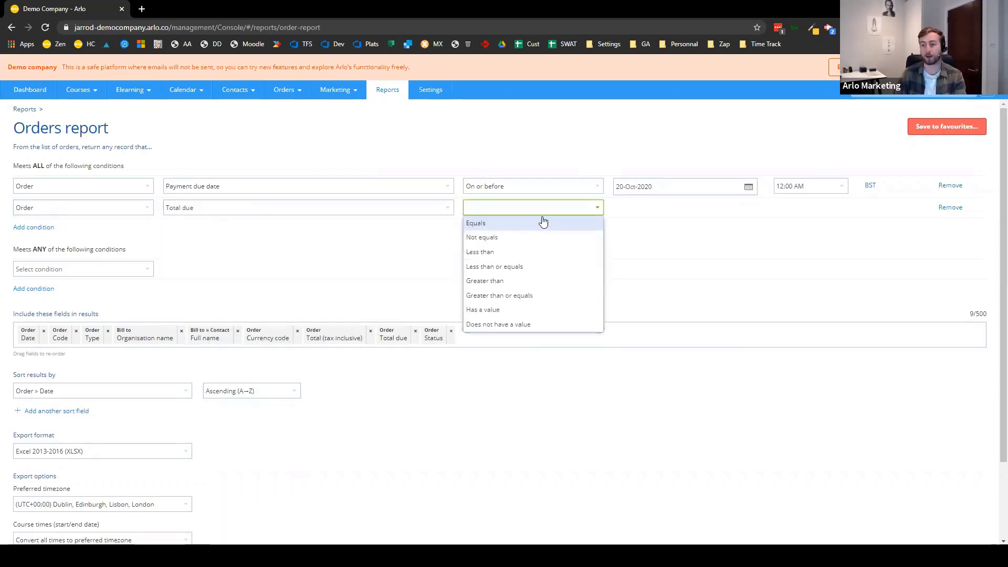
pyautogui.click(568, 229)
pyautogui.click(521, 210)
pyautogui.click(517, 240)
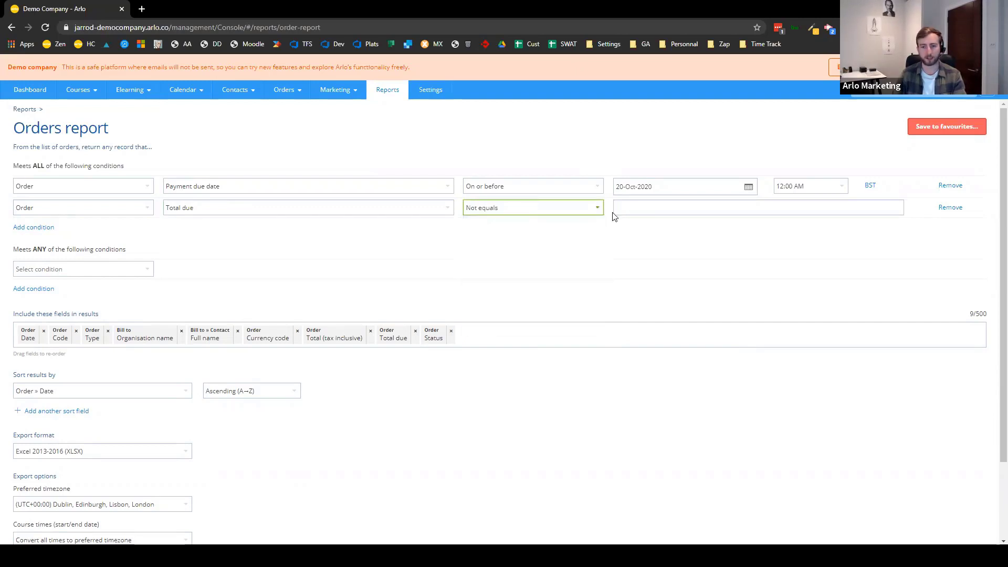
pyautogui.click(636, 207)
pyautogui.write('0')
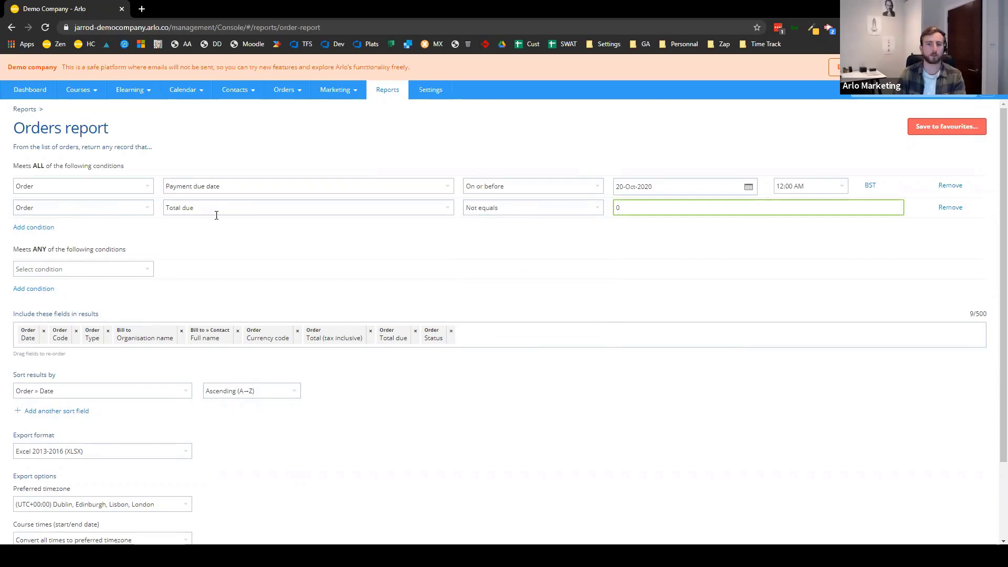
pyautogui.click(680, 252)
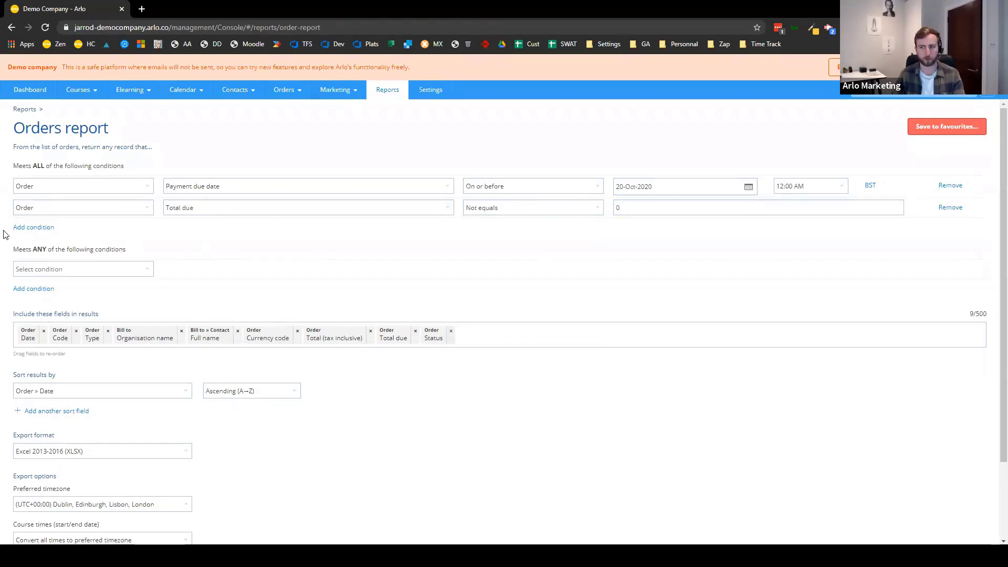
pyautogui.click(39, 229)
# - Set the third condition to Order Status not equals Cancelled
pyautogui.click(92, 255)
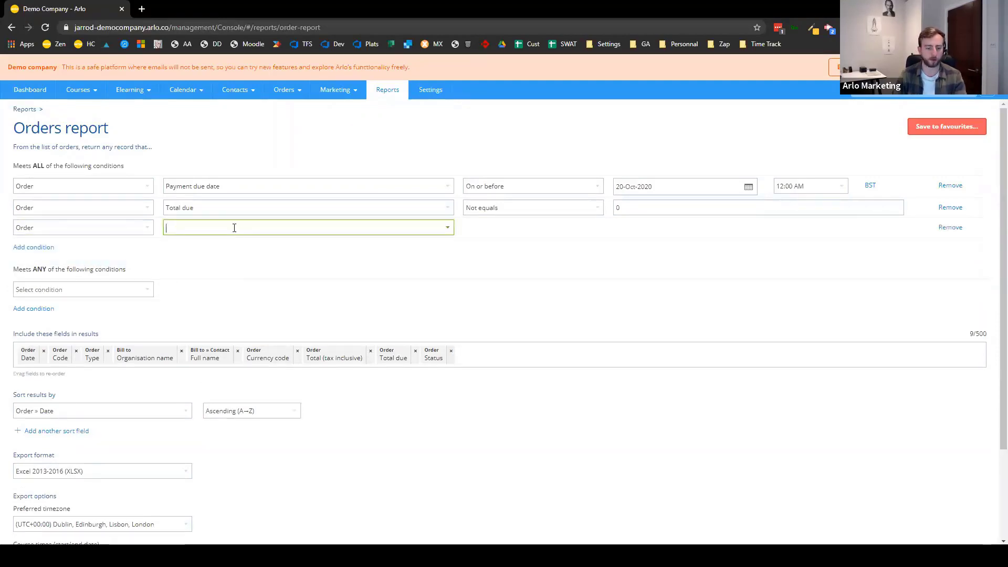
pyautogui.write('stat')
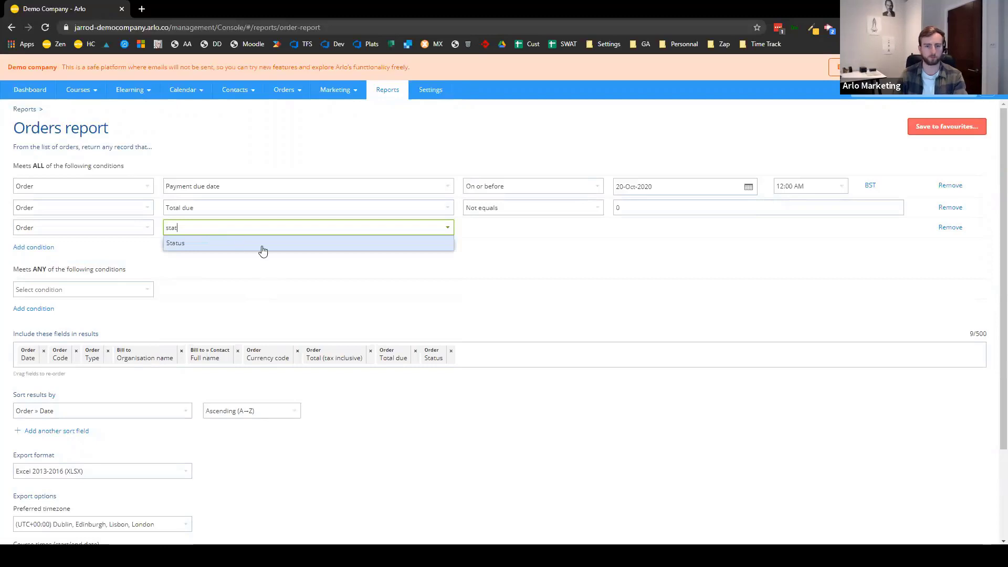
pyautogui.click(261, 247)
pyautogui.click(508, 231)
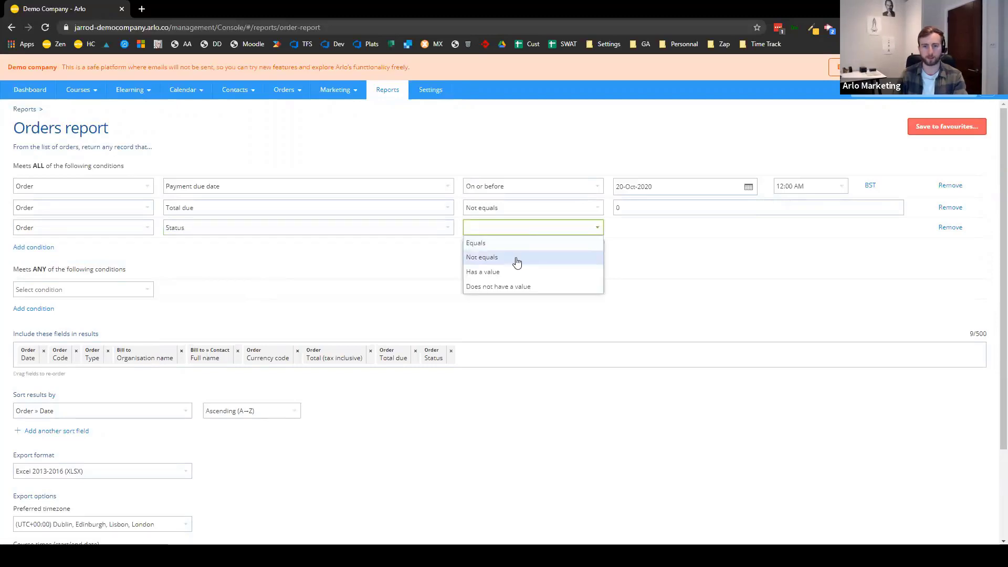
pyautogui.click(514, 257)
pyautogui.click(681, 229)
pyautogui.click(657, 314)
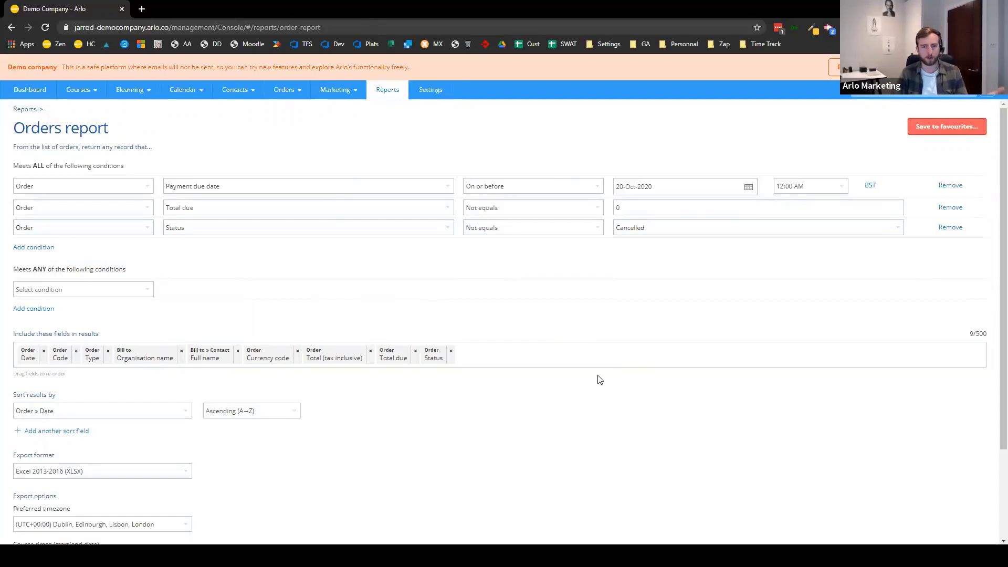
pyautogui.click(578, 358)
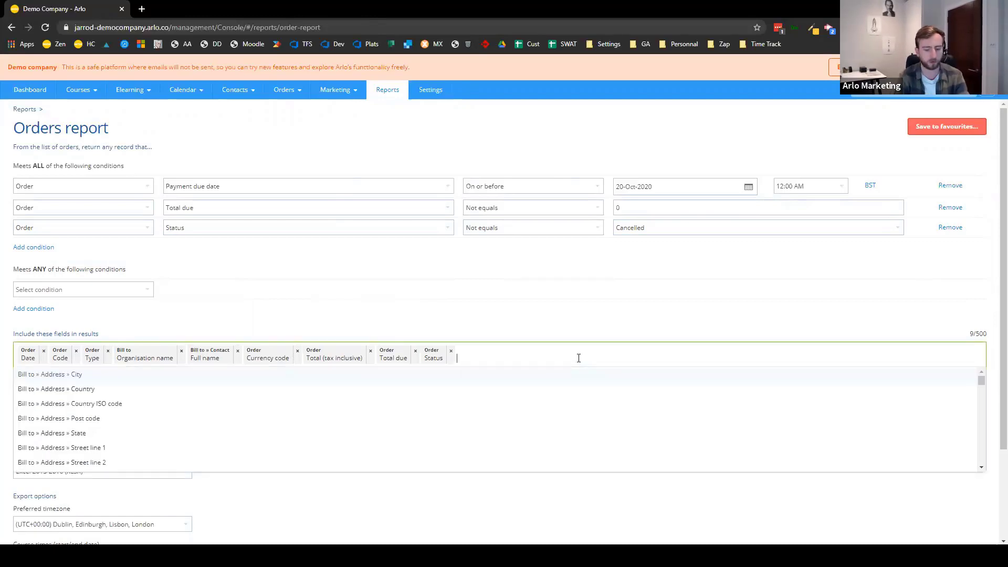
# - Include Payment due date in the results, placed right after Order Date
pyautogui.write('pay')
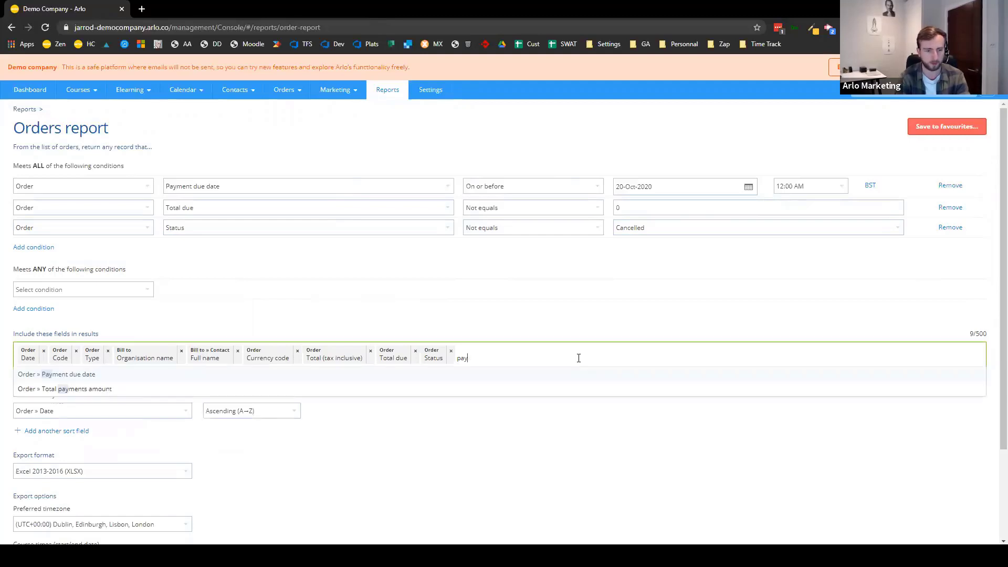
pyautogui.click(498, 374)
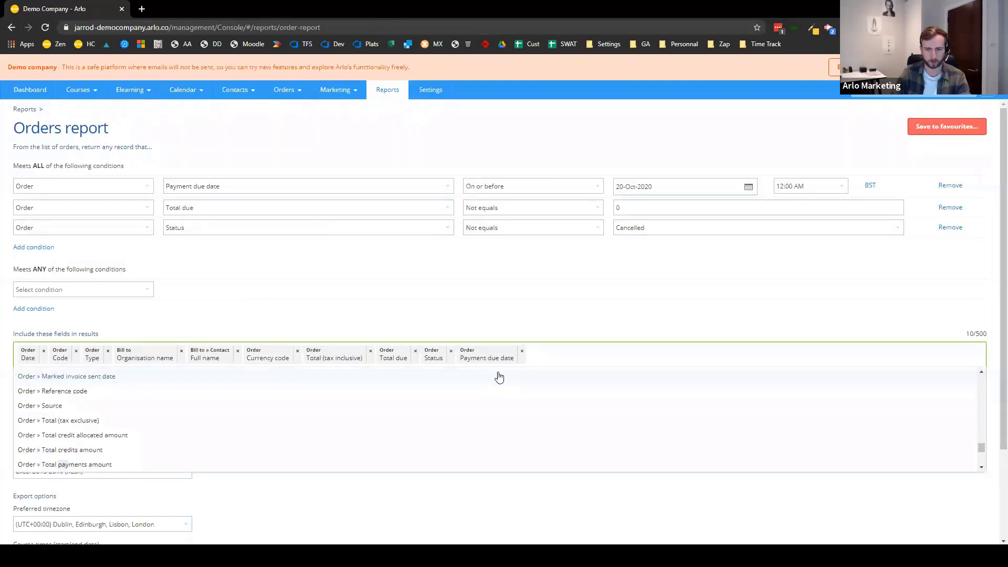
pyautogui.moveTo(509, 354); pyautogui.dragTo(86, 356)
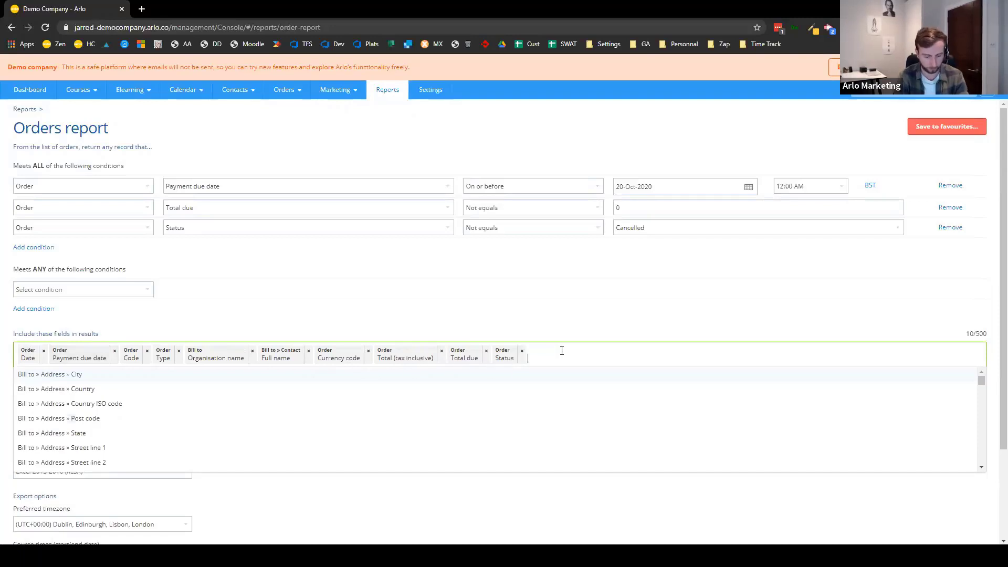
# - Add billing contact Email, Work phone and Mobile phone, ordered right after Full name
pyautogui.write('email')
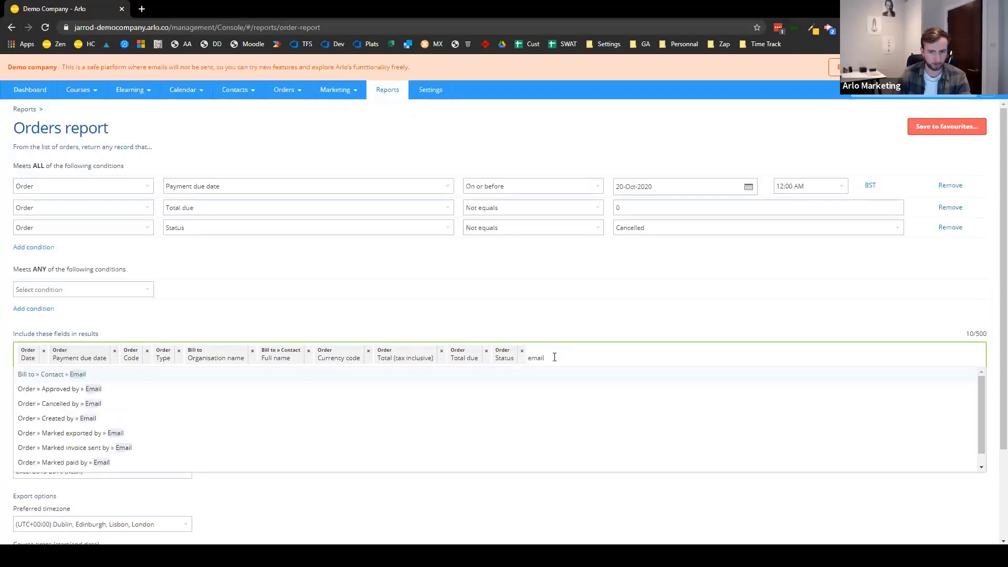
pyautogui.click(569, 377)
pyautogui.write('phone')
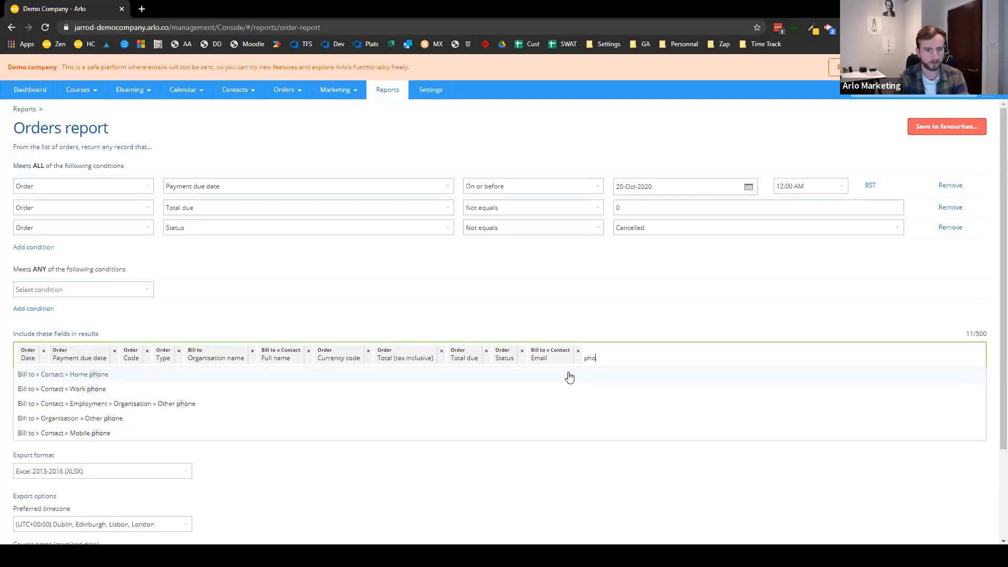
pyautogui.click(252, 388)
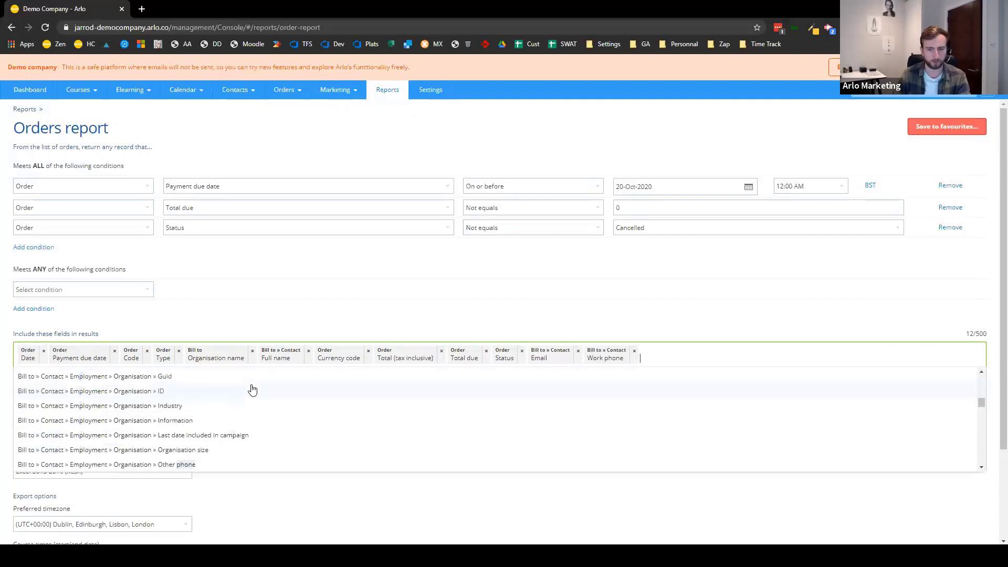
pyautogui.write('mobil')
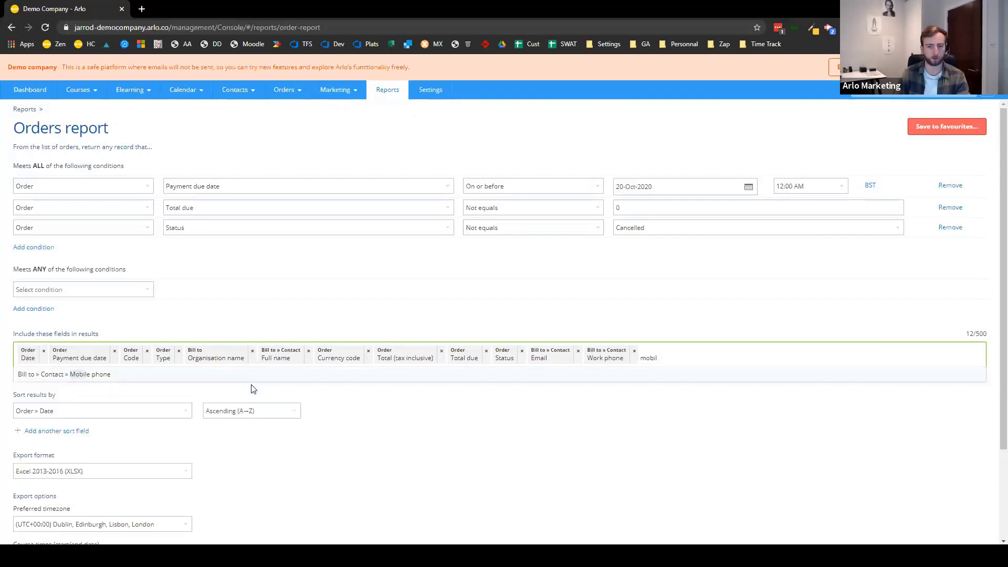
pyautogui.click(253, 389)
pyautogui.click(693, 354)
pyautogui.write('m')
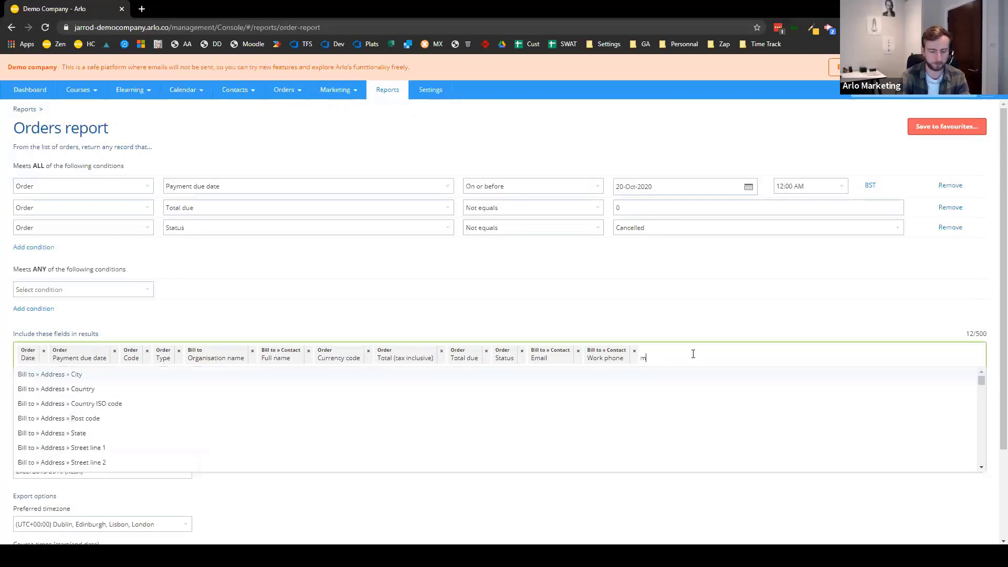
pyautogui.write('obil')
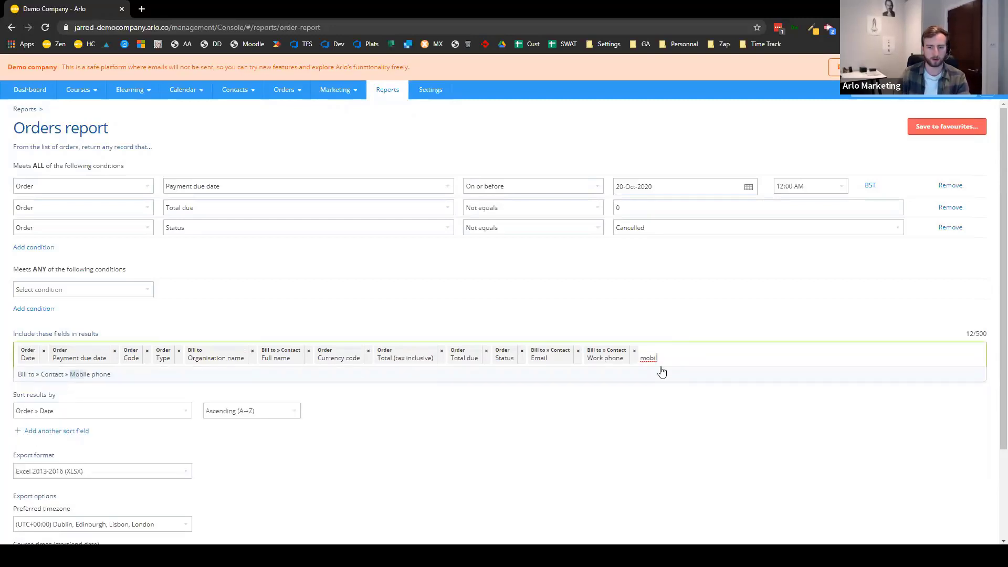
pyautogui.click(662, 374)
pyautogui.moveTo(551, 357); pyautogui.dragTo(323, 361)
pyautogui.moveTo(609, 361); pyautogui.dragTo(391, 361)
pyautogui.moveTo(678, 357); pyautogui.dragTo(451, 357)
pyautogui.scroll(-3, 185, 353)
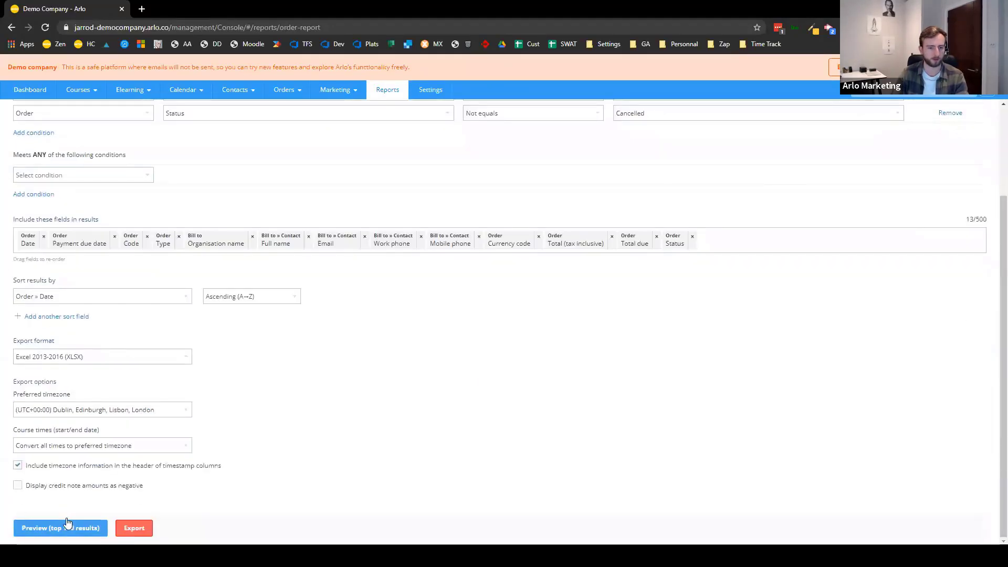
# - Preview the 27 matching orders, then export and download 'Orders report 2020-10-20 0928.xlsx'
pyautogui.click(62, 530)
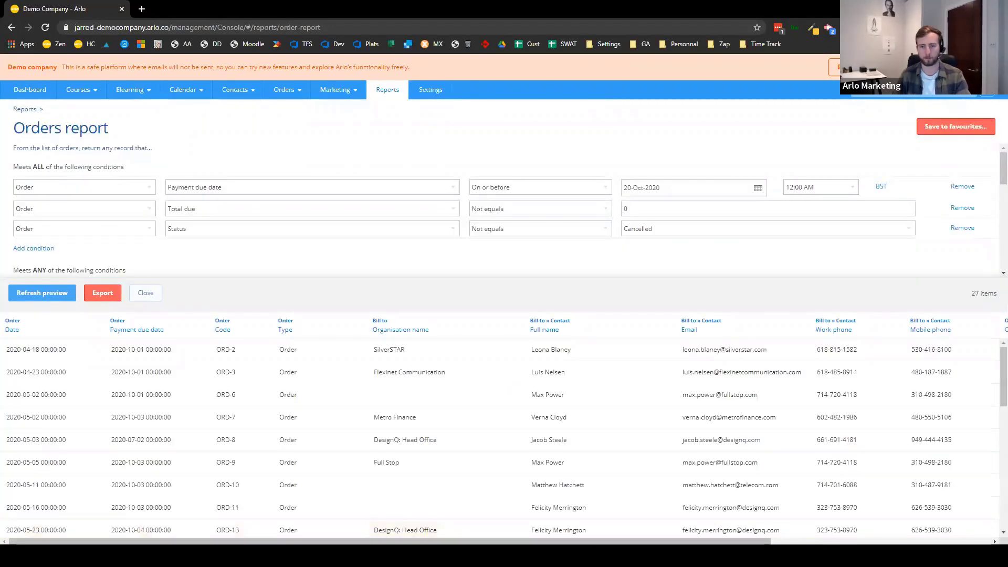
pyautogui.scroll(-5, 613, 445)
pyautogui.scroll(5, 603, 446)
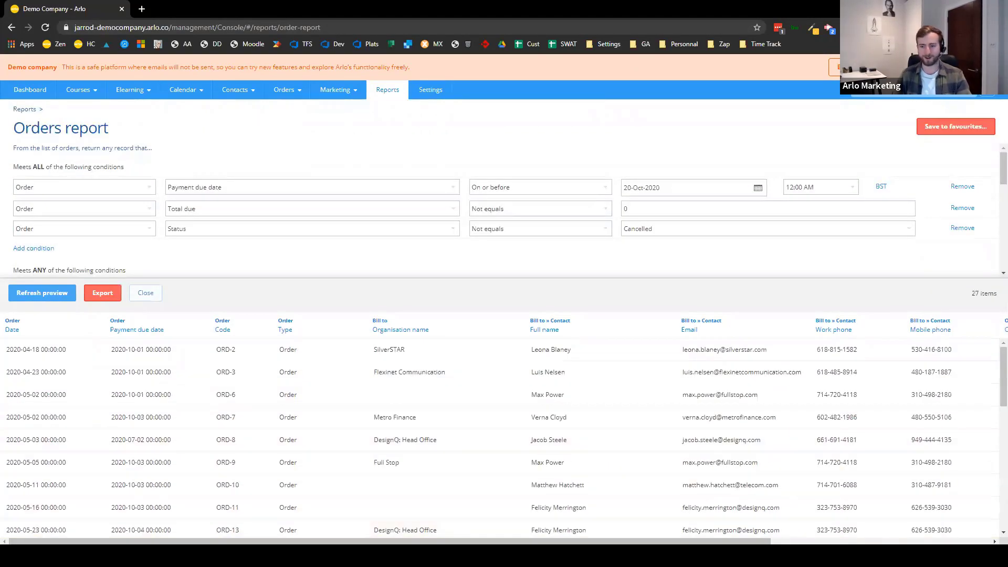
pyautogui.hscroll(3, 504, 436)
pyautogui.hscroll(2, 484, 431)
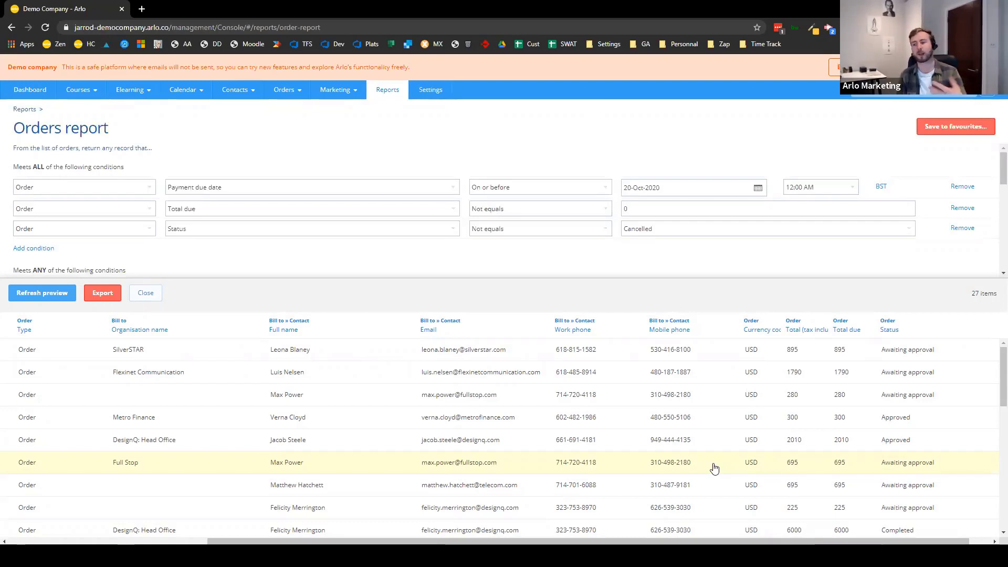
pyautogui.click(107, 294)
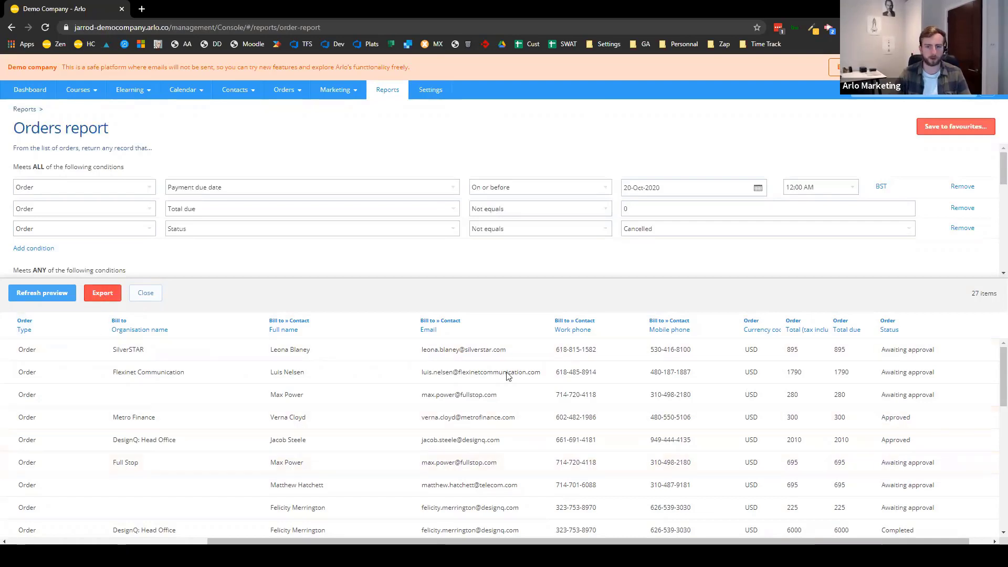
pyautogui.click(510, 297)
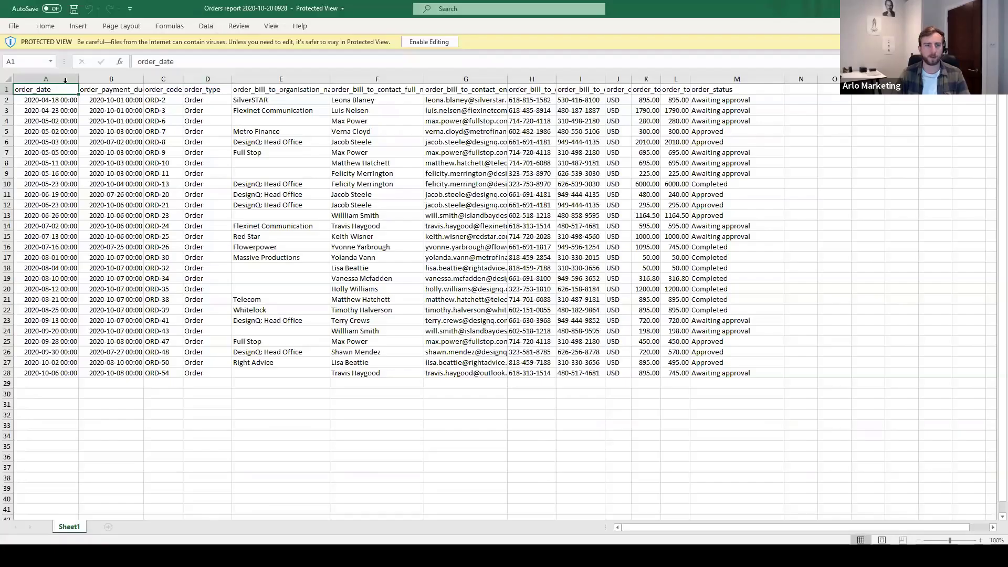
# - AutoFit columns A through M in the exported sheet, then switch back to Arlo
pyautogui.moveTo(52, 78); pyautogui.dragTo(773, 71)
pyautogui.doubleClick(784, 79)
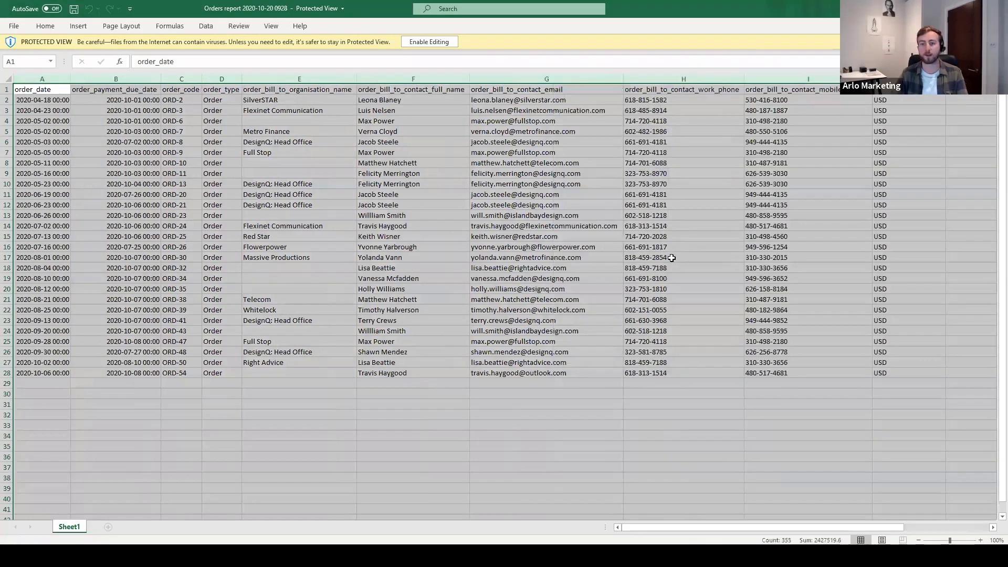
pyautogui.click(670, 256)
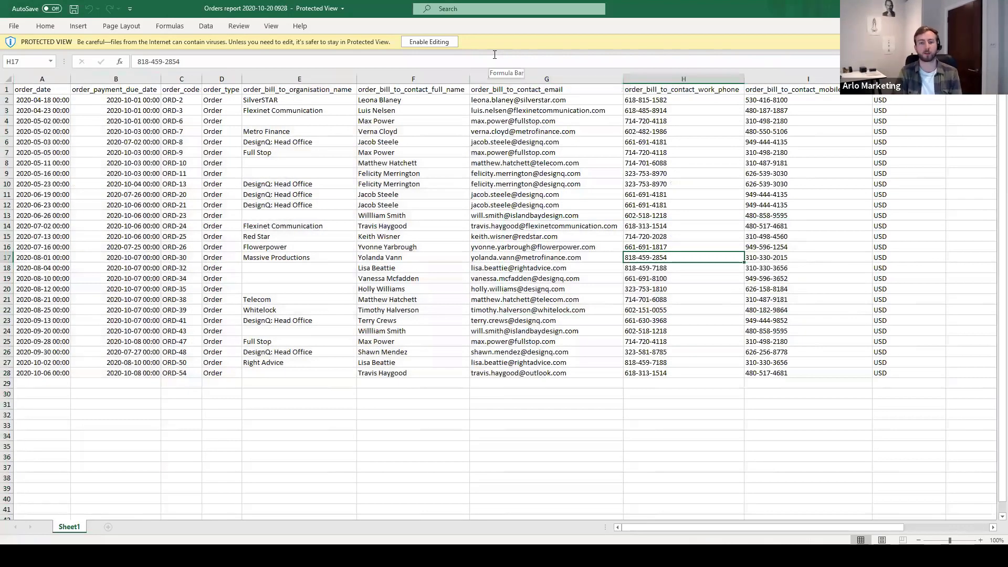
pyautogui.moveTo(769, 529); pyautogui.dragTo(907, 442)
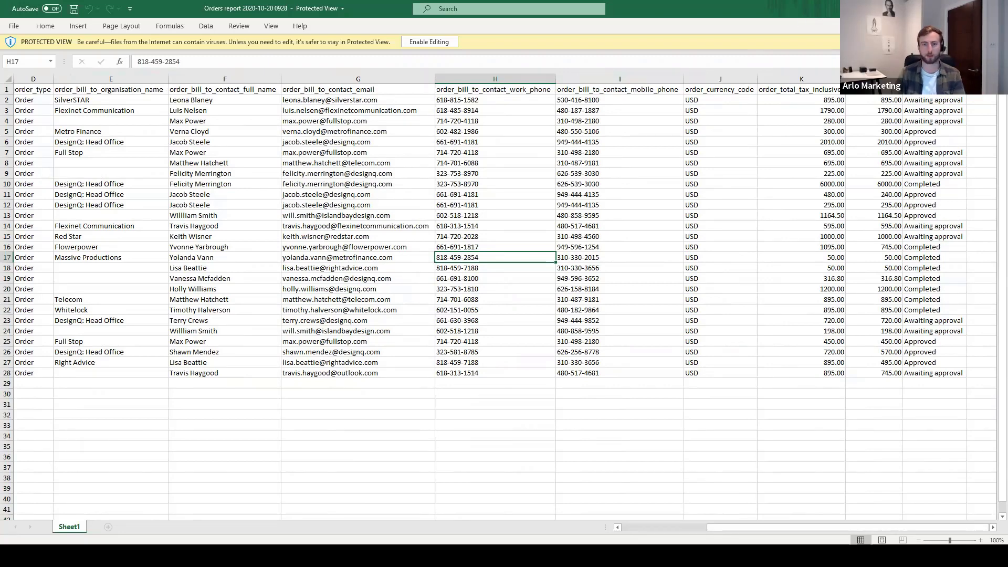
pyautogui.hotkey('alt', 'Tab')
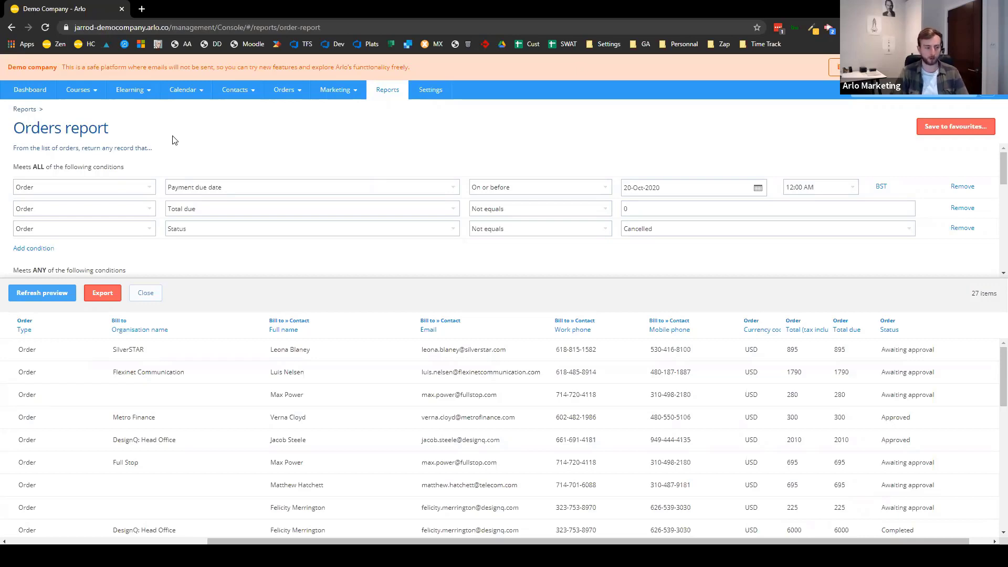
# - Bring the PowerPoint slideshow forward on its Order Reports title slide
pyautogui.hotkey('alt', 'Tab')
pyautogui.hotkey('alt', 'Tab')
pyautogui.hotkey('alt', 'Tab')
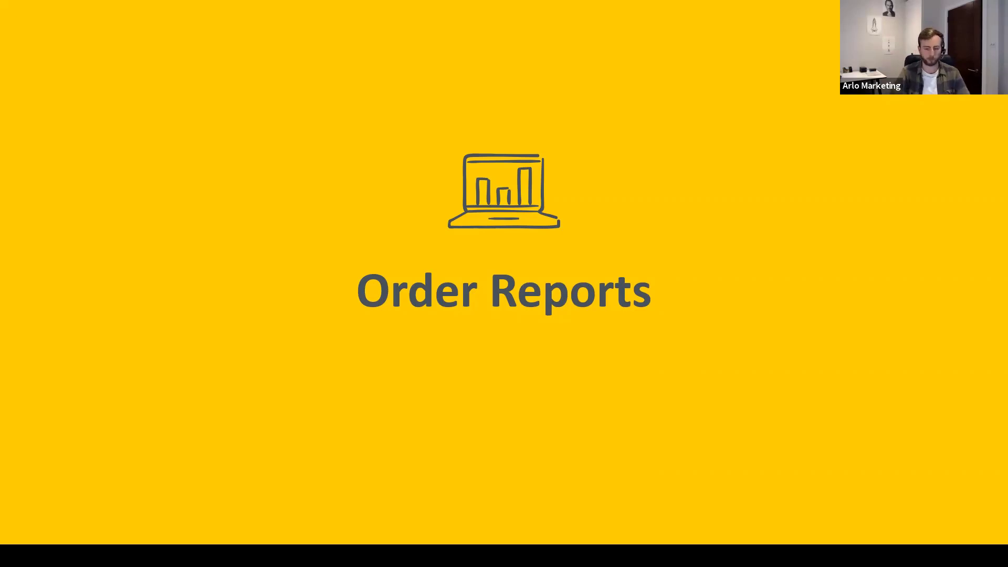
# - Advance the slideshow to the Event Reports slide, then return to Arlo's Orders report
pyautogui.press('Right')
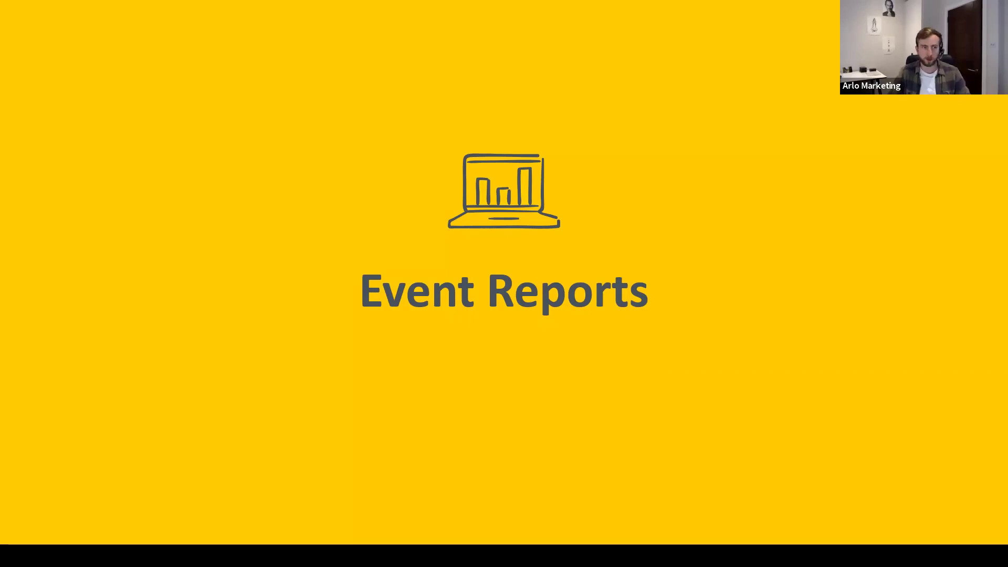
pyautogui.hotkey('alt', 'Tab')
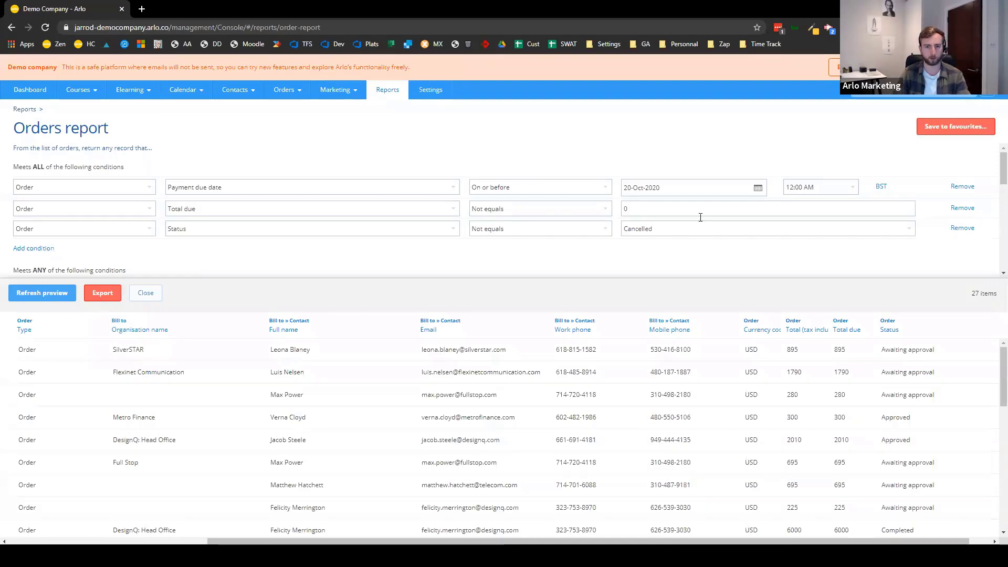
# - Open the Course Performance report from the Reports list
pyautogui.click(393, 93)
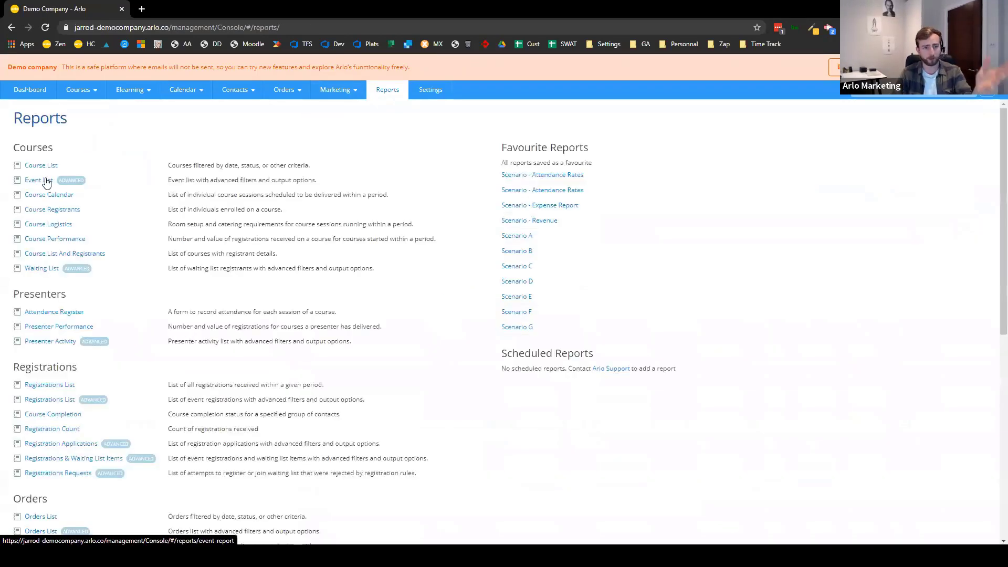
pyautogui.click(73, 242)
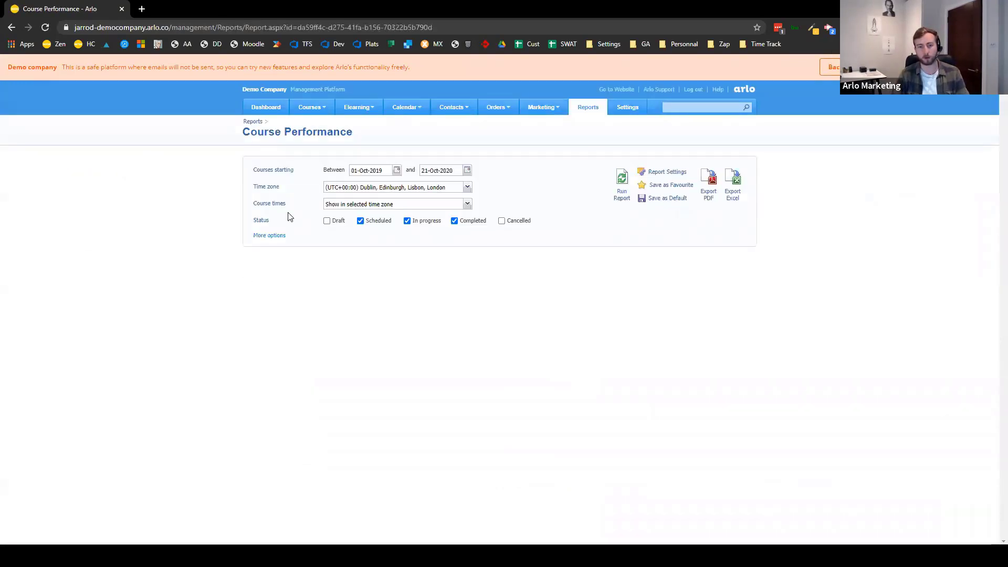
pyautogui.moveTo(265, 169); pyautogui.dragTo(546, 182)
pyautogui.click(547, 182)
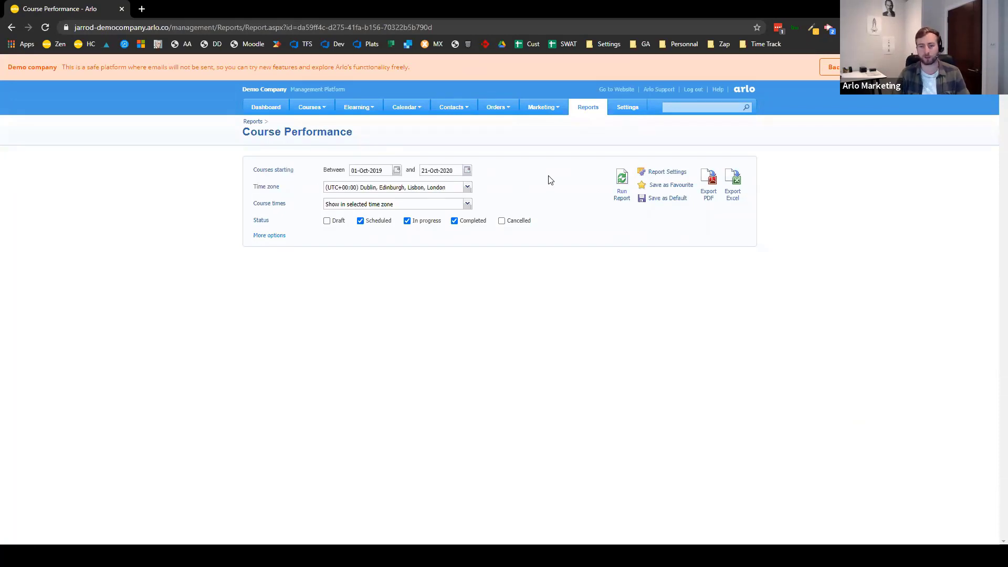
# - Add the Approved Count, Credit note line value and Total - orders less credits columns
pyautogui.click(269, 236)
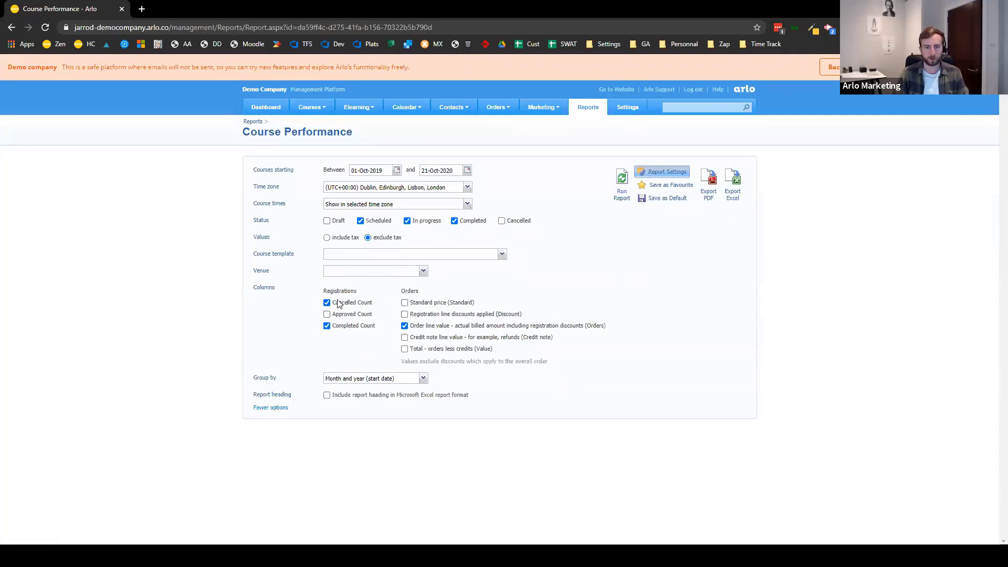
pyautogui.click(328, 314)
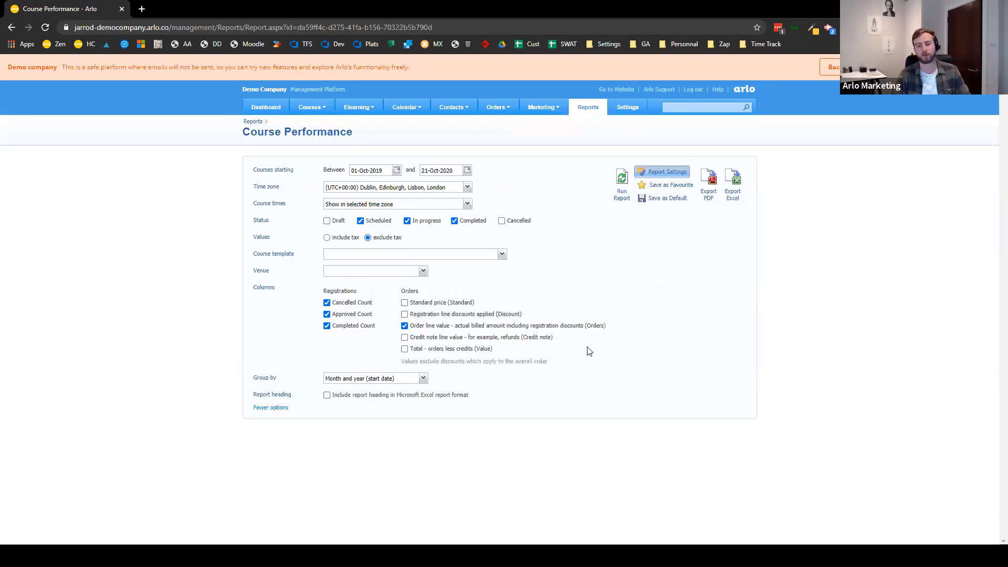
pyautogui.click(429, 339)
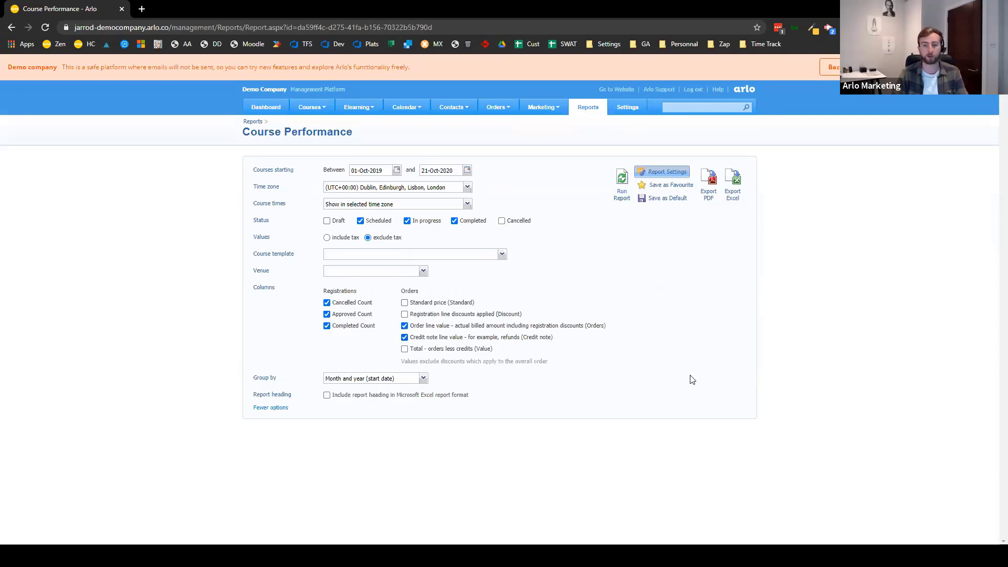
pyautogui.click(448, 351)
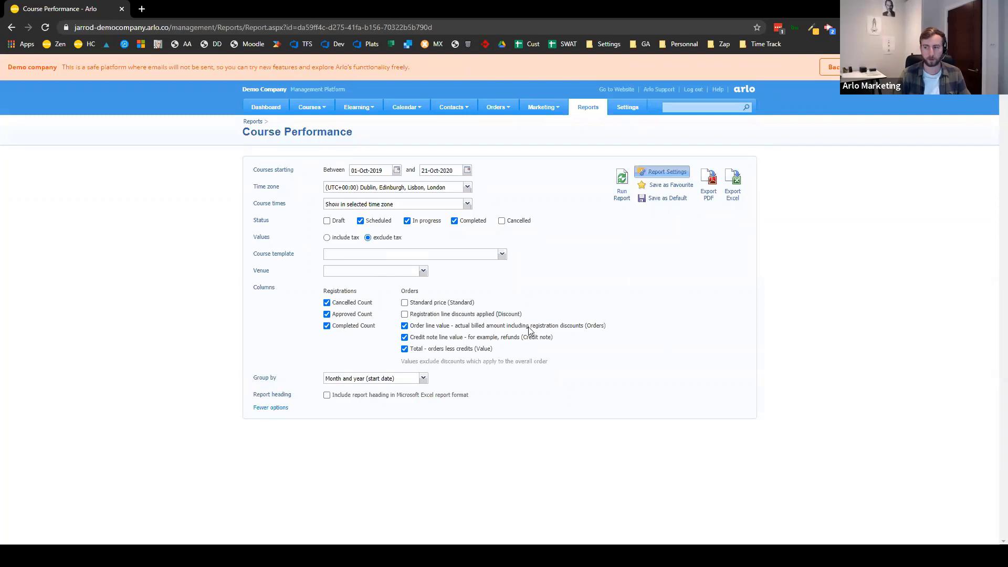
pyautogui.click(259, 408)
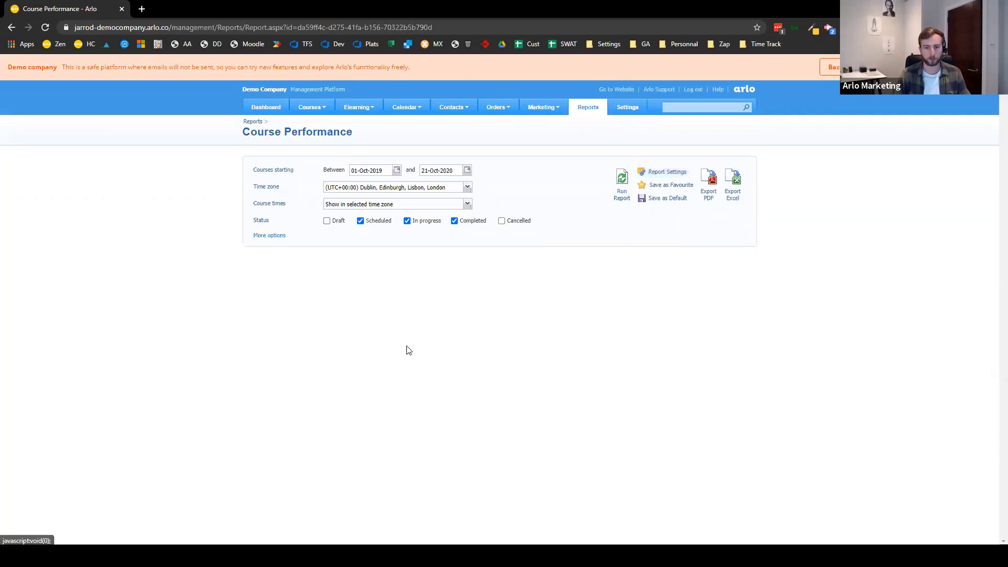
# - Run the Course Performance report and review the 8050.00 net total
pyautogui.click(621, 184)
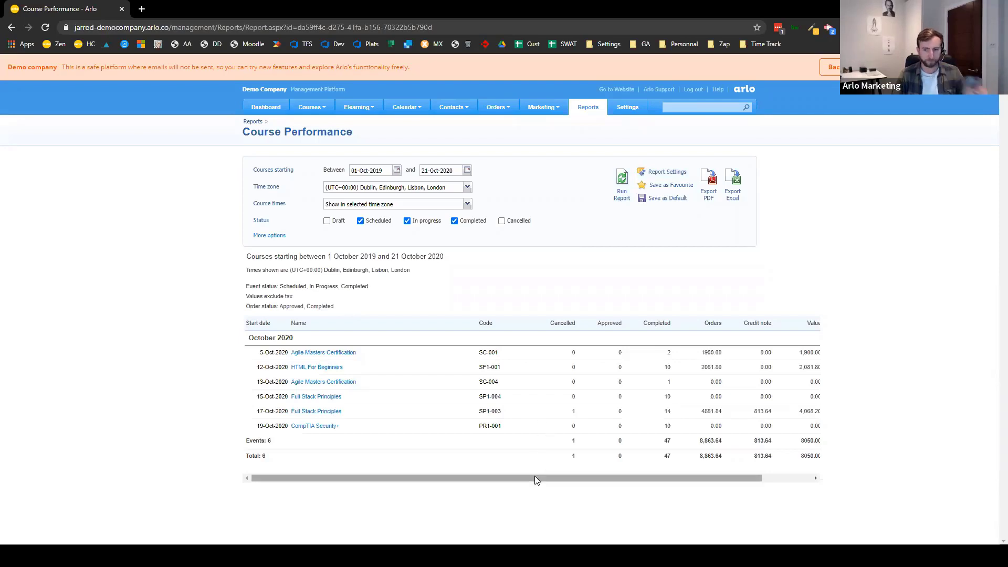
pyautogui.moveTo(534, 477); pyautogui.dragTo(630, 462)
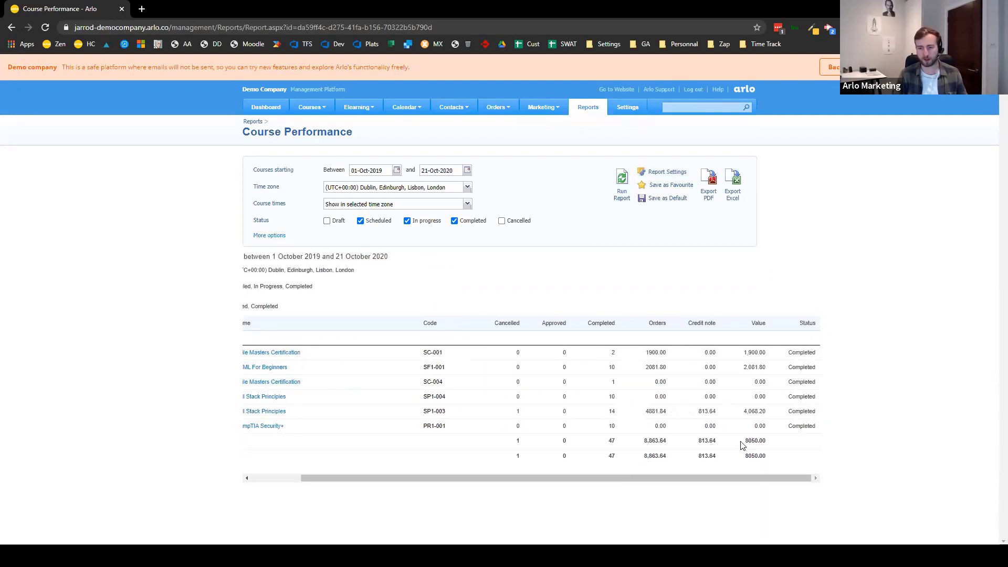
pyautogui.moveTo(743, 445); pyautogui.dragTo(788, 450)
pyautogui.click(873, 466)
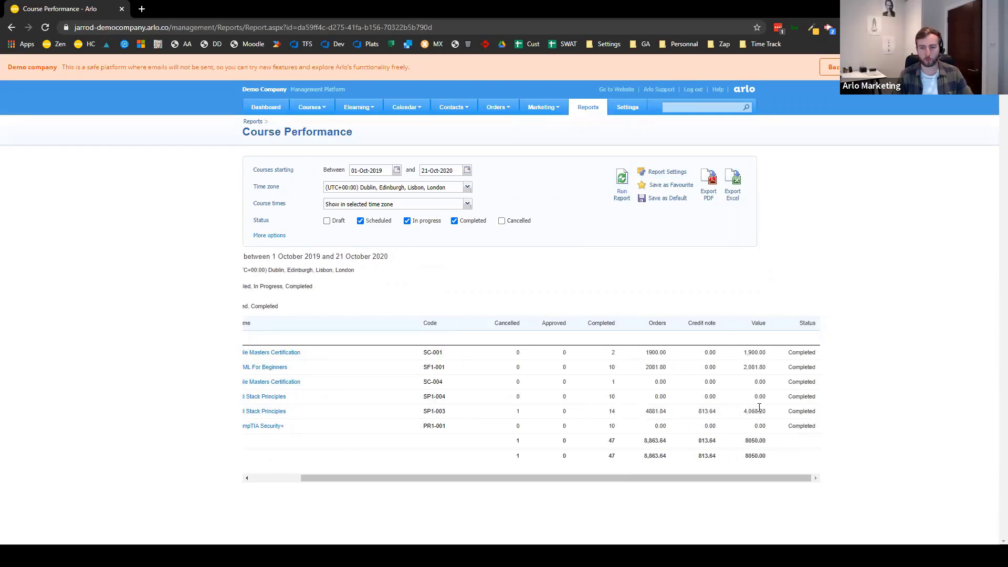
pyautogui.moveTo(749, 476); pyautogui.dragTo(685, 475)
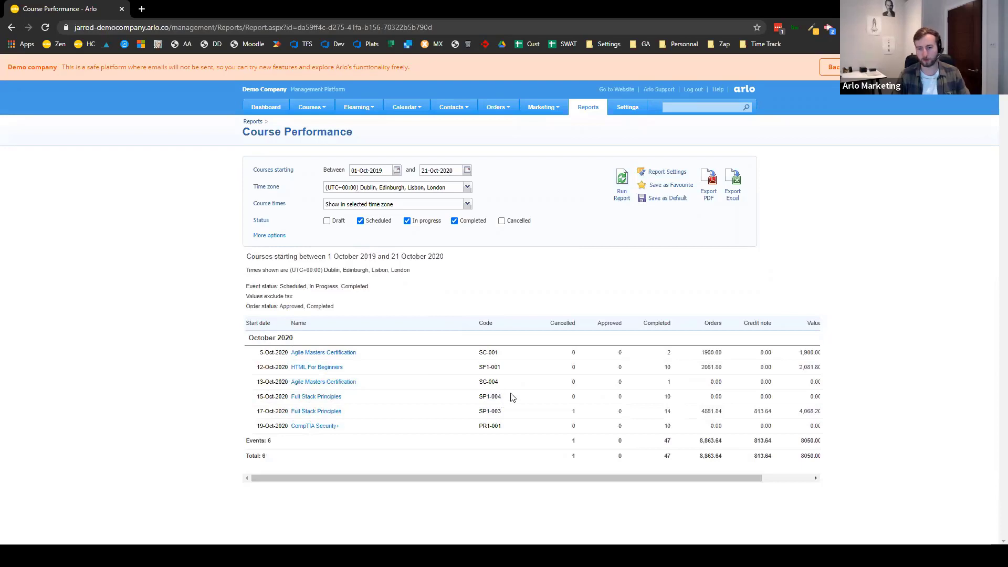
# - Highlight 10 and 14 completed, 1 cancellation and the 813.64 credit note
pyautogui.doubleClick(669, 396)
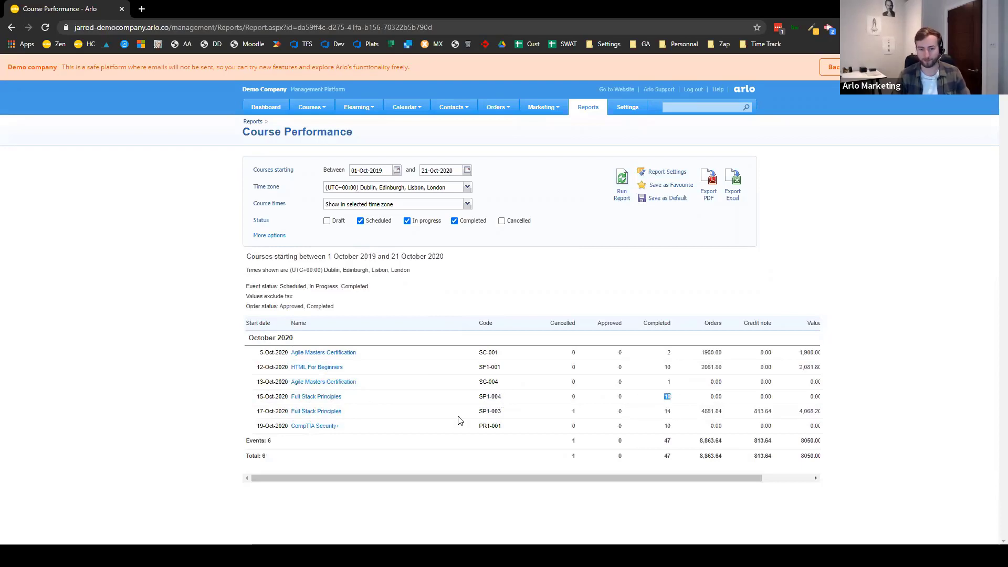
pyautogui.doubleClick(672, 411)
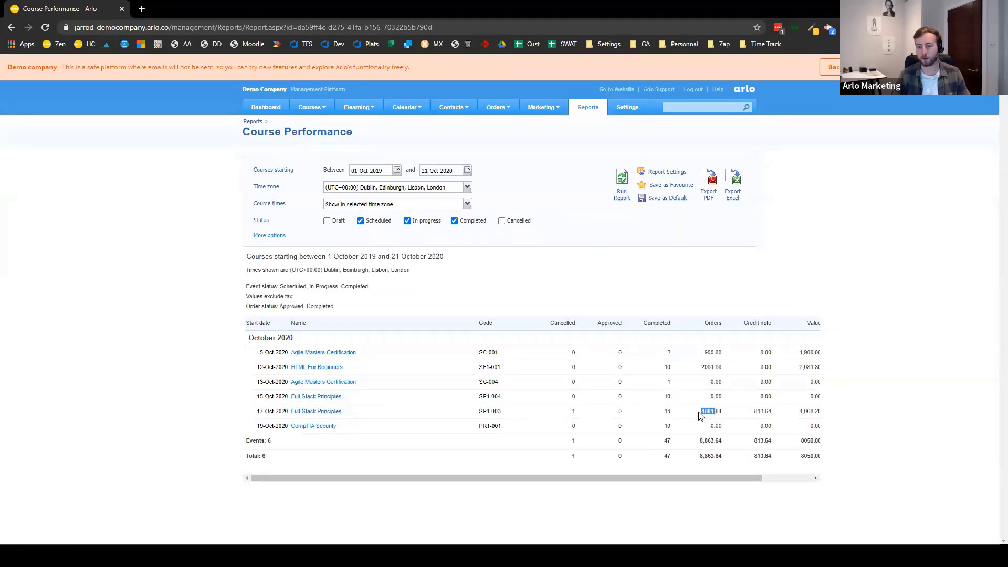
pyautogui.doubleClick(552, 411)
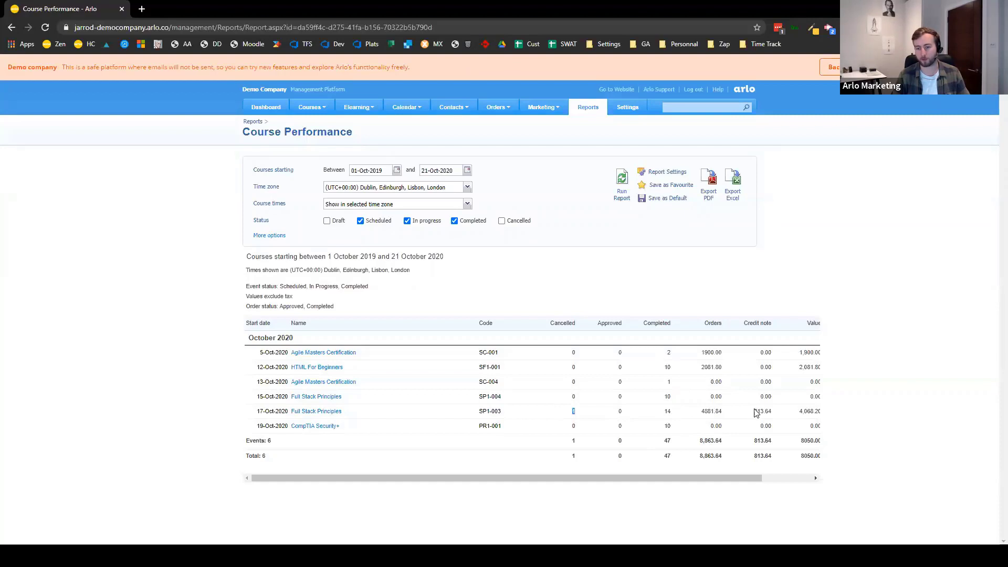
pyautogui.doubleClick(758, 412)
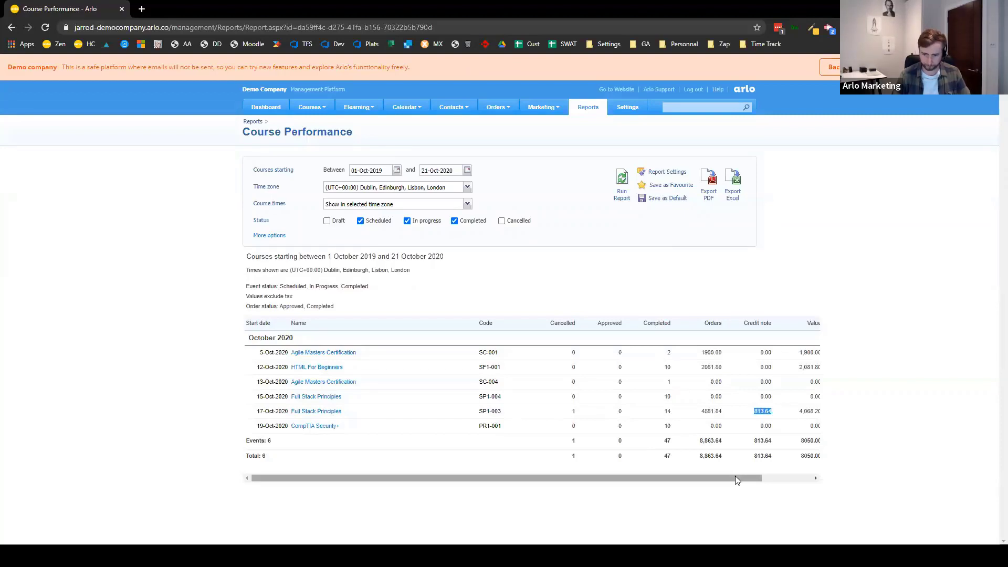
pyautogui.moveTo(735, 475); pyautogui.dragTo(768, 475)
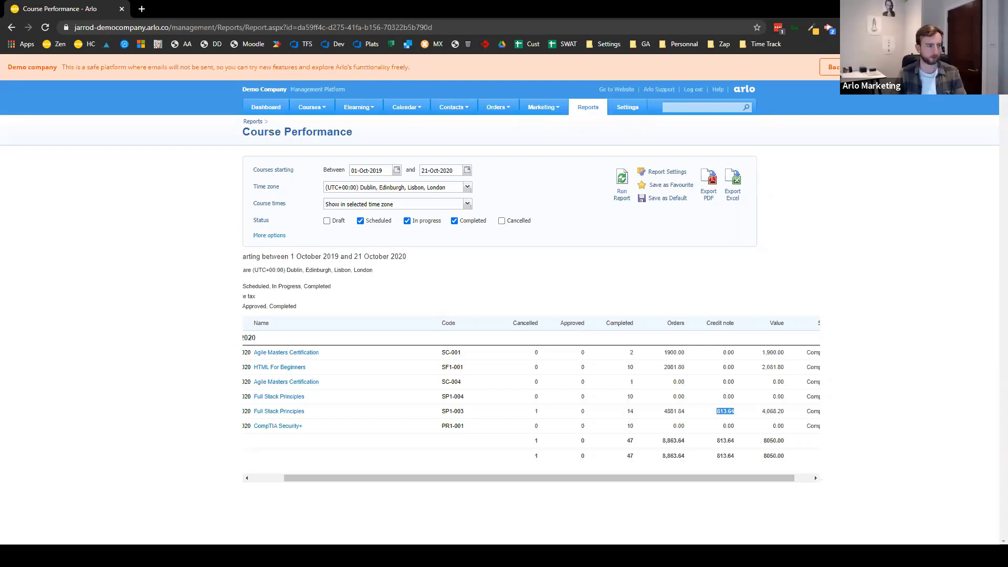
# - Show the slideshow again at the Favouriting & Scheduled Reports slide
pyautogui.hotkey('alt', 'Tab')
pyautogui.hotkey('alt', 'Tab')
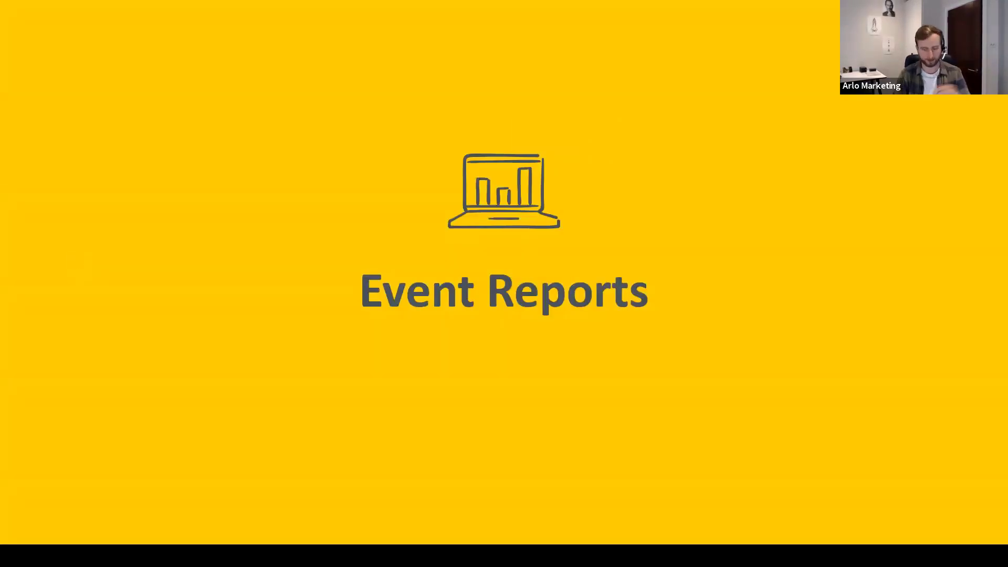
pyautogui.press('Right')
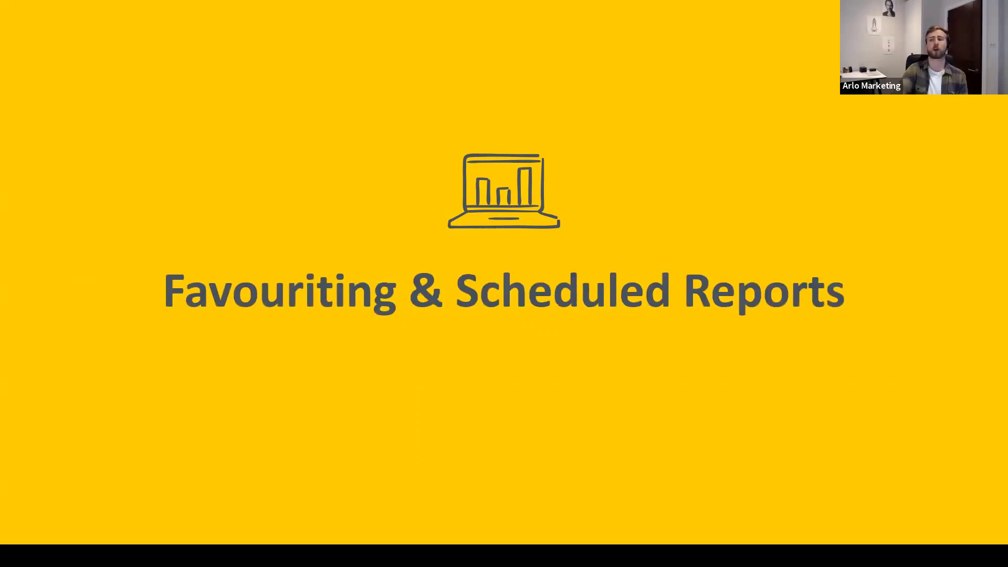
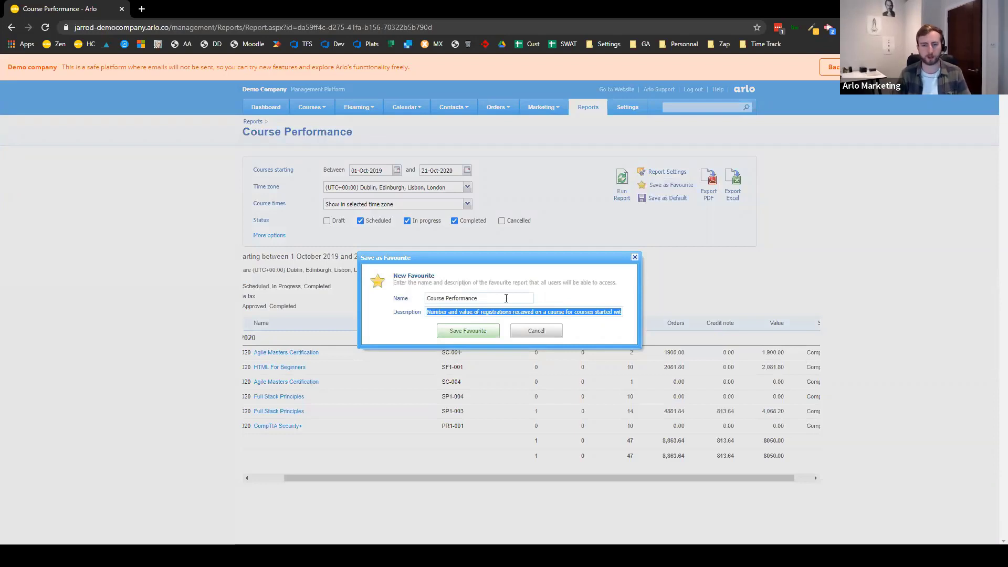
# - Select the 'Course Performance' name in the new favourite dialog
pyautogui.hotkey('shift', 'Tab')
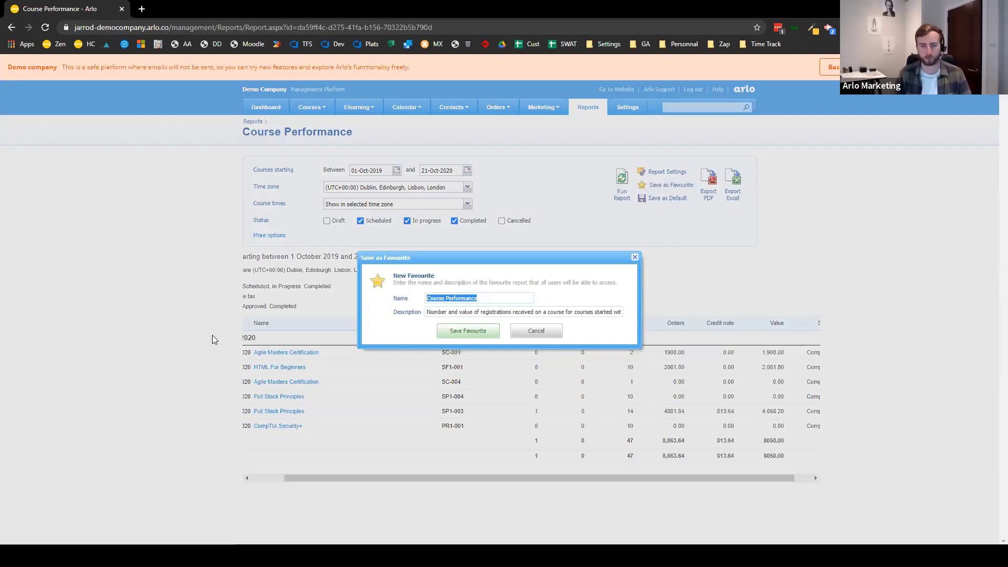
# - Save the expanded Course Performance settings as the report default and as a Course Performance favourite
pyautogui.click(535, 332)
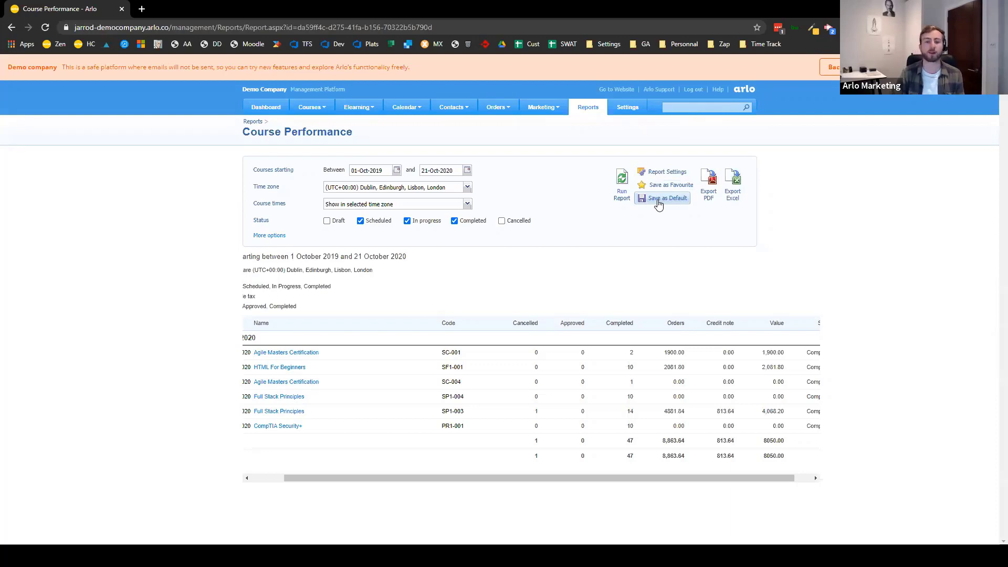
pyautogui.click(270, 235)
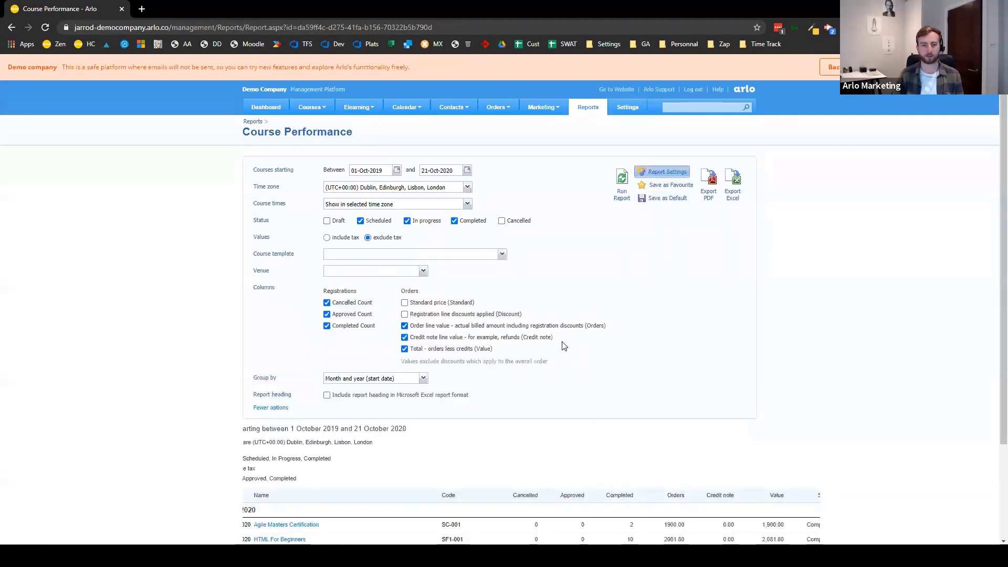
pyautogui.click(666, 199)
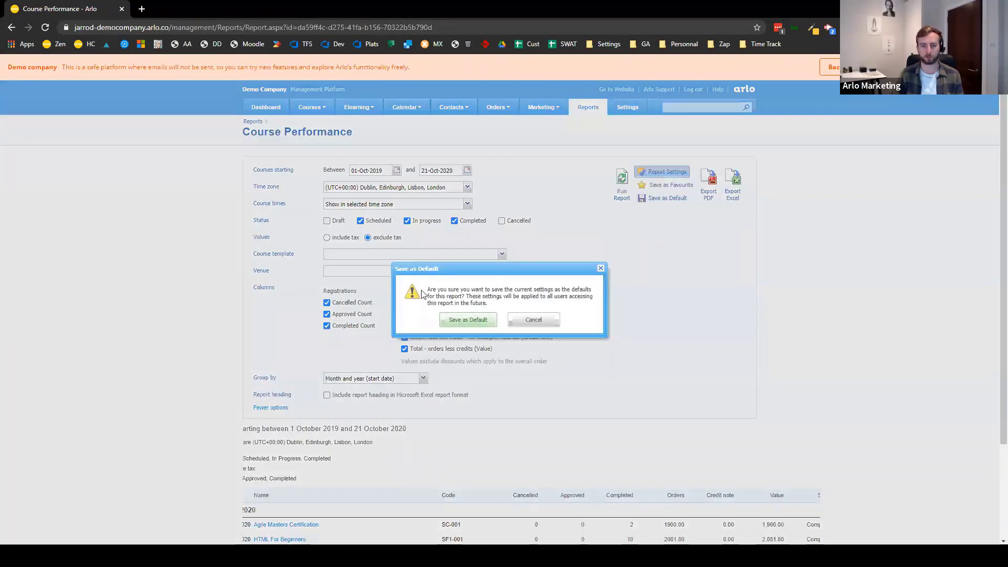
pyautogui.click(461, 321)
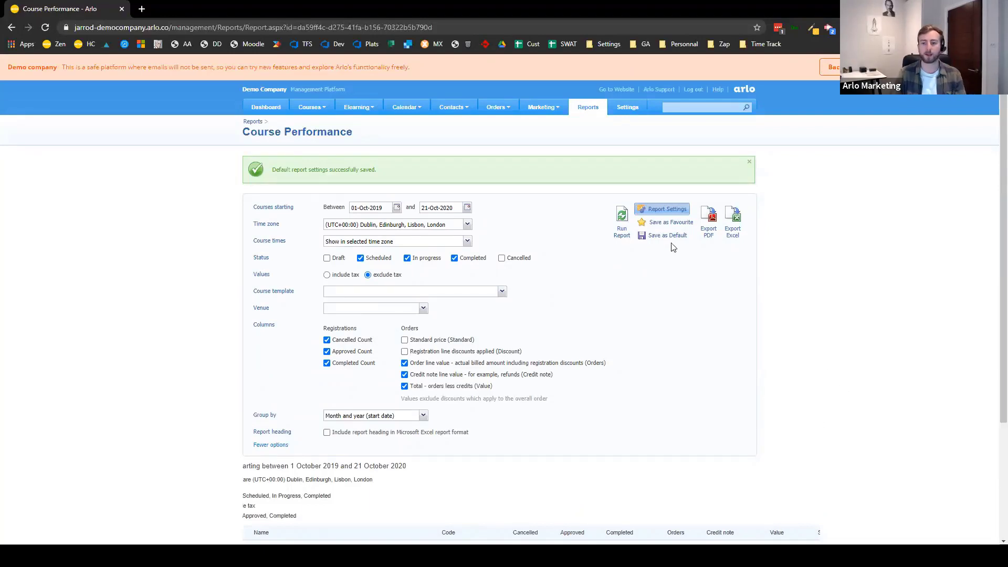
pyautogui.click(675, 224)
pyautogui.click(491, 329)
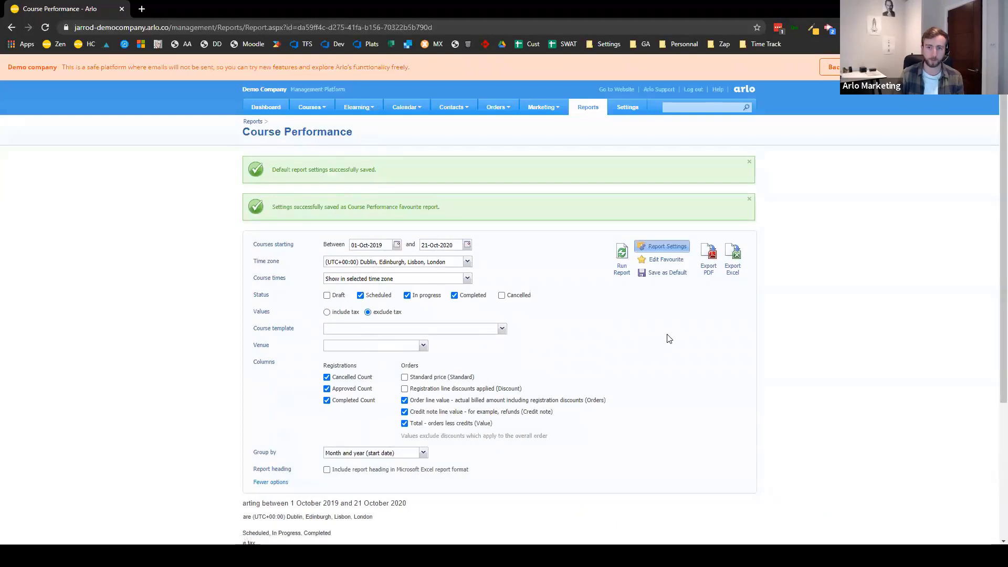
# - Open the Course Performance favourite's scheduling page, then return to Reports and open the advanced Registrations report
pyautogui.click(589, 108)
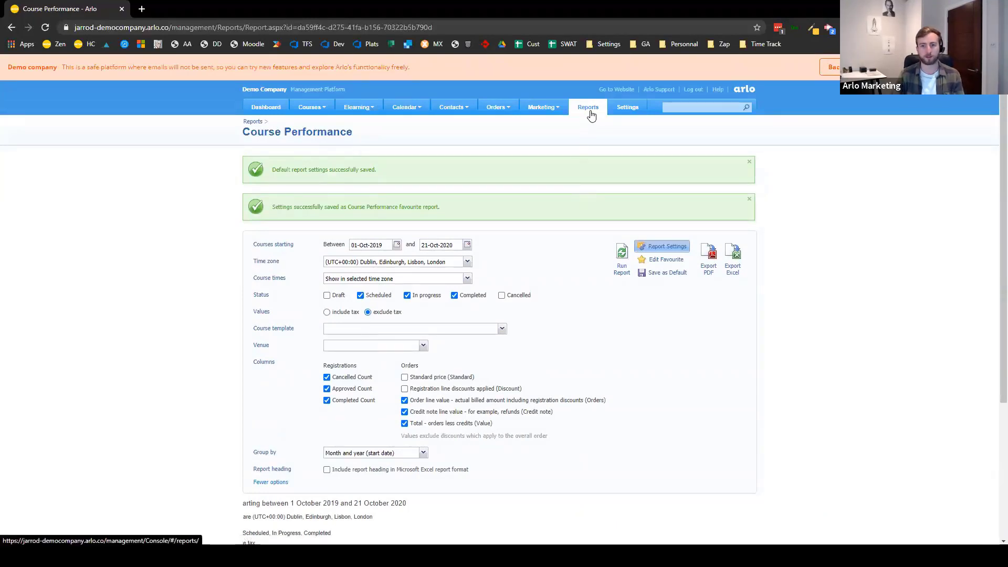
pyautogui.moveTo(561, 120)
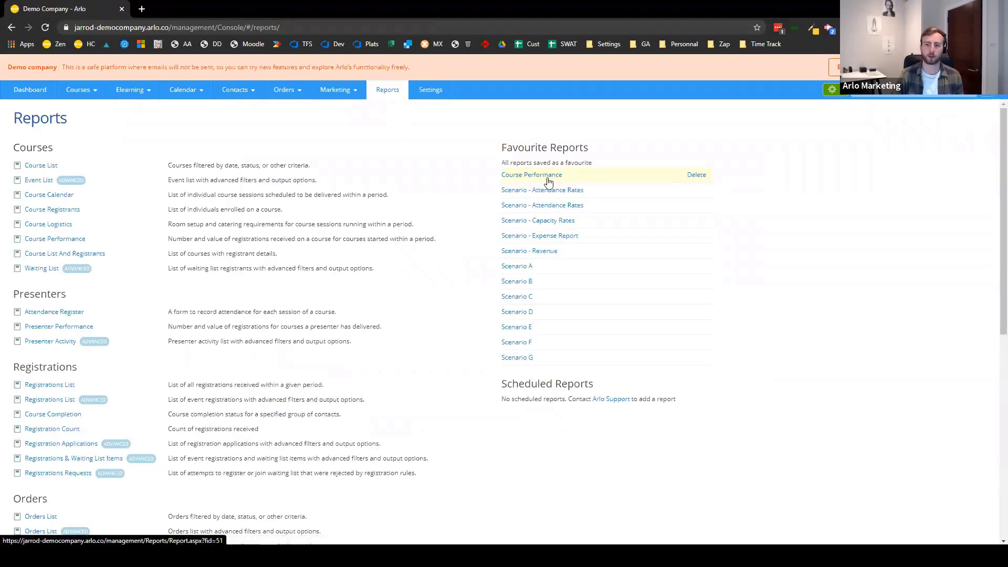
pyautogui.click(546, 176)
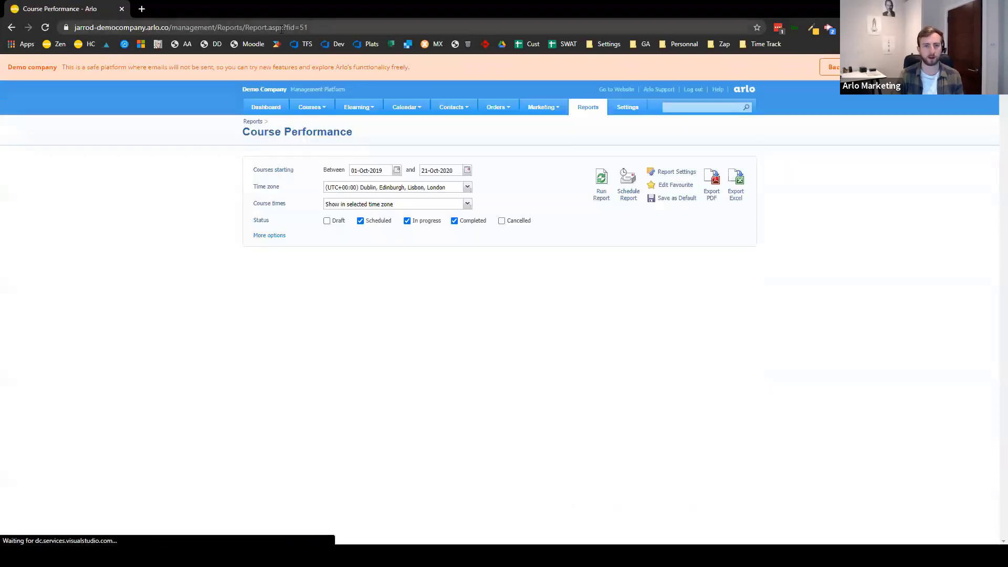
pyautogui.click(628, 185)
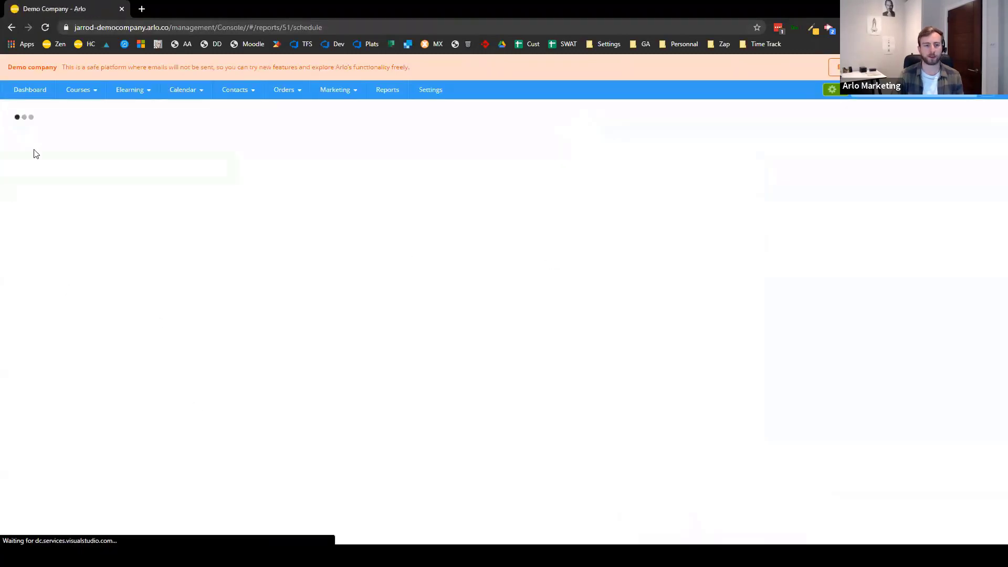
pyautogui.click(388, 91)
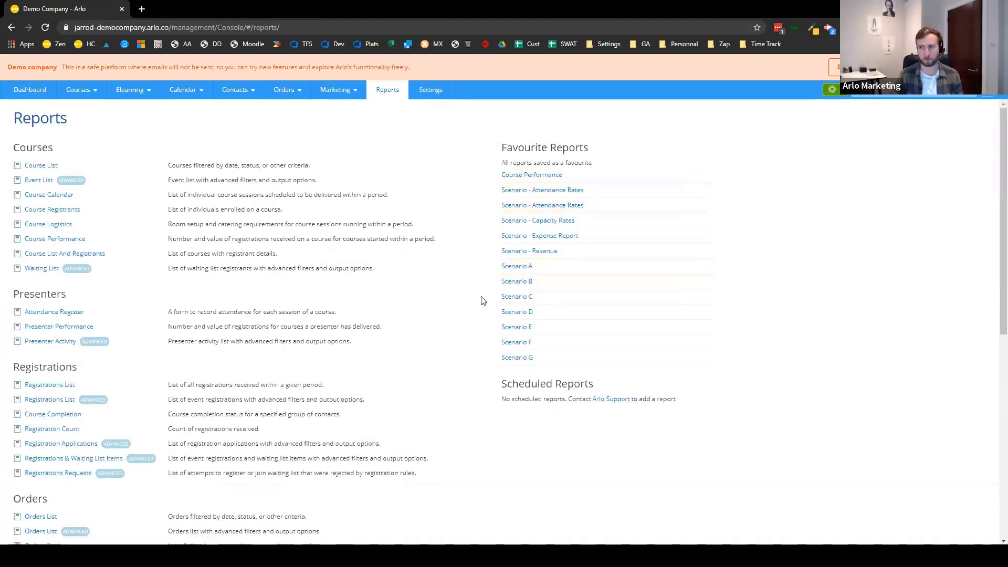
pyautogui.click(61, 401)
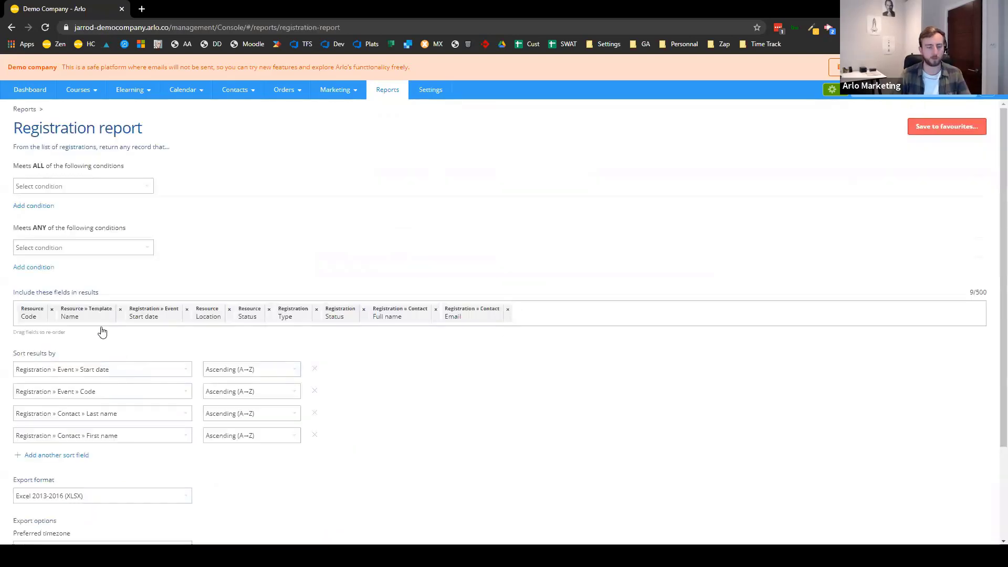
# - Save the advanced Registration report as a favourite named 'Registration Insights'
pyautogui.click(103, 186)
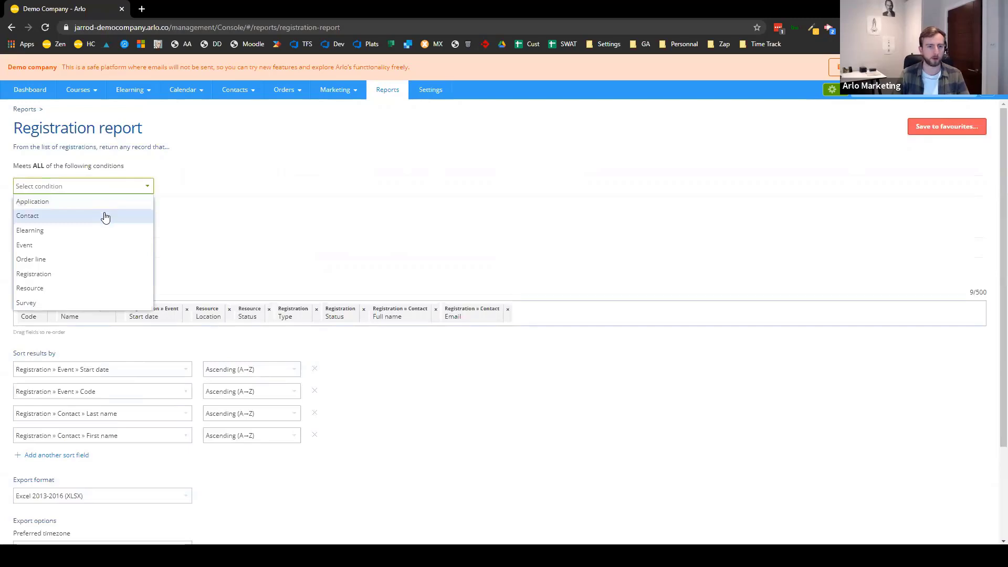
pyautogui.click(436, 217)
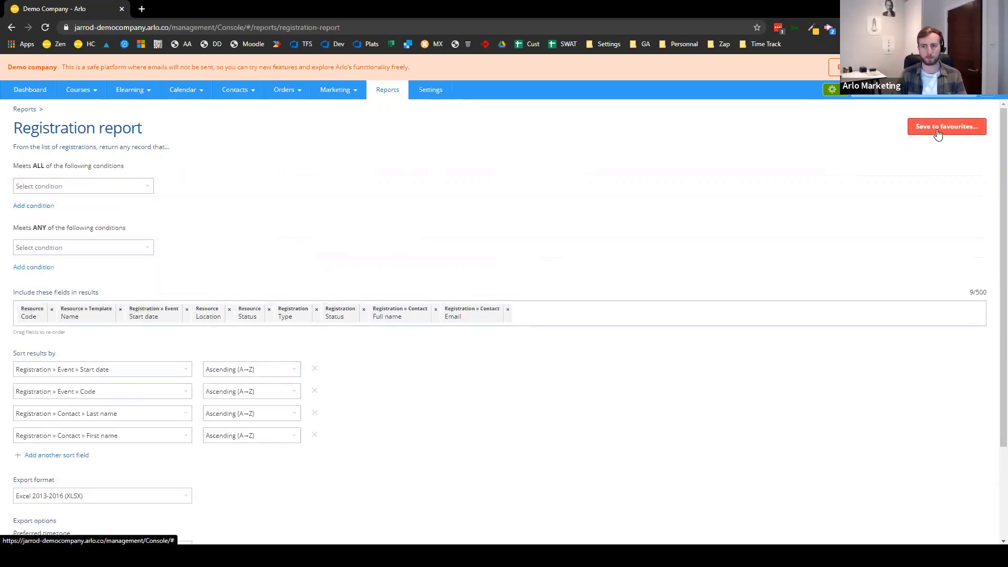
pyautogui.click(935, 137)
pyautogui.write('Registration ')
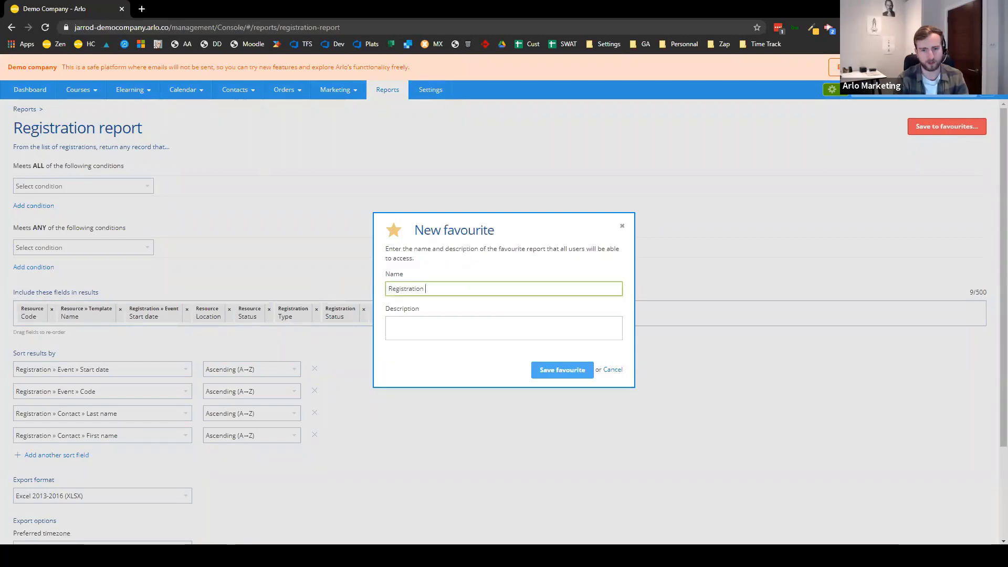
pyautogui.write('Insights')
pyautogui.click(540, 371)
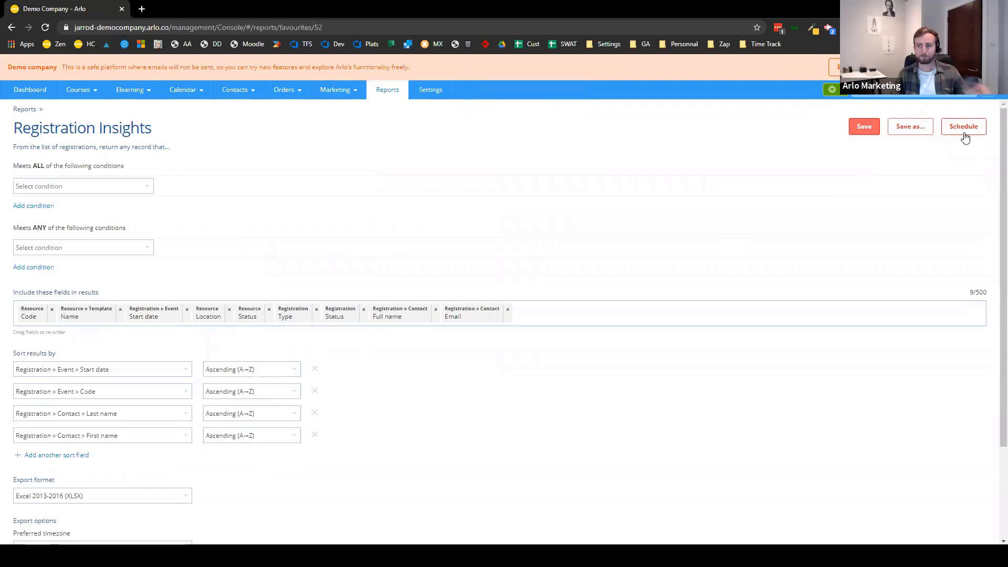
# - Start scheduling Registration Insights and enter the recipient's e-mail address
pyautogui.click(964, 133)
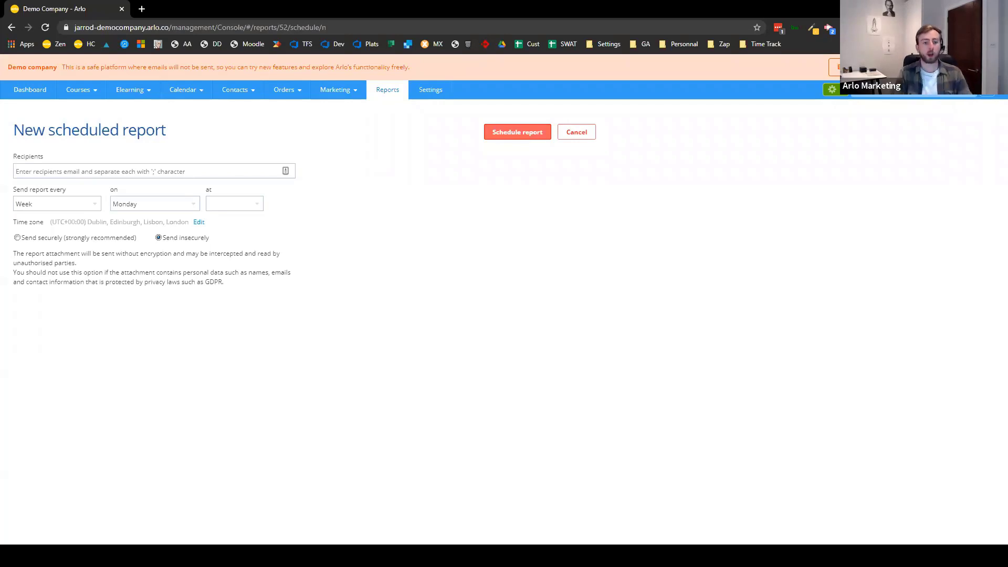
pyautogui.click(243, 170)
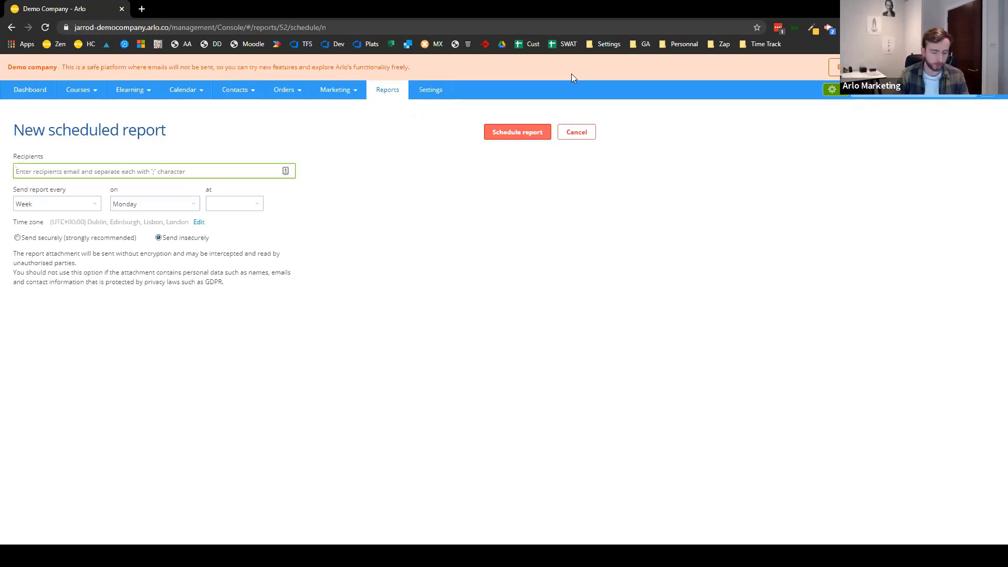
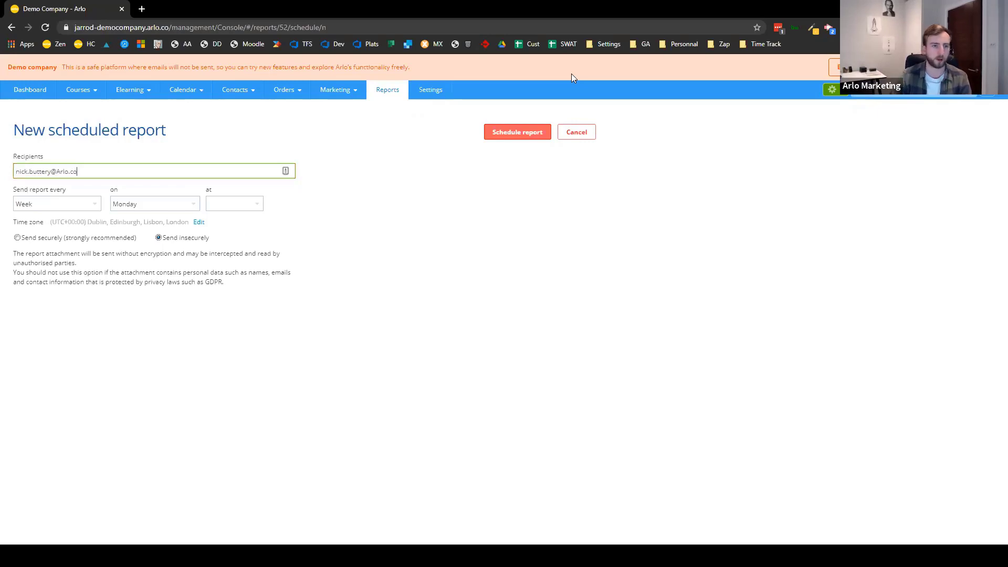
# - Set the schedule to send every month on day 6 at 10:30 AM
pyautogui.click(90, 207)
pyautogui.click(60, 247)
pyautogui.click(196, 207)
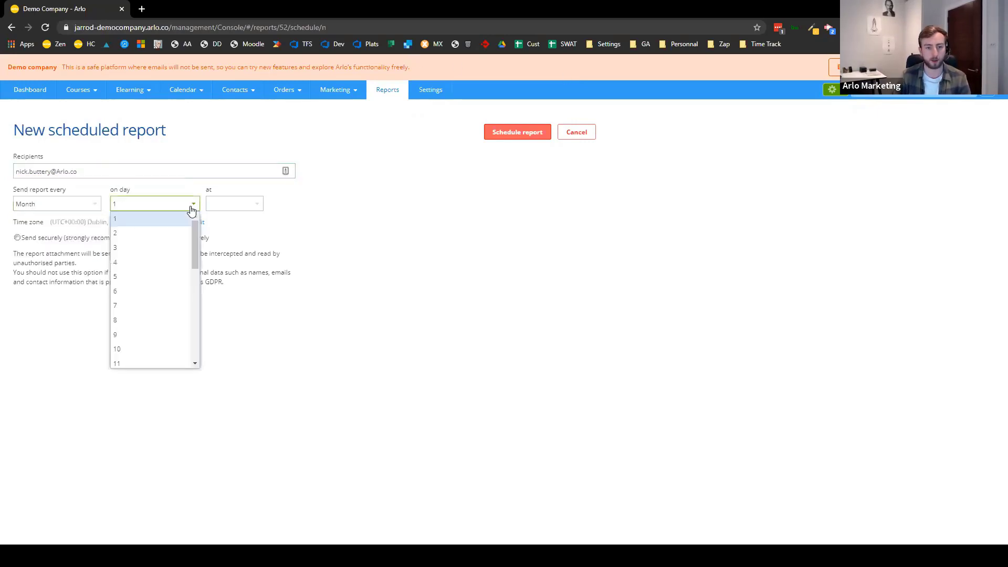
pyautogui.click(143, 294)
pyautogui.click(256, 204)
pyautogui.click(256, 204)
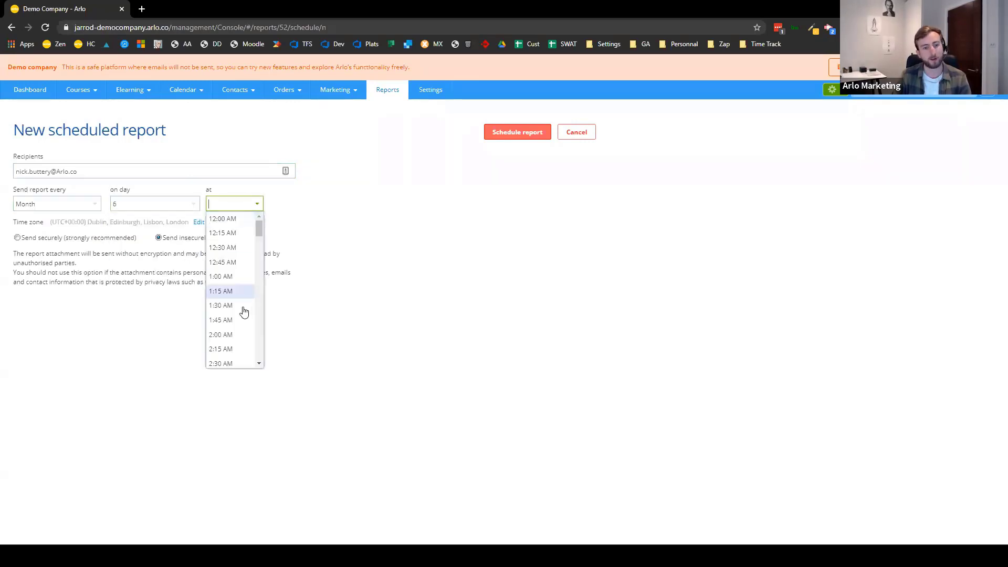
pyautogui.scroll(-6, 223, 329)
pyautogui.scroll(-3, 223, 329)
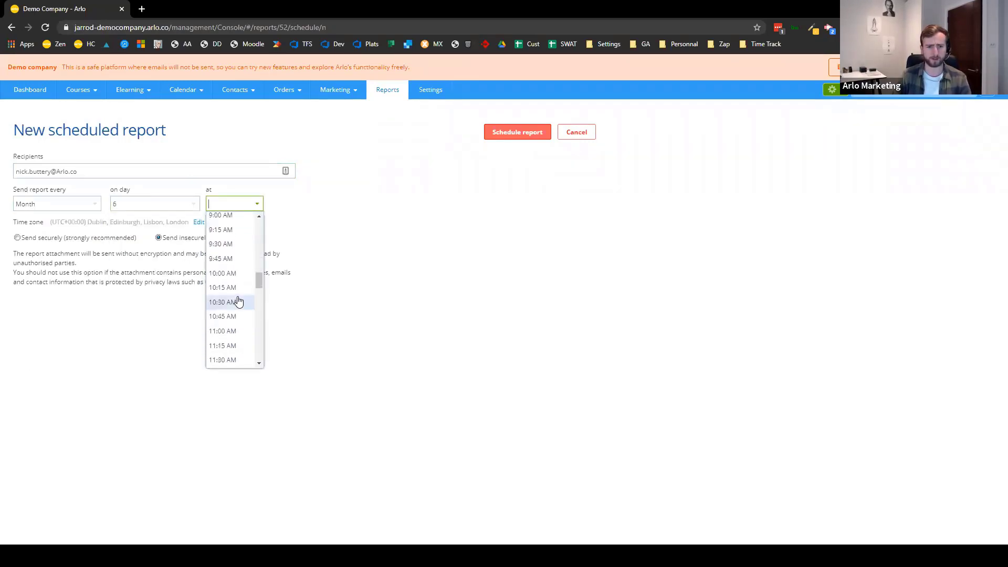
pyautogui.click(239, 300)
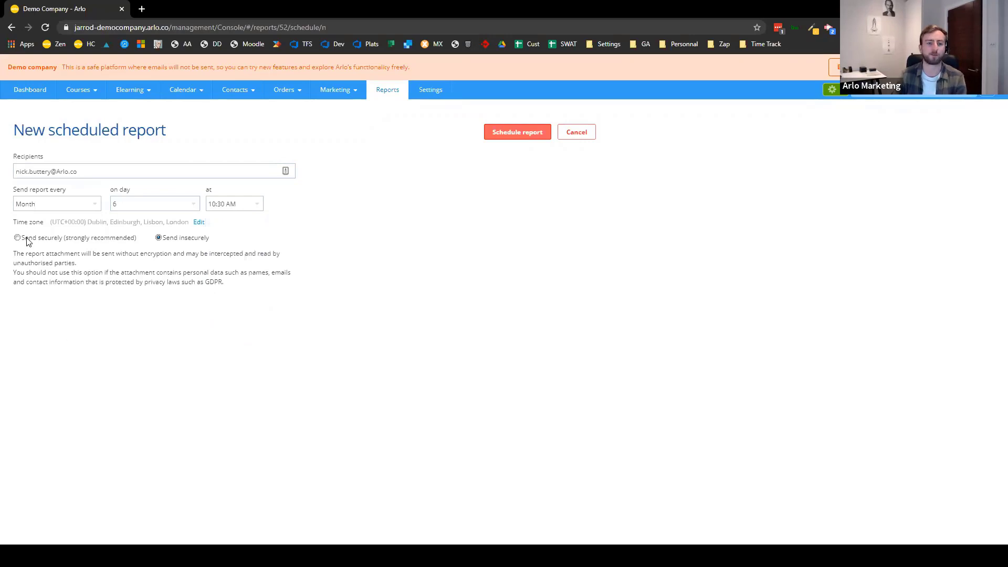
# - Make delivery secure with a password-protected ZIP and create the scheduled report
pyautogui.moveTo(210, 240); pyautogui.dragTo(151, 318)
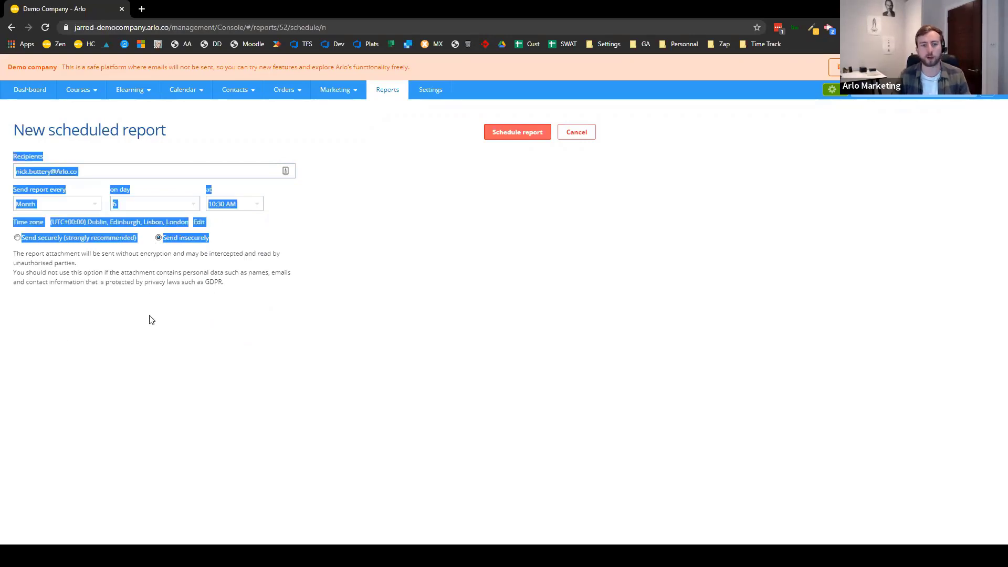
pyautogui.click(173, 302)
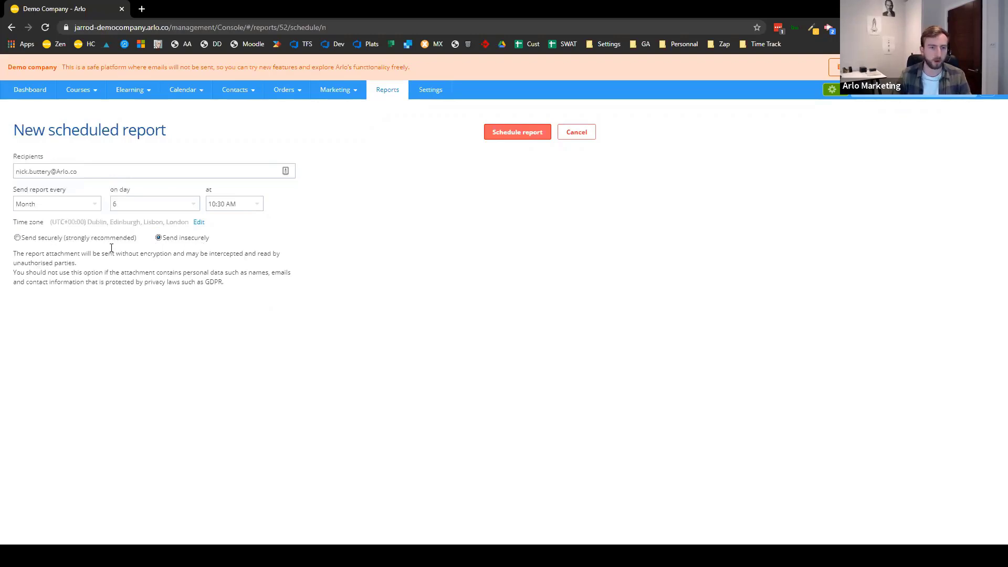
pyautogui.moveTo(107, 243); pyautogui.dragTo(102, 244)
pyautogui.click(89, 300)
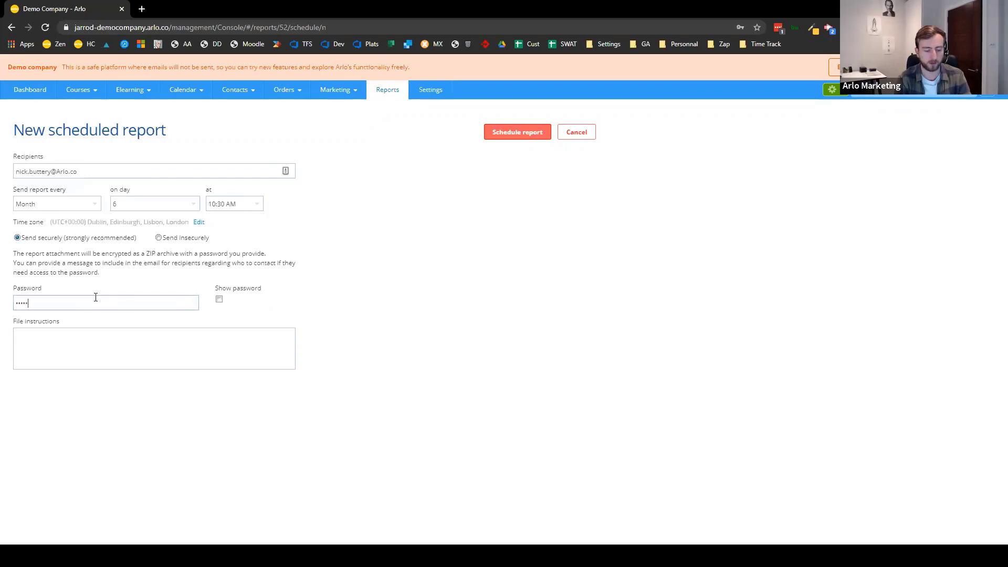
pyautogui.click(90, 349)
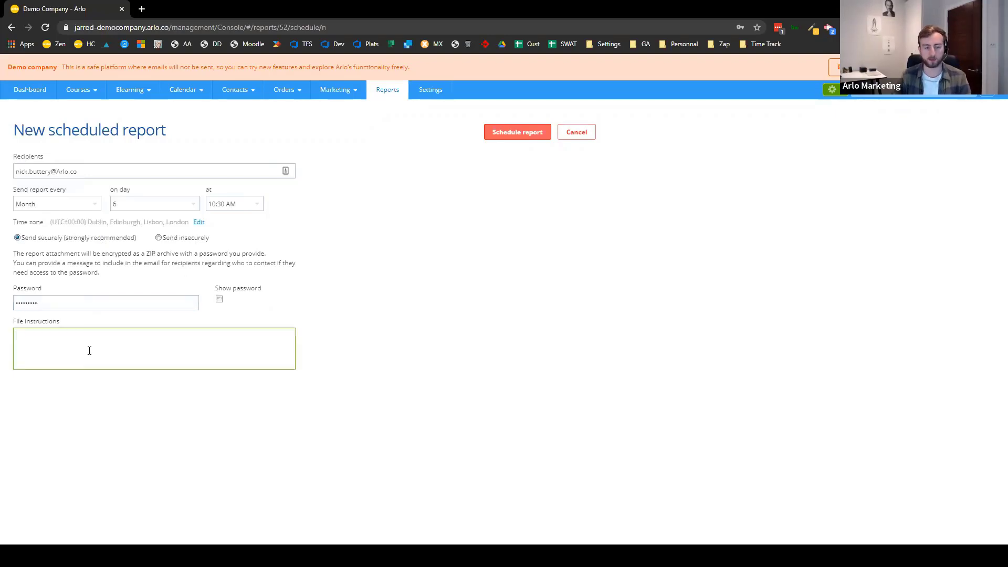
pyautogui.tripleClick(180, 257)
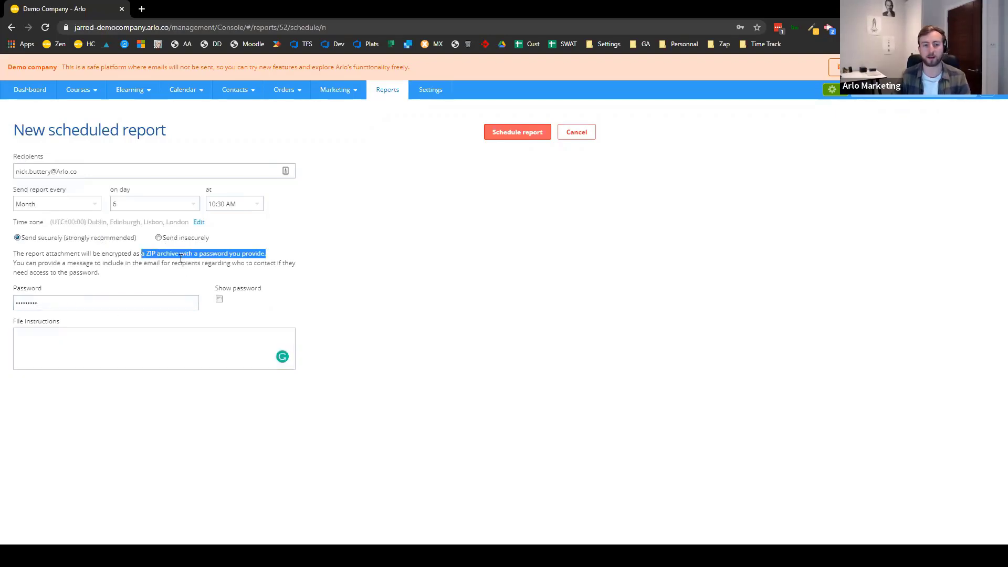
pyautogui.click(654, 241)
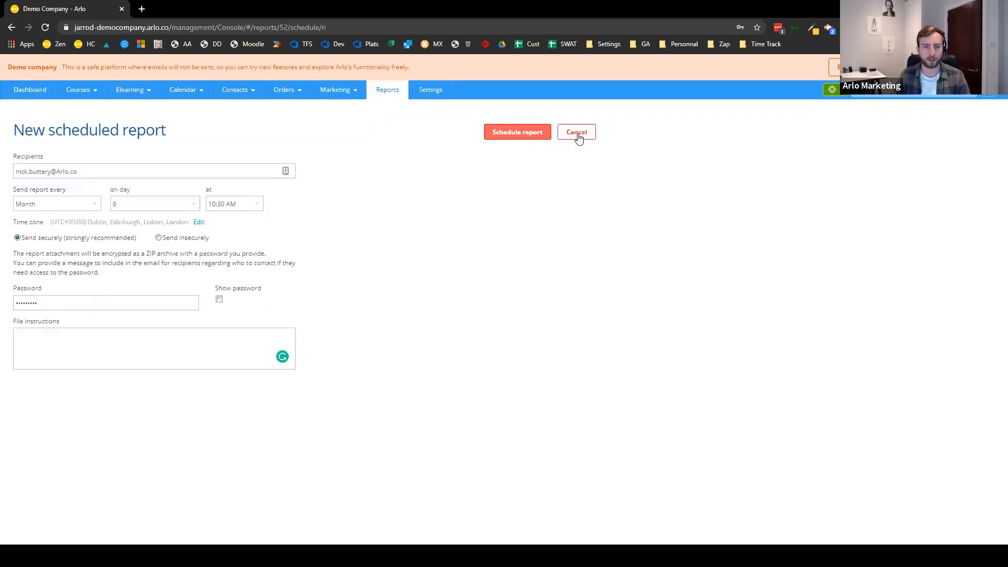
pyautogui.click(542, 135)
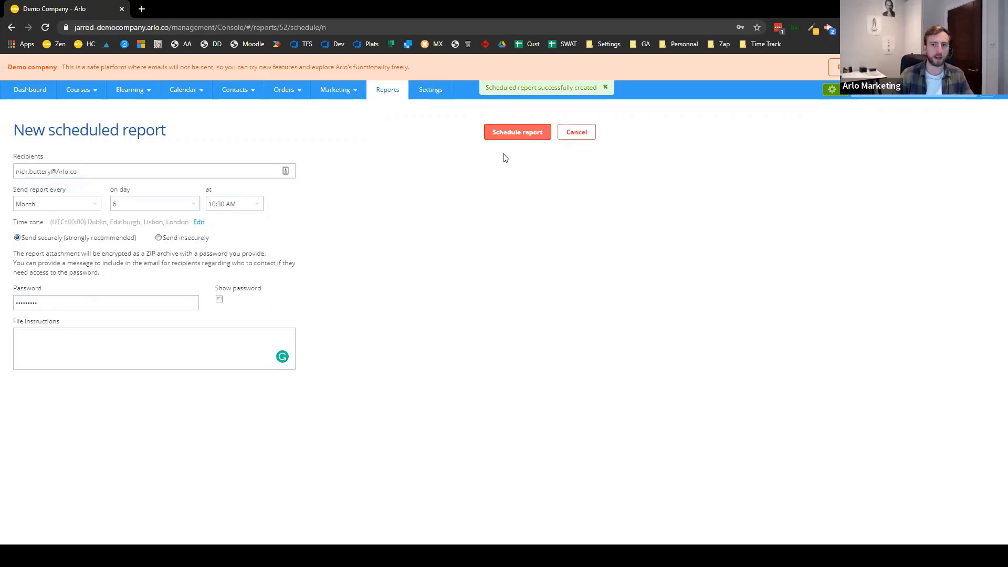
pyautogui.click(387, 98)
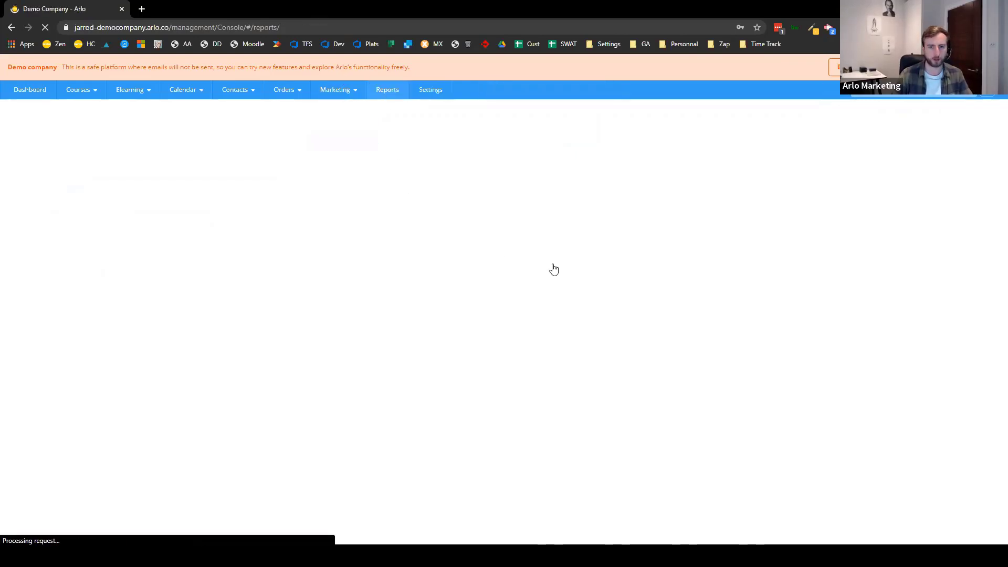
# - Open the Registration Insights favourite and switch its export format to CSV
pyautogui.click(730, 202)
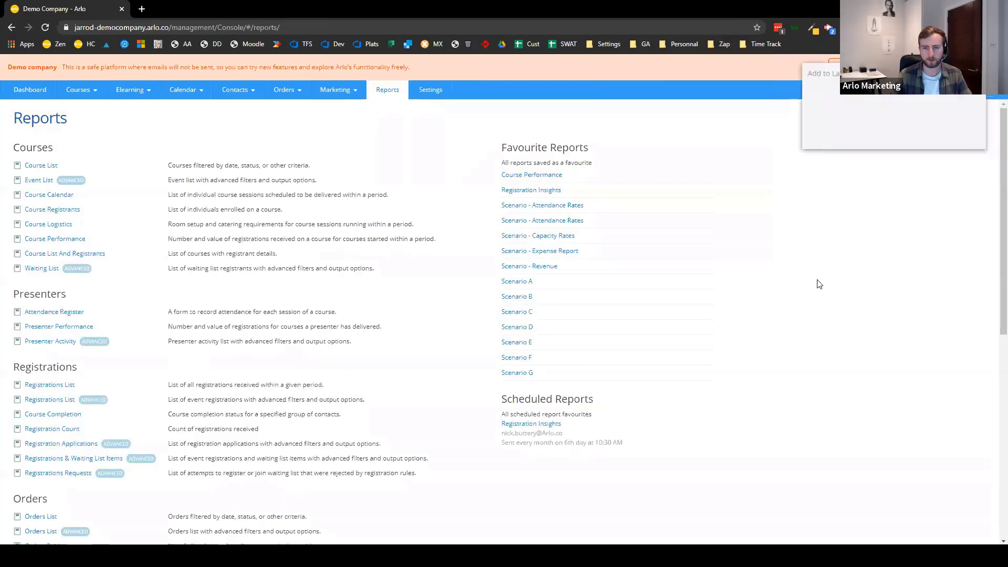
pyautogui.click(907, 135)
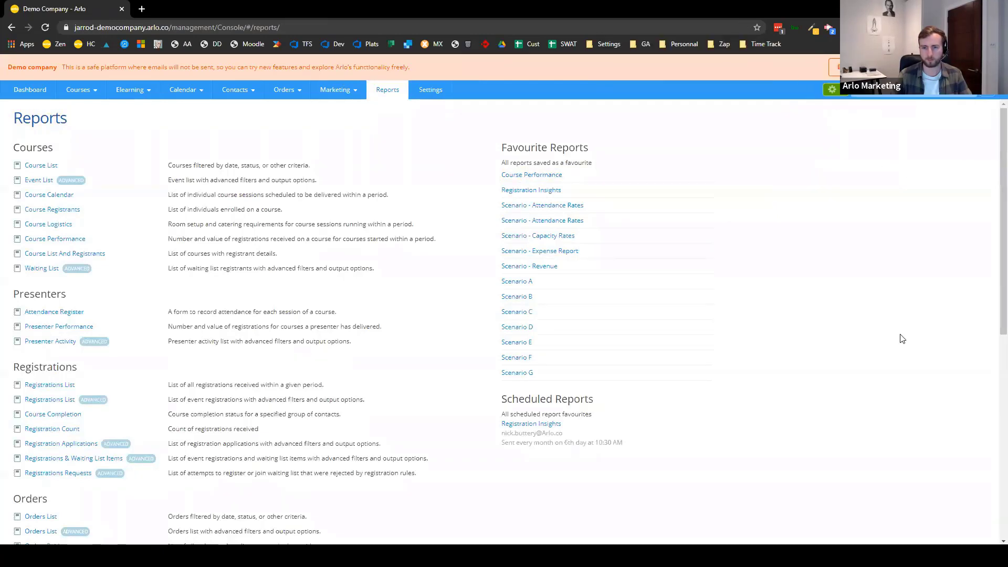
pyautogui.click(533, 190)
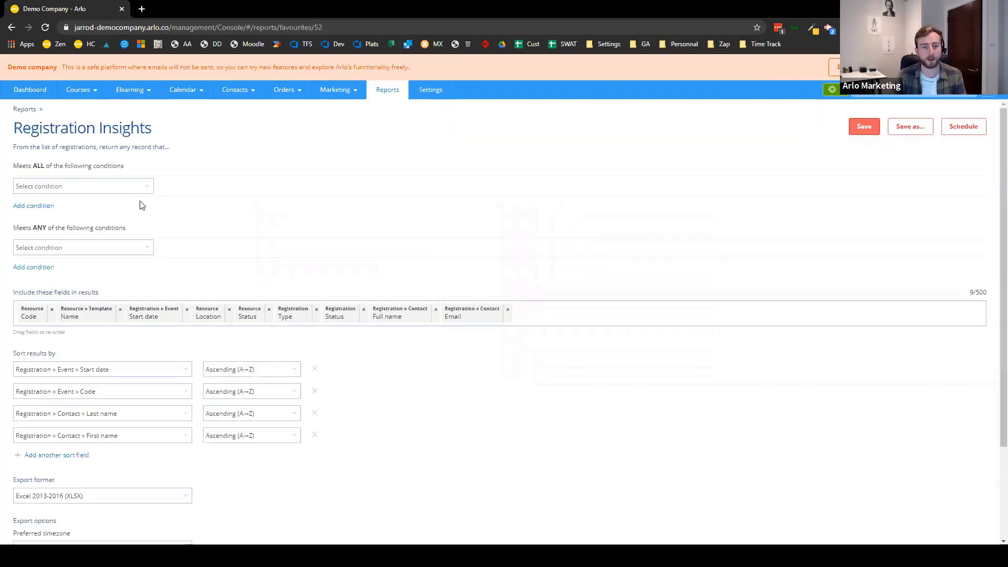
pyautogui.scroll(-3, 144, 203)
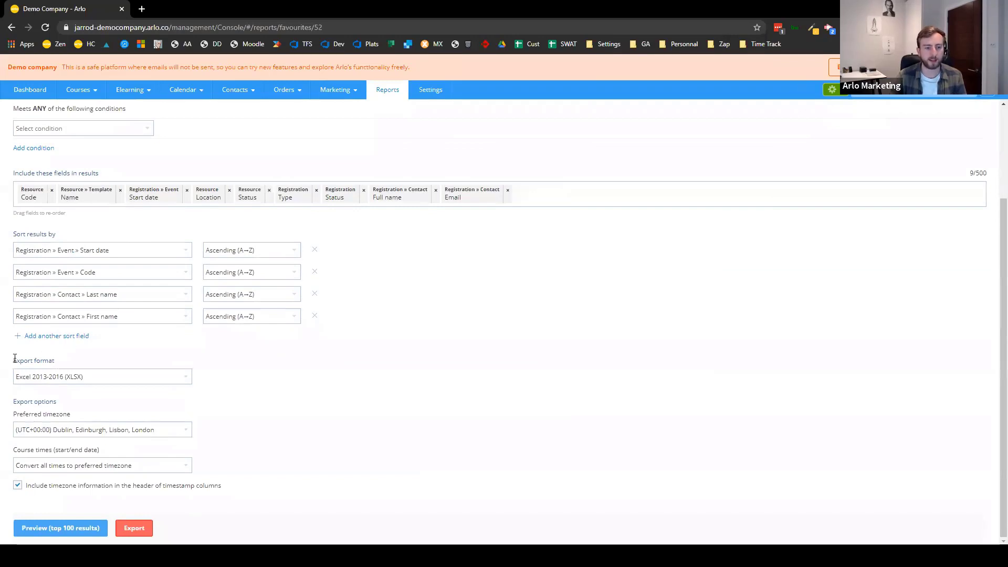
pyautogui.moveTo(19, 358); pyautogui.dragTo(174, 362)
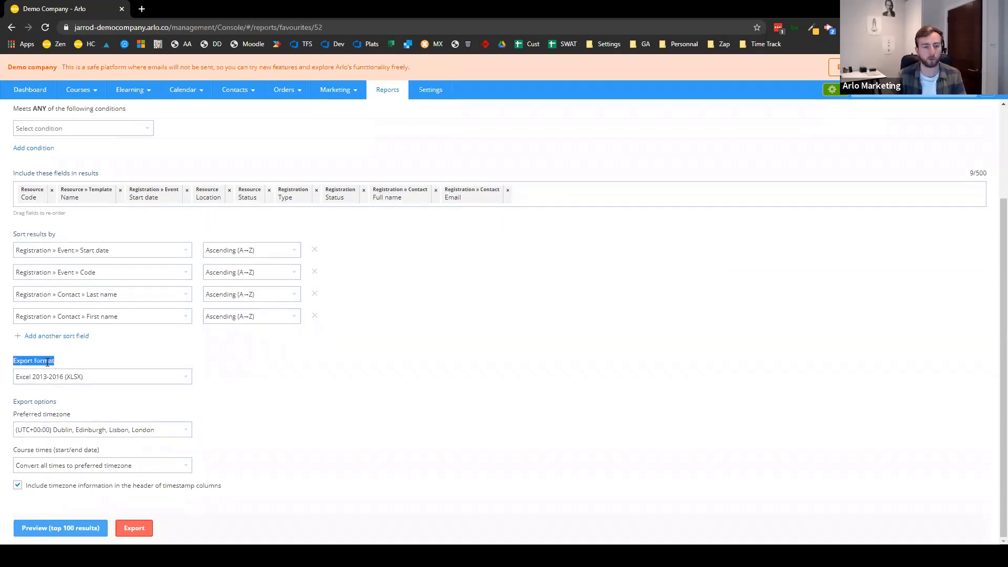
pyautogui.click(121, 378)
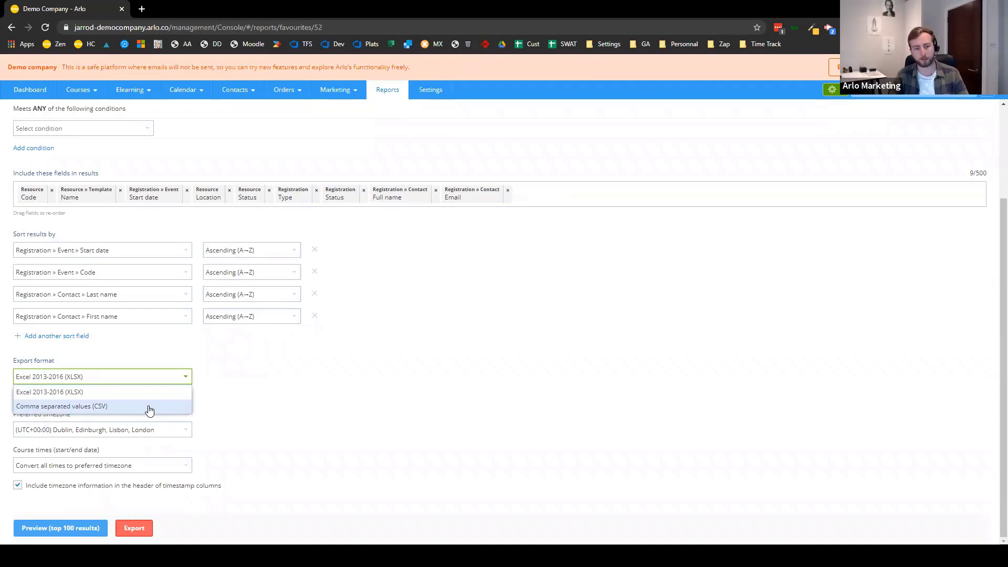
pyautogui.click(150, 407)
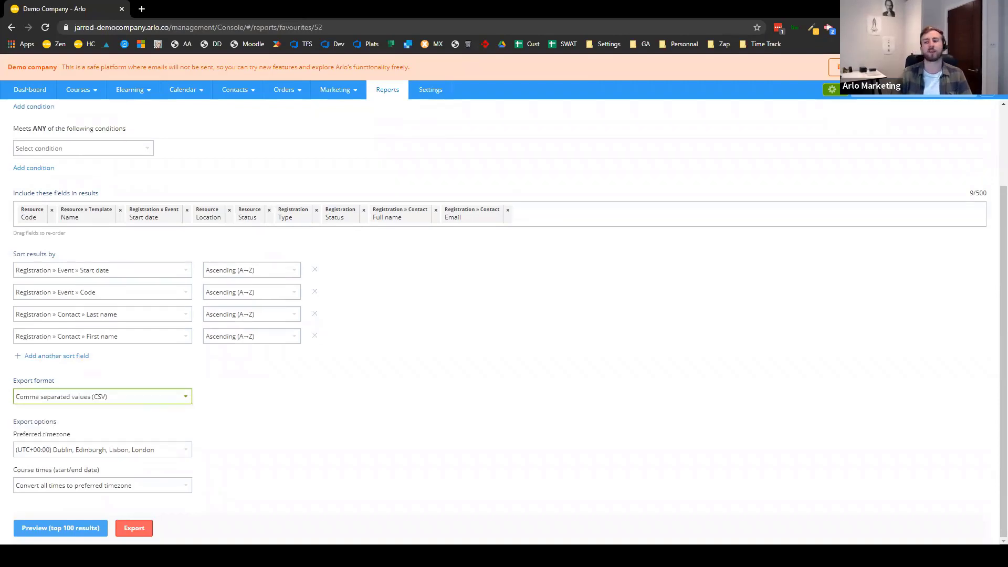
# - Save the Registration Insights favourite and save its scheduled-report settings
pyautogui.scroll(2, 994, 415)
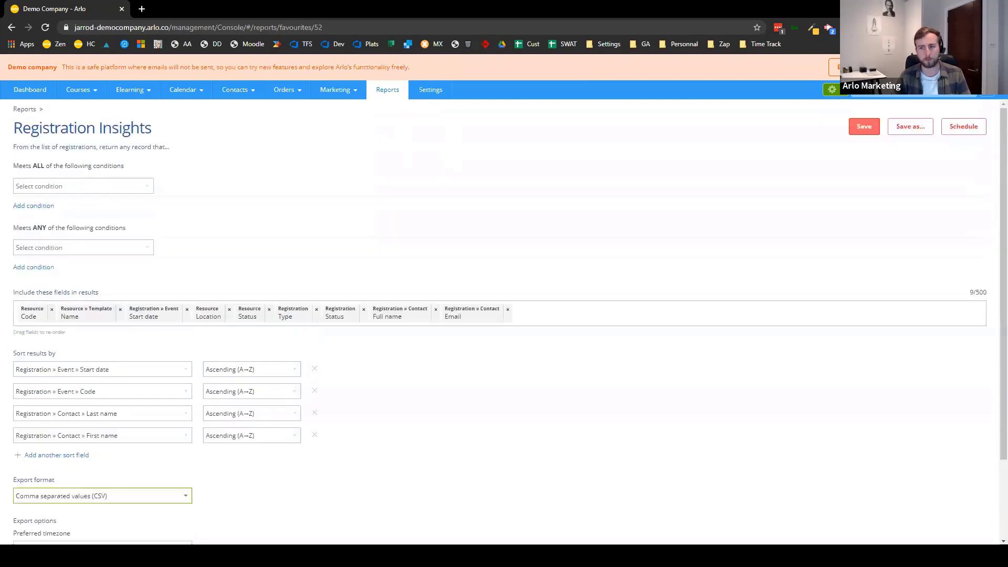
pyautogui.click(872, 127)
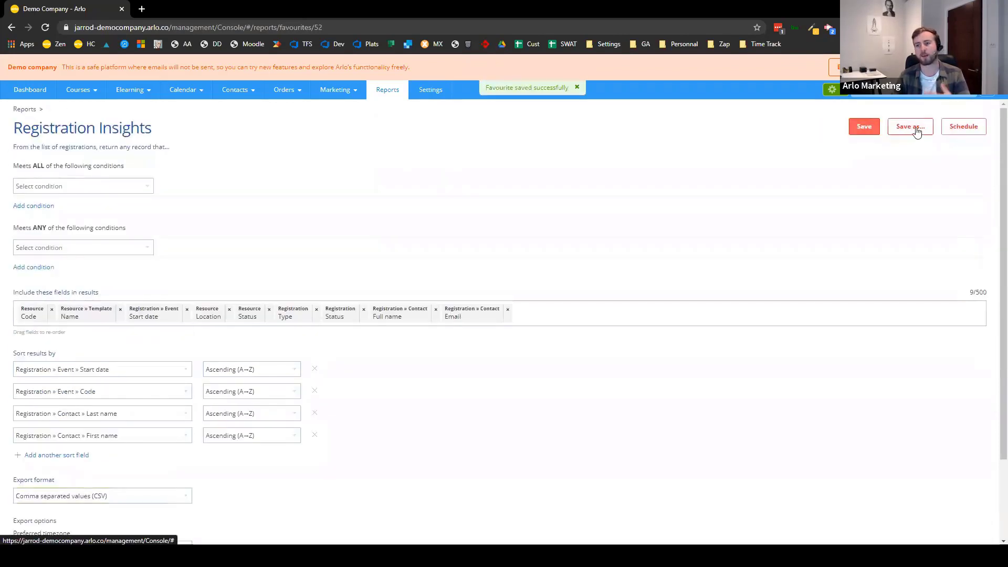
pyautogui.click(963, 128)
pyautogui.click(427, 134)
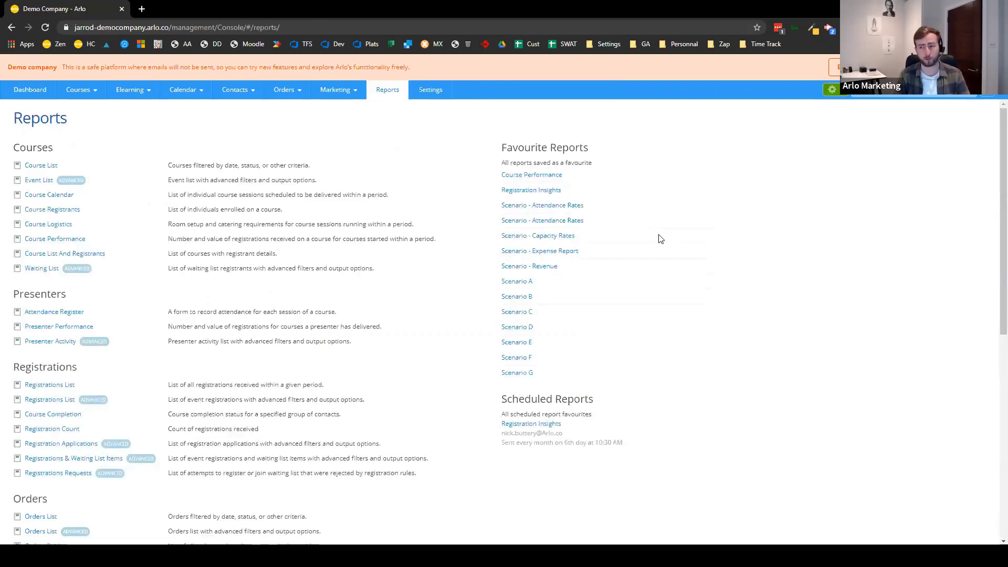
# - Edit the Registration Insights scheduled report, run it immediately, and view the sent communication
pyautogui.scroll(-3, 544, 321)
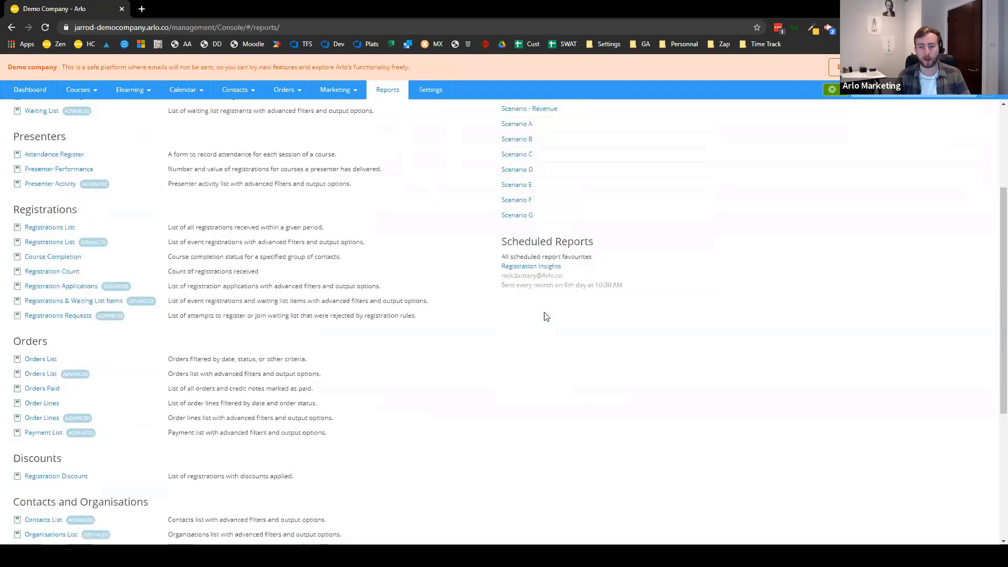
pyautogui.moveTo(482, 229); pyautogui.dragTo(688, 285)
pyautogui.click(687, 292)
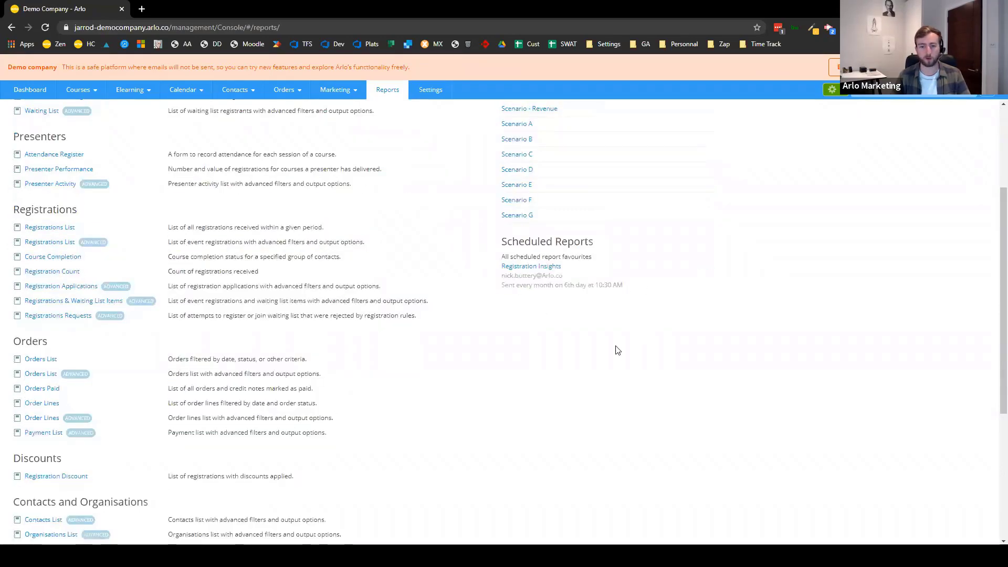
pyautogui.moveTo(693, 267)
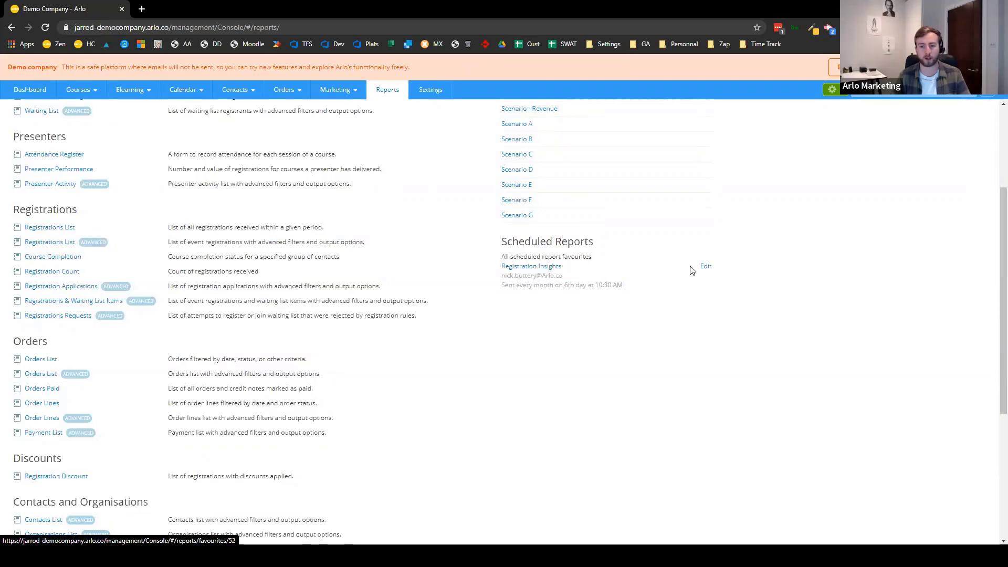
pyautogui.click(705, 267)
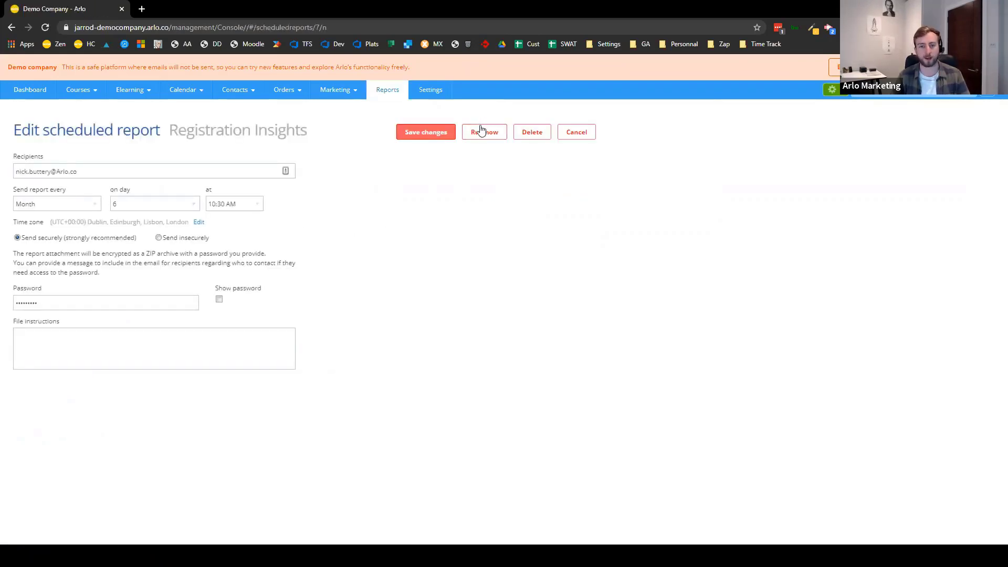
pyautogui.click(485, 133)
pyautogui.click(502, 330)
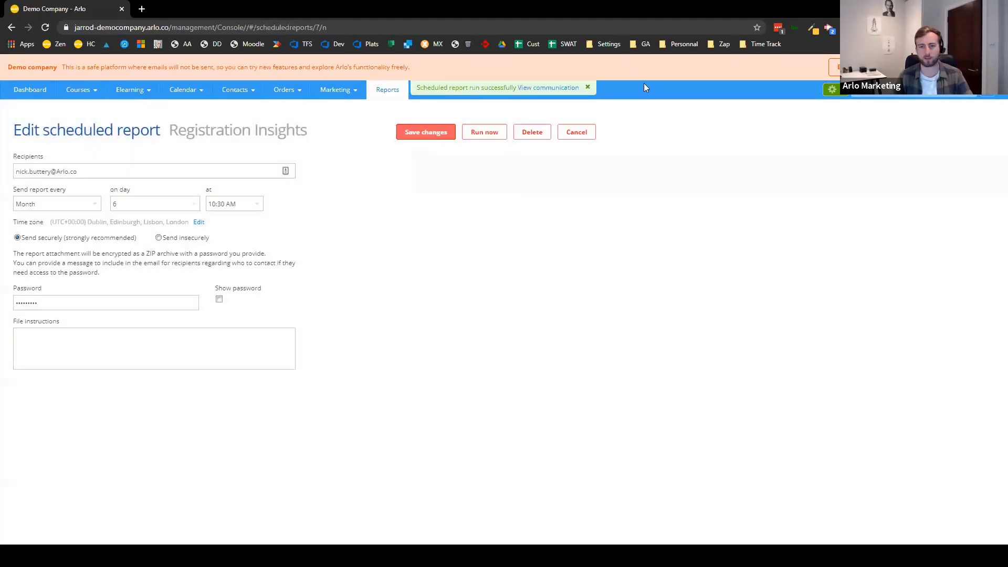
pyautogui.click(542, 92)
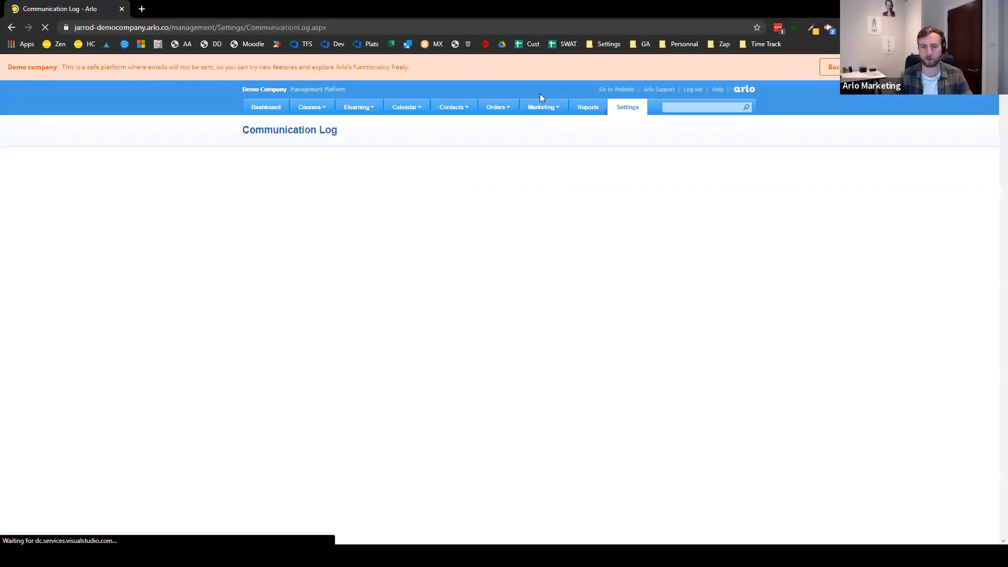
# - Open the Registration Insights report email, download its attachment, close the preview, and return to the slides
pyautogui.click(479, 215)
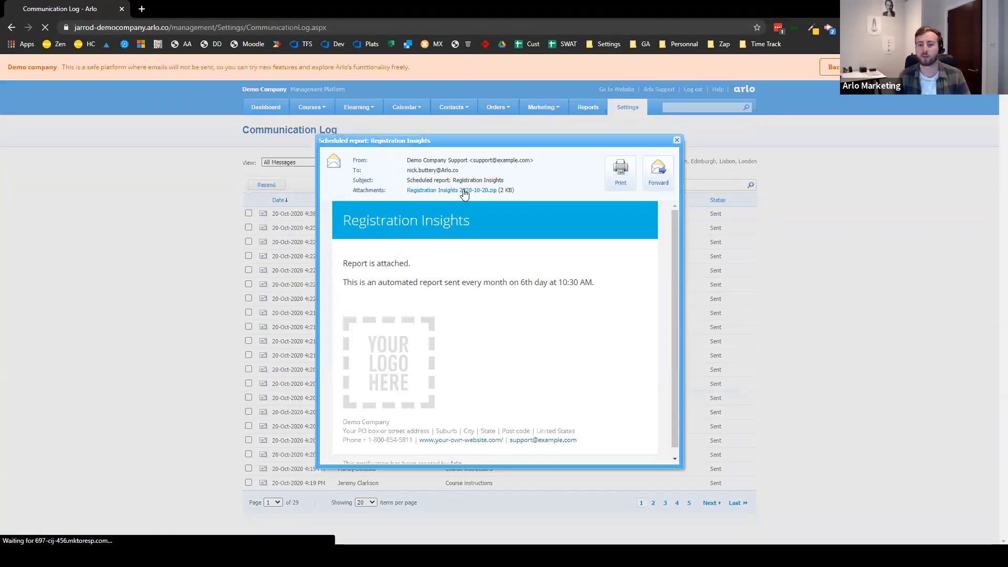
pyautogui.click(464, 195)
pyautogui.click(56, 529)
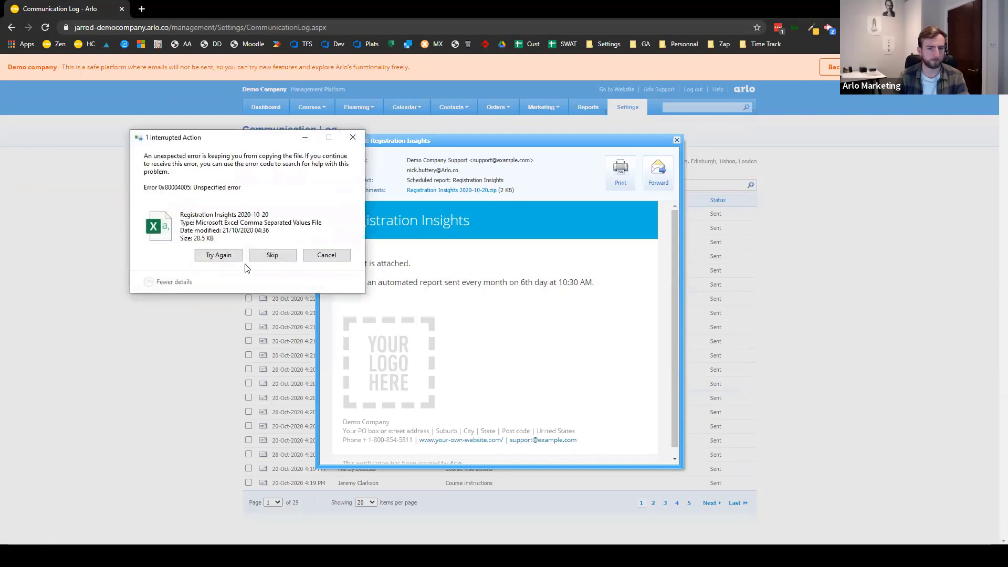
pyautogui.click(274, 257)
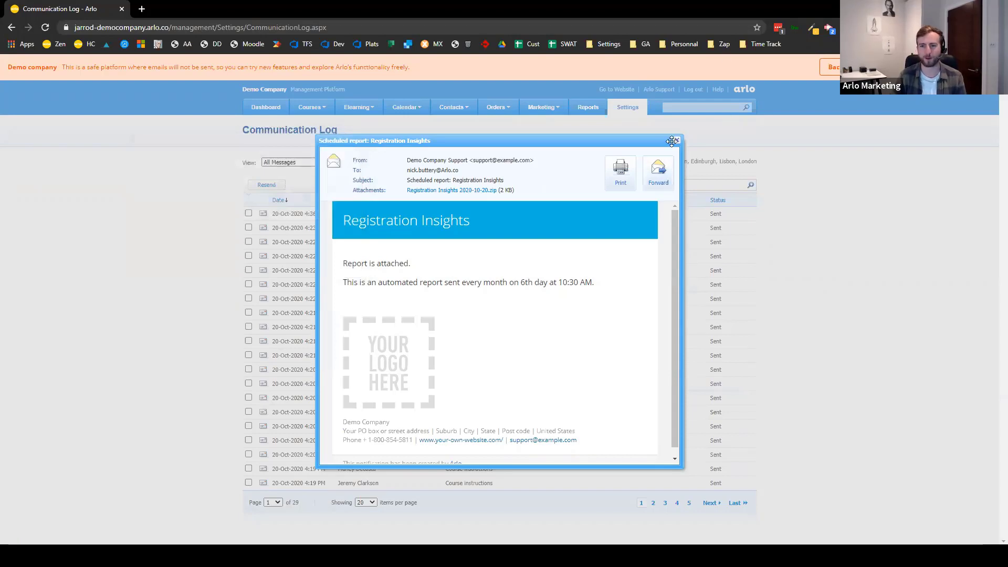
pyautogui.click(677, 142)
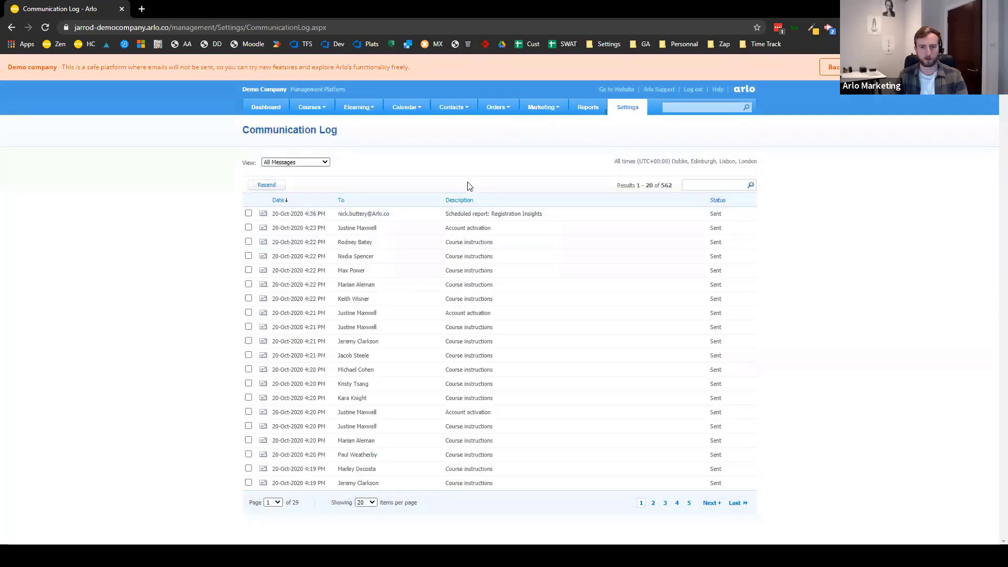
pyautogui.hotkey('alt', 'Tab')
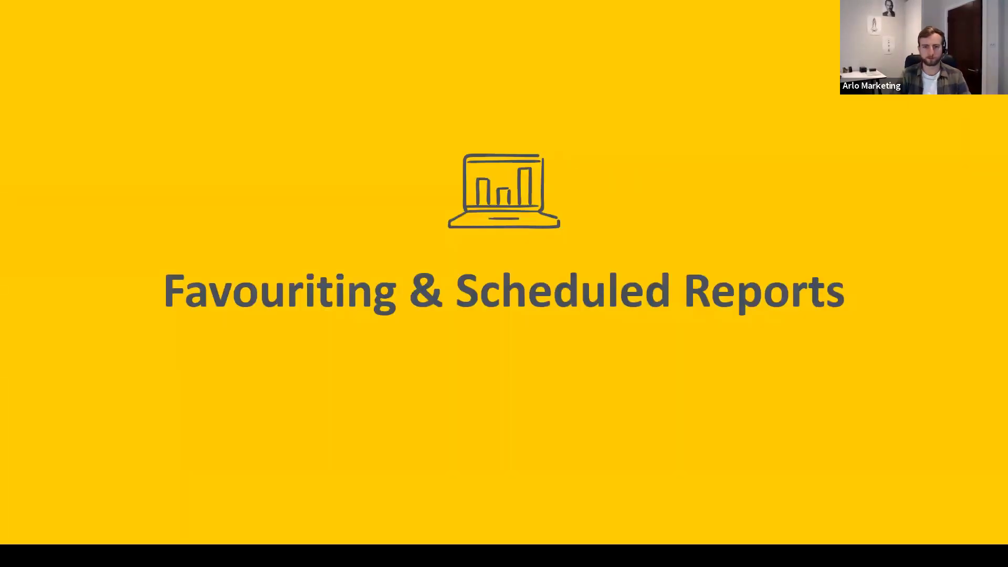
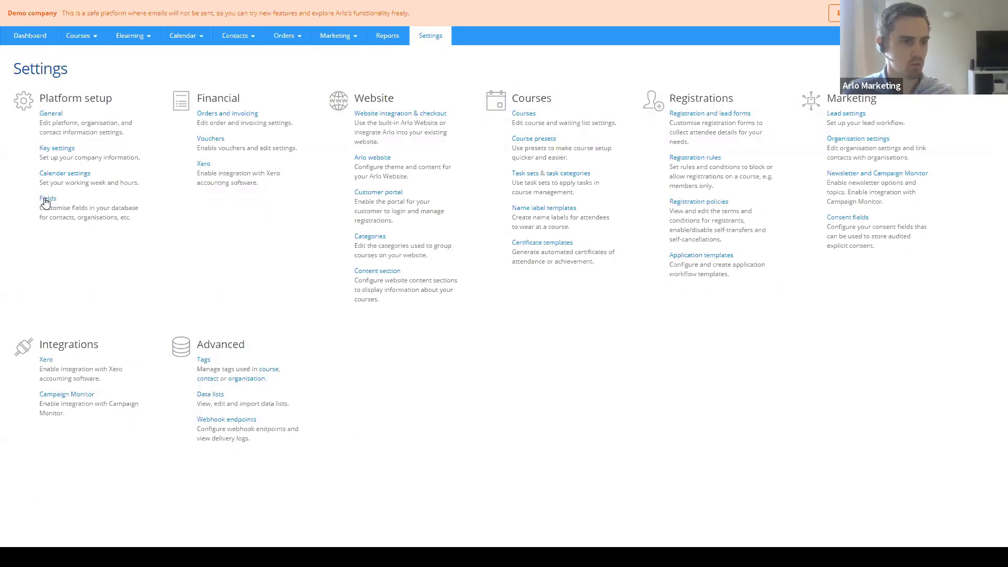
# - Show the Courses custom fields list, with Fixed Costs and Variable Costs active
pyautogui.click(42, 200)
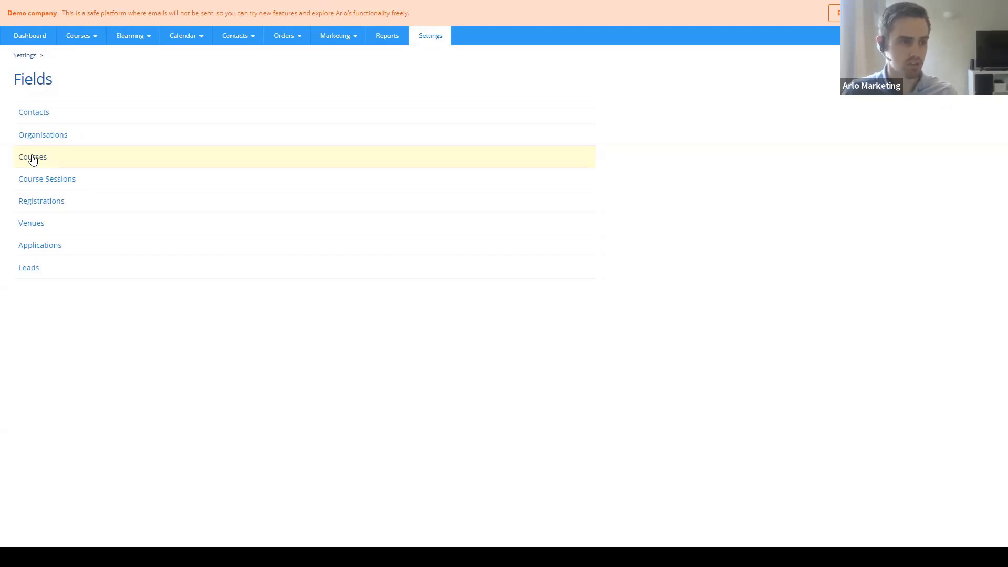
pyautogui.click(33, 160)
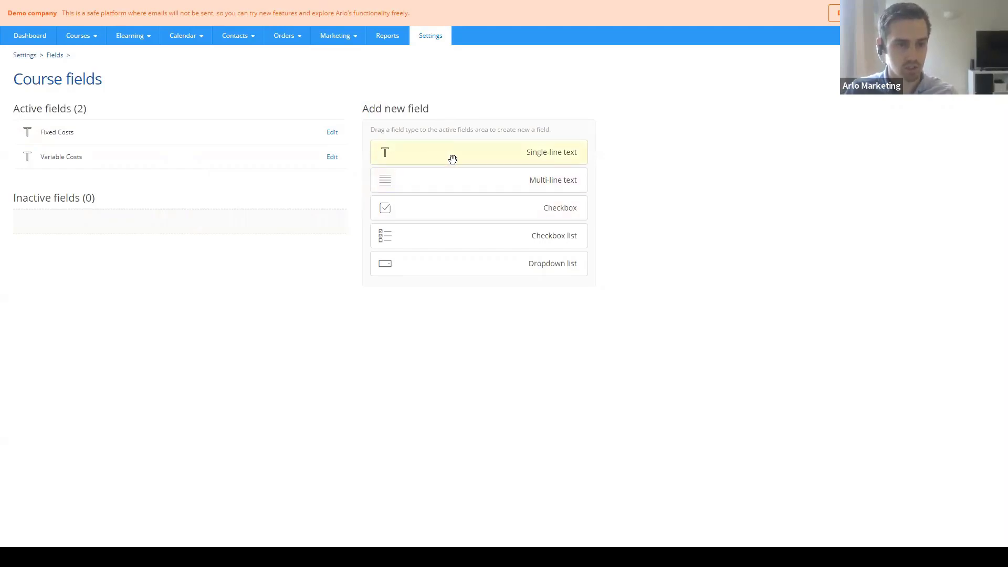
pyautogui.moveTo(459, 145); pyautogui.dragTo(125, 136)
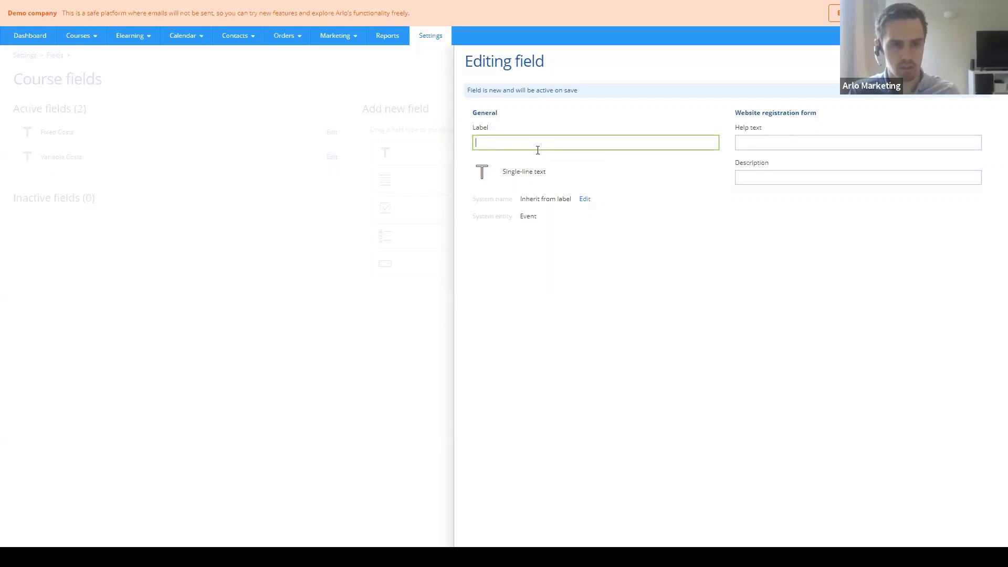
pyautogui.write('Fixed')
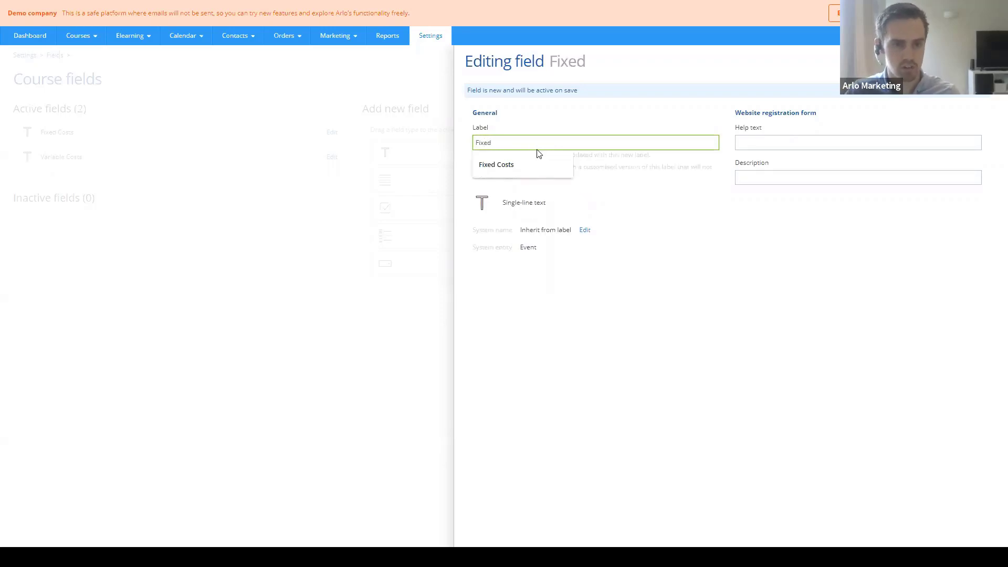
pyautogui.click(527, 162)
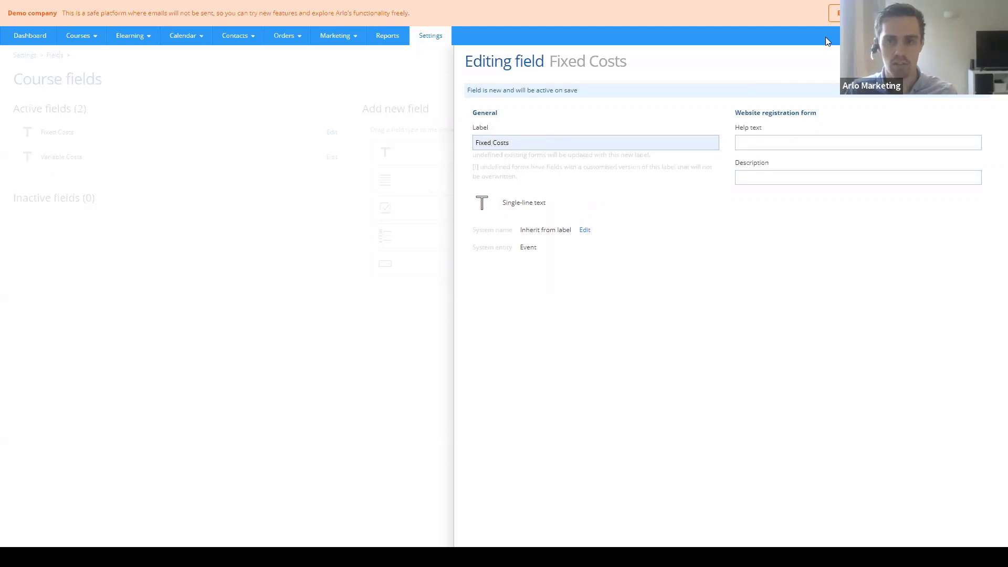
pyautogui.click(348, 156)
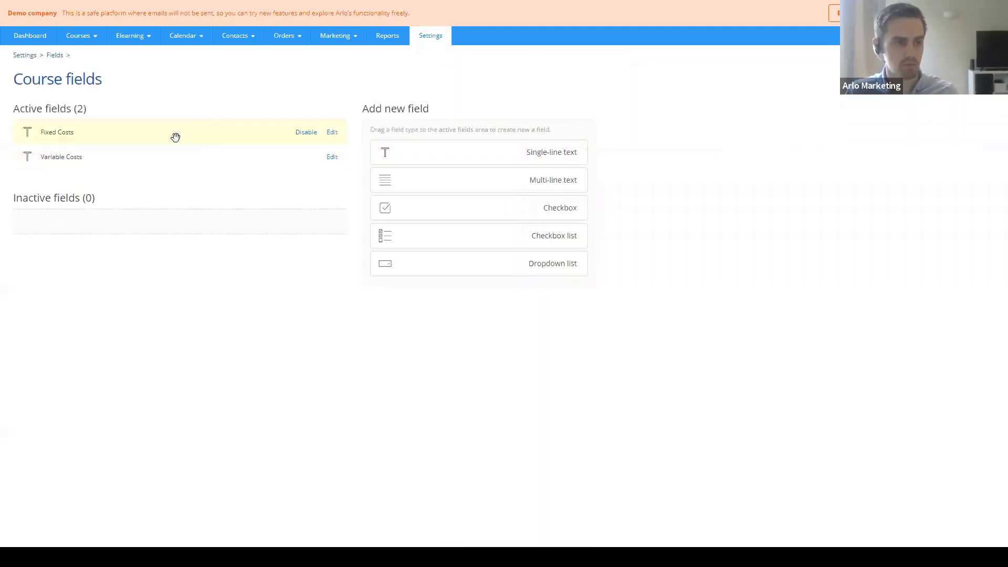
pyautogui.moveTo(80, 38)
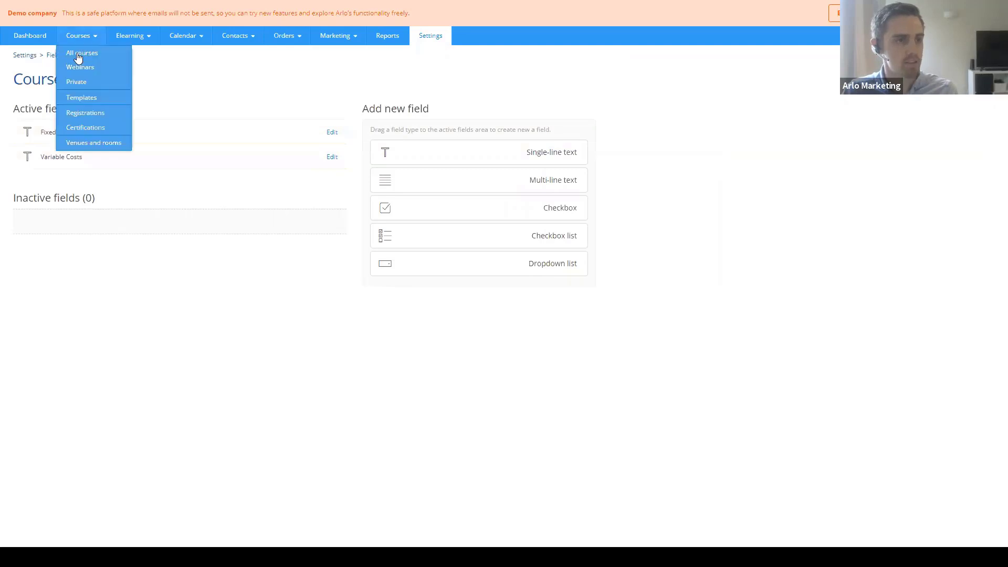
# - Start a trial new course, entering '11' in the name, duration, summary and description fields
pyautogui.click(78, 55)
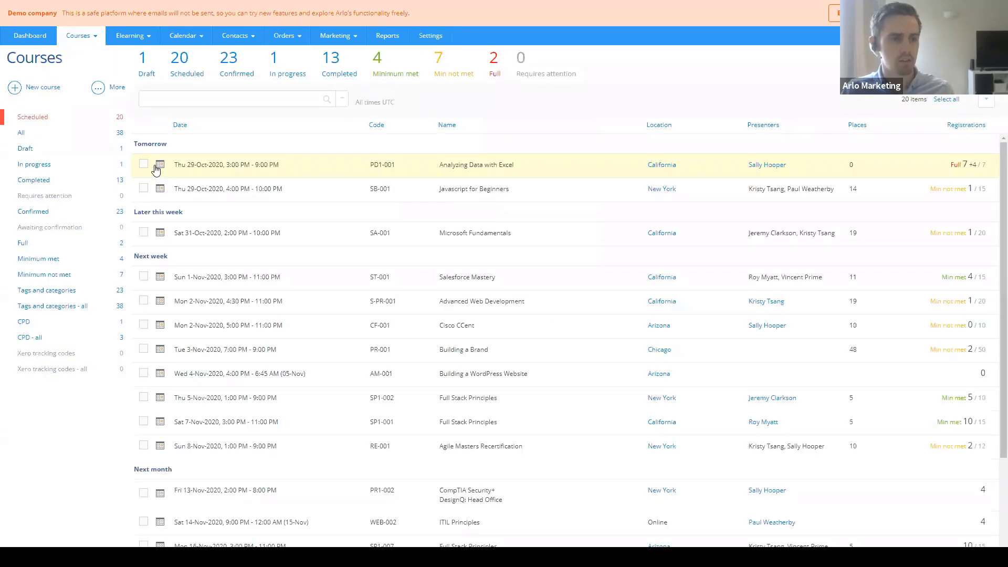
pyautogui.click(32, 92)
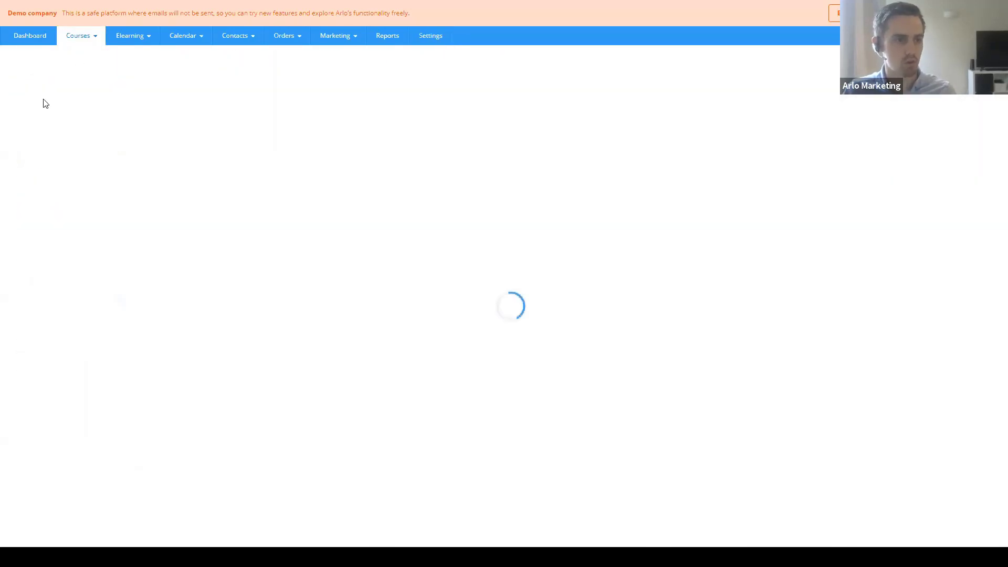
pyautogui.click(576, 58)
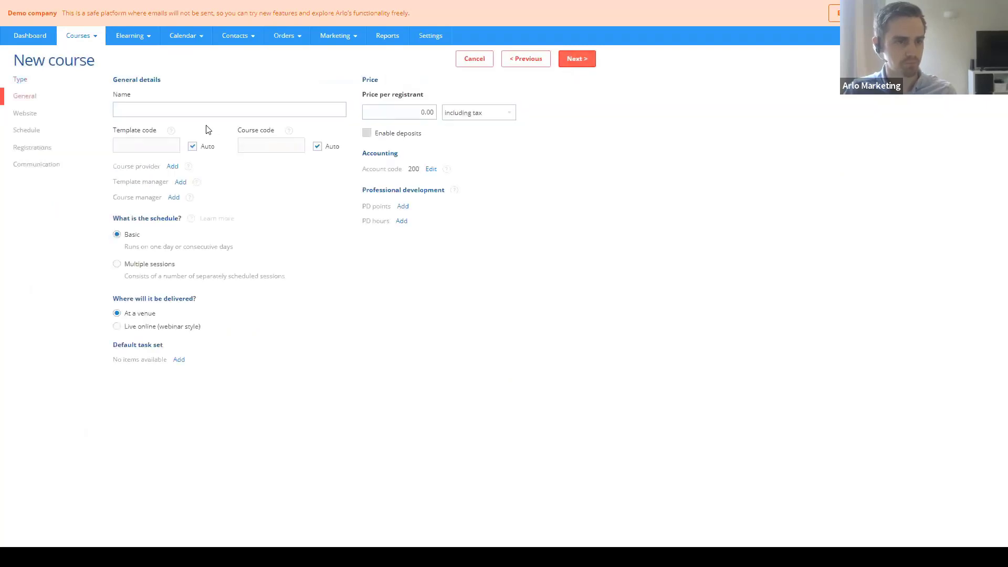
pyautogui.click(198, 110)
pyautogui.write('11')
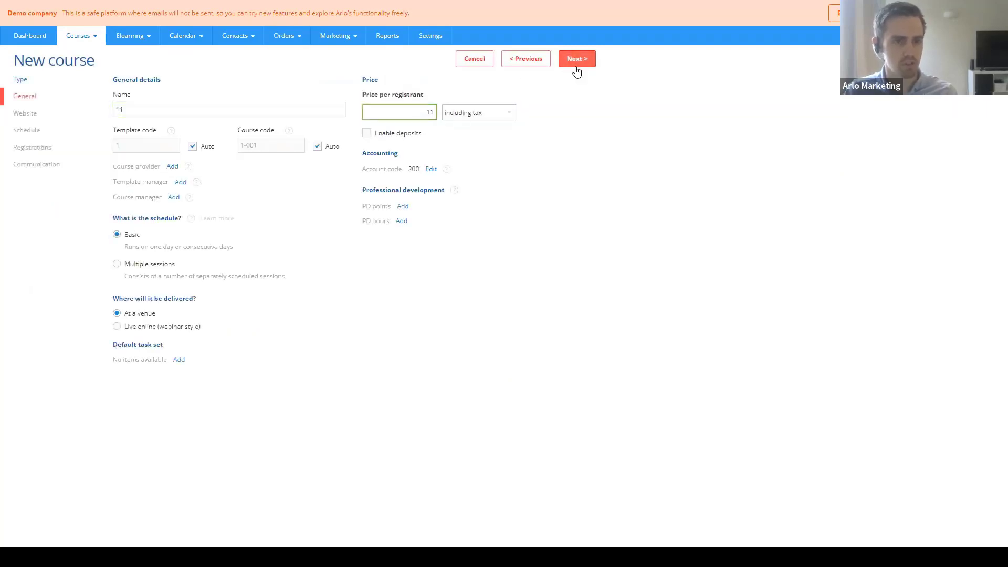
pyautogui.click(576, 59)
pyautogui.click(199, 186)
pyautogui.write('11')
pyautogui.click(168, 230)
pyautogui.write('11')
pyautogui.click(150, 310)
pyautogui.write('11')
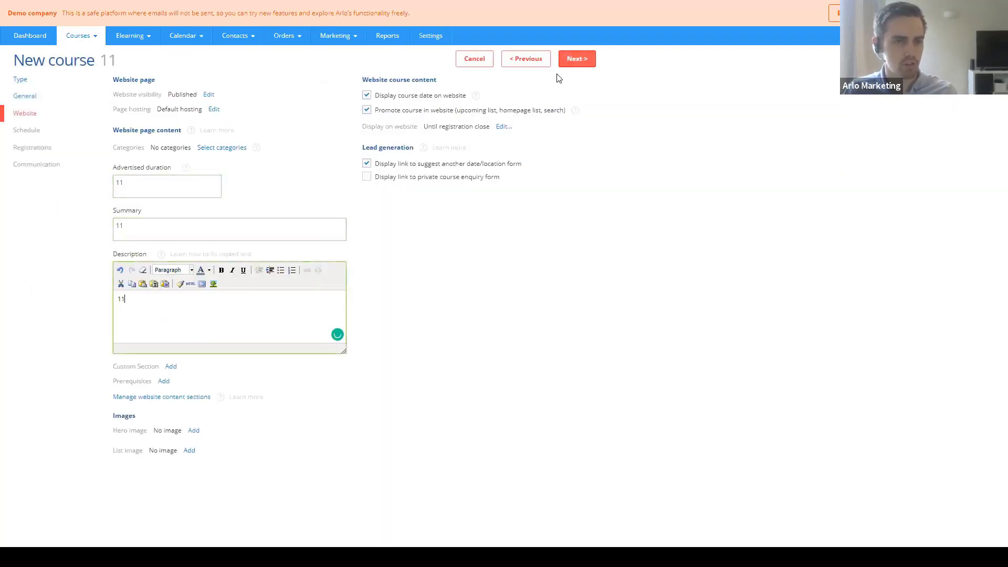
pyautogui.click(570, 64)
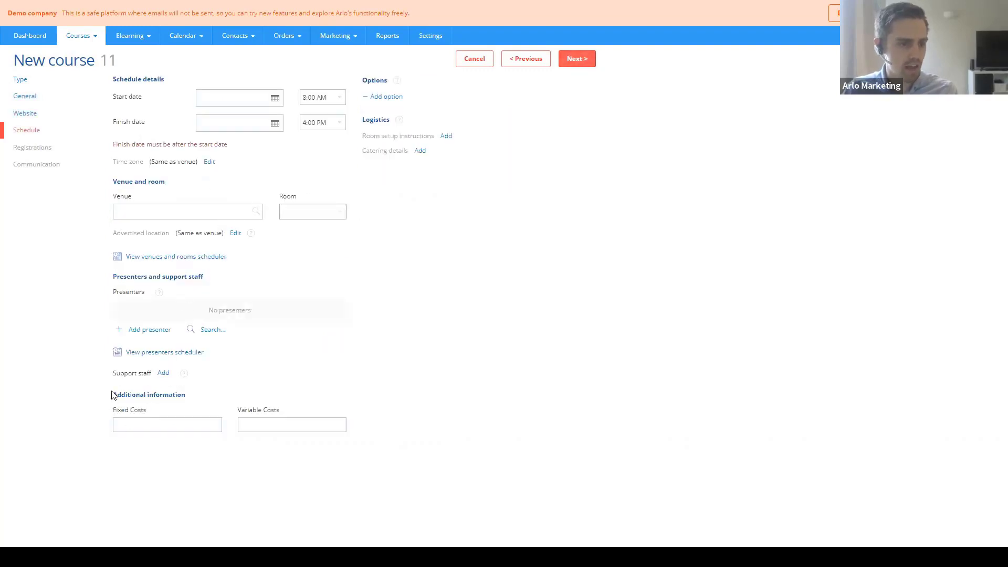
# - Inspect the Fixed Costs and Variable Costs fields on the Schedule step, then cancel the course
pyautogui.moveTo(112, 394); pyautogui.dragTo(187, 399)
pyautogui.click(192, 409)
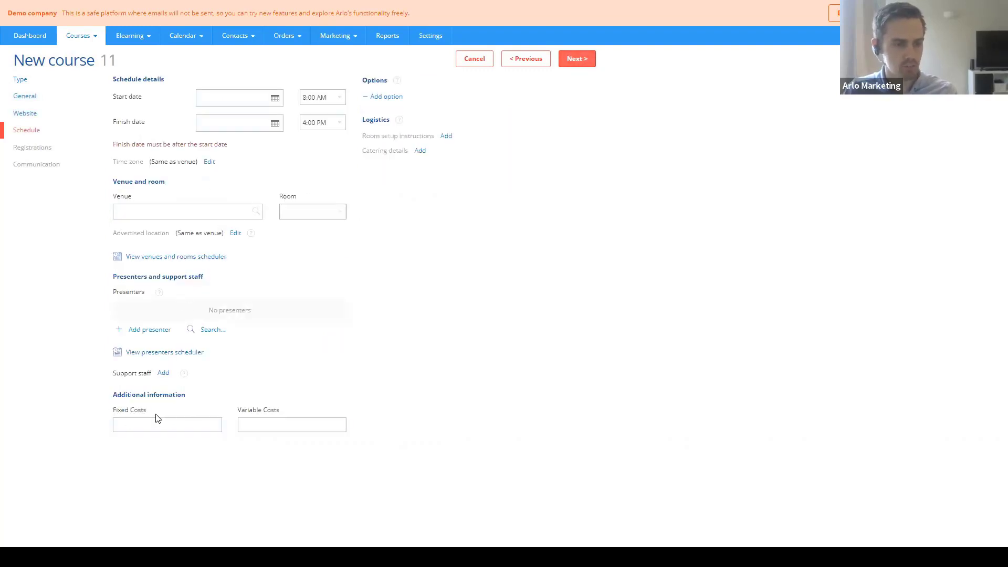
pyautogui.click(129, 423)
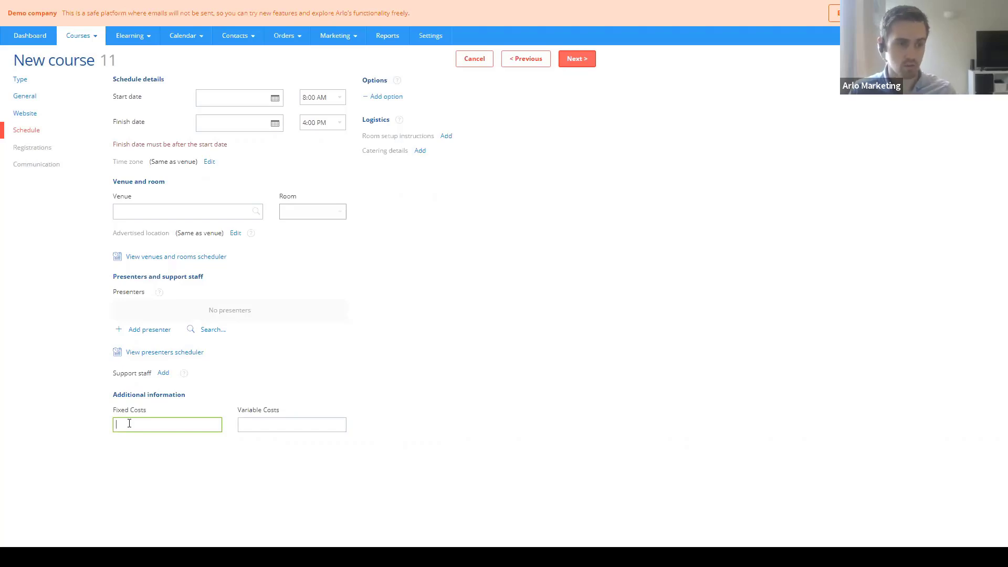
pyautogui.click(251, 414)
pyautogui.click(270, 424)
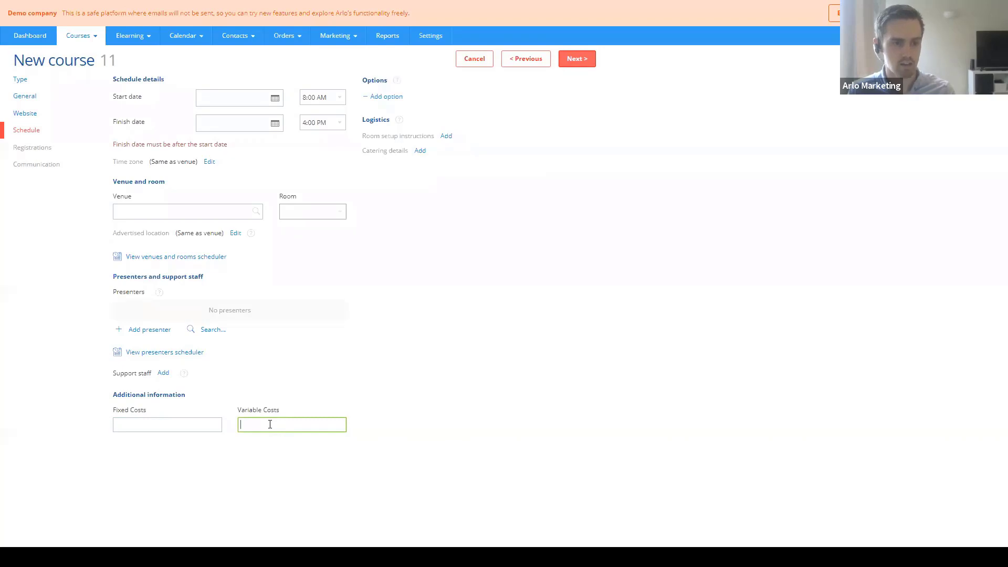
pyautogui.click(127, 424)
pyautogui.click(299, 426)
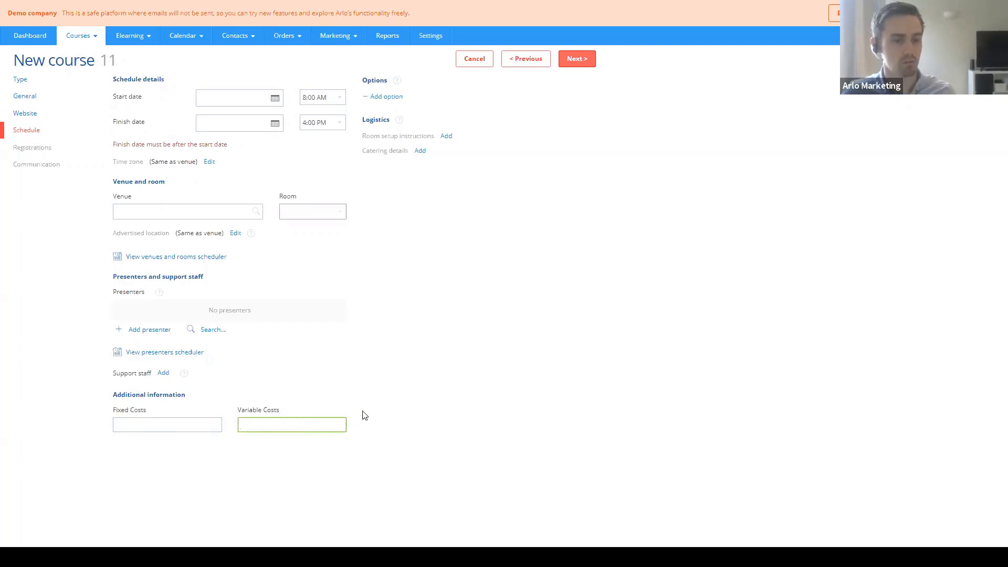
pyautogui.click(477, 61)
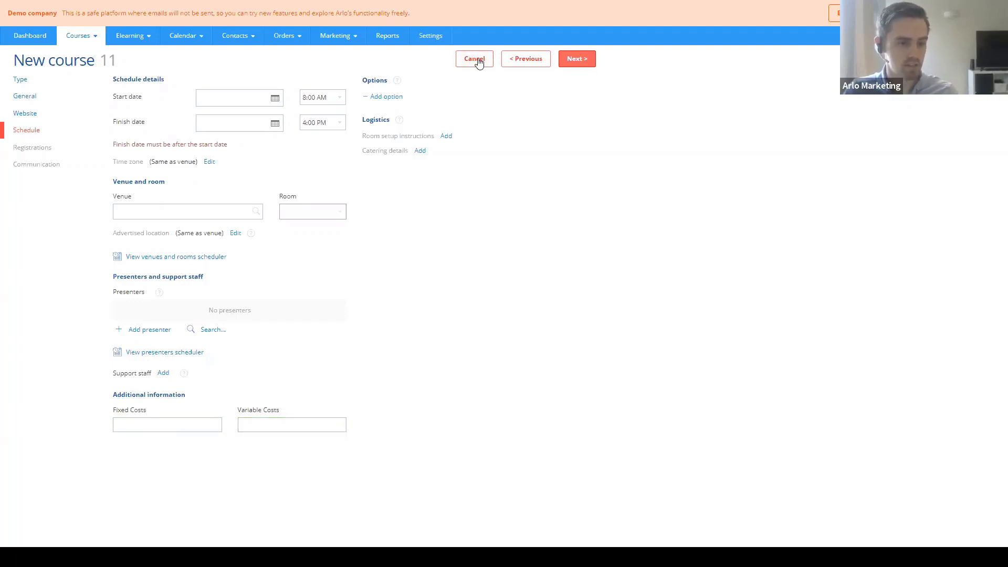
pyautogui.click(479, 61)
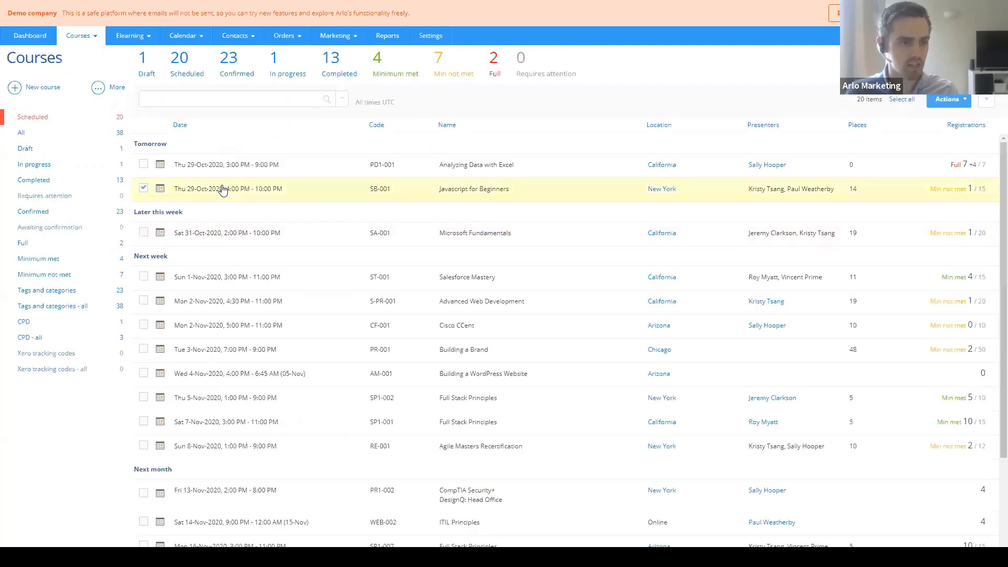
# - Check Javascript for Beginners' schedule costs (Fixed 200, Variable 40), then leave for Reports unsaved
pyautogui.click(236, 233)
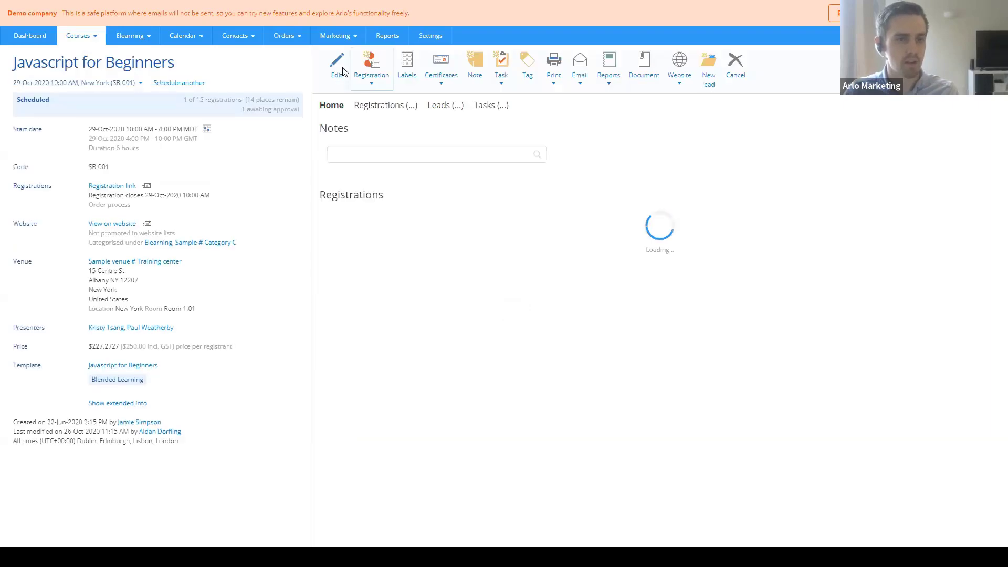
pyautogui.click(342, 71)
pyautogui.click(26, 114)
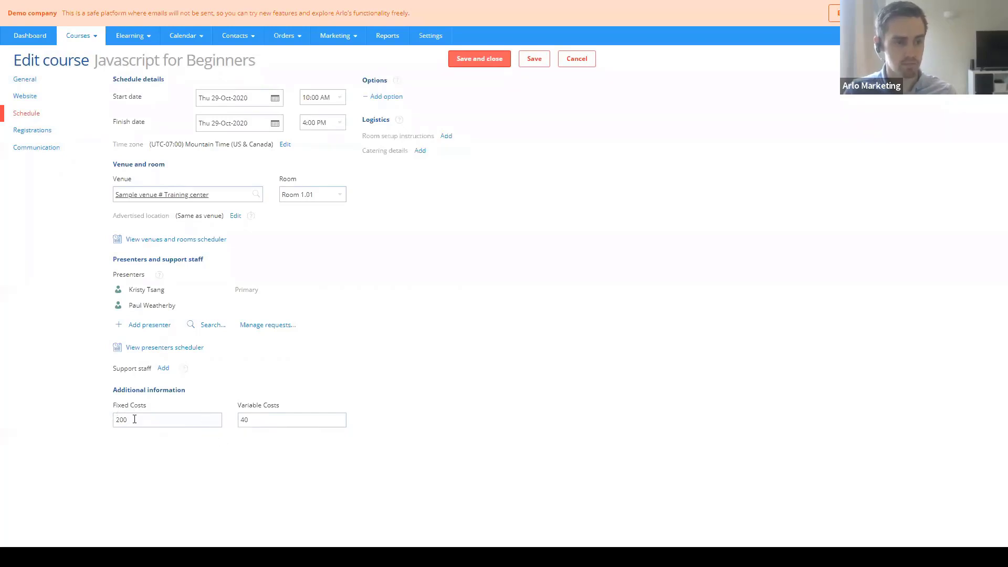
pyautogui.moveTo(133, 419); pyautogui.dragTo(121, 420)
pyautogui.click(168, 420)
pyautogui.moveTo(255, 421); pyautogui.dragTo(240, 423)
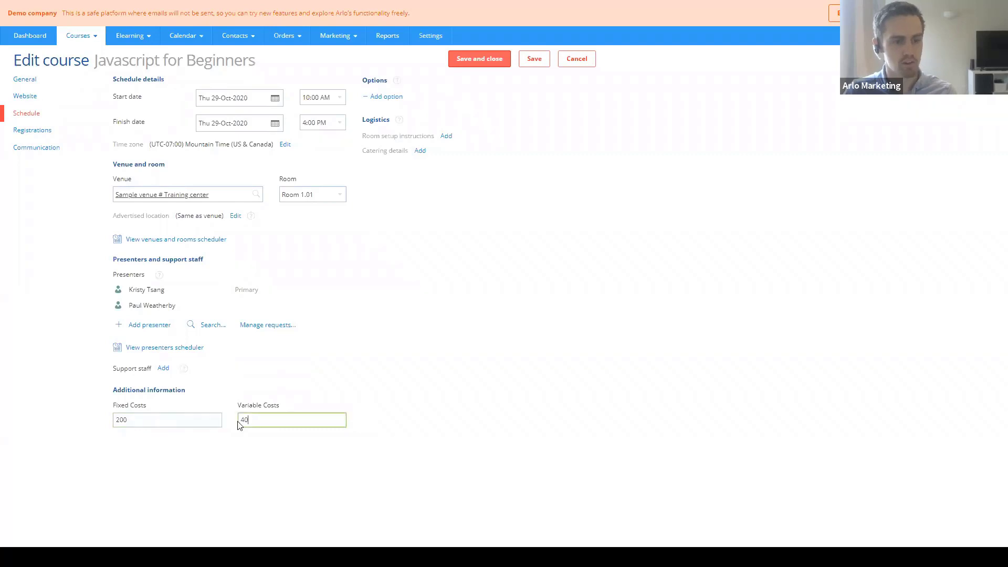
pyautogui.click(272, 424)
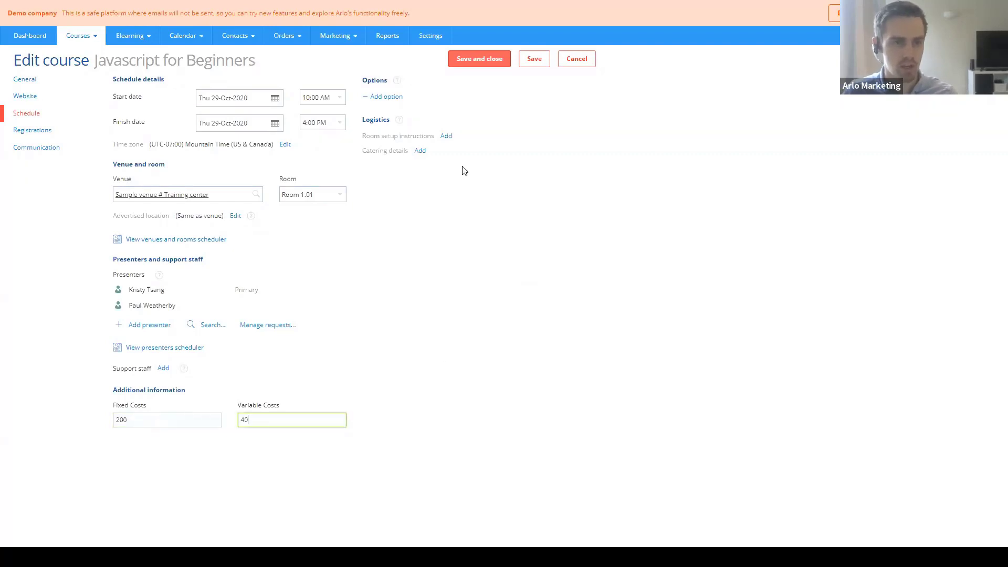
pyautogui.click(386, 41)
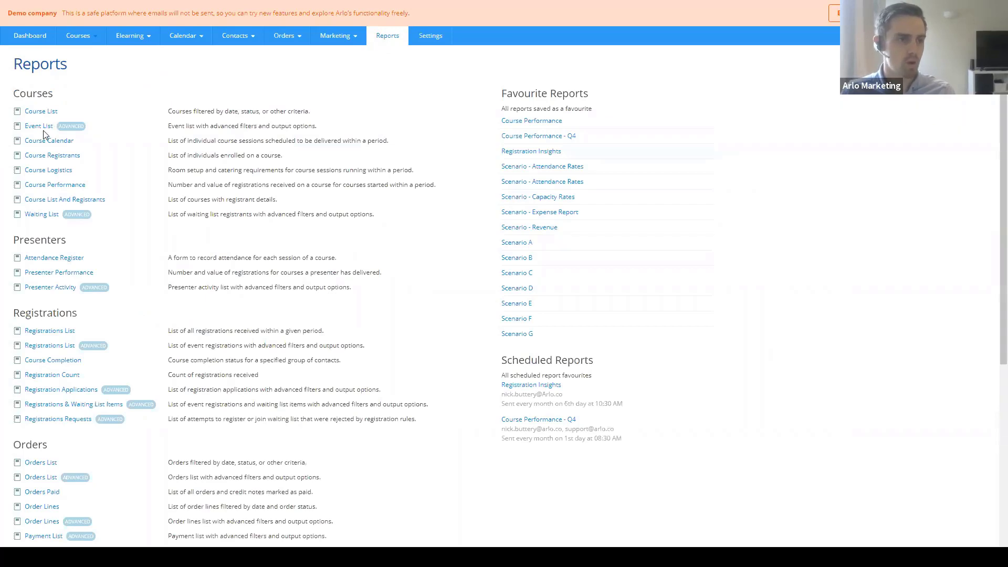
# - In the Event List report, add the condition Event Start date is within previous 12 Months
pyautogui.click(37, 126)
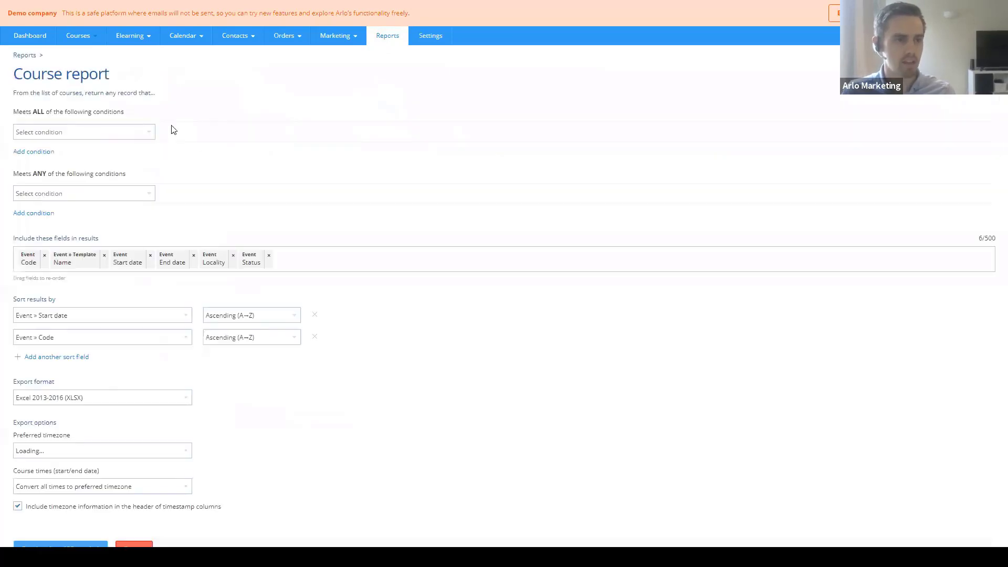
pyautogui.click(113, 134)
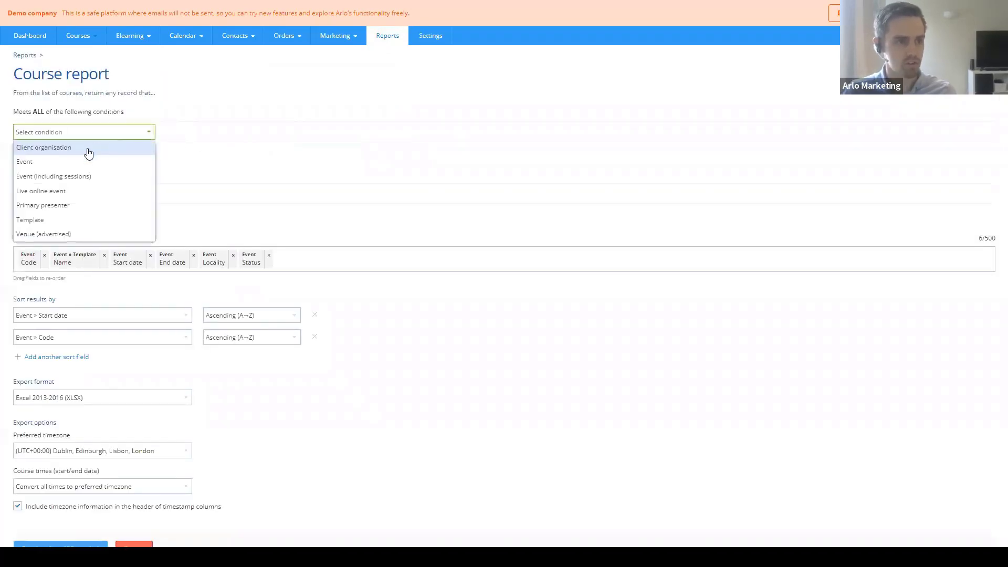
pyautogui.click(74, 162)
pyautogui.write('s')
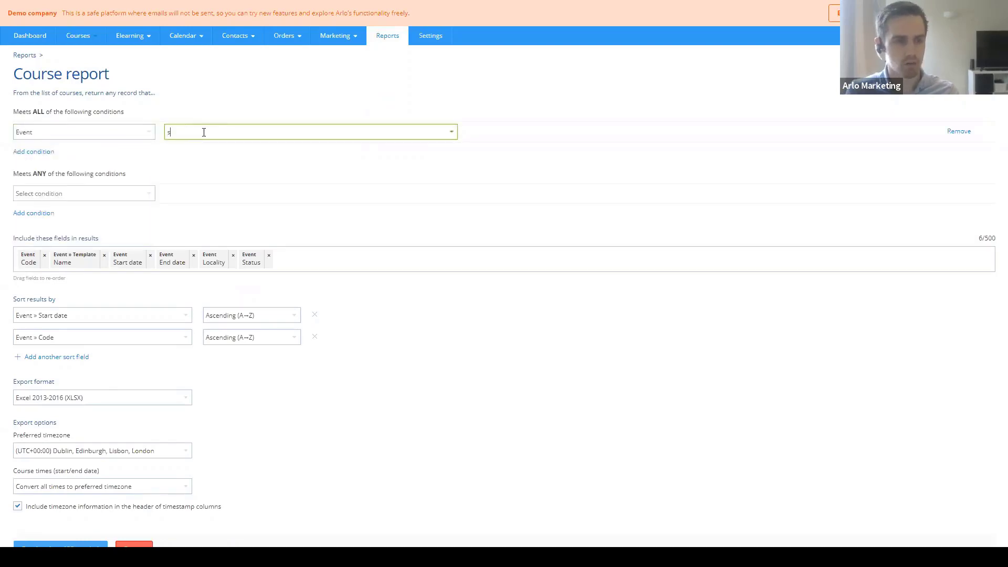
pyautogui.write('tart')
pyautogui.click(199, 162)
pyautogui.click(522, 131)
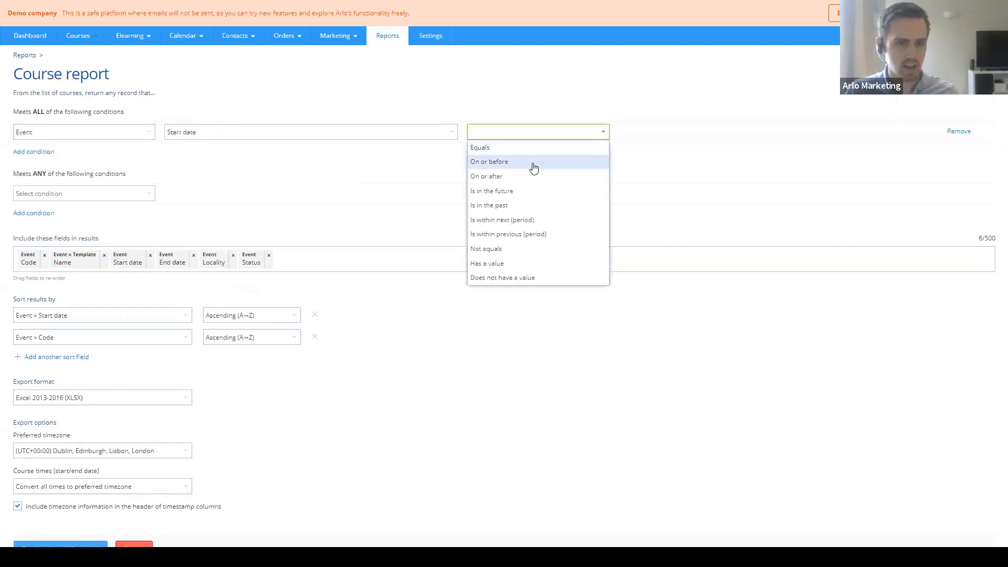
pyautogui.click(531, 234)
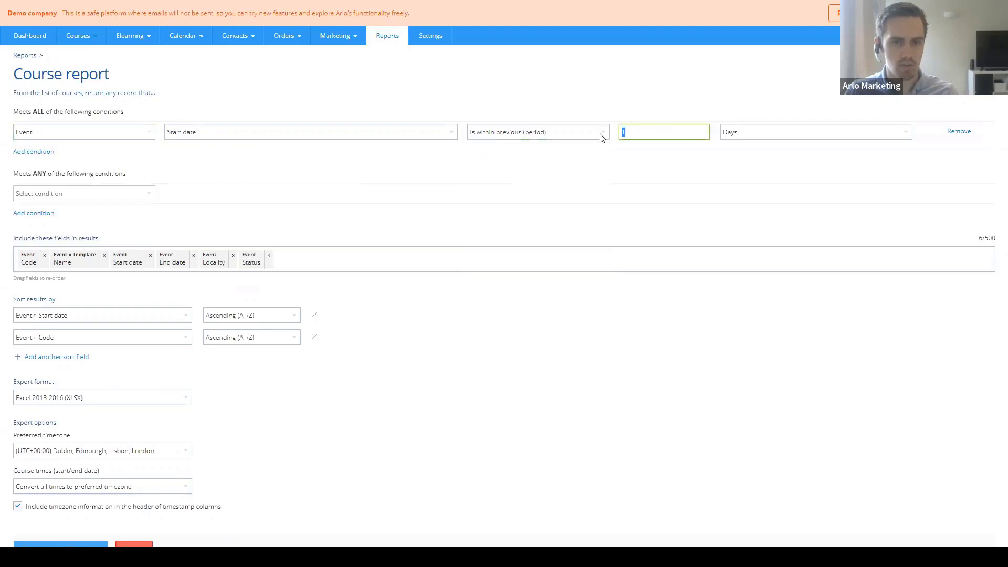
pyautogui.click(744, 131)
pyautogui.click(913, 135)
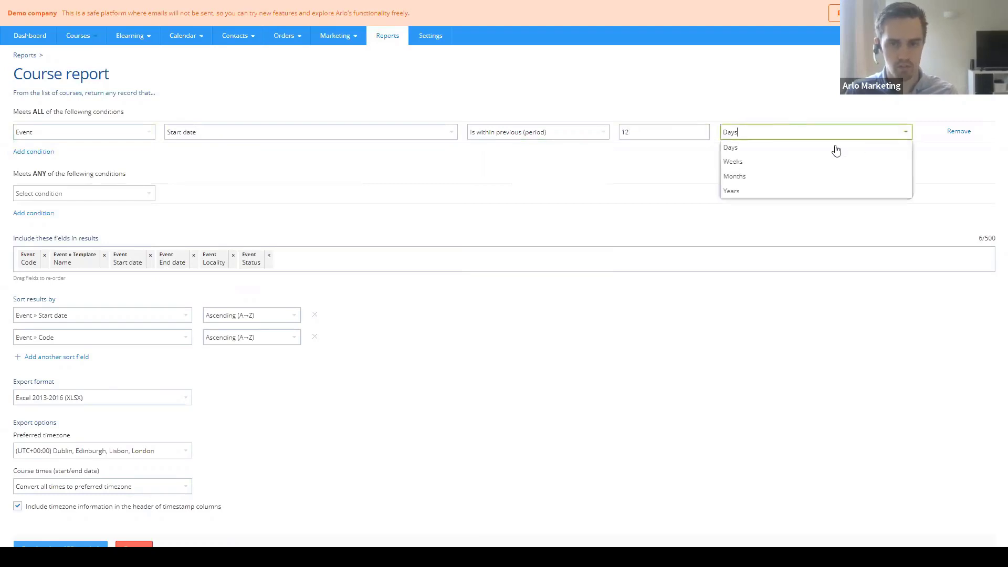
pyautogui.click(744, 175)
# - Add Fixed Costs, Variable Costs and Registration count (current) fields and refresh the preview
pyautogui.click(282, 265)
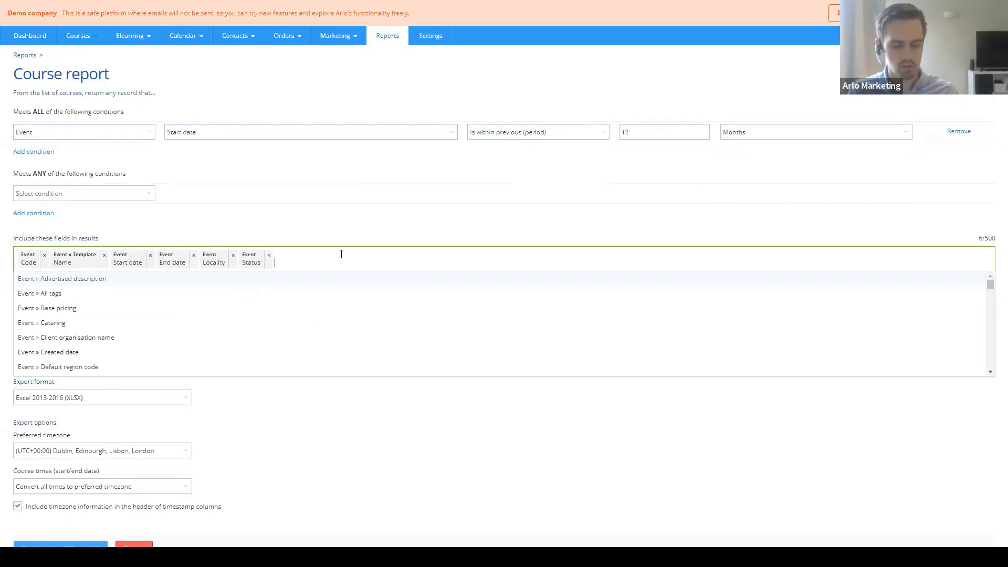
pyautogui.write('fix')
pyautogui.press('Return')
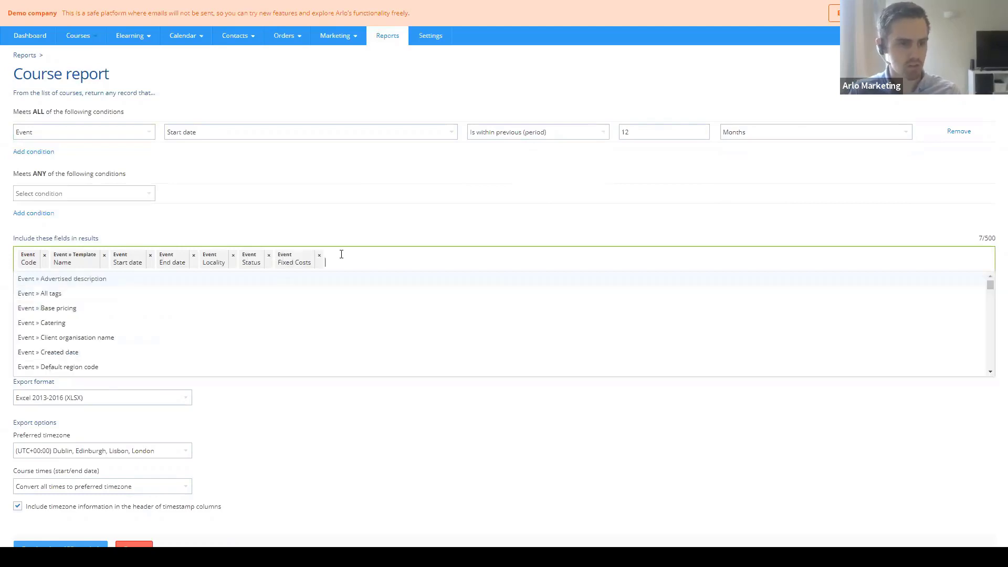
pyautogui.write('vari')
pyautogui.press('Return')
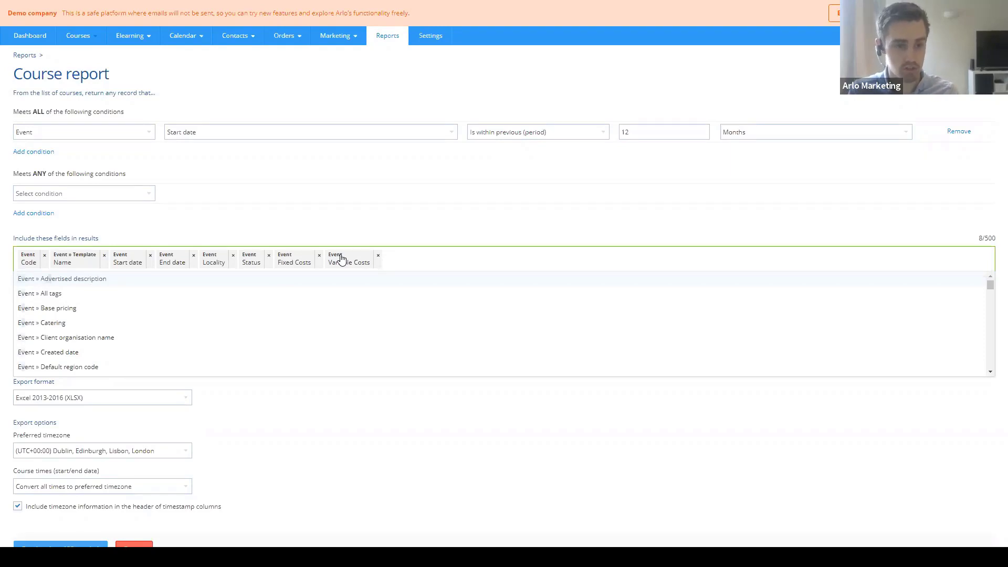
pyautogui.write('reg')
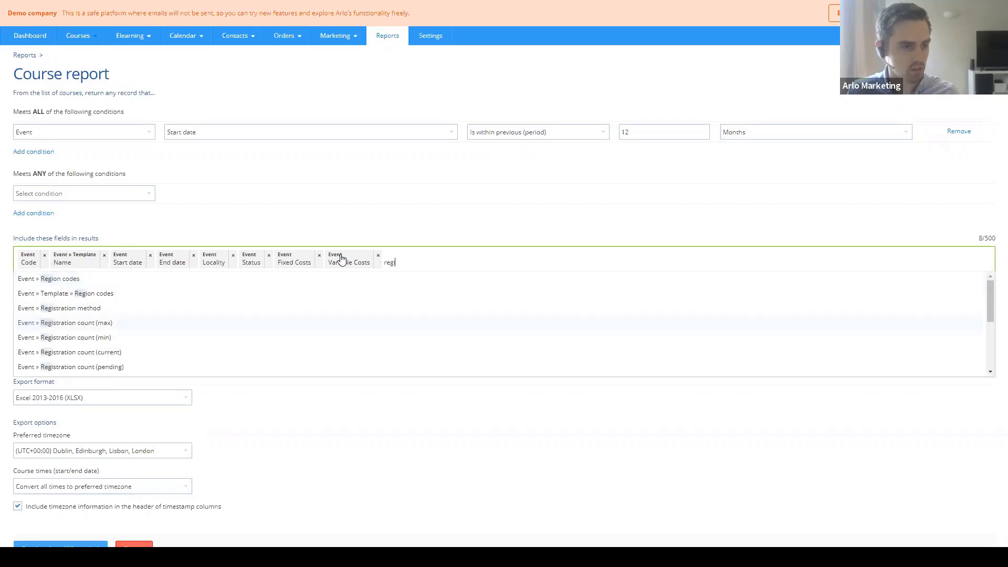
pyautogui.write('i')
pyautogui.press('Return')
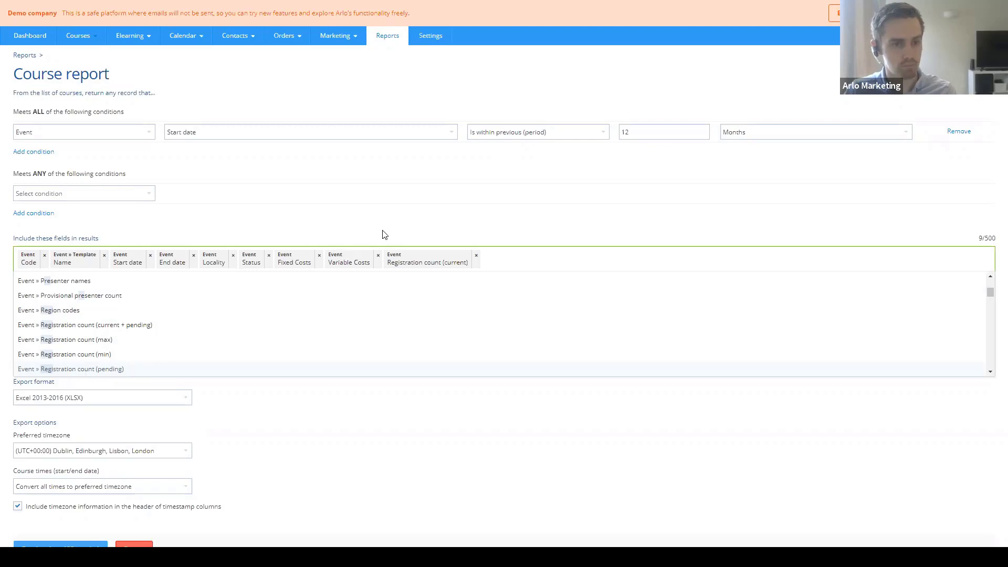
pyautogui.click(385, 234)
pyautogui.click(79, 546)
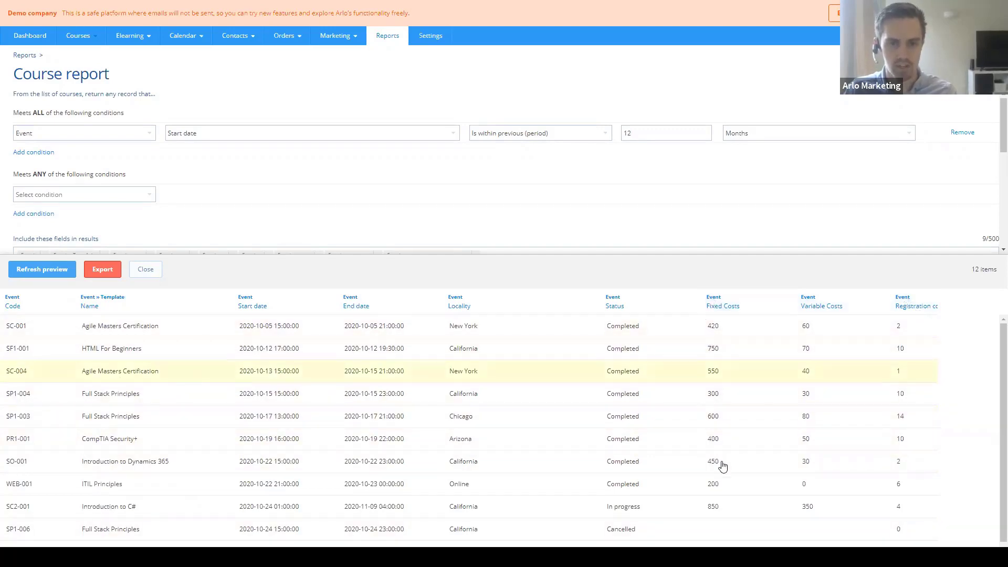
# - Scroll through the 12-event preview, close it and return to the Reports list
pyautogui.scroll(-1, 723, 483)
pyautogui.scroll(1, 722, 473)
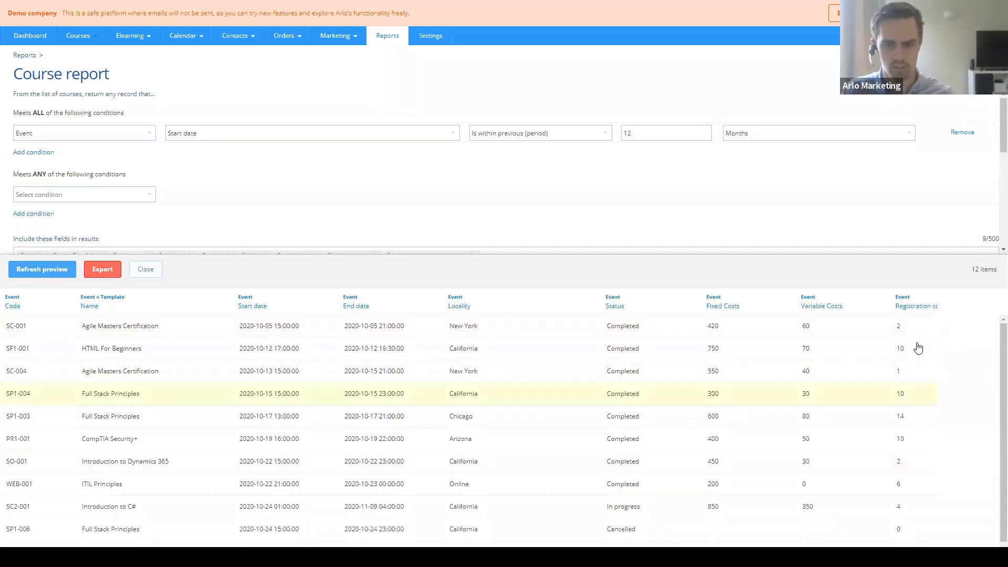
pyautogui.scroll(-1, 916, 496)
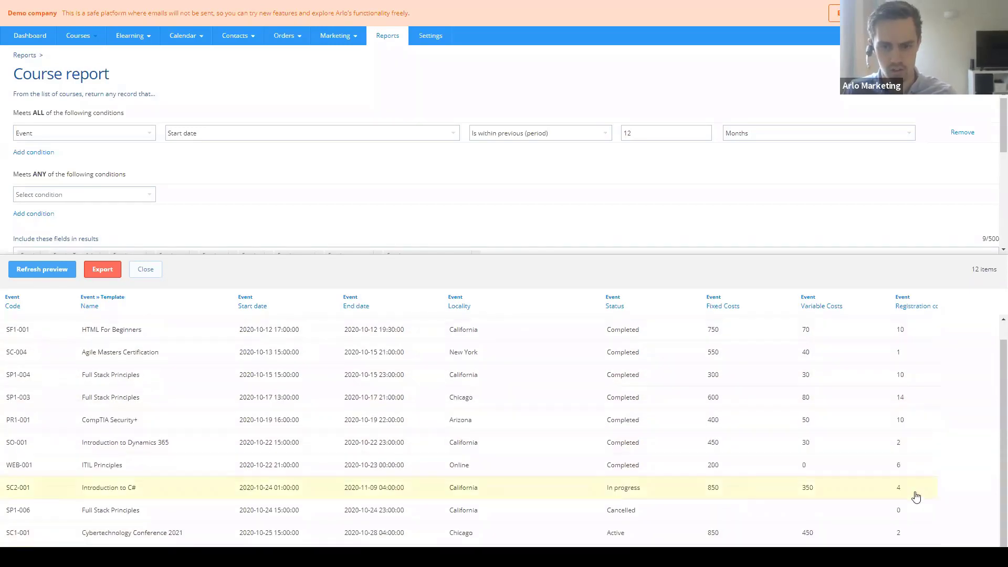
pyautogui.scroll(1, 916, 495)
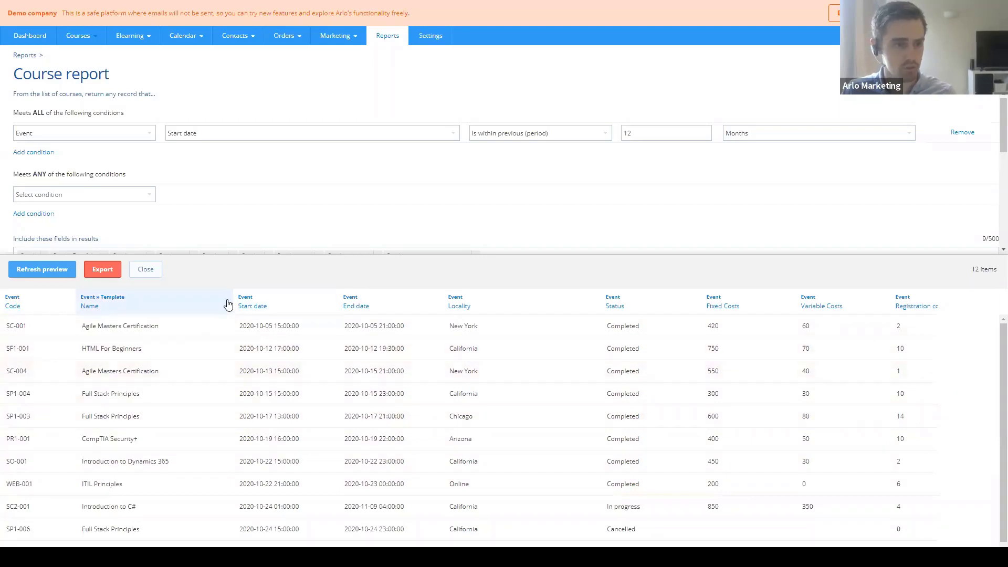
pyautogui.click(146, 269)
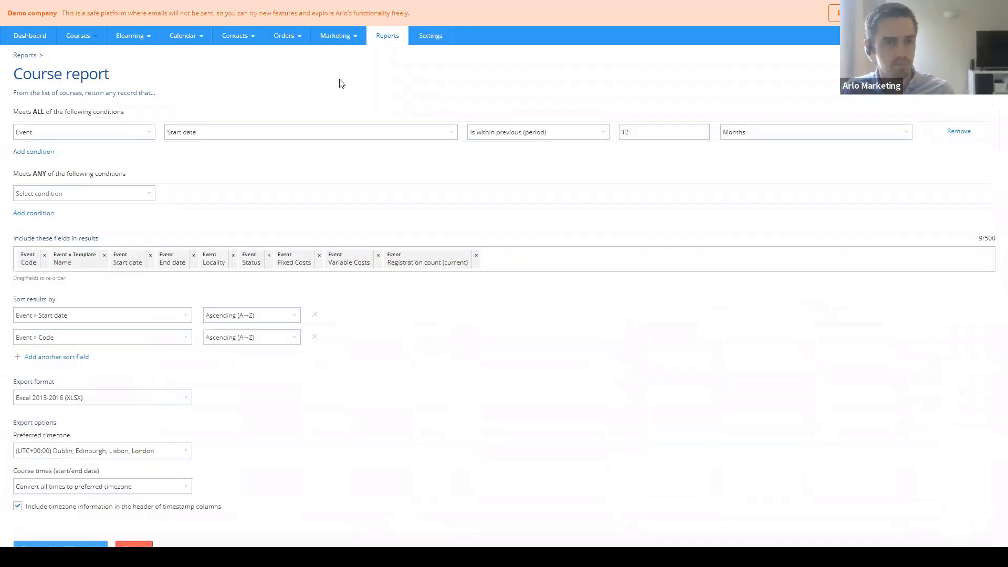
pyautogui.click(393, 40)
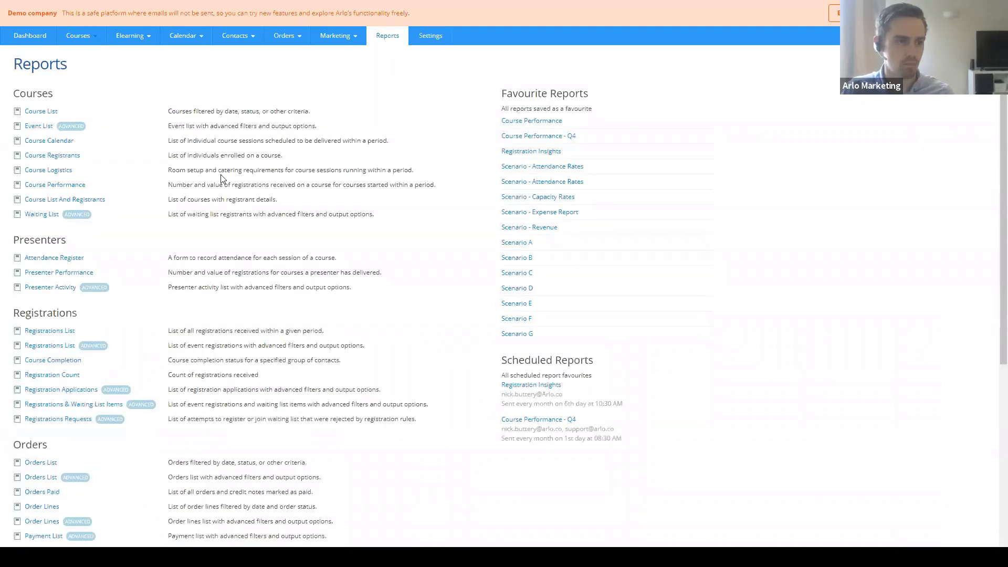
# - Run the Course Performance report for courses starting 1 September 2019 to 31 October 2020
pyautogui.click(51, 187)
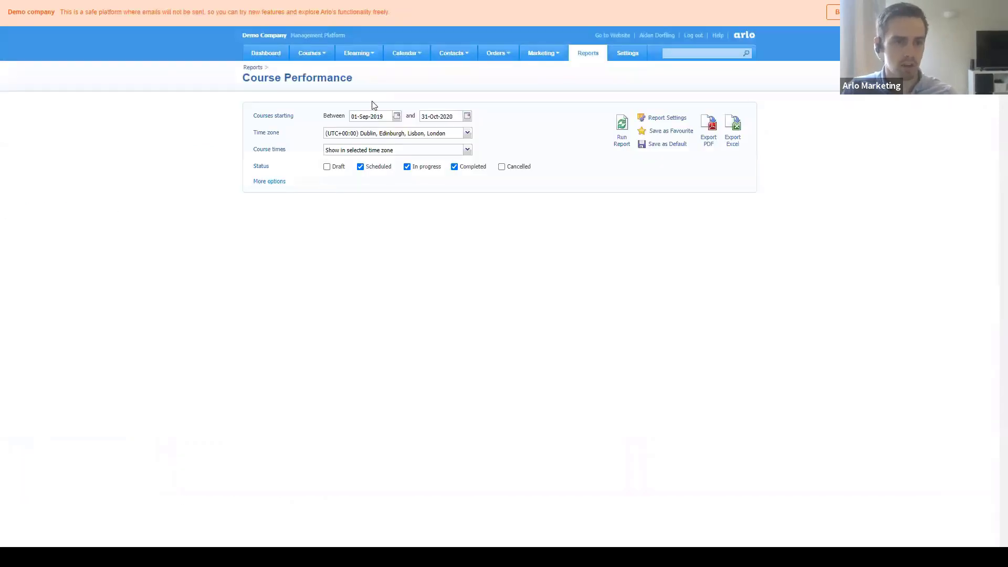
pyautogui.click(620, 139)
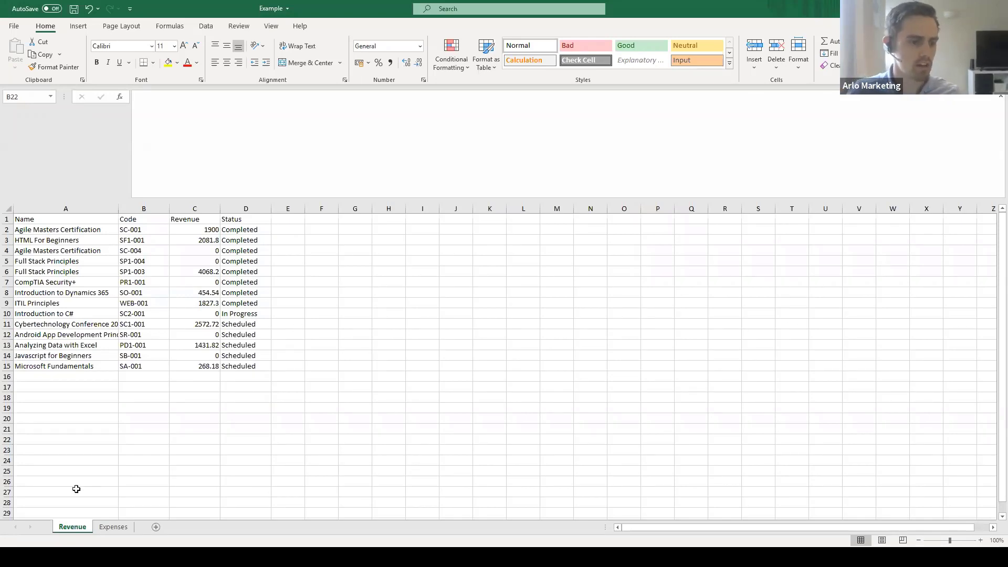
# - Highlight the course names on the Revenue sheet, then move to the Expenses sheet
pyautogui.moveTo(35, 219); pyautogui.dragTo(225, 378)
pyautogui.click(225, 408)
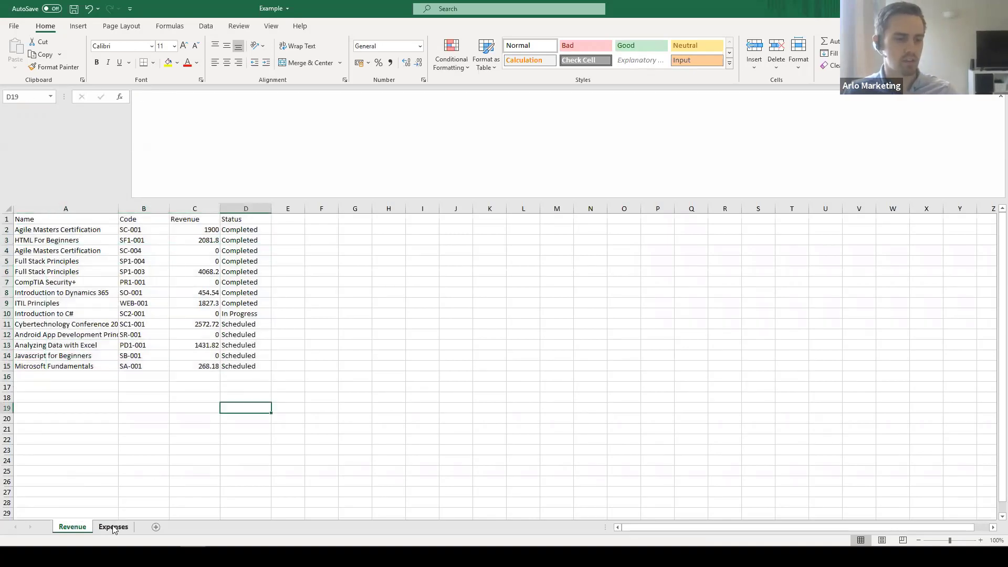
pyautogui.click(113, 527)
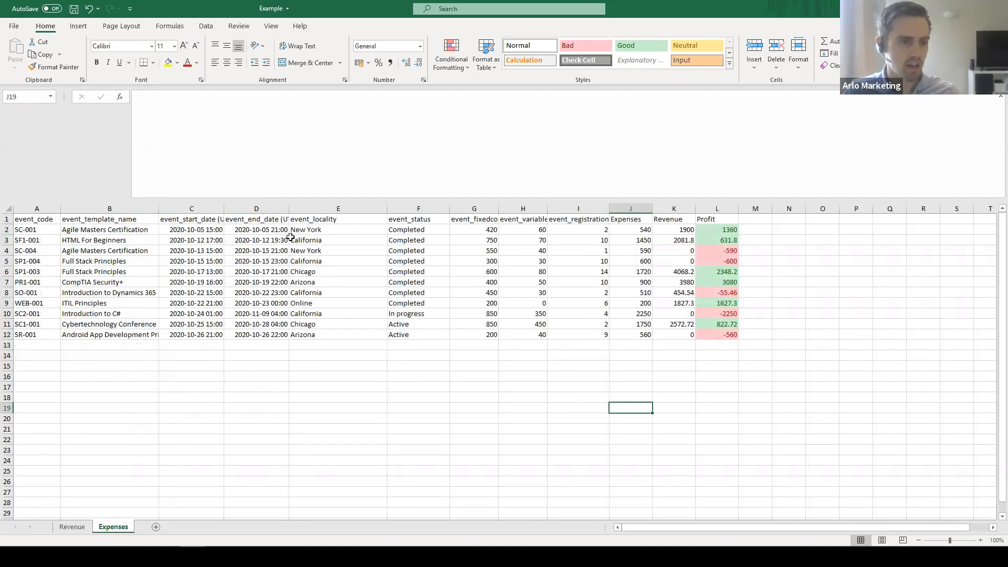
# - Review the Expenses formulas down column J to row 11 and the Revenue heading
pyautogui.click(632, 220)
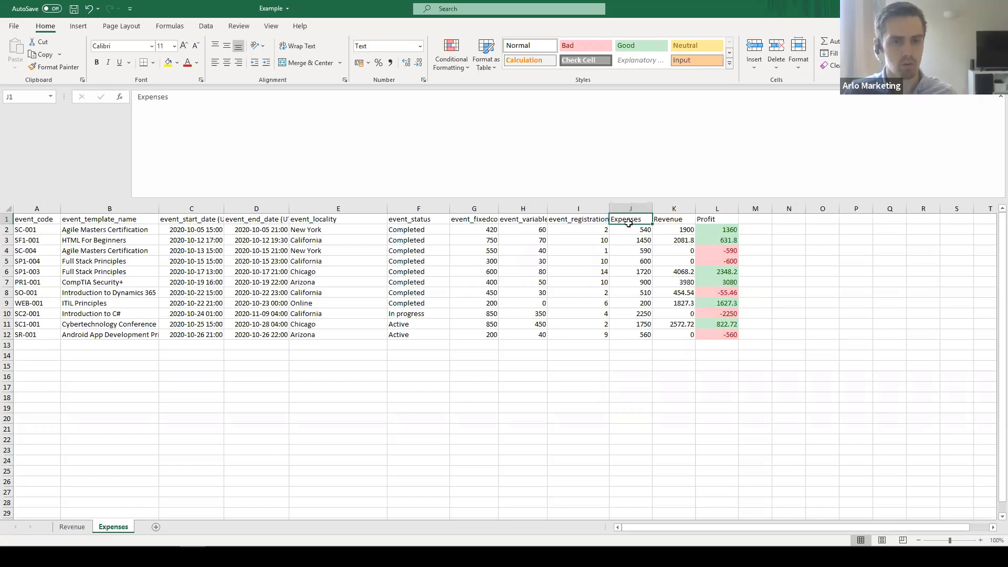
pyautogui.click(628, 228)
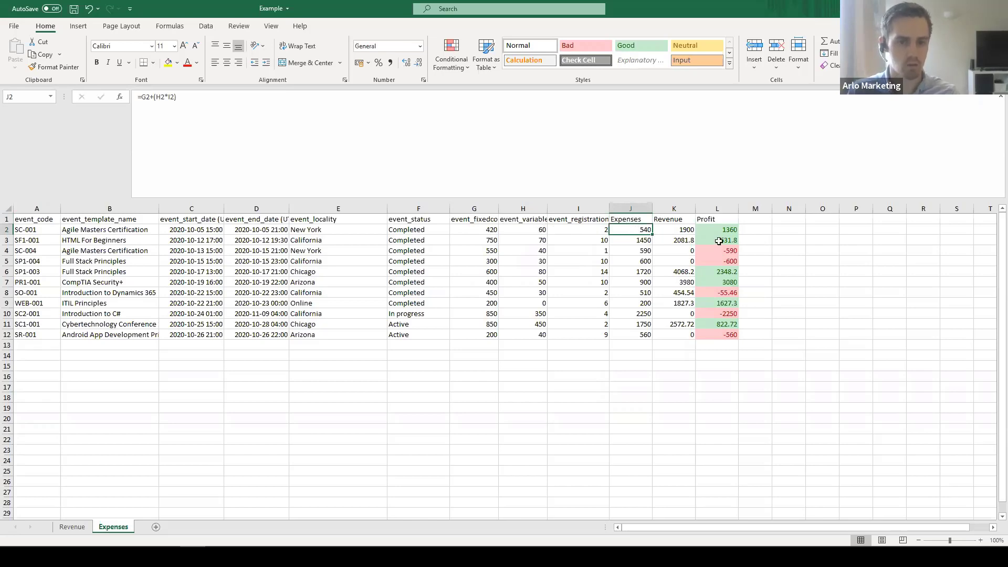
pyautogui.press('Down')
pyautogui.press('Down')
pyautogui.press('Down')
pyautogui.press('Down')
pyautogui.press('Down')
pyautogui.press('Down')
pyautogui.press('Down')
pyautogui.press('Down')
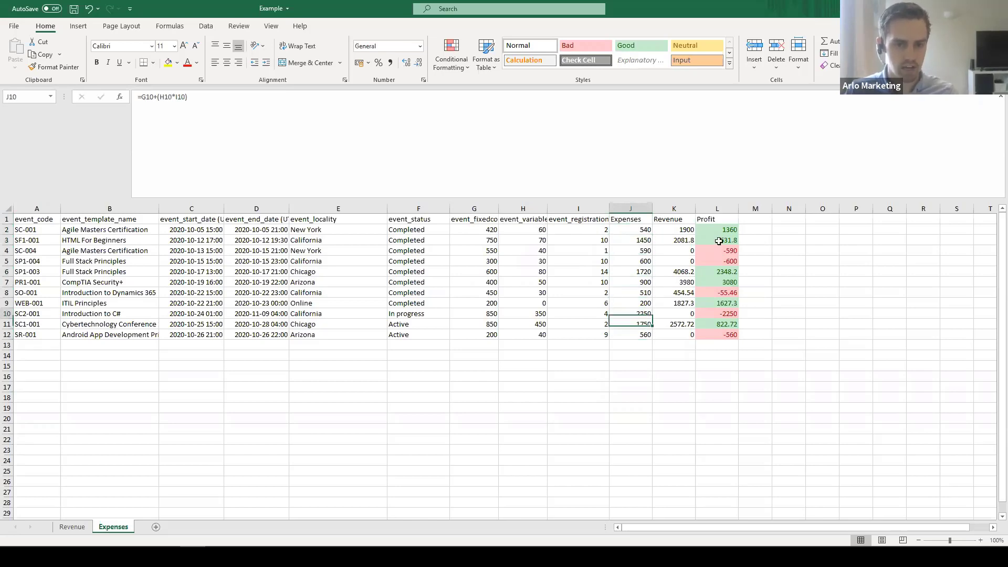
pyautogui.press('Up')
pyautogui.press('Up')
pyautogui.press('Up')
pyautogui.press('Up')
pyautogui.press('Up')
pyautogui.press('Up')
pyautogui.press('Up')
pyautogui.press('Up')
pyautogui.press('Up')
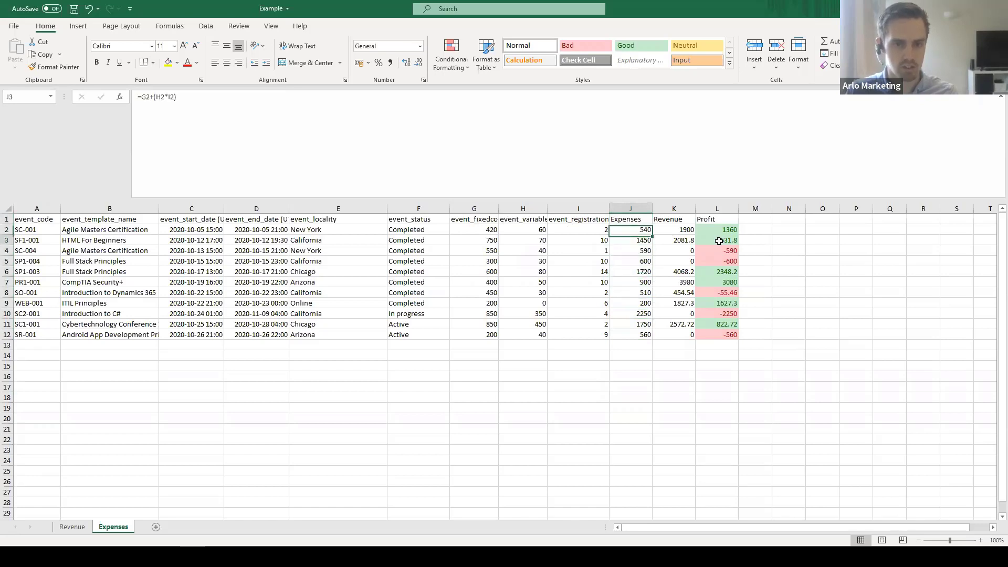
pyautogui.press('Down')
pyautogui.press('Down')
pyautogui.press('Down')
pyautogui.press('Down')
pyautogui.press('Down')
pyautogui.press('Down')
pyautogui.press('Down')
pyautogui.press('Down')
pyautogui.press('Down')
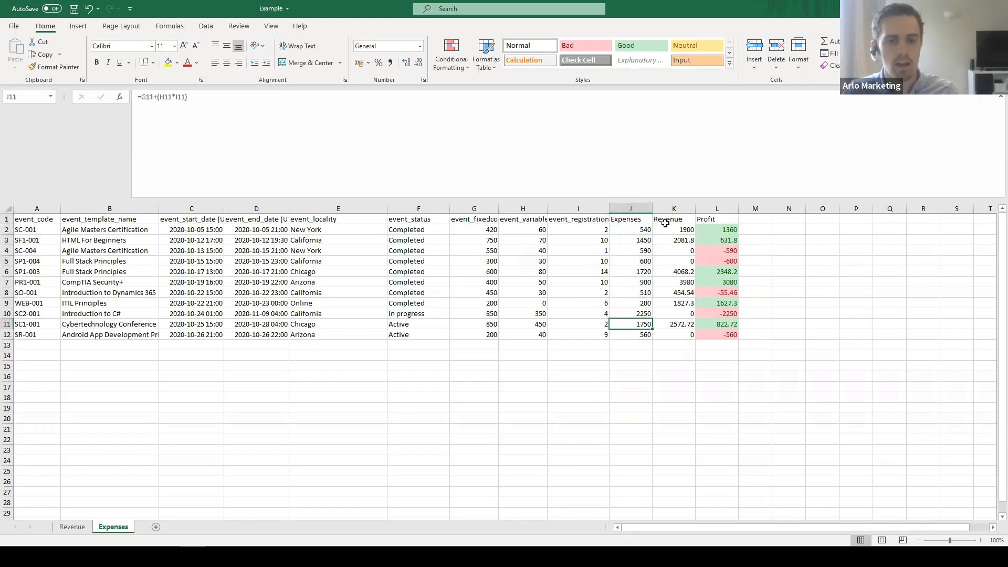
pyautogui.click(666, 222)
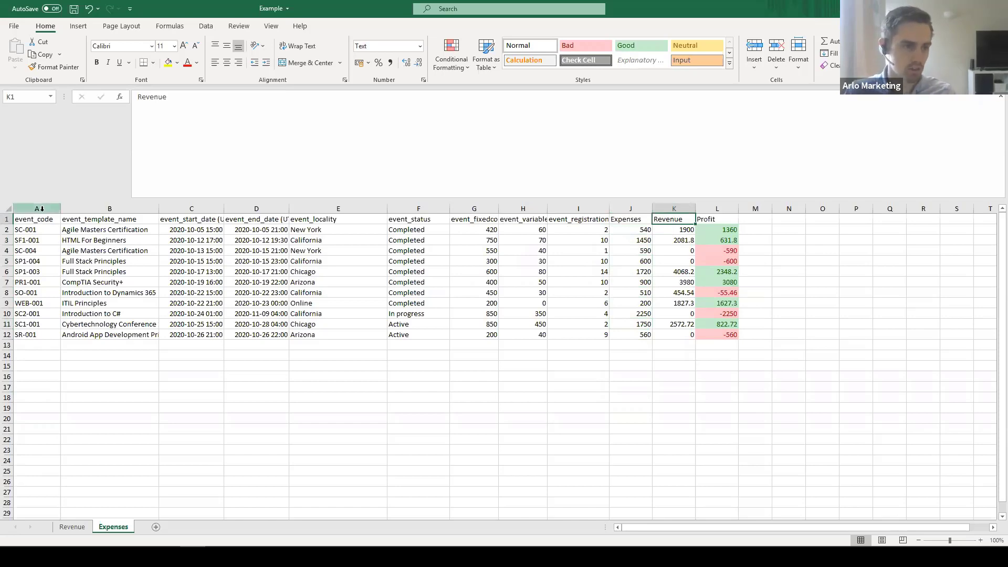
# - Highlight the event codes in column A and go to the Revenue sheet
pyautogui.moveTo(39, 230); pyautogui.dragTo(30, 334)
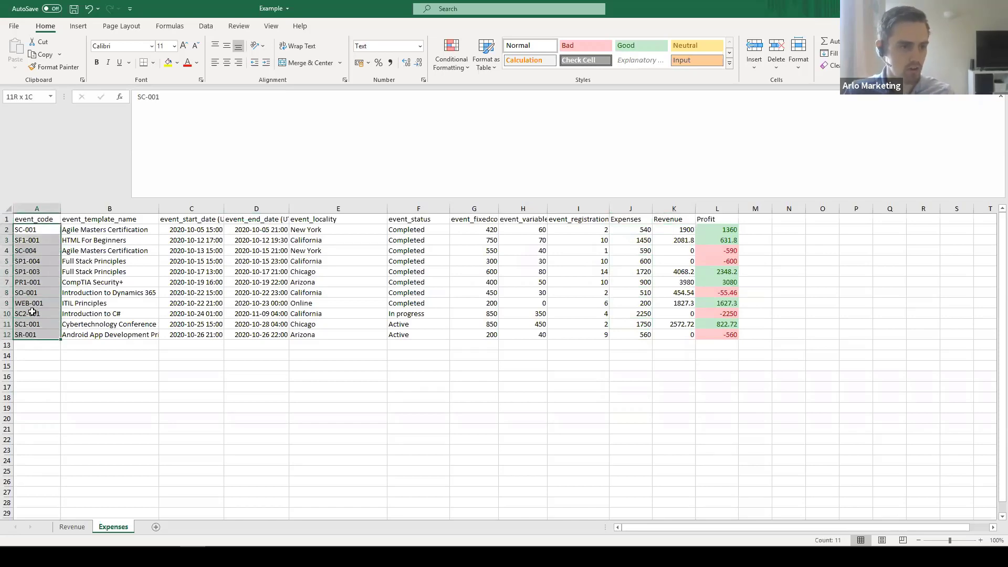
pyautogui.click(33, 314)
pyautogui.click(73, 527)
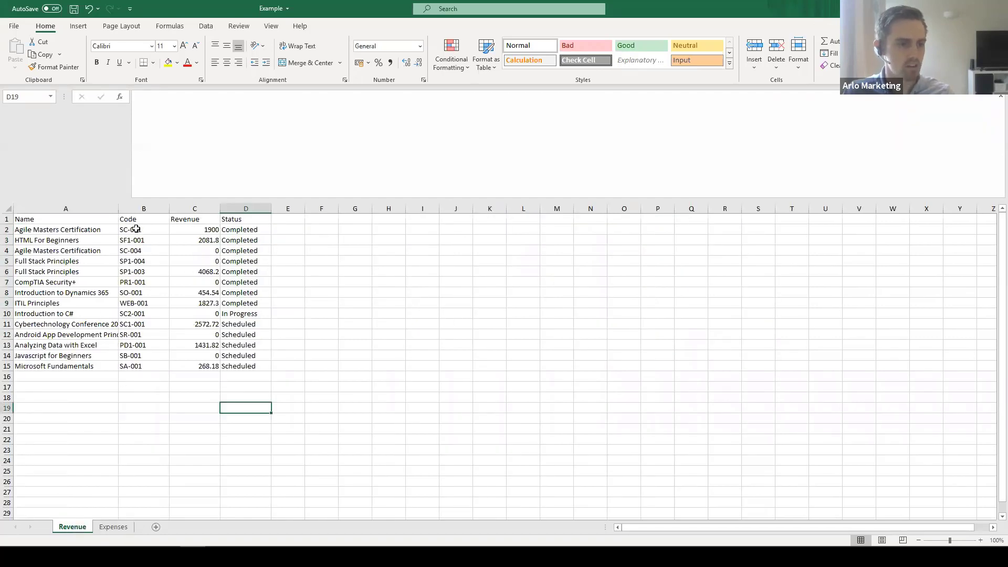
# - Compare Revenue sheet codes with Expenses J2:J12 and Revenue K2:K12, then inspect Profit in L2
pyautogui.moveTo(129, 230); pyautogui.dragTo(134, 366)
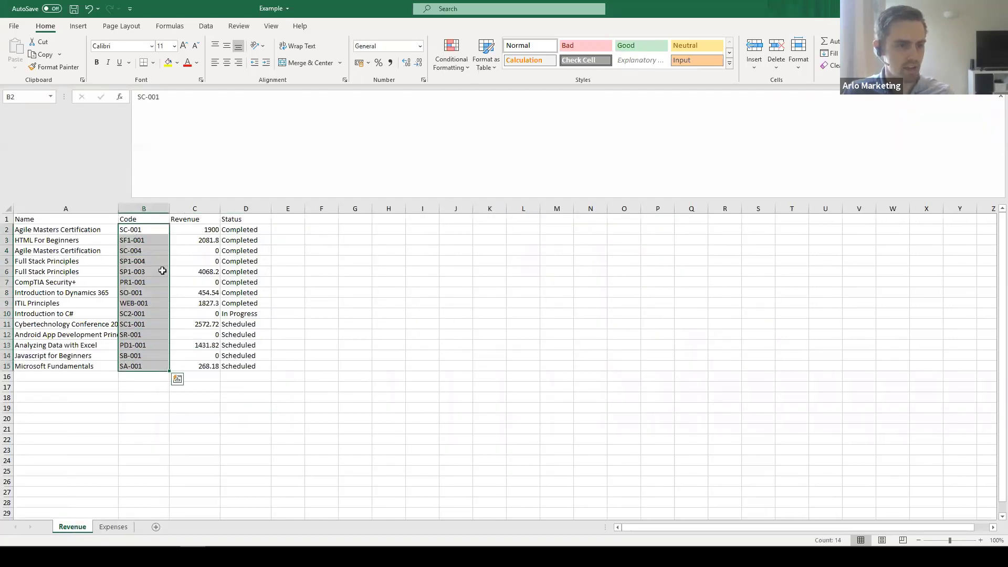
pyautogui.click(207, 231)
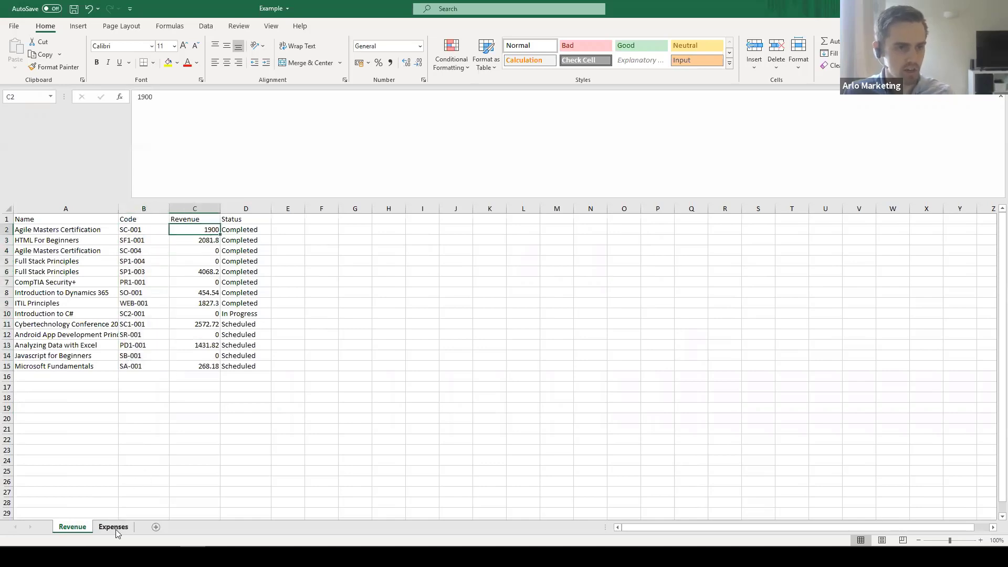
pyautogui.click(113, 526)
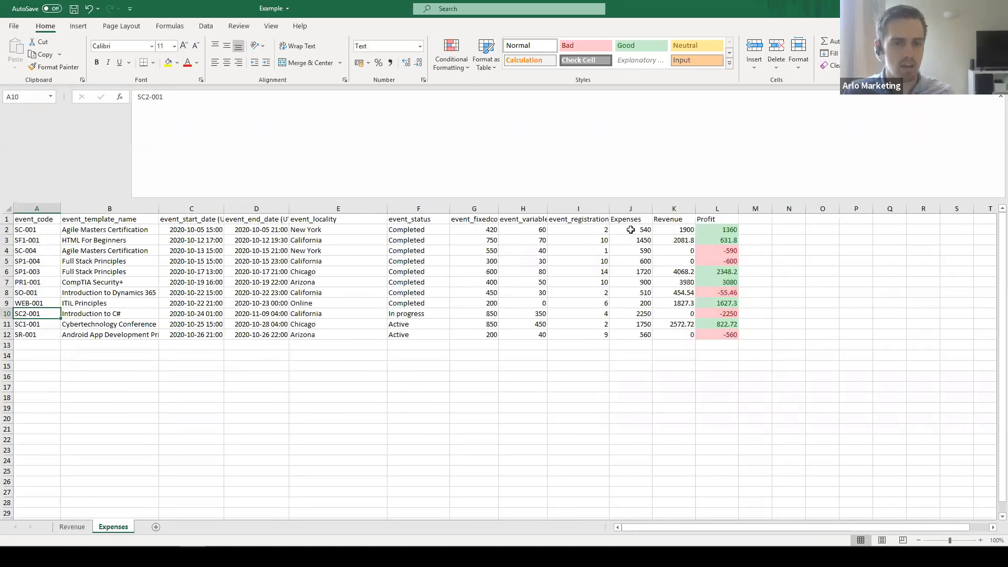
pyautogui.moveTo(635, 232); pyautogui.dragTo(632, 336)
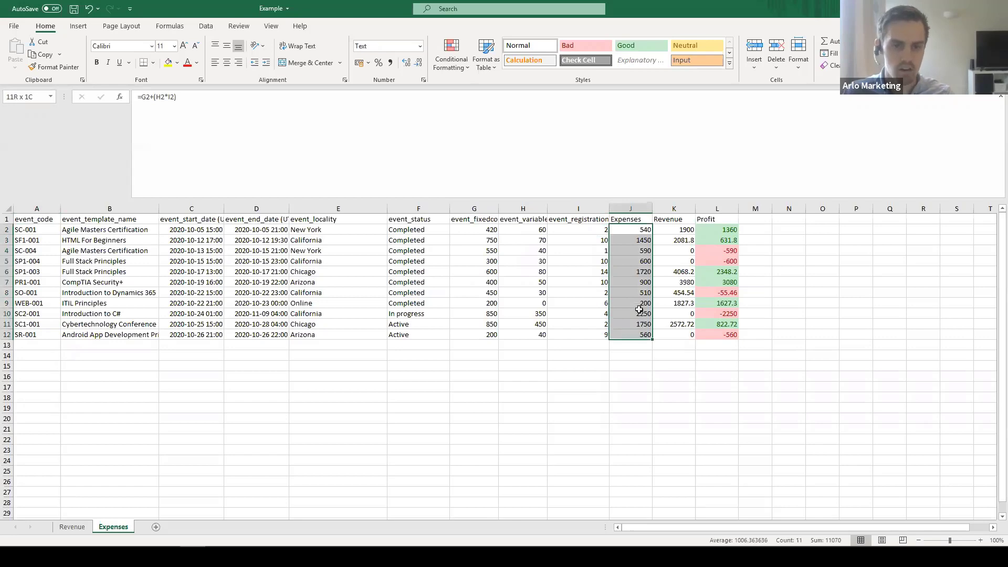
pyautogui.moveTo(675, 231); pyautogui.dragTo(673, 336)
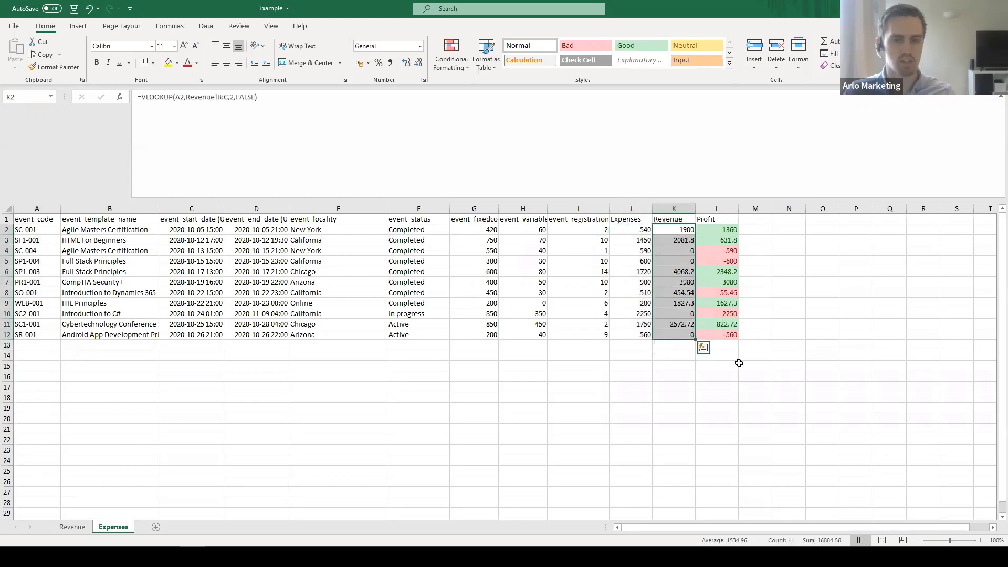
pyautogui.click(788, 345)
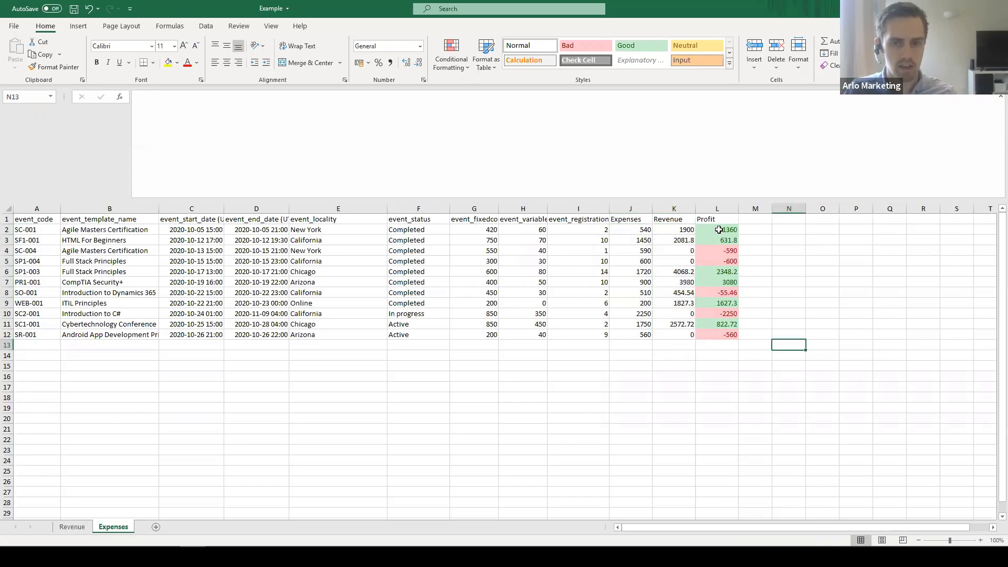
pyautogui.click(719, 229)
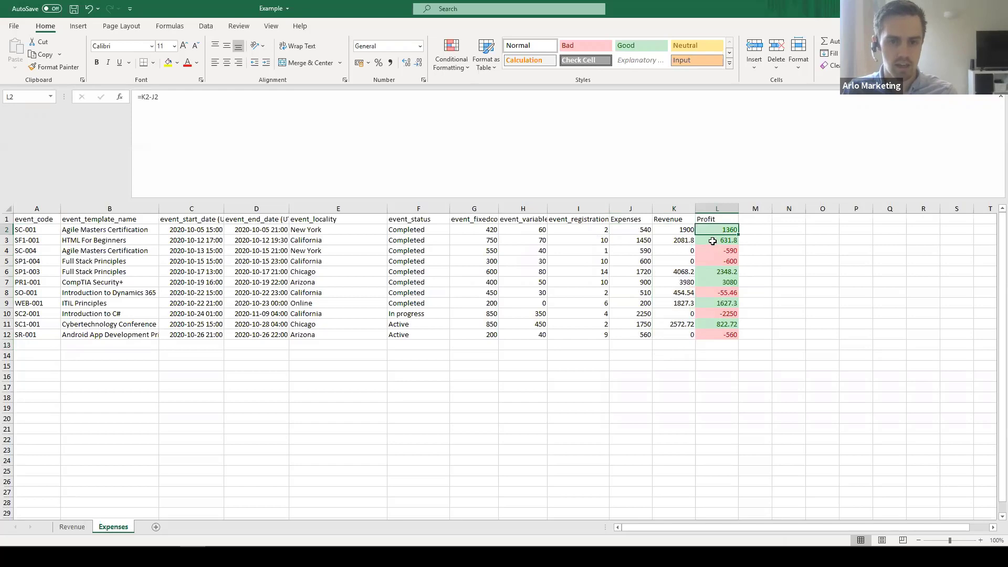
# - Check the column L Profit formulas (Revenue minus Expenses) in L3 through L8, then open Task View
pyautogui.click(713, 241)
pyautogui.click(717, 280)
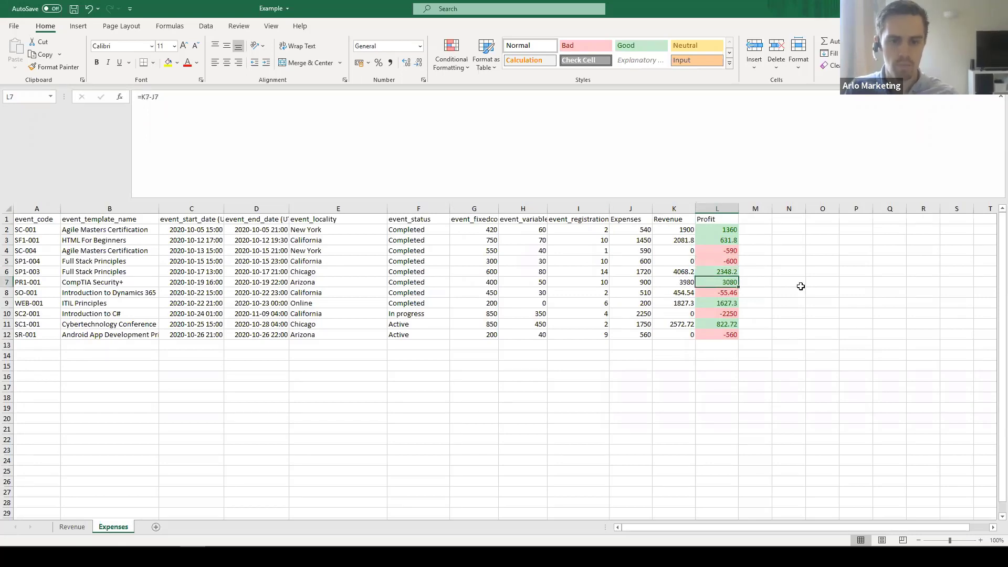
pyautogui.press('Down')
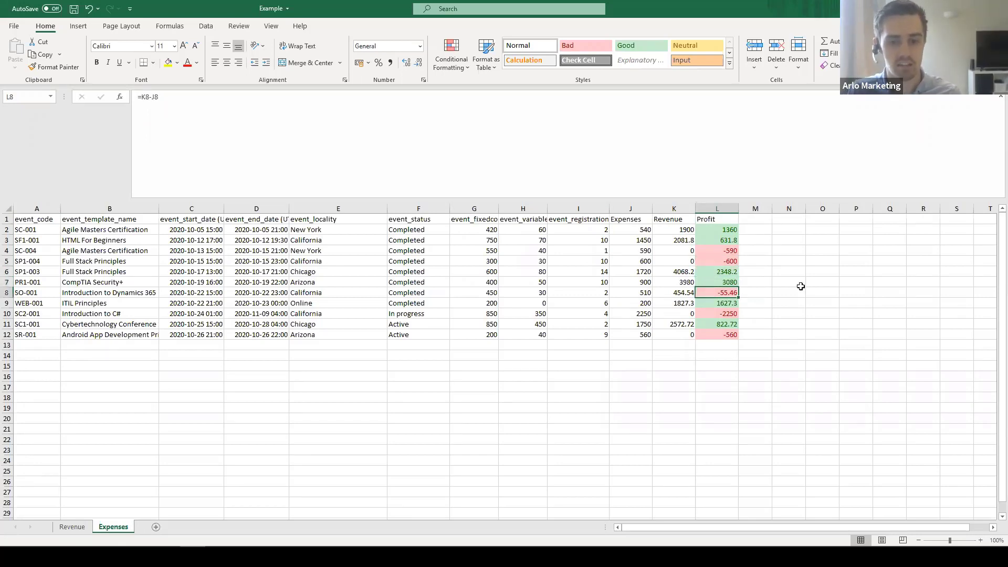
pyautogui.press('Up')
pyautogui.press('Up')
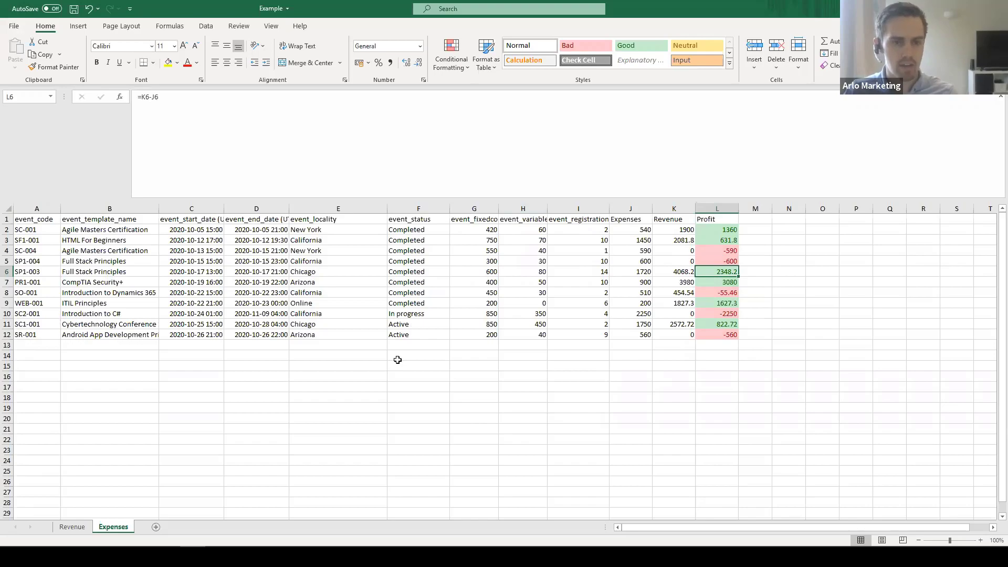
pyautogui.press('super+Tab')
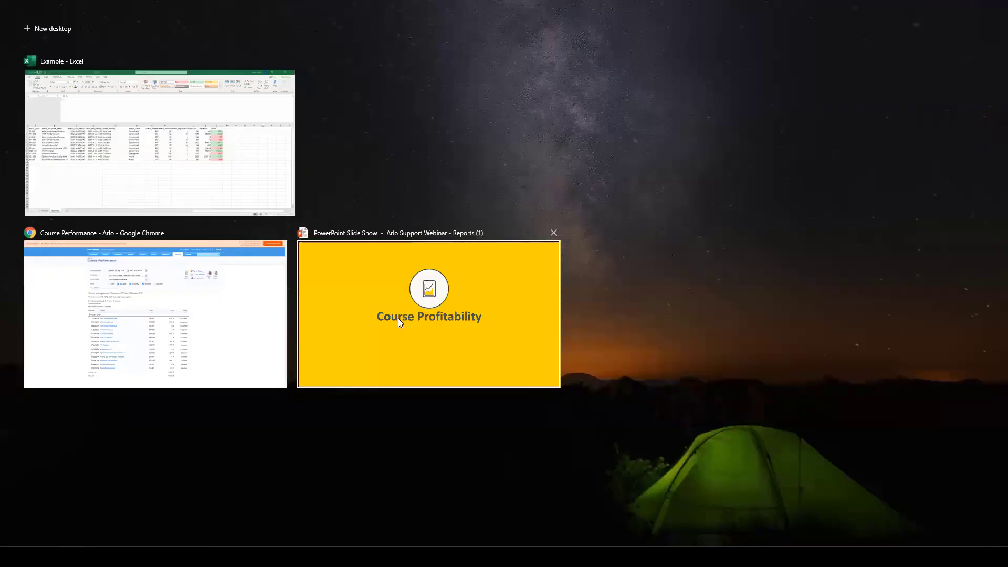
# - Present the Course Profitability slide show through to the Occupancy Rates section slide
pyautogui.click(398, 318)
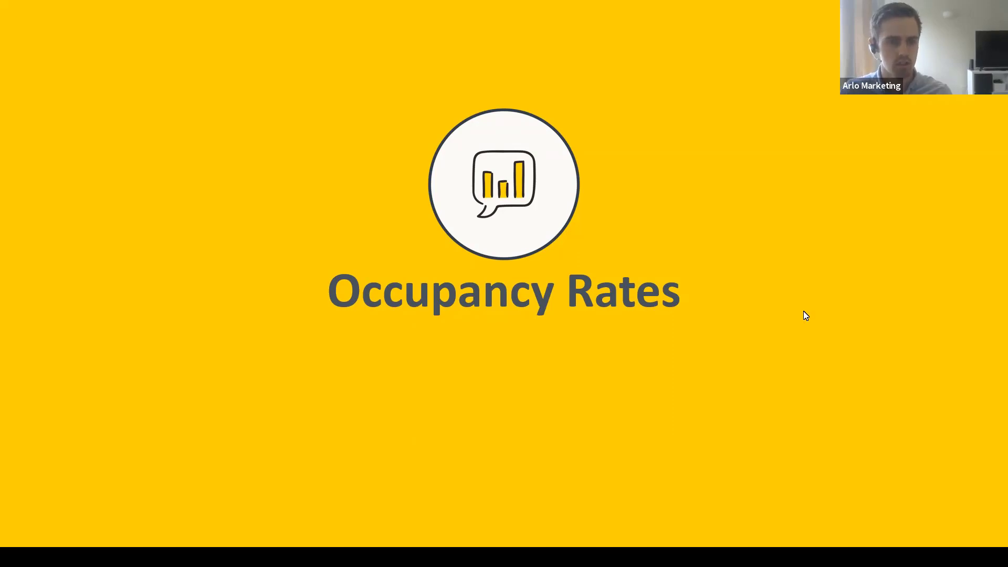
pyautogui.press('super+Tab')
# - Back in Arlo, open the Analyzing Data with Excel course scheduled 29-Oct-2020 from All courses
pyautogui.click(228, 351)
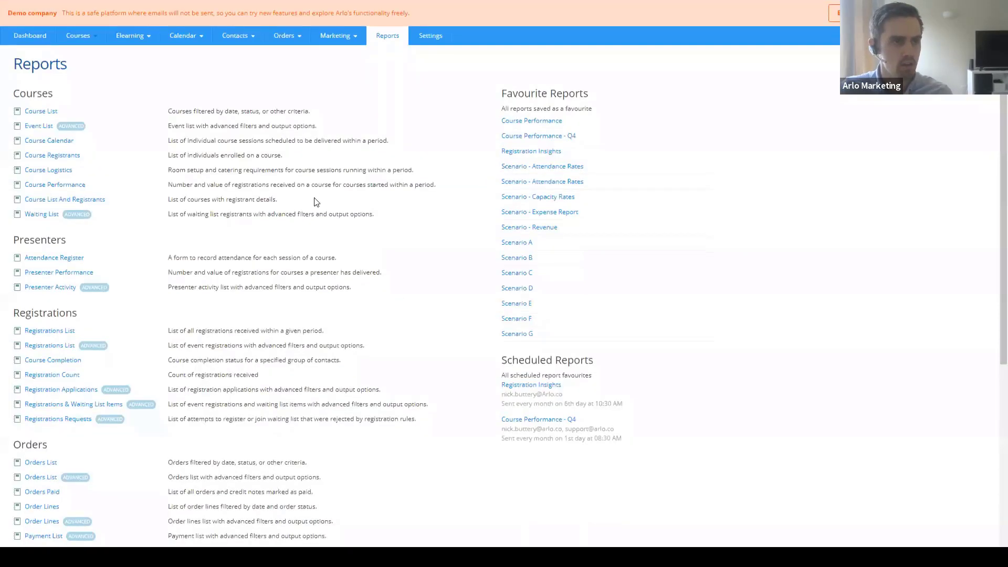
pyautogui.click(80, 58)
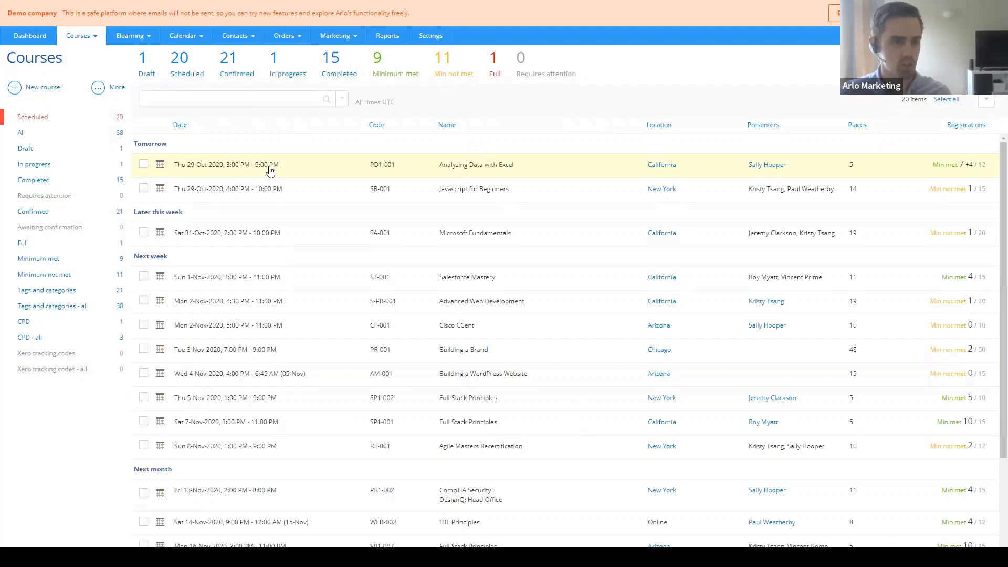
pyautogui.click(270, 167)
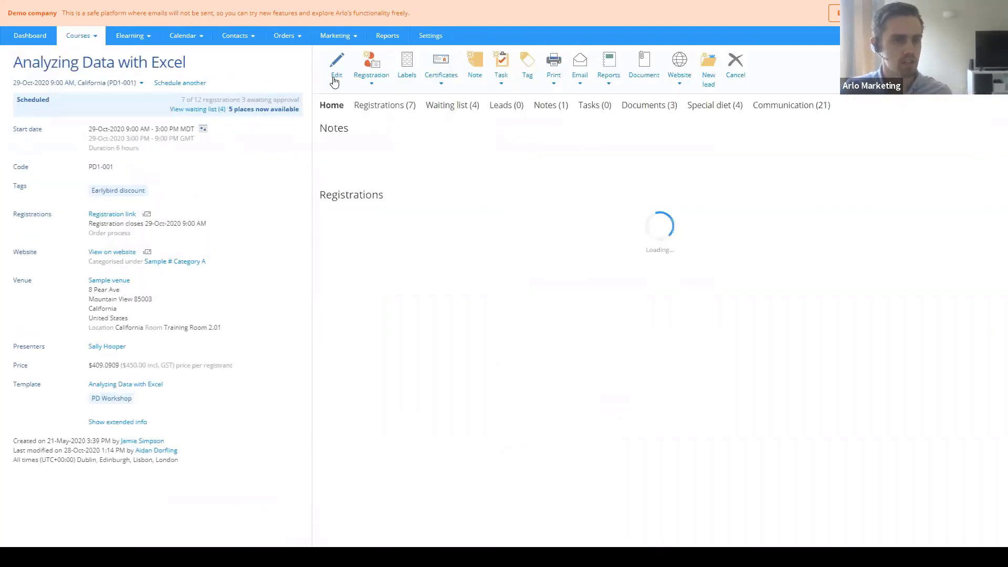
pyautogui.click(334, 81)
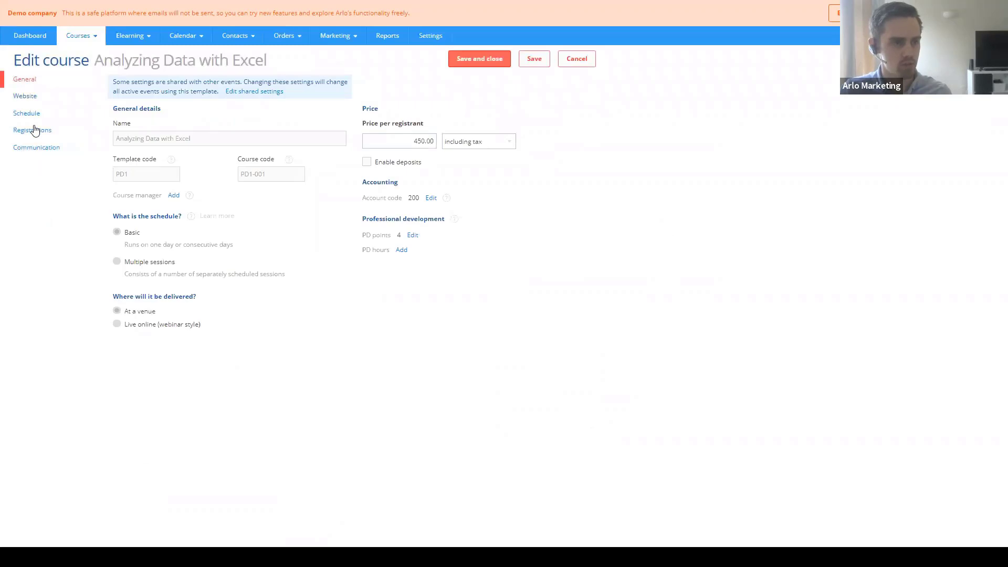
pyautogui.click(24, 132)
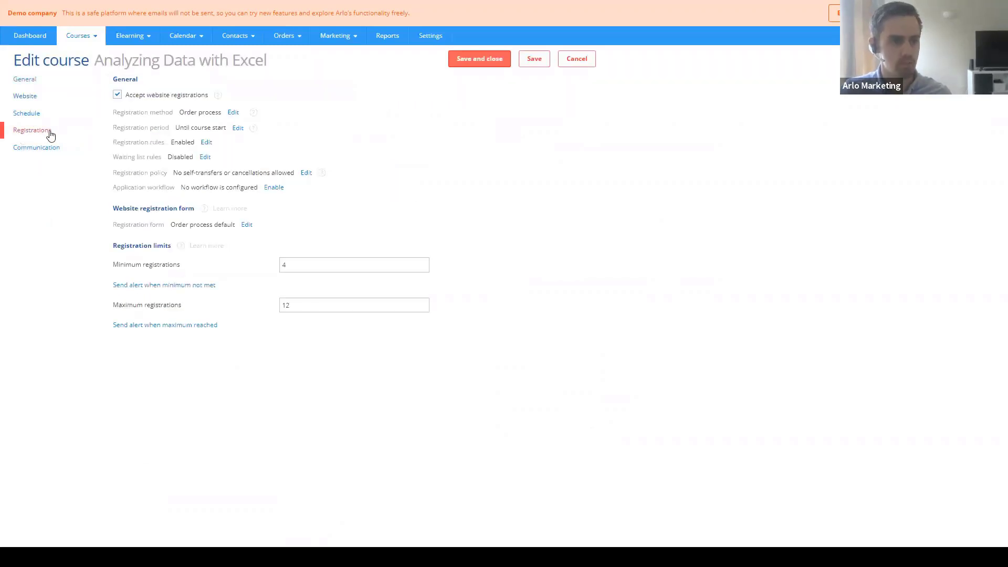
pyautogui.moveTo(113, 246); pyautogui.dragTo(170, 246)
pyautogui.click(83, 261)
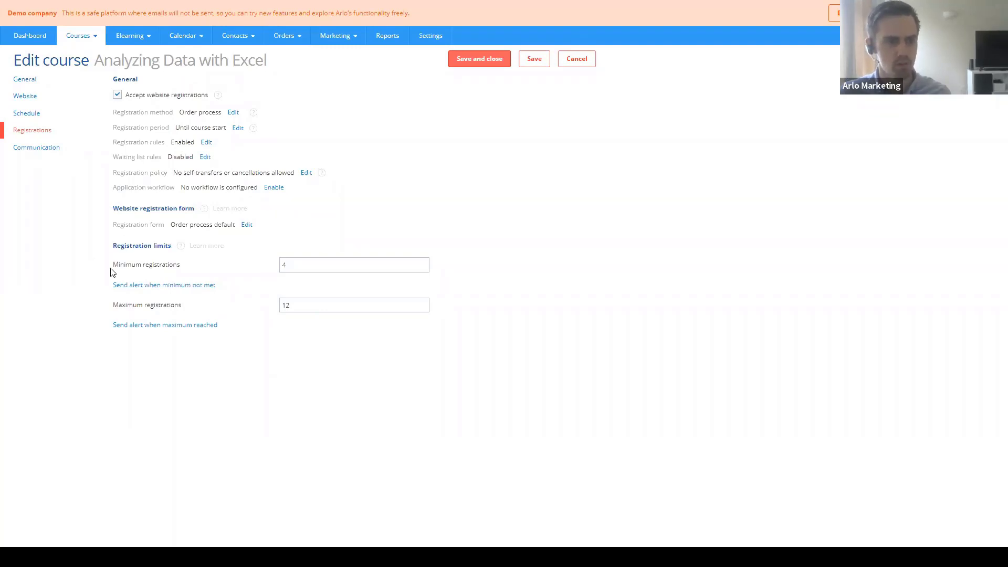
pyautogui.moveTo(288, 264); pyautogui.dragTo(262, 267)
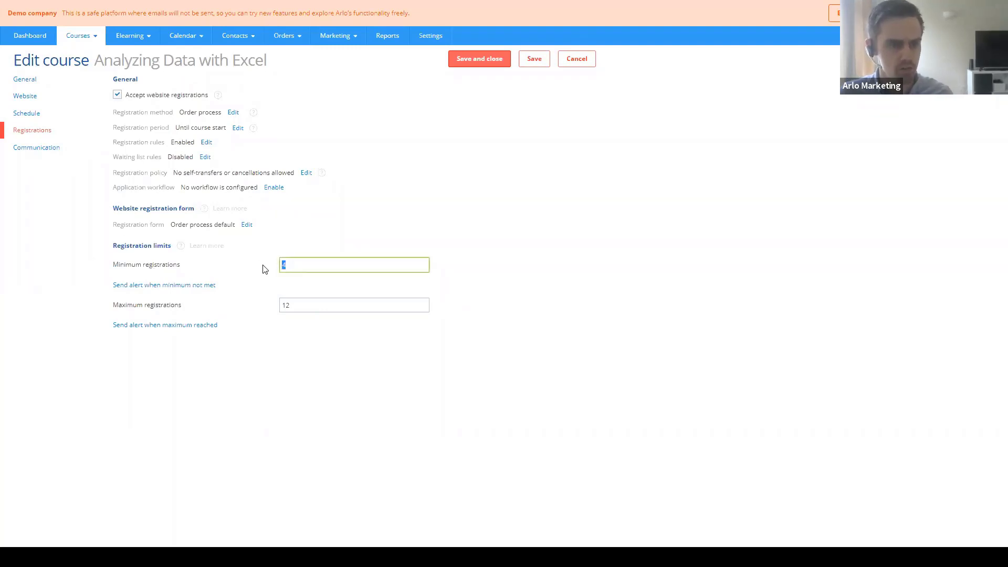
pyautogui.click(261, 267)
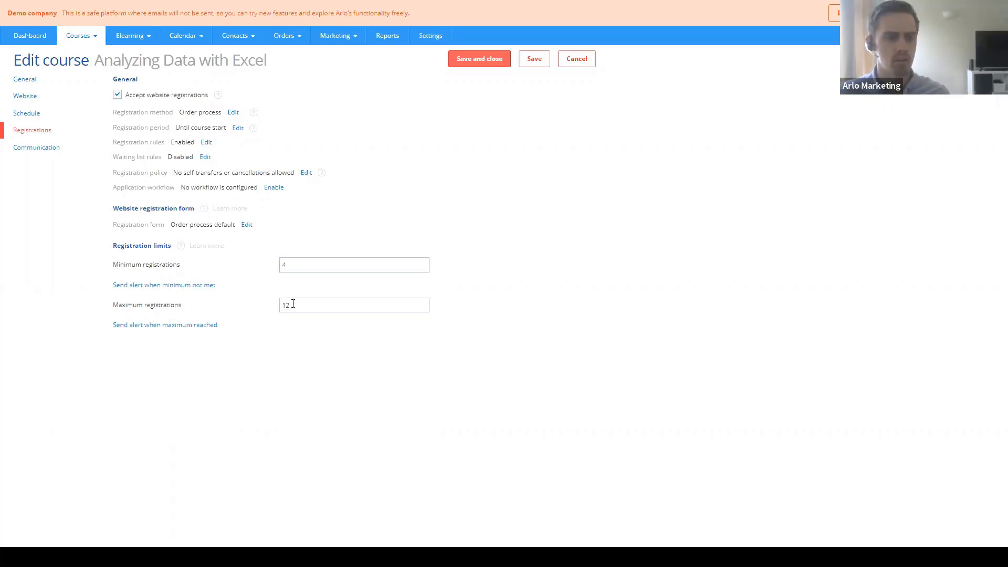
pyautogui.moveTo(288, 305); pyautogui.dragTo(273, 307)
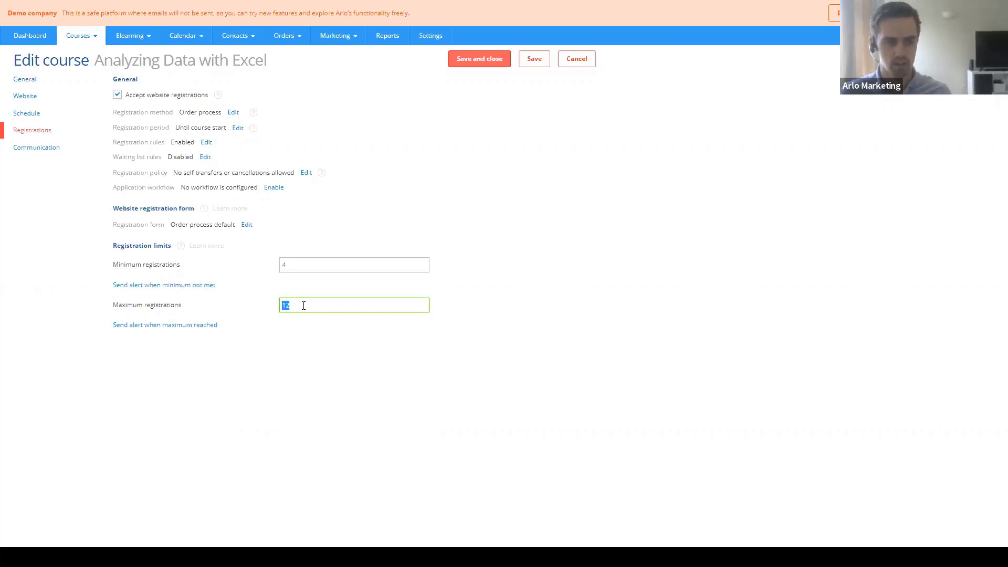
pyautogui.click(343, 293)
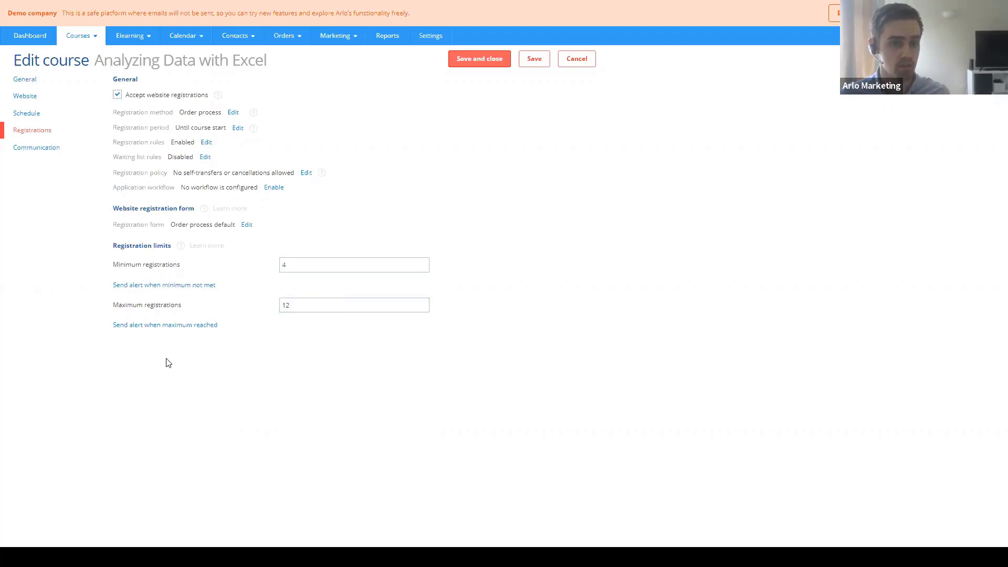
pyautogui.click(575, 62)
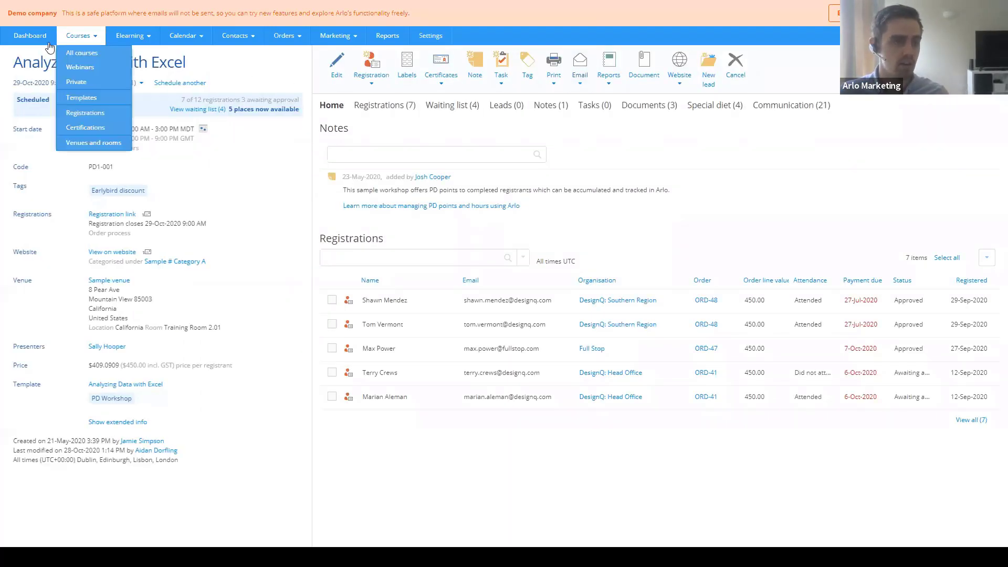
# - Return to the course list and check the Full, Min not met and Minimum met counters
pyautogui.click(81, 53)
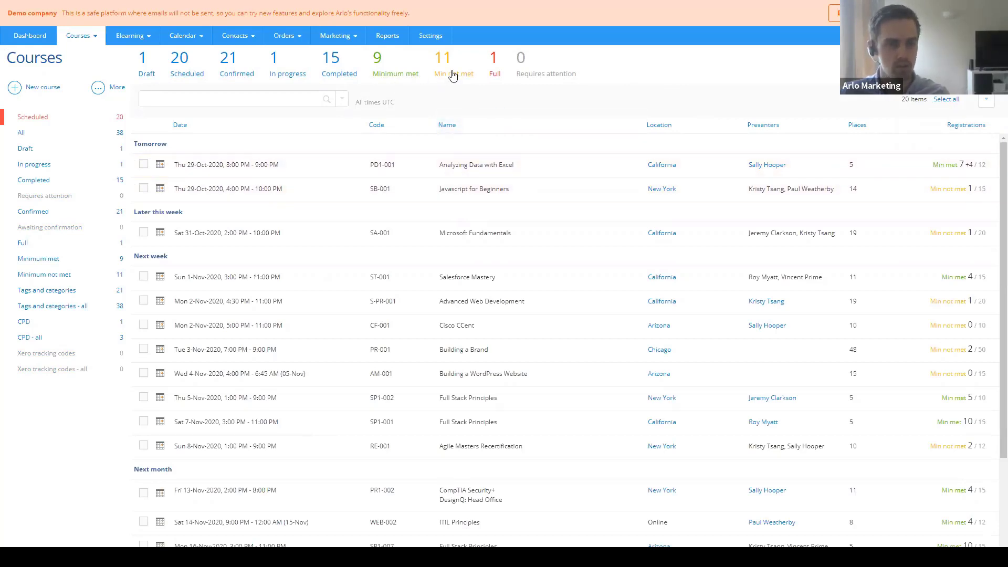
pyautogui.click(494, 79)
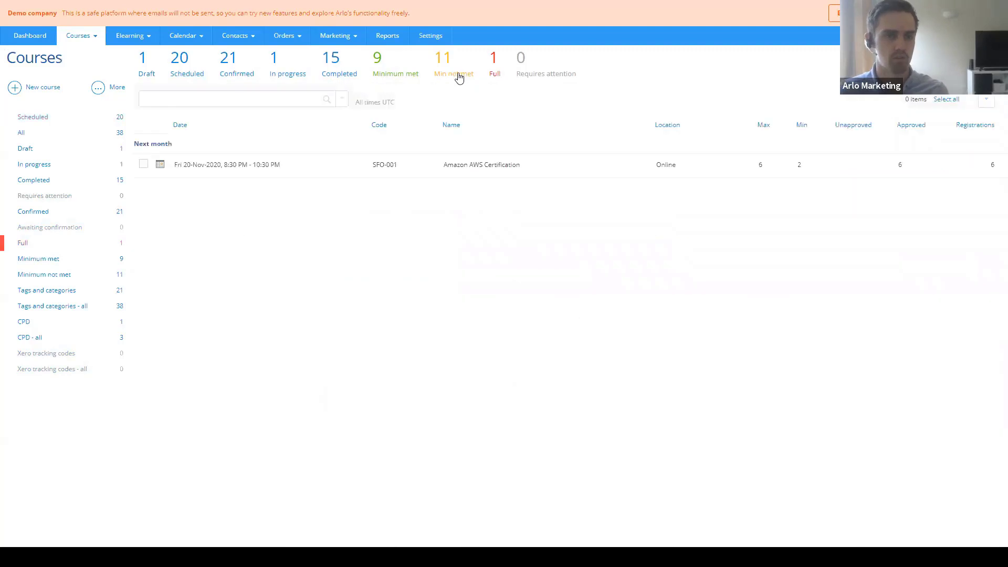
pyautogui.click(455, 74)
pyautogui.click(397, 72)
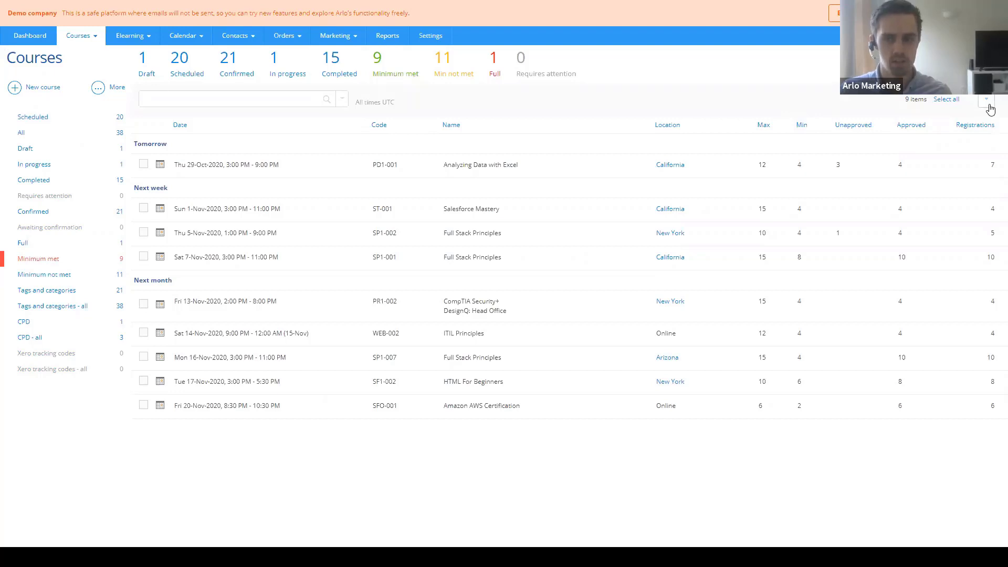
# - Review the course list's export and search filter options, then go to Contacts
pyautogui.click(987, 101)
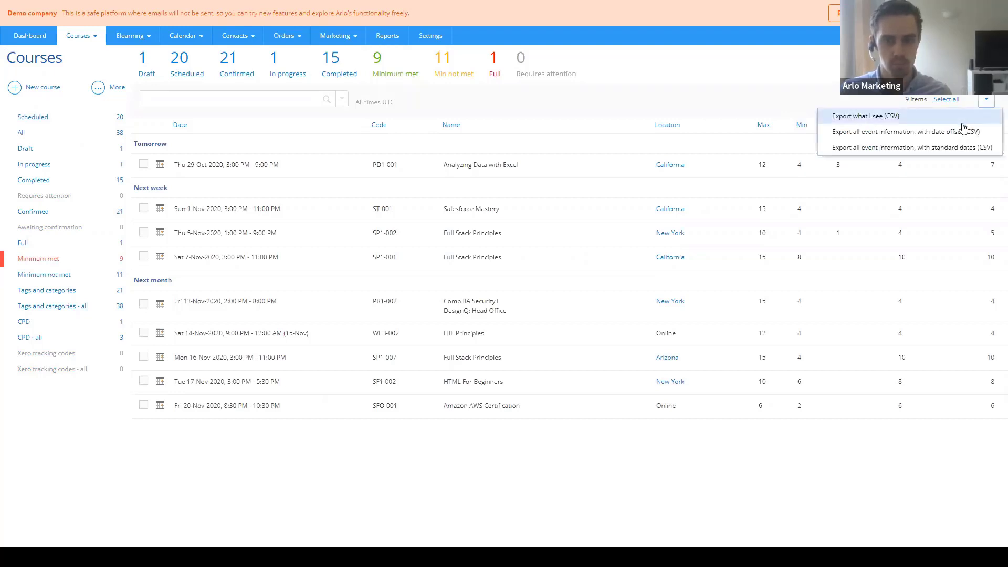
pyautogui.click(342, 100)
pyautogui.click(433, 103)
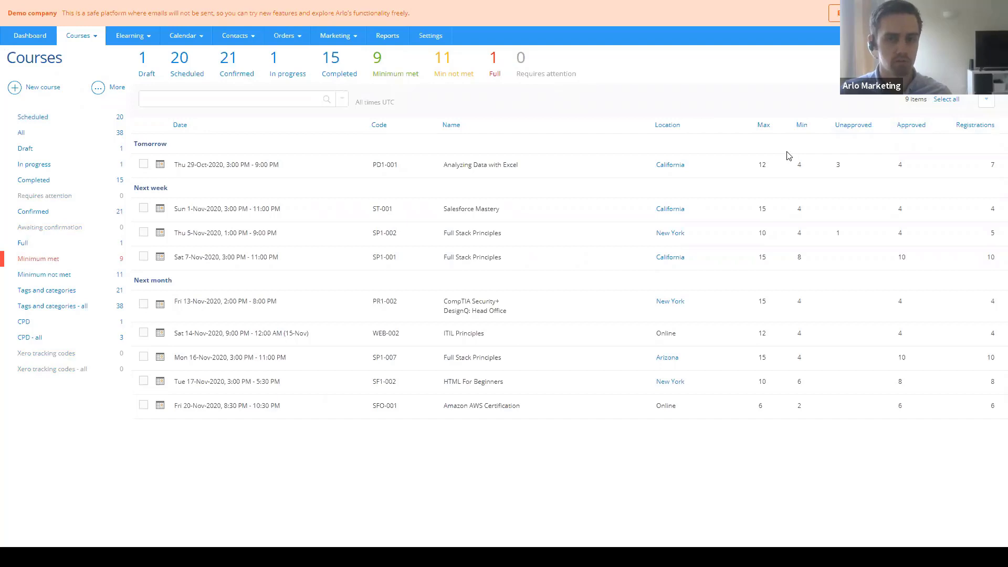
pyautogui.click(986, 100)
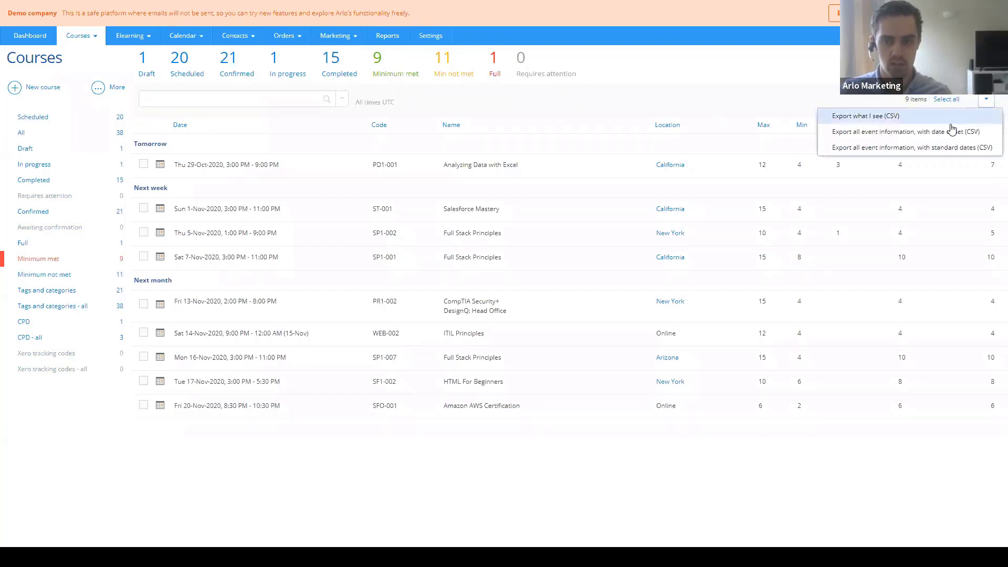
pyautogui.click(773, 103)
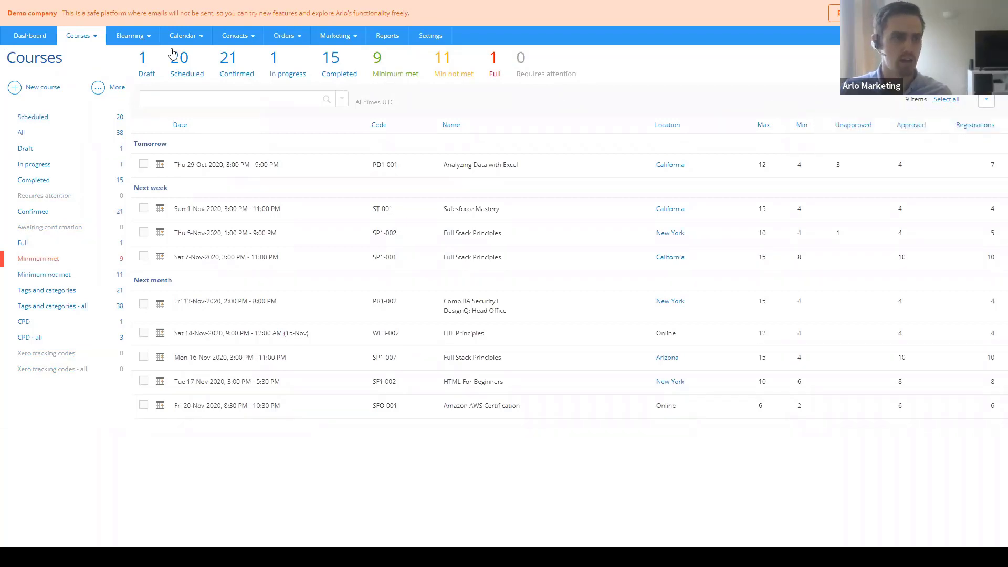
pyautogui.moveTo(235, 36)
pyautogui.click(230, 54)
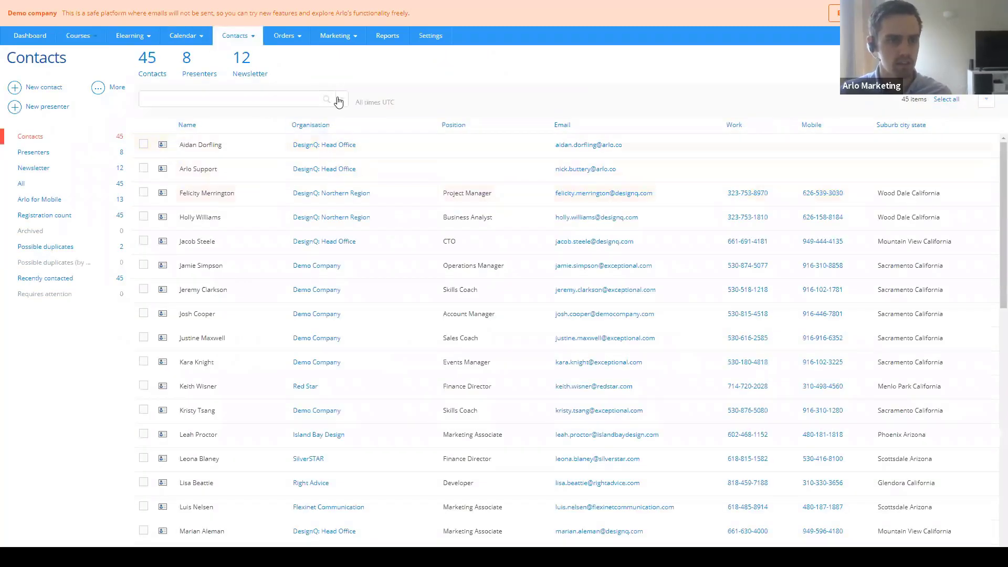
# - Look over the Contacts search filter and export options
pyautogui.click(339, 100)
pyautogui.click(517, 93)
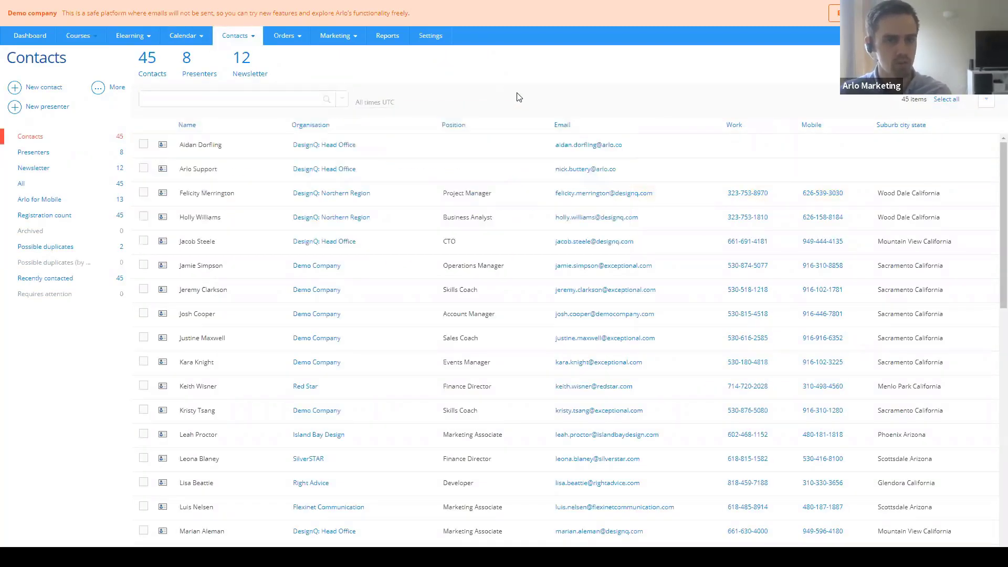
pyautogui.click(986, 100)
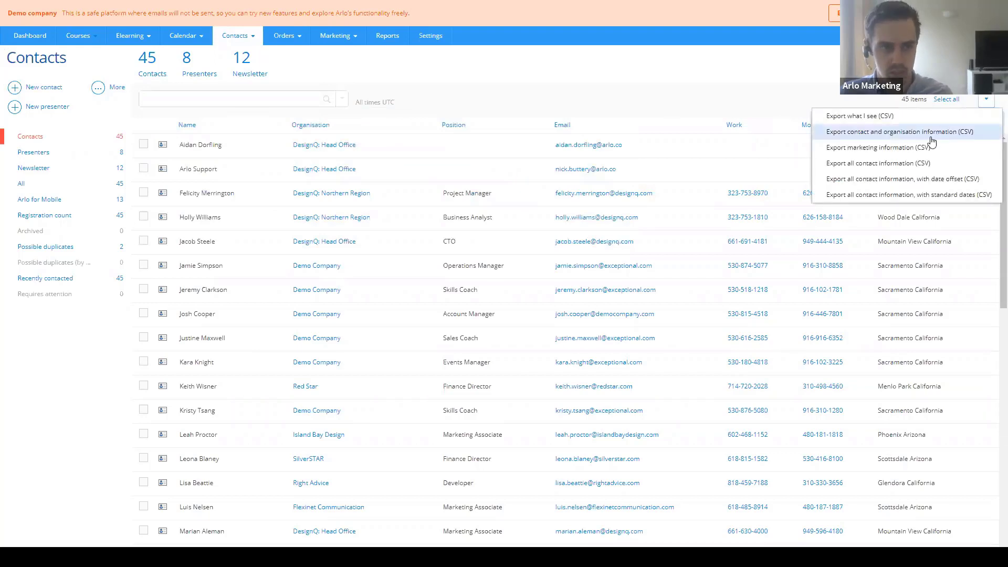
# - Check the Orders export options, then return to the Reports page
pyautogui.click(282, 53)
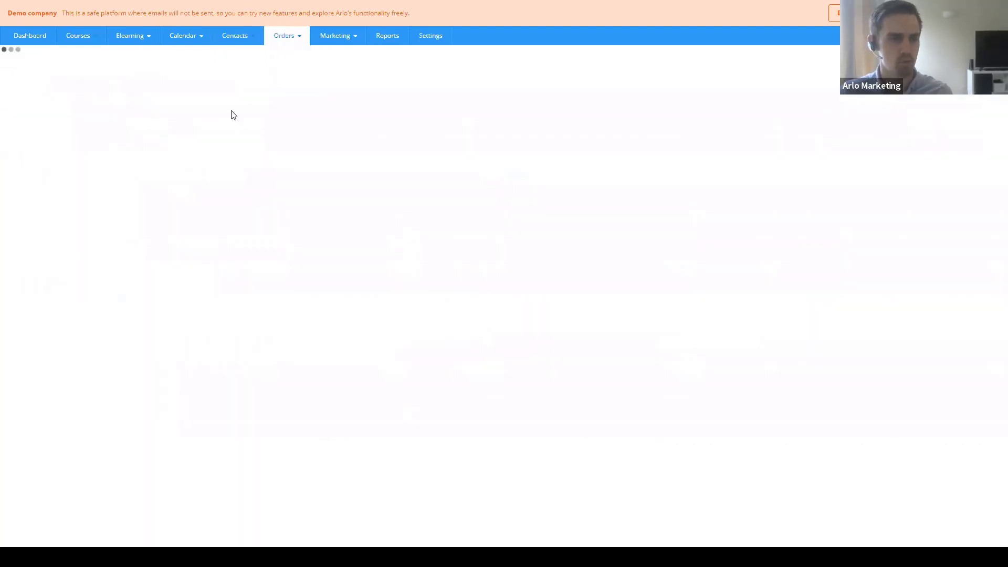
pyautogui.click(986, 100)
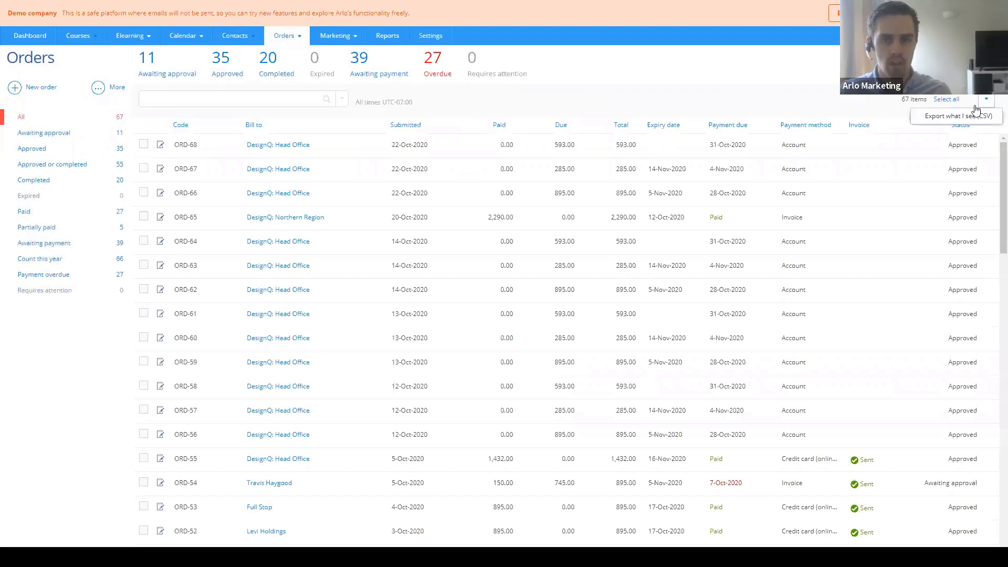
pyautogui.click(386, 36)
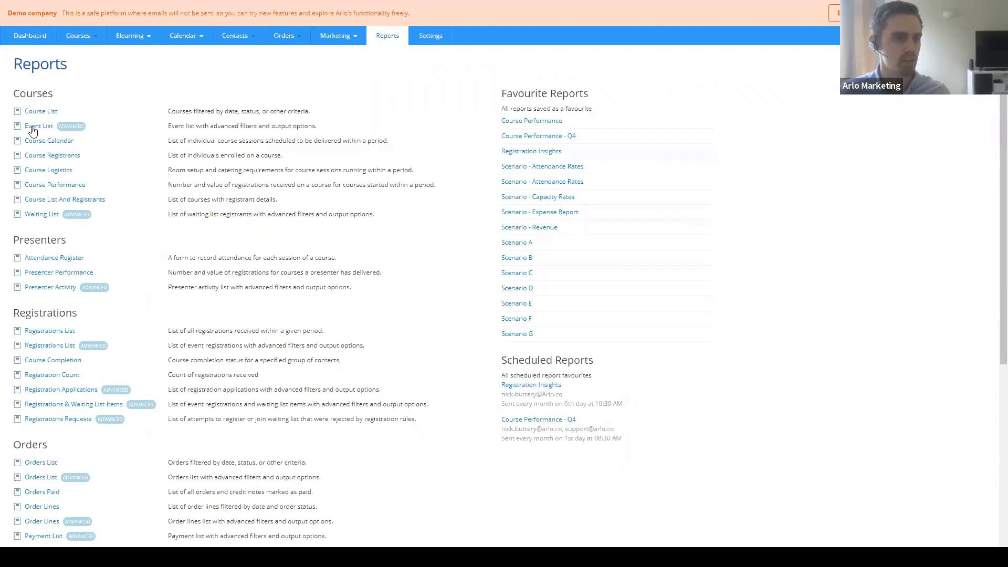
# - Start a course report filtered to Event start dates within the previous 12 months
pyautogui.click(60, 141)
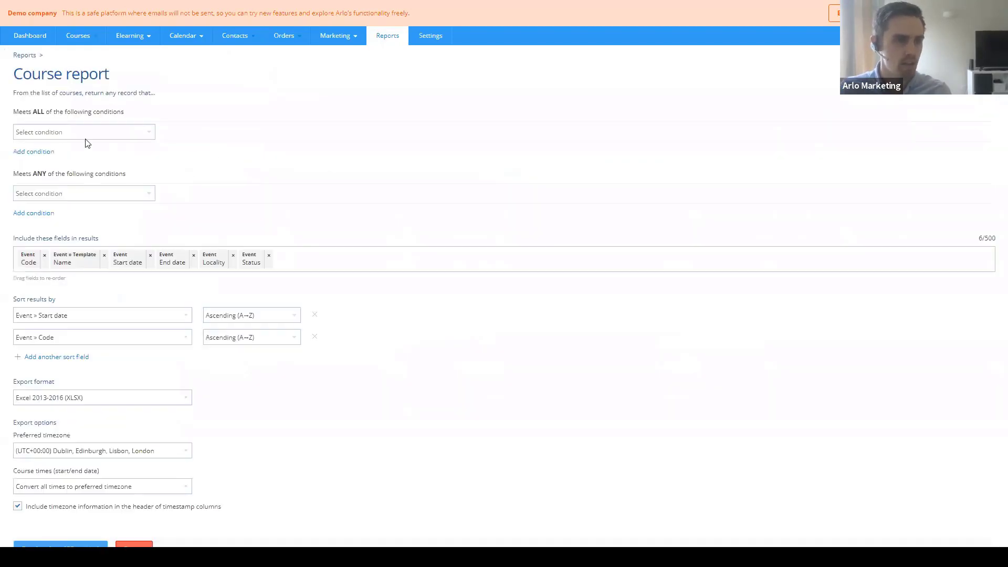
pyautogui.click(84, 132)
pyautogui.click(58, 160)
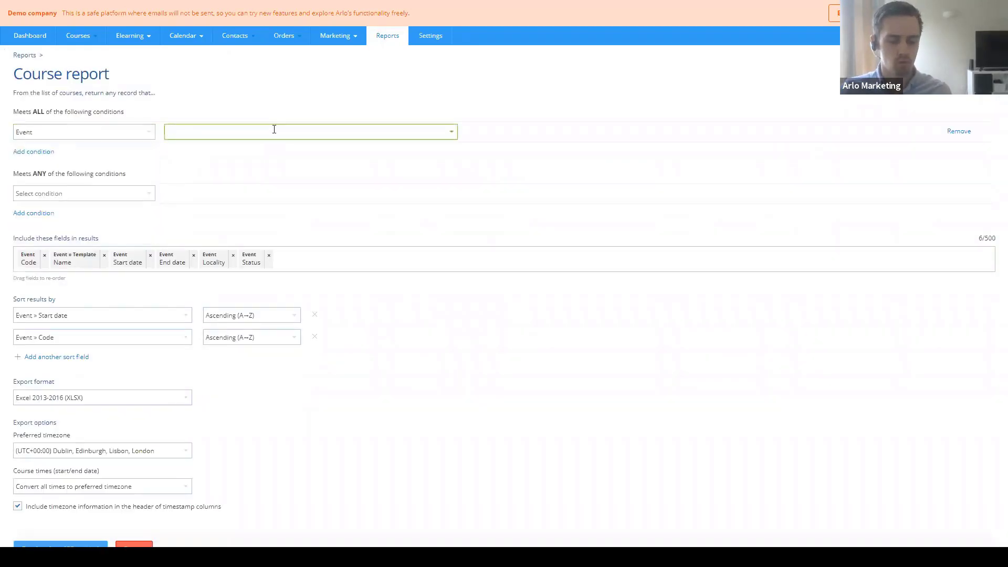
pyautogui.write('s')
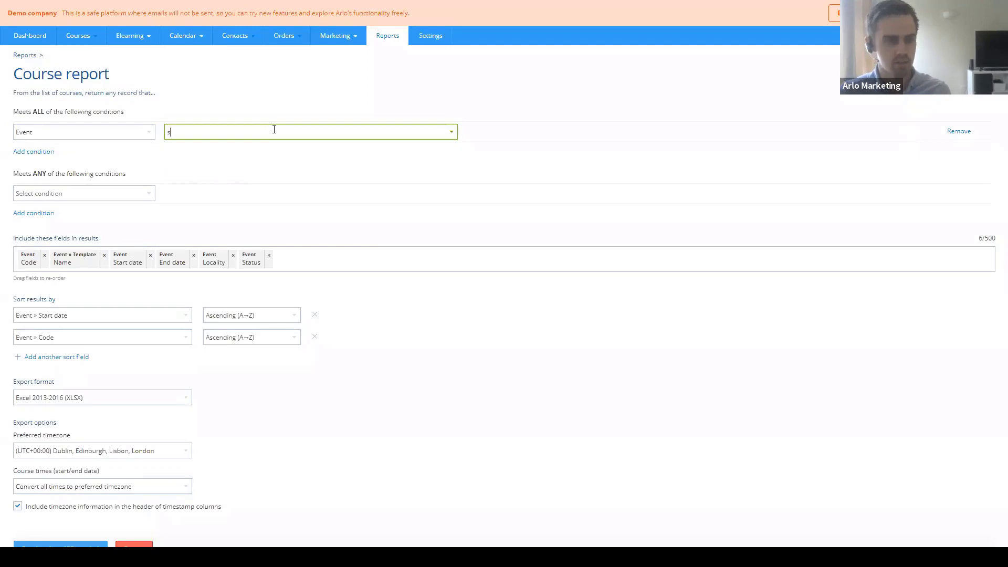
pyautogui.write('tar')
pyautogui.click(265, 163)
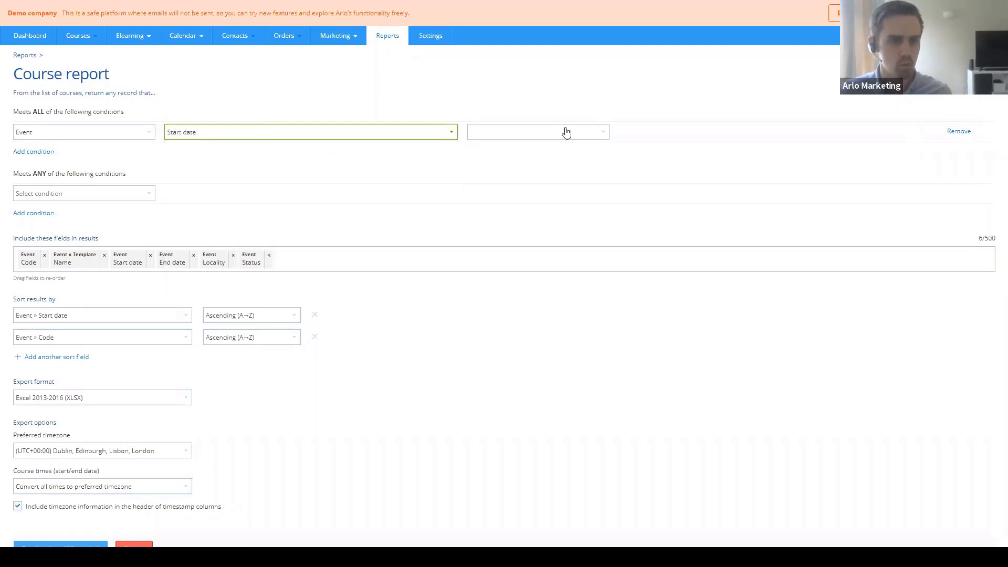
pyautogui.click(565, 132)
pyautogui.click(535, 234)
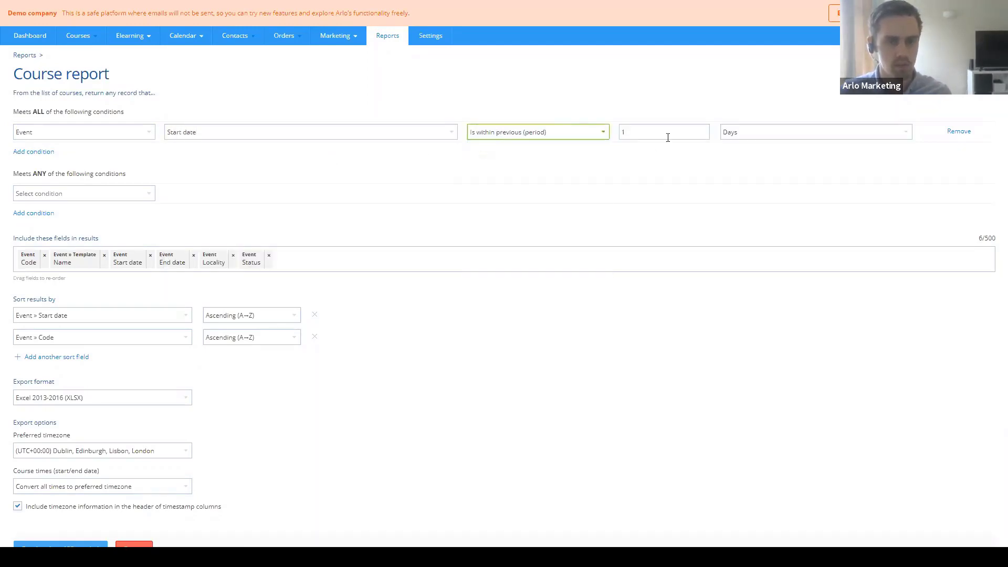
pyautogui.write('12')
pyautogui.click(898, 136)
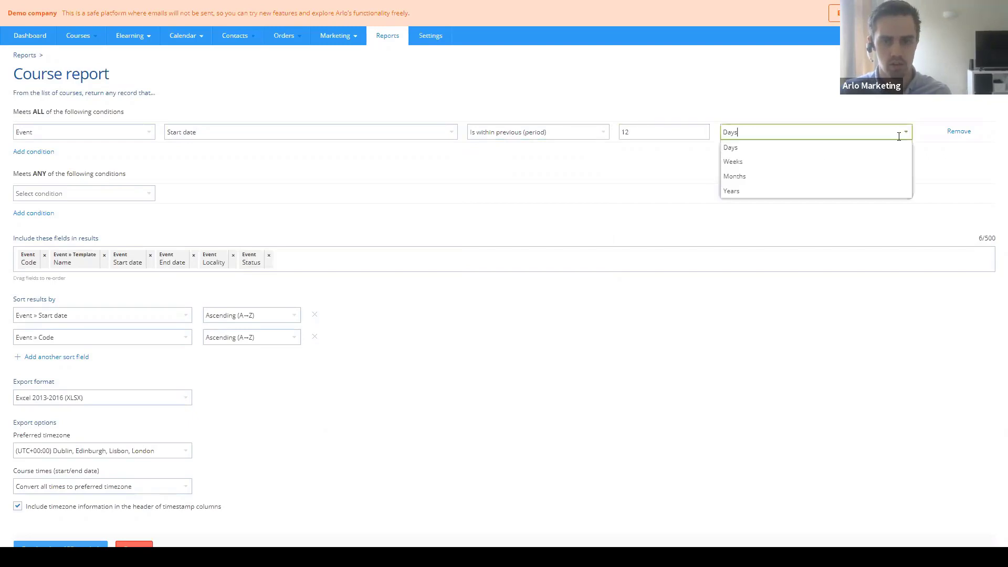
pyautogui.click(751, 179)
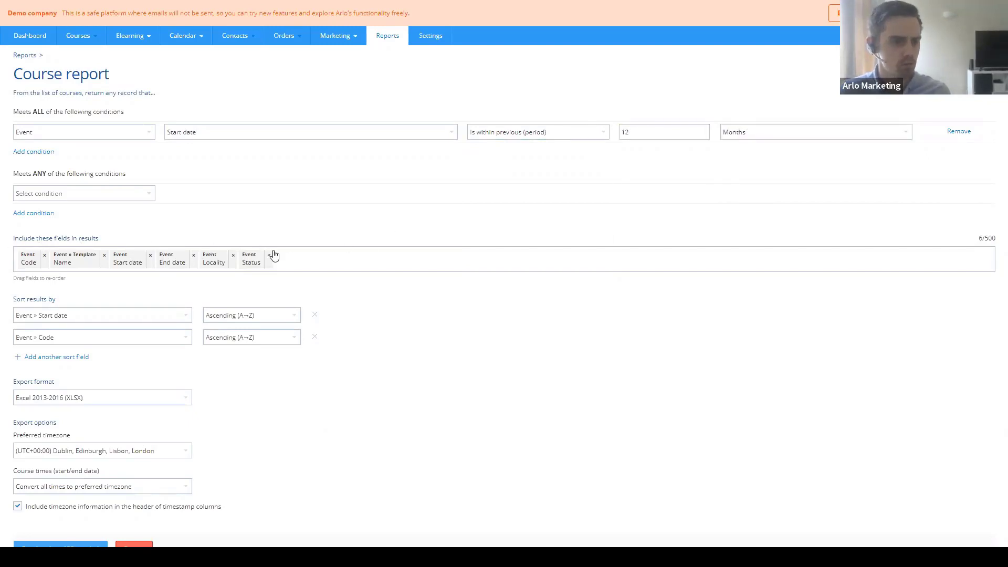
# - Add Registration count (min), (max) and (current + pending) as result fields
pyautogui.click(301, 259)
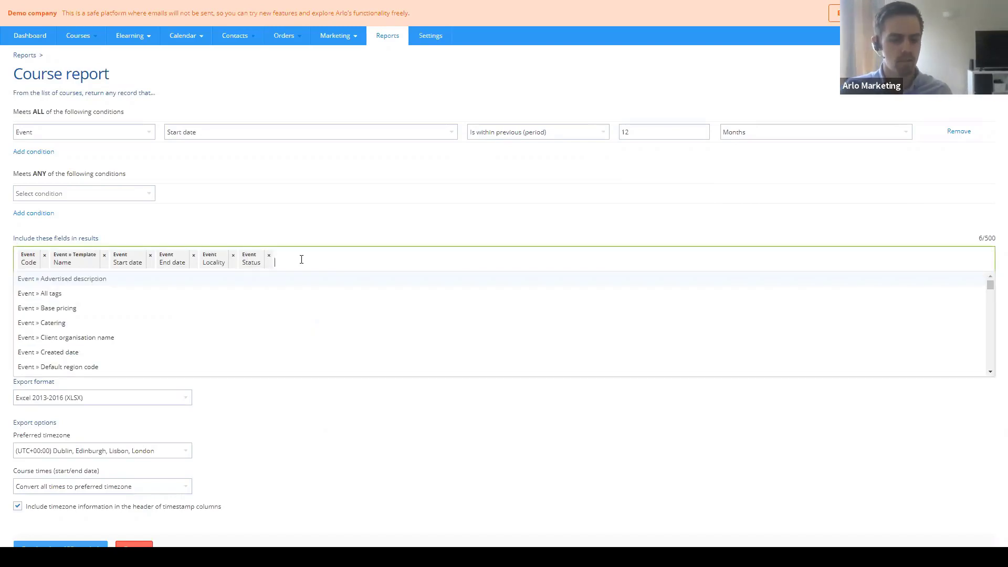
pyautogui.write('m')
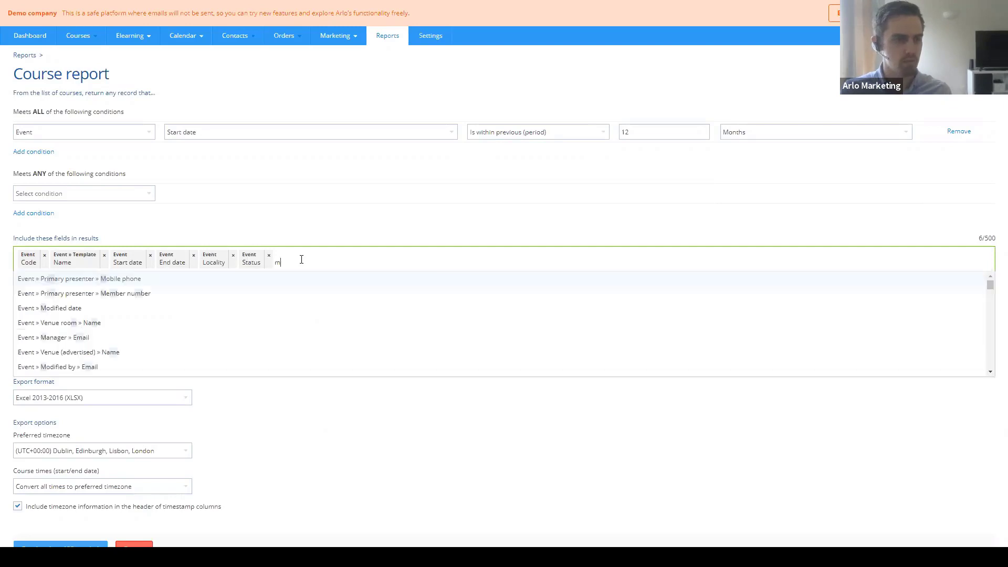
pyautogui.write('in')
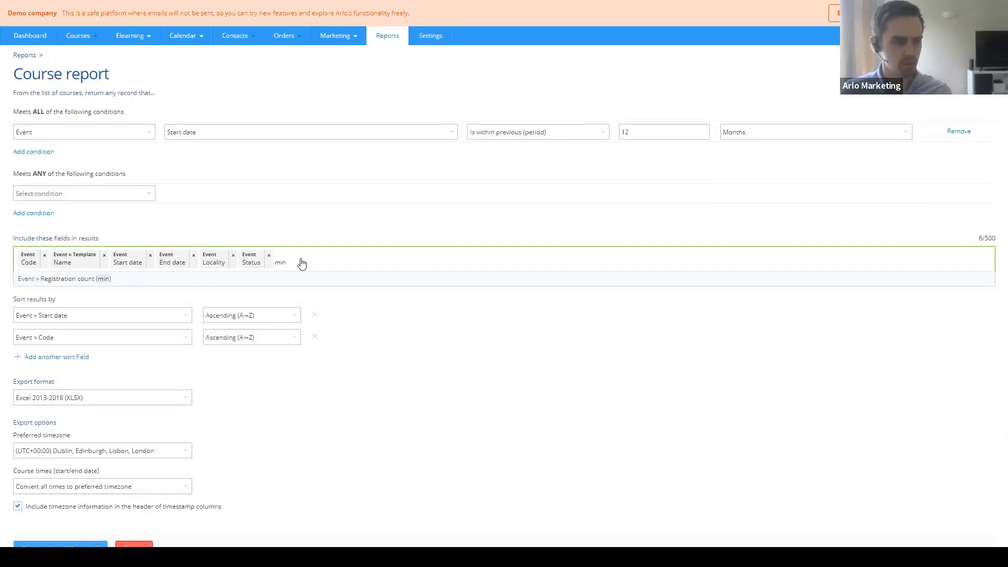
pyautogui.press('Return')
pyautogui.write('max')
pyautogui.press('Return')
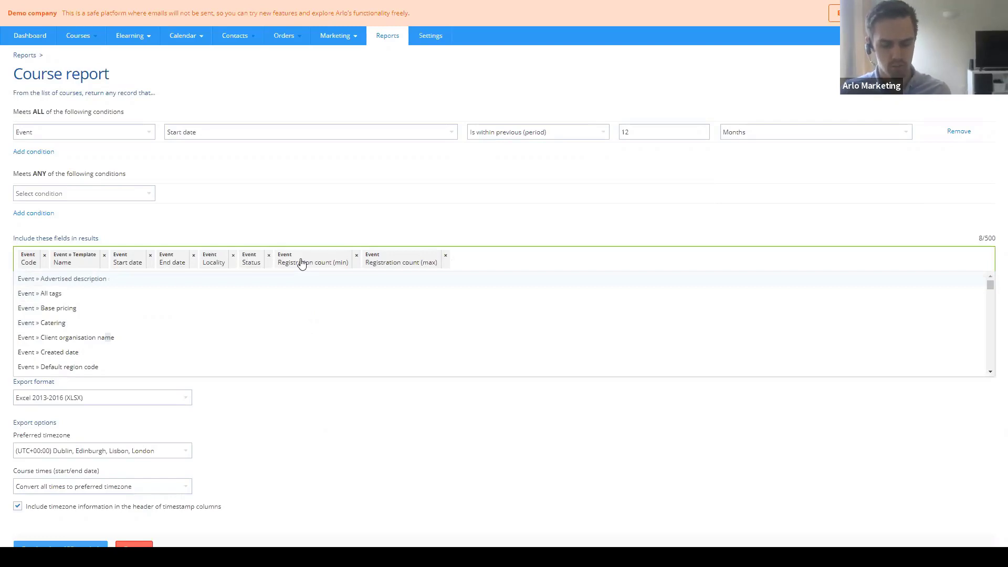
pyautogui.write('registrant')
pyautogui.press('BackSpace')
pyautogui.press('BackSpace')
pyautogui.press('BackSpace')
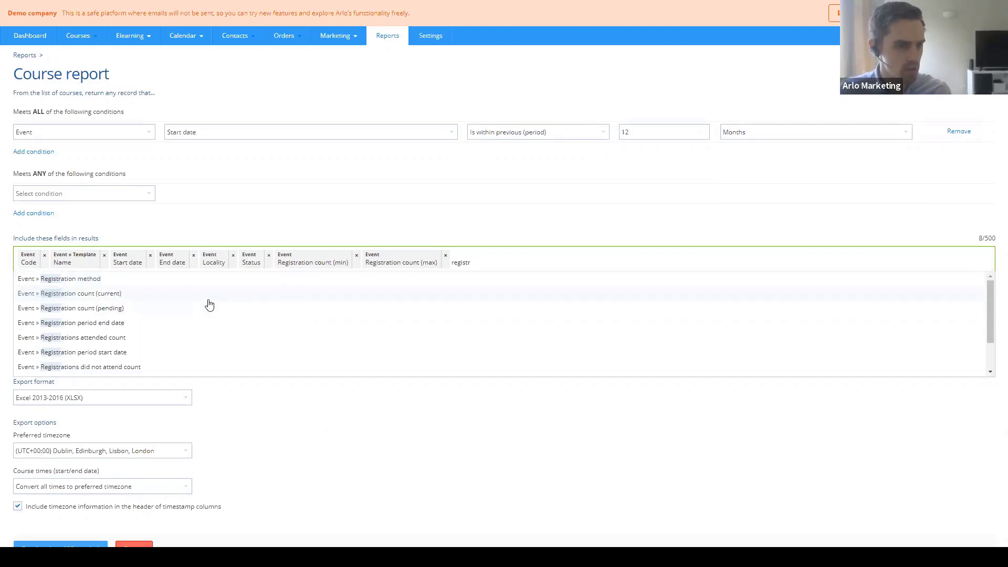
pyautogui.scroll(-1, 210, 305)
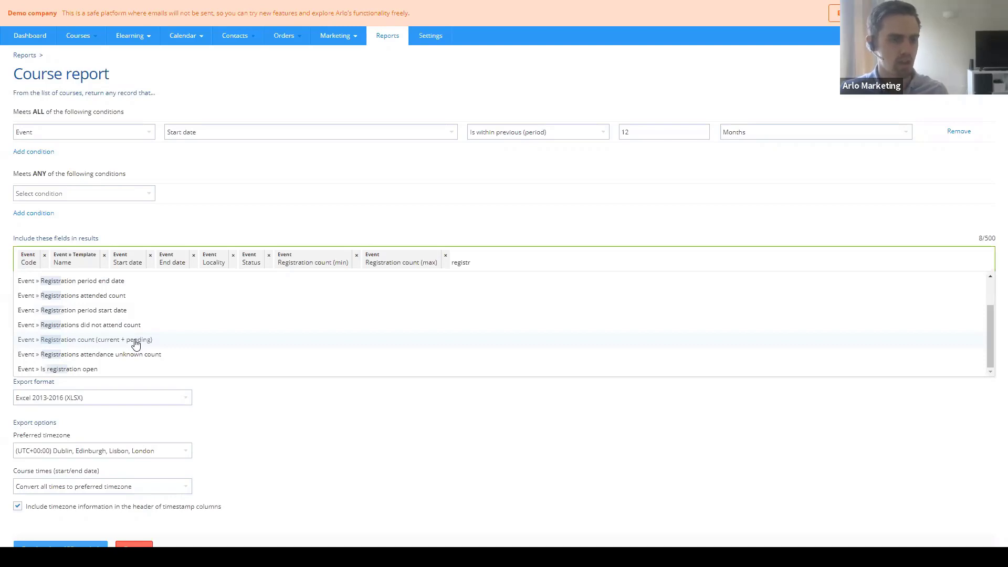
pyautogui.click(136, 344)
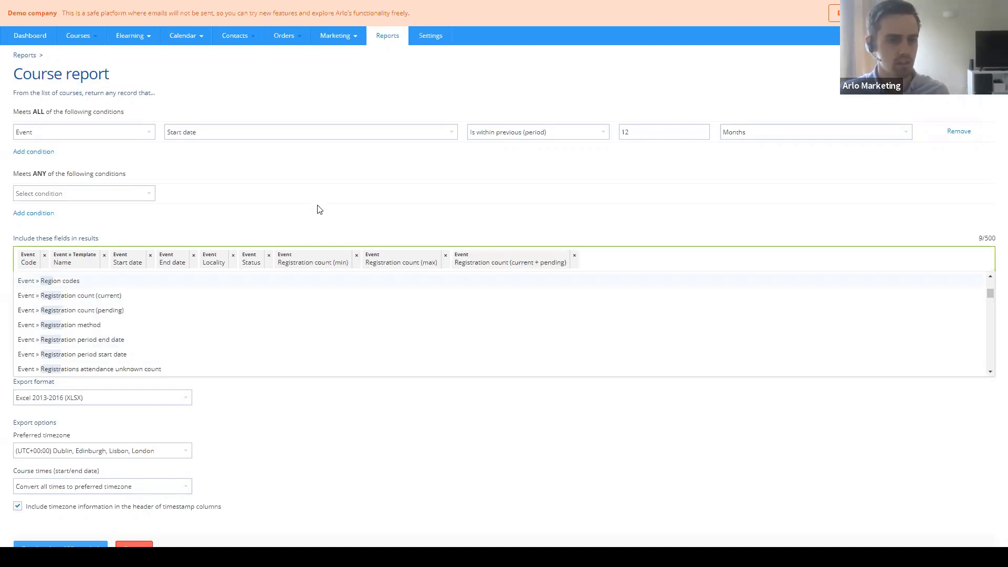
pyautogui.click(319, 206)
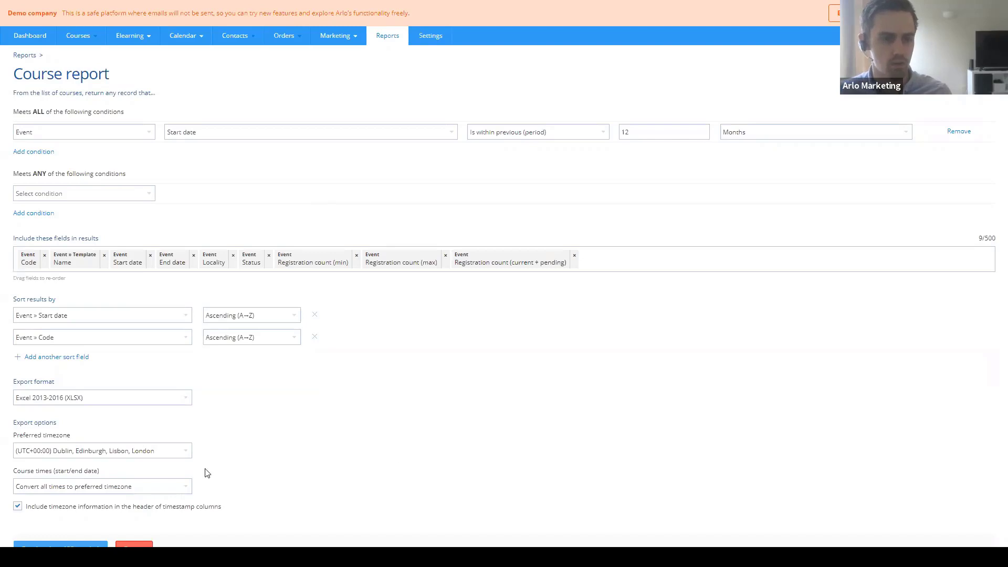
# - Preview the report's 12 results, then switch to the exported Excel workbook
pyautogui.click(73, 544)
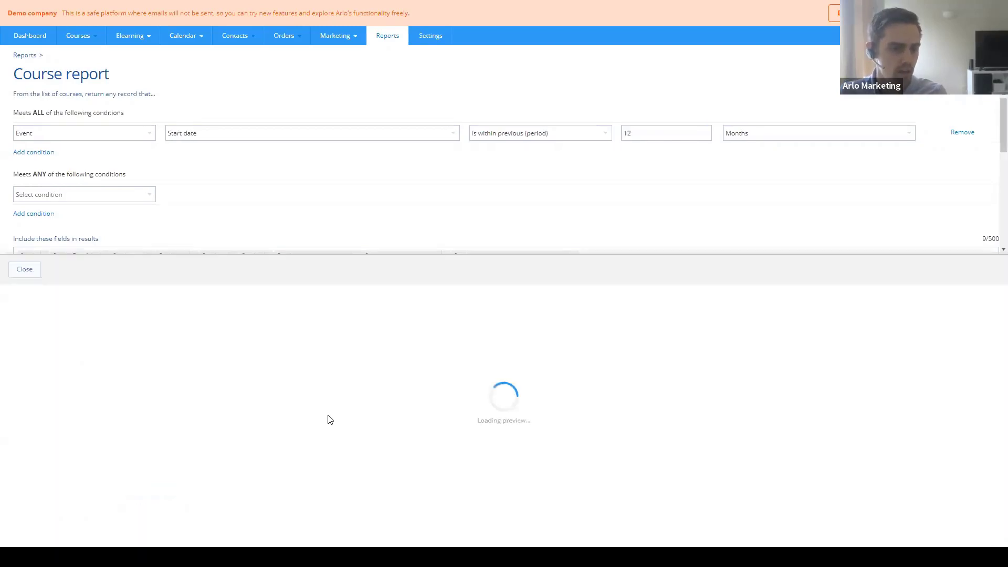
pyautogui.scroll(-1, 732, 412)
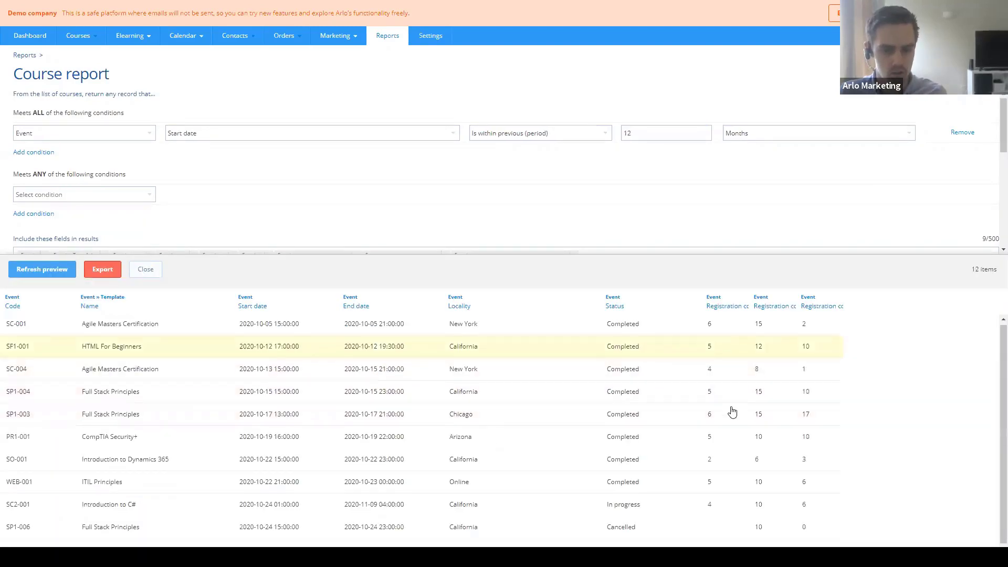
pyautogui.scroll(1, 730, 437)
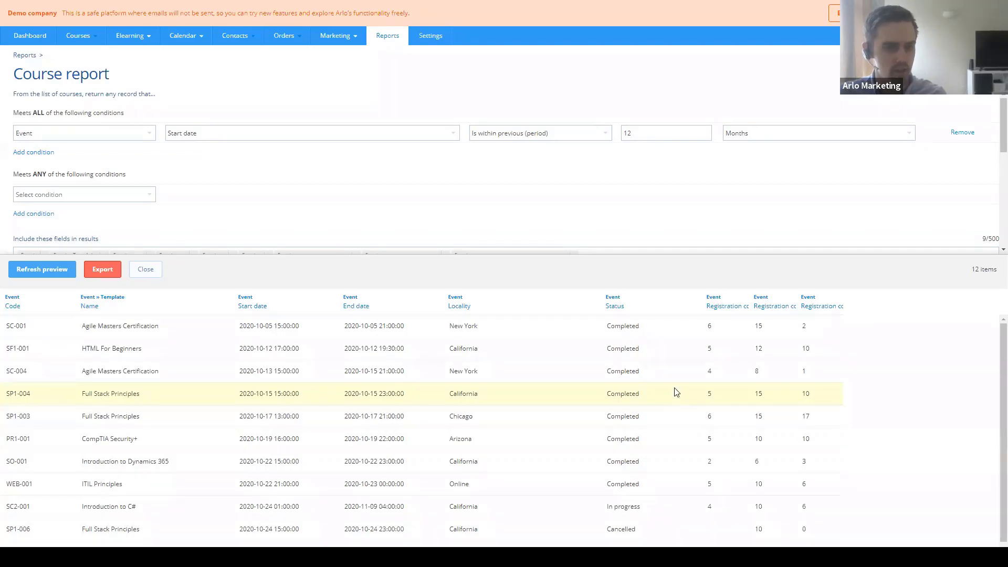
pyautogui.press('super+Tab')
pyautogui.click(441, 328)
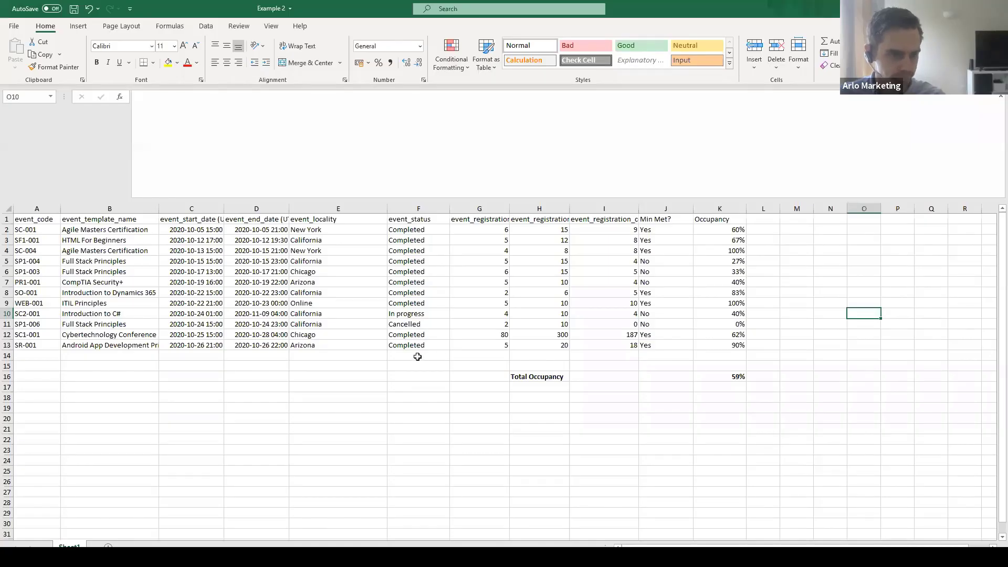
pyautogui.click(418, 355)
pyautogui.moveTo(50, 221); pyautogui.dragTo(583, 349)
pyautogui.click(431, 367)
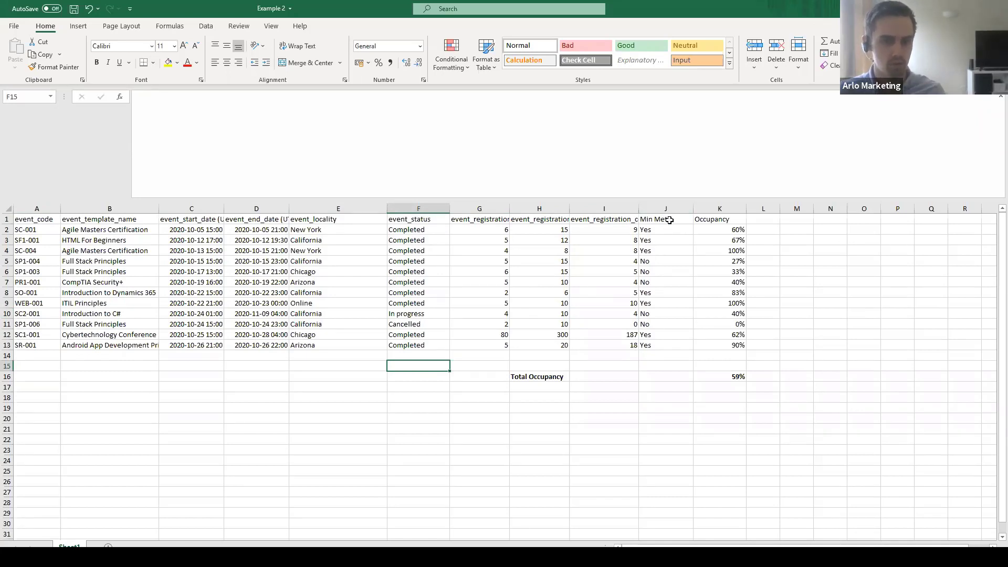
pyautogui.click(669, 221)
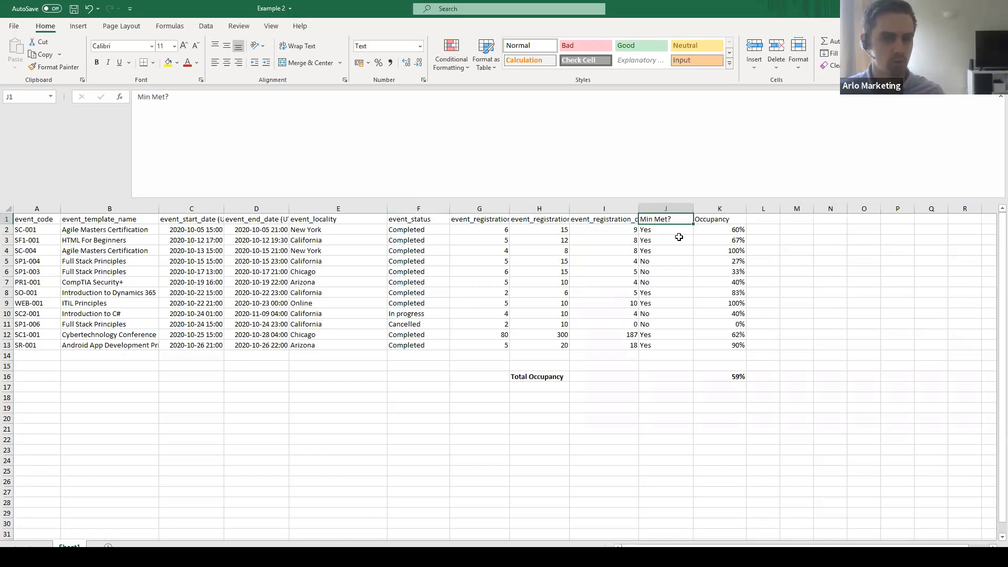
pyautogui.press('Down')
pyautogui.press('Up')
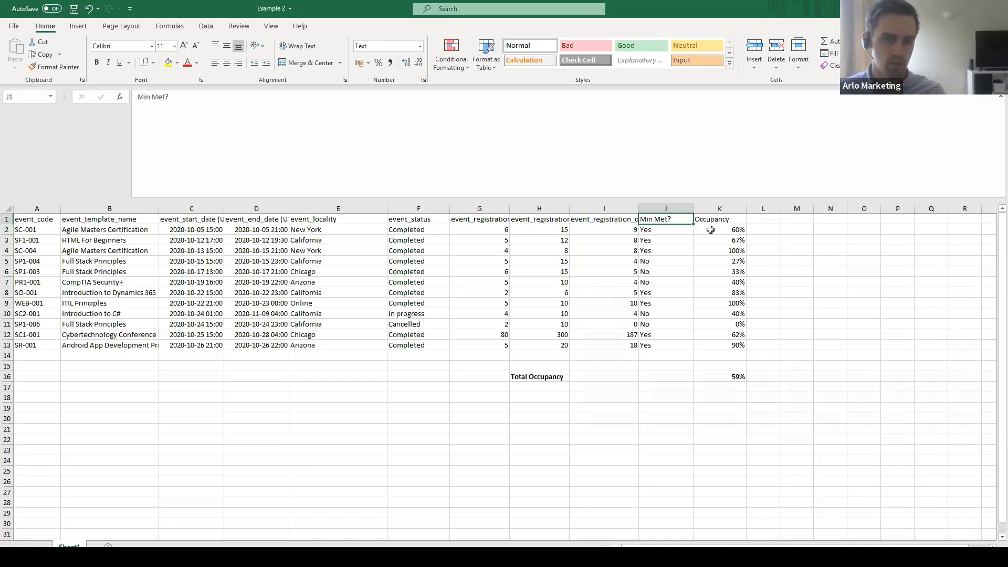
pyautogui.click(619, 228)
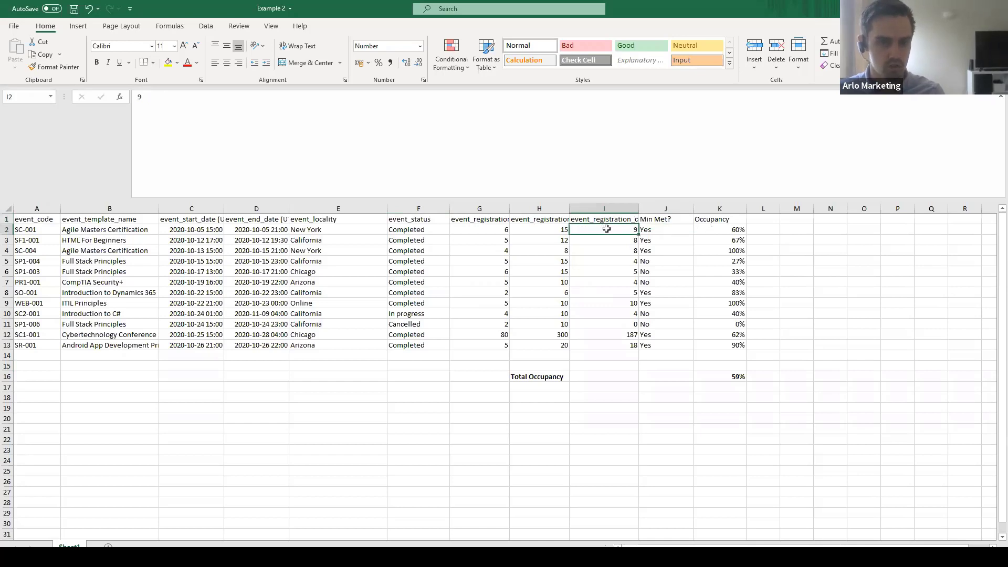
pyautogui.click(481, 229)
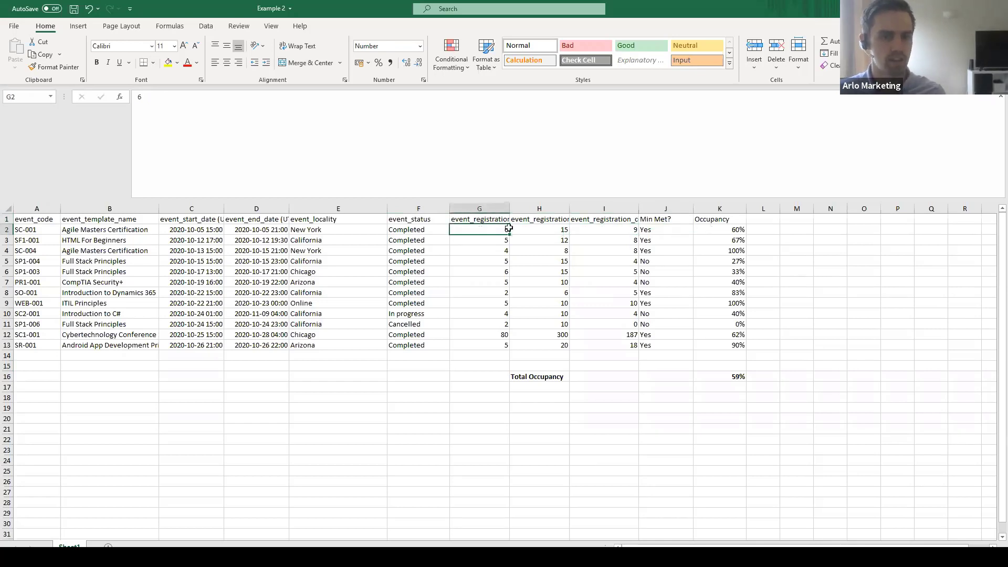
pyautogui.click(649, 231)
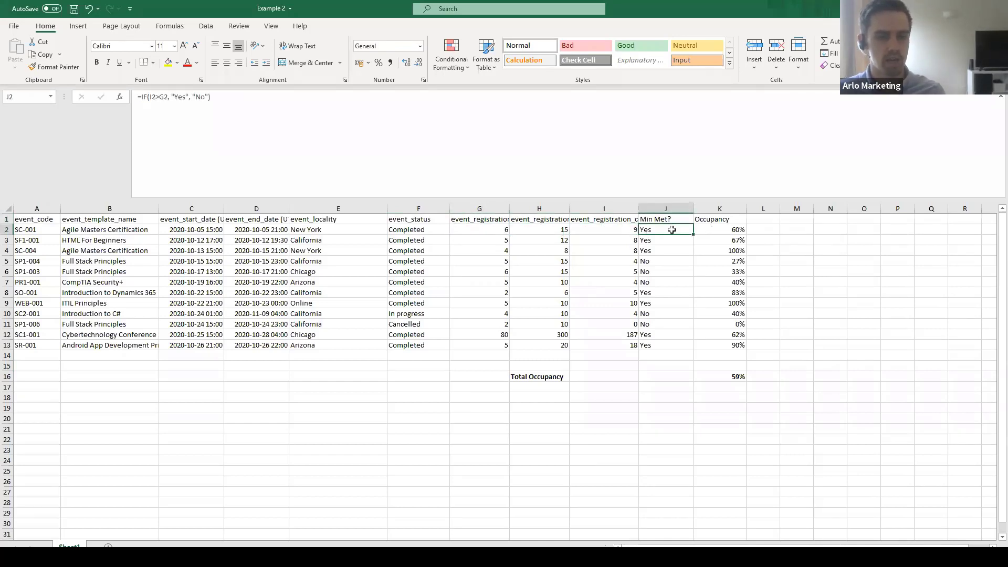
pyautogui.click(663, 210)
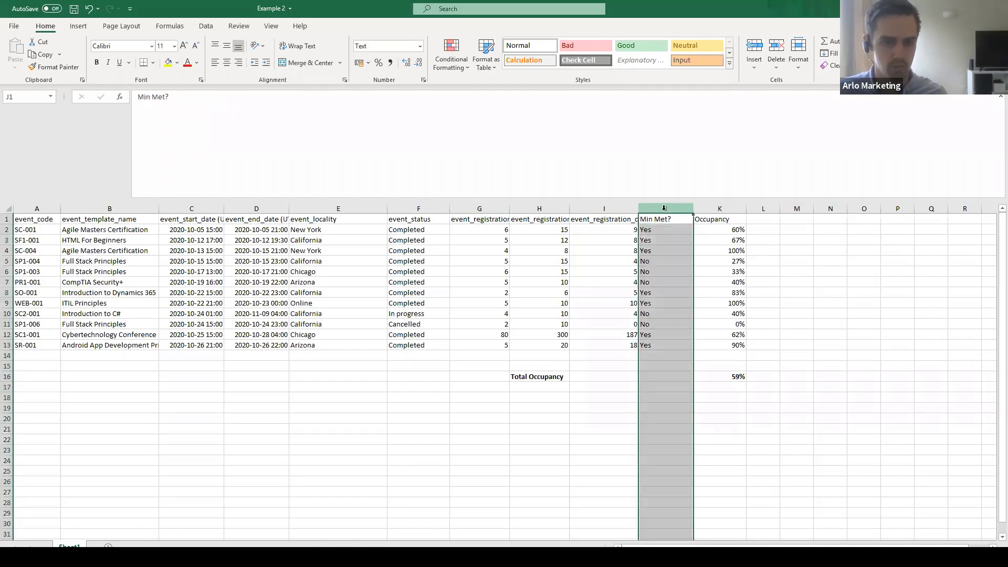
pyautogui.click(660, 233)
pyautogui.click(715, 220)
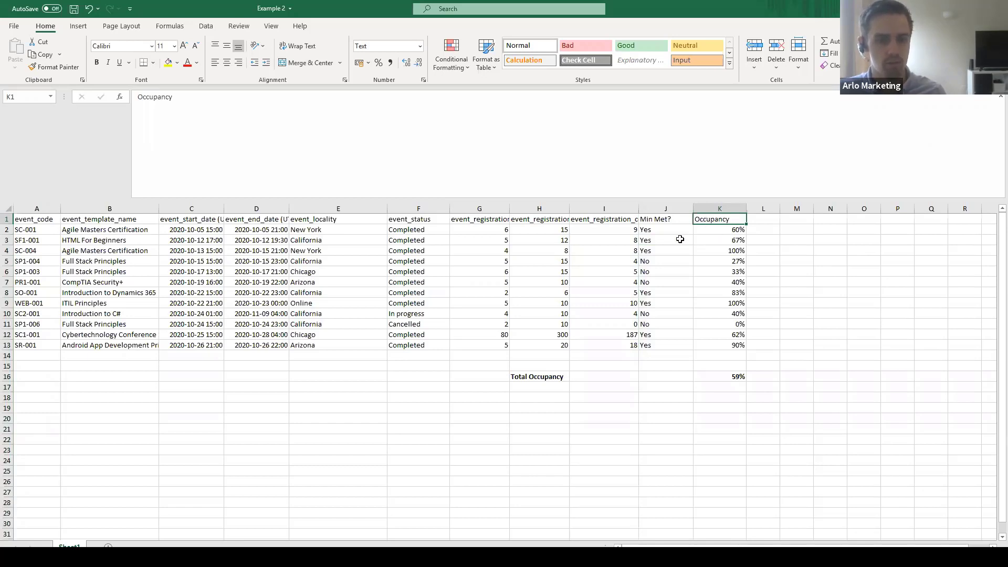
pyautogui.click(544, 230)
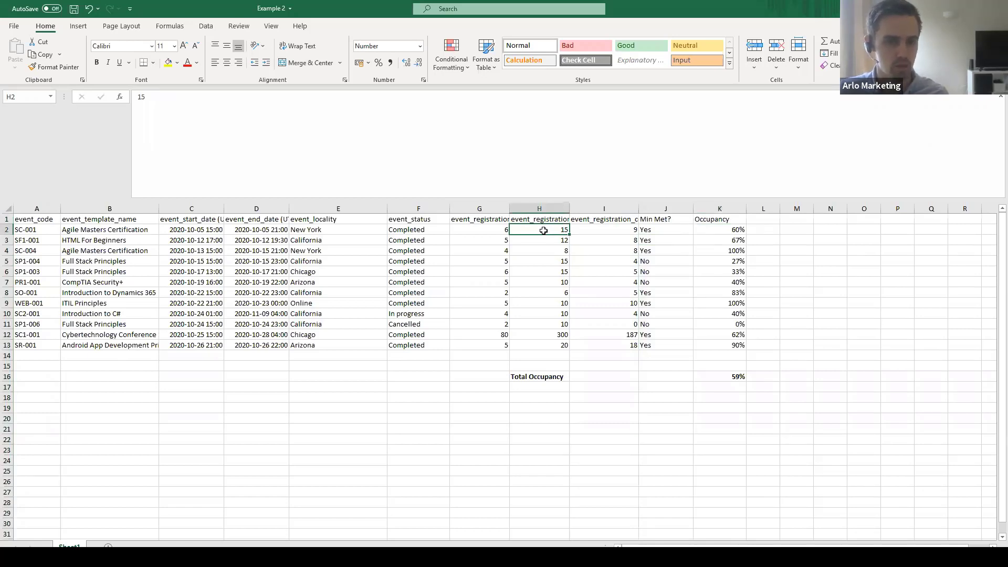
pyautogui.click(717, 230)
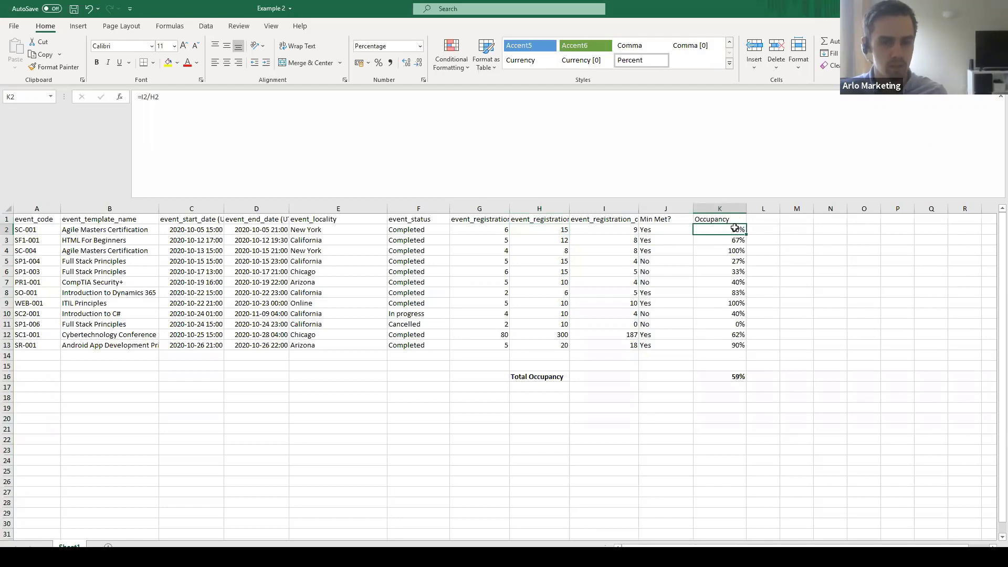
pyautogui.moveTo(727, 346); pyautogui.dragTo(720, 232)
pyautogui.click(711, 233)
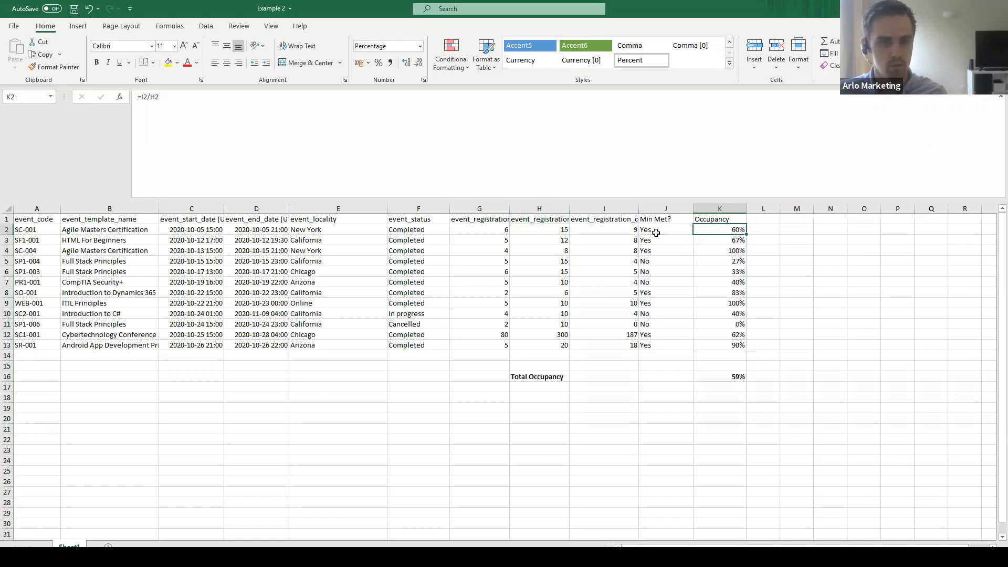
pyautogui.click(614, 231)
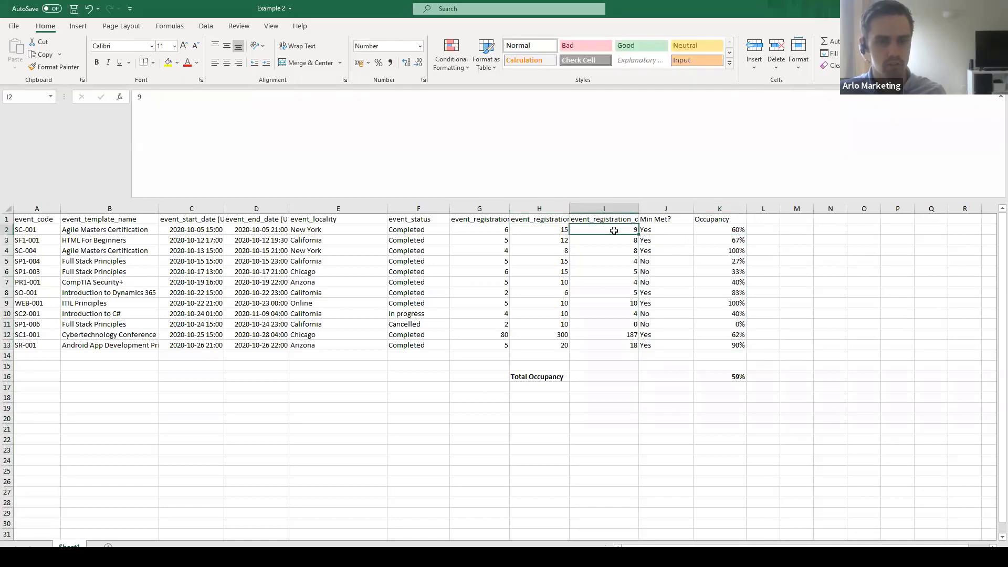
pyautogui.click(539, 233)
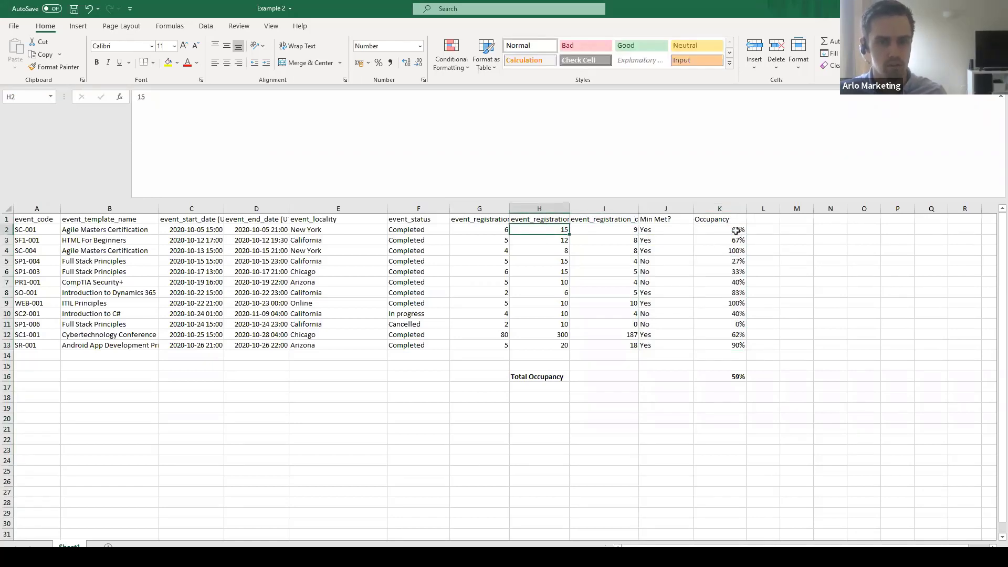
pyautogui.moveTo(735, 231); pyautogui.dragTo(735, 346)
pyautogui.click(821, 327)
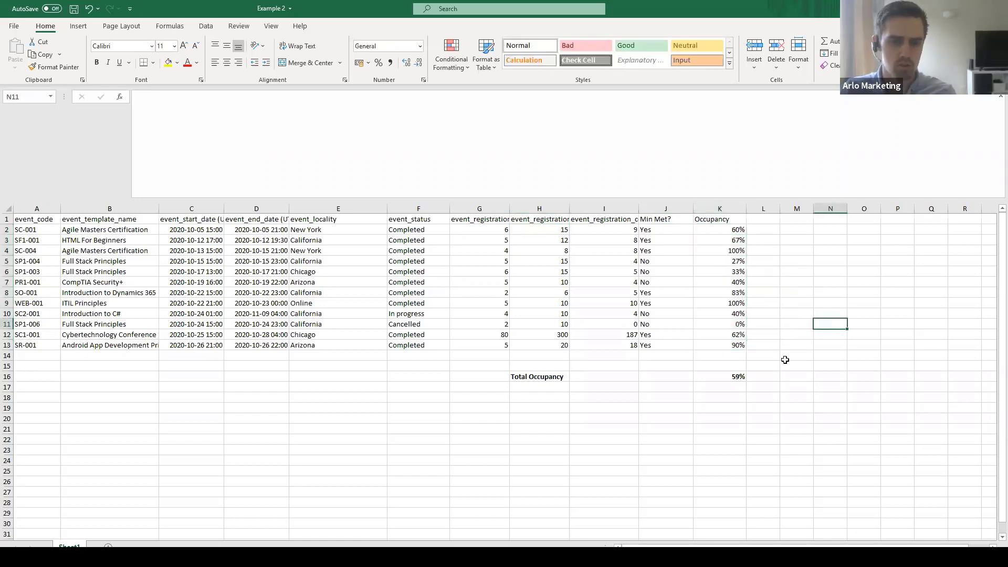
pyautogui.click(526, 378)
pyautogui.click(720, 377)
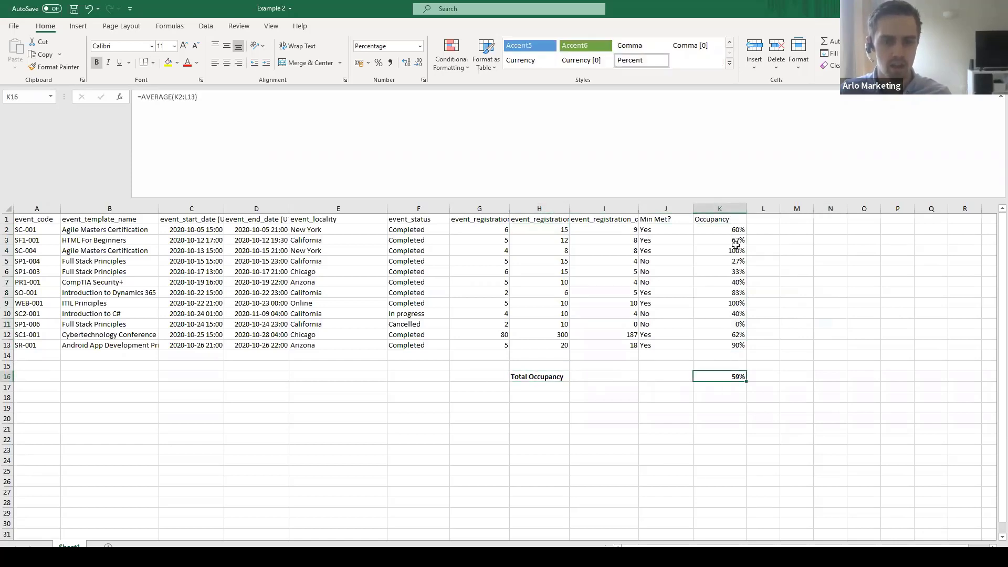
pyautogui.moveTo(732, 226); pyautogui.dragTo(720, 346)
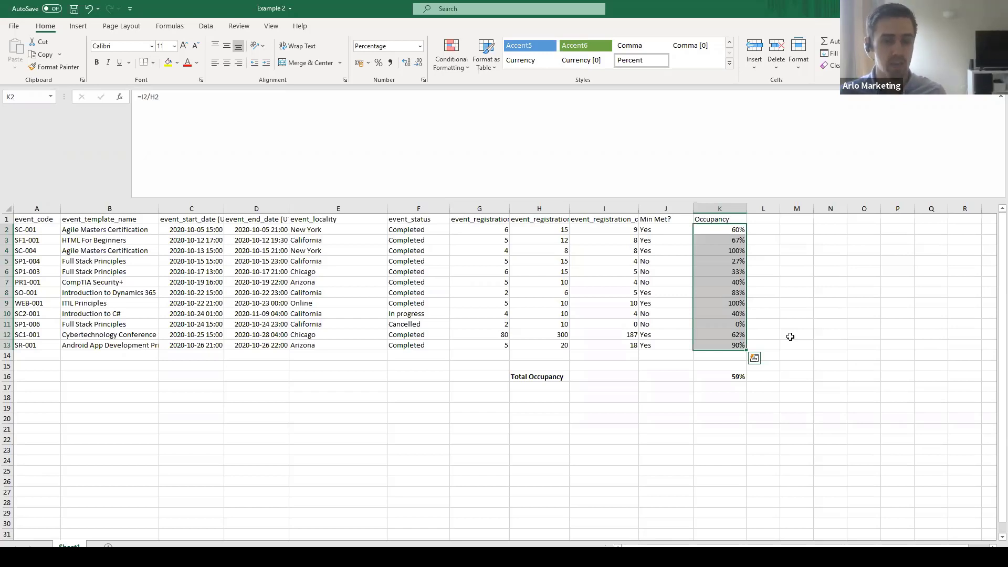
pyautogui.click(852, 355)
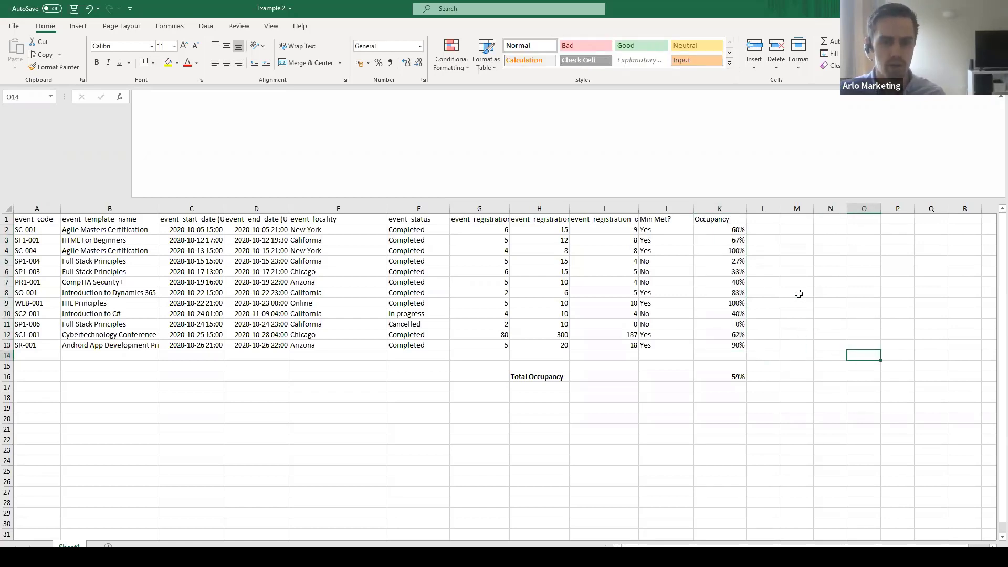
pyautogui.click(737, 304)
pyautogui.click(738, 252)
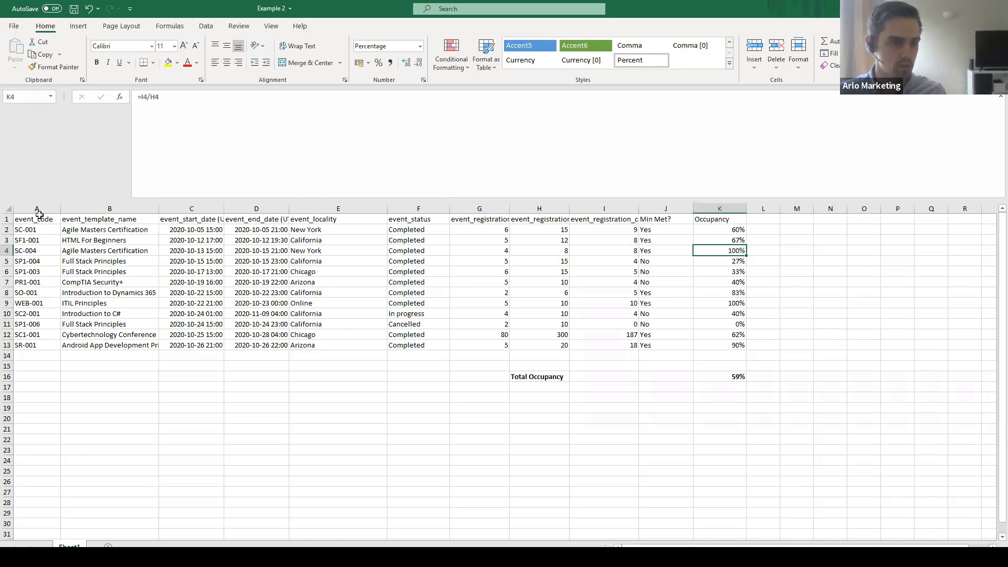
pyautogui.moveTo(37, 218); pyautogui.dragTo(604, 335)
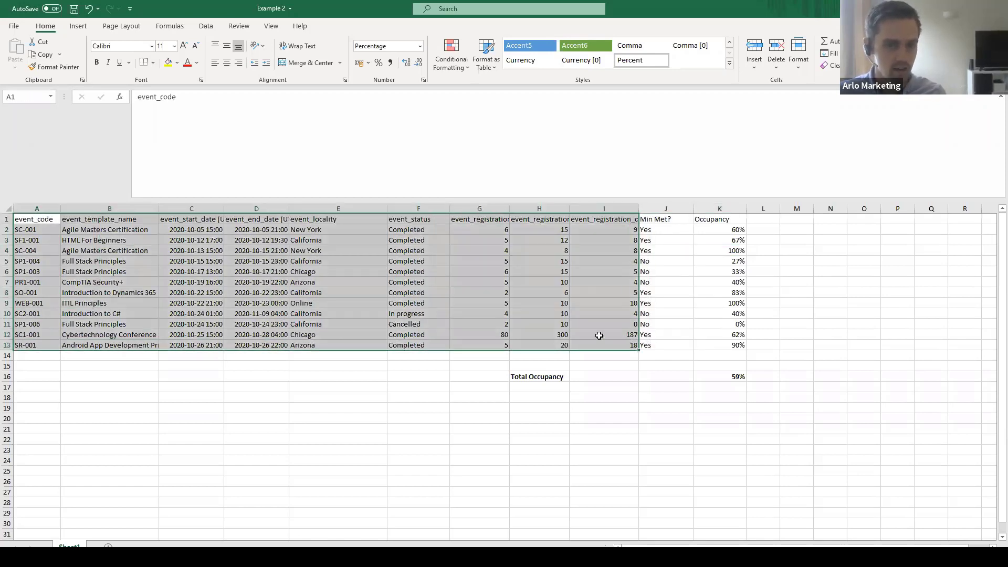
pyautogui.click(604, 334)
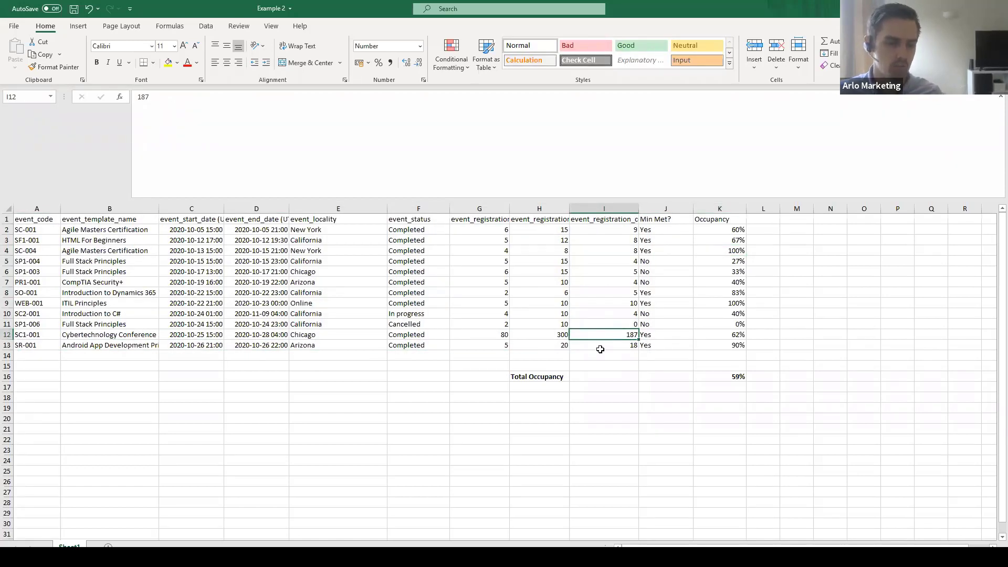